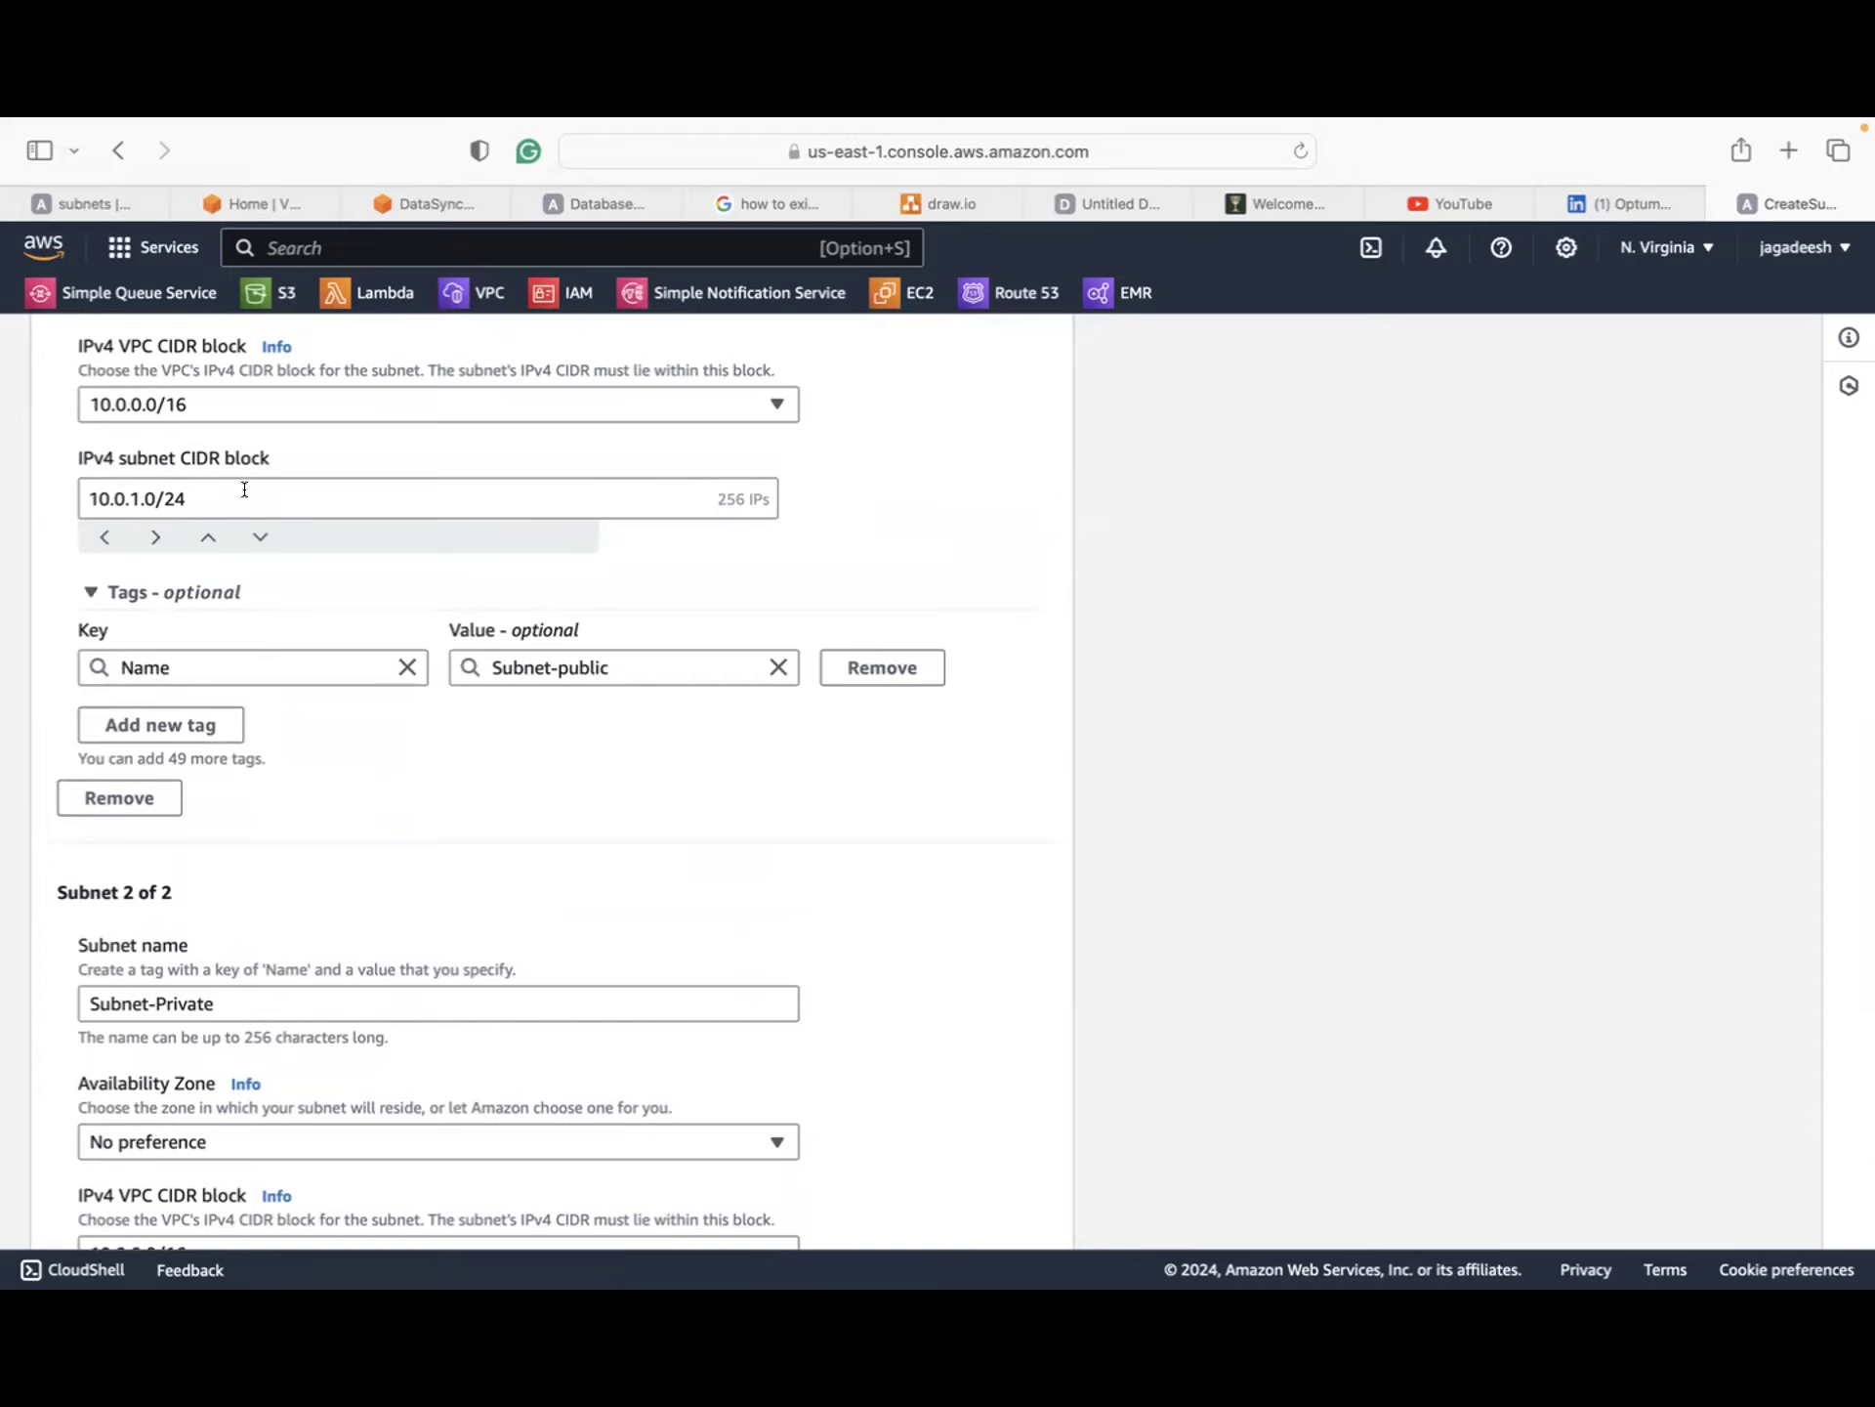
# Step: Set the IPv4 CIDR block of Subnet-Private to 10.0.2.0/24 and create both subnets
pyautogui.scroll(-3, 363, 1024)
pyautogui.scroll(-1, 362, 1018)
pyautogui.press('BackSpace')
pyautogui.write('2.0/24')
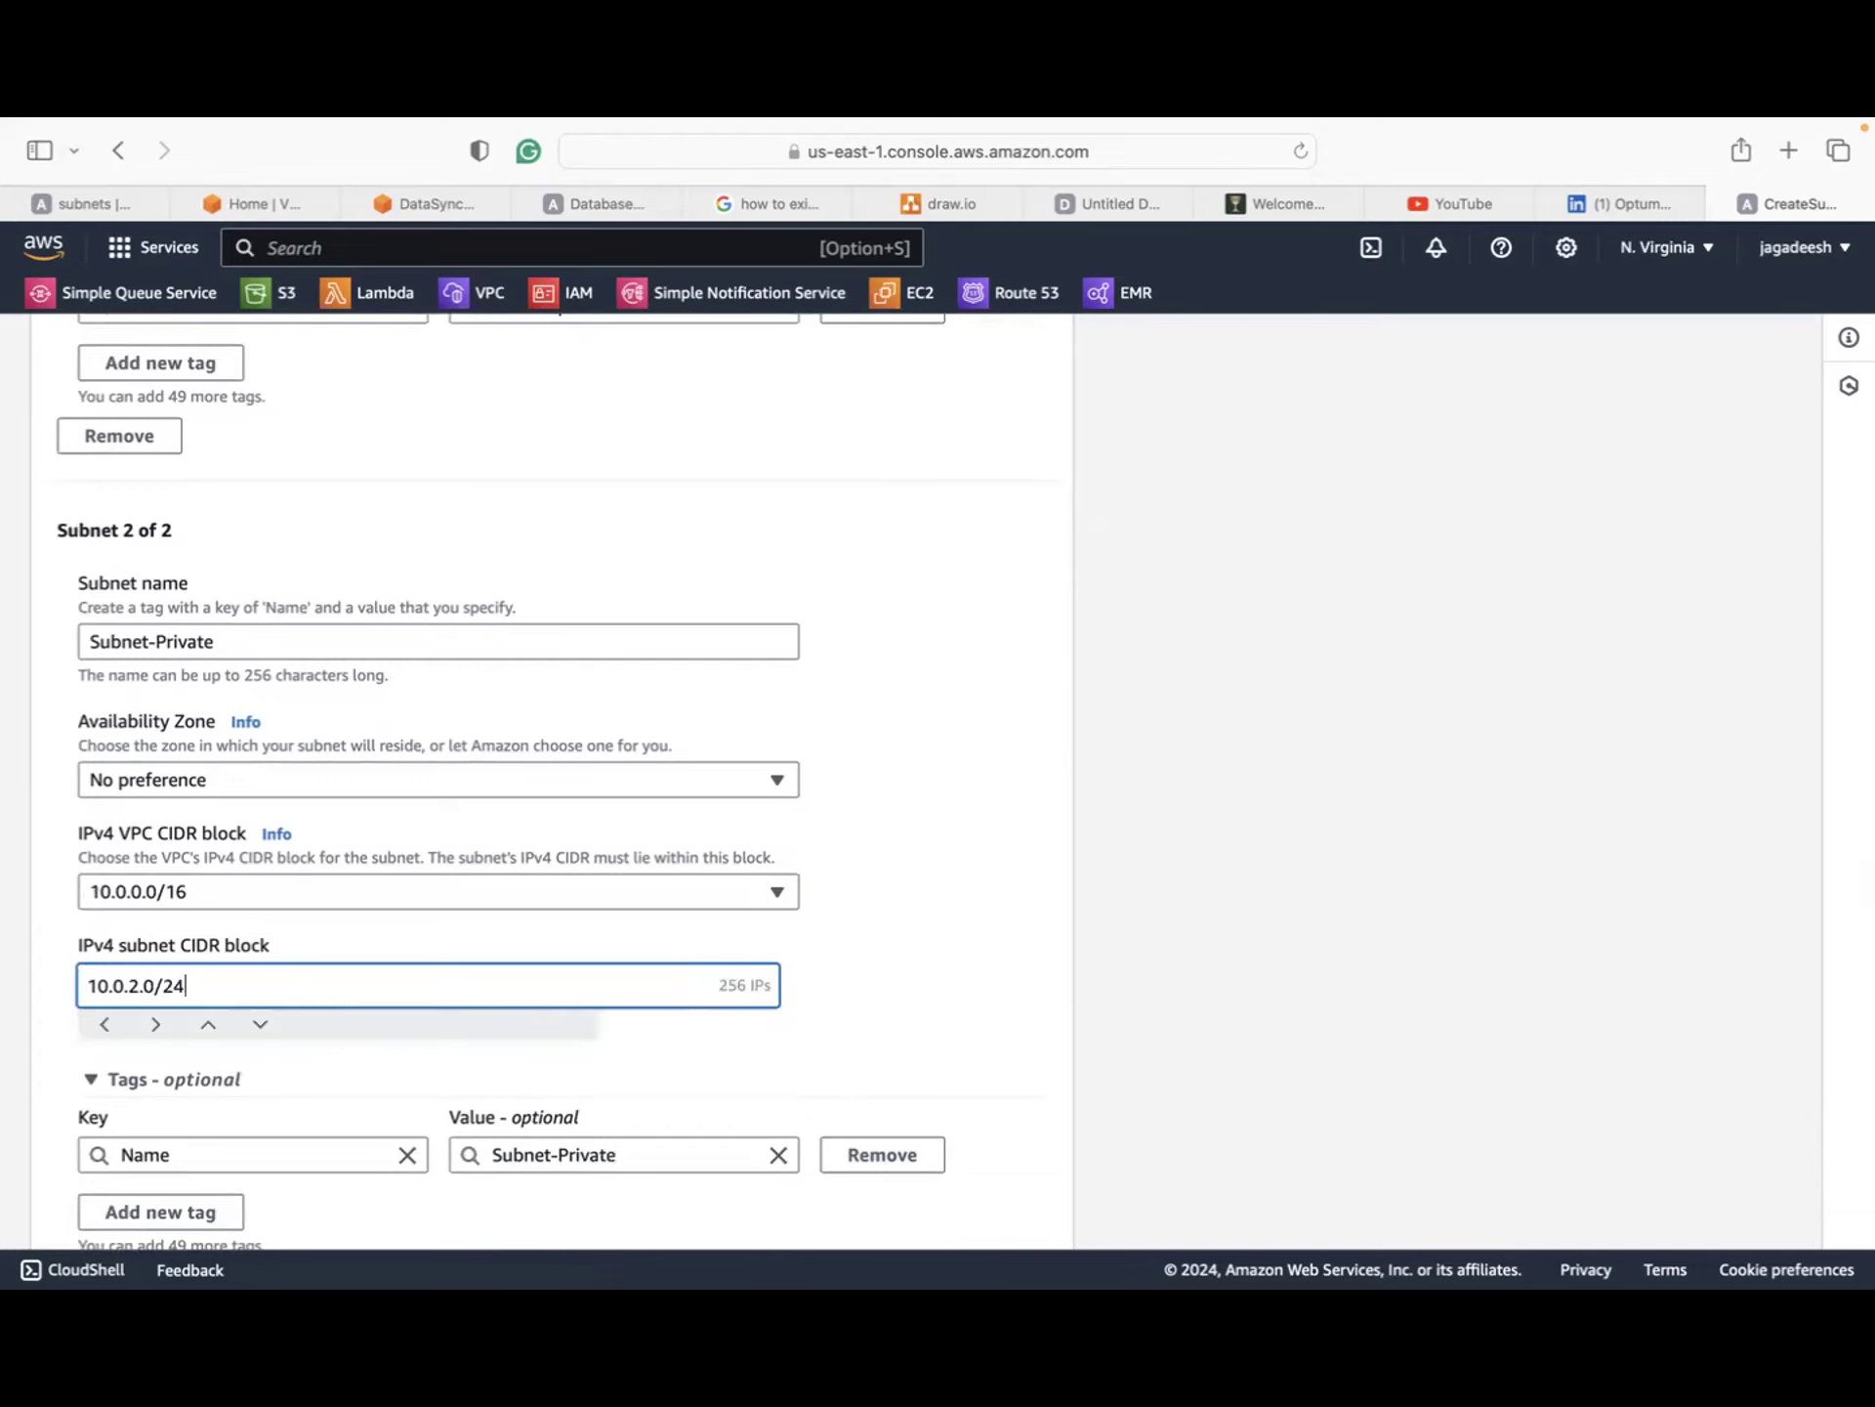
pyautogui.scroll(3, 817, 735)
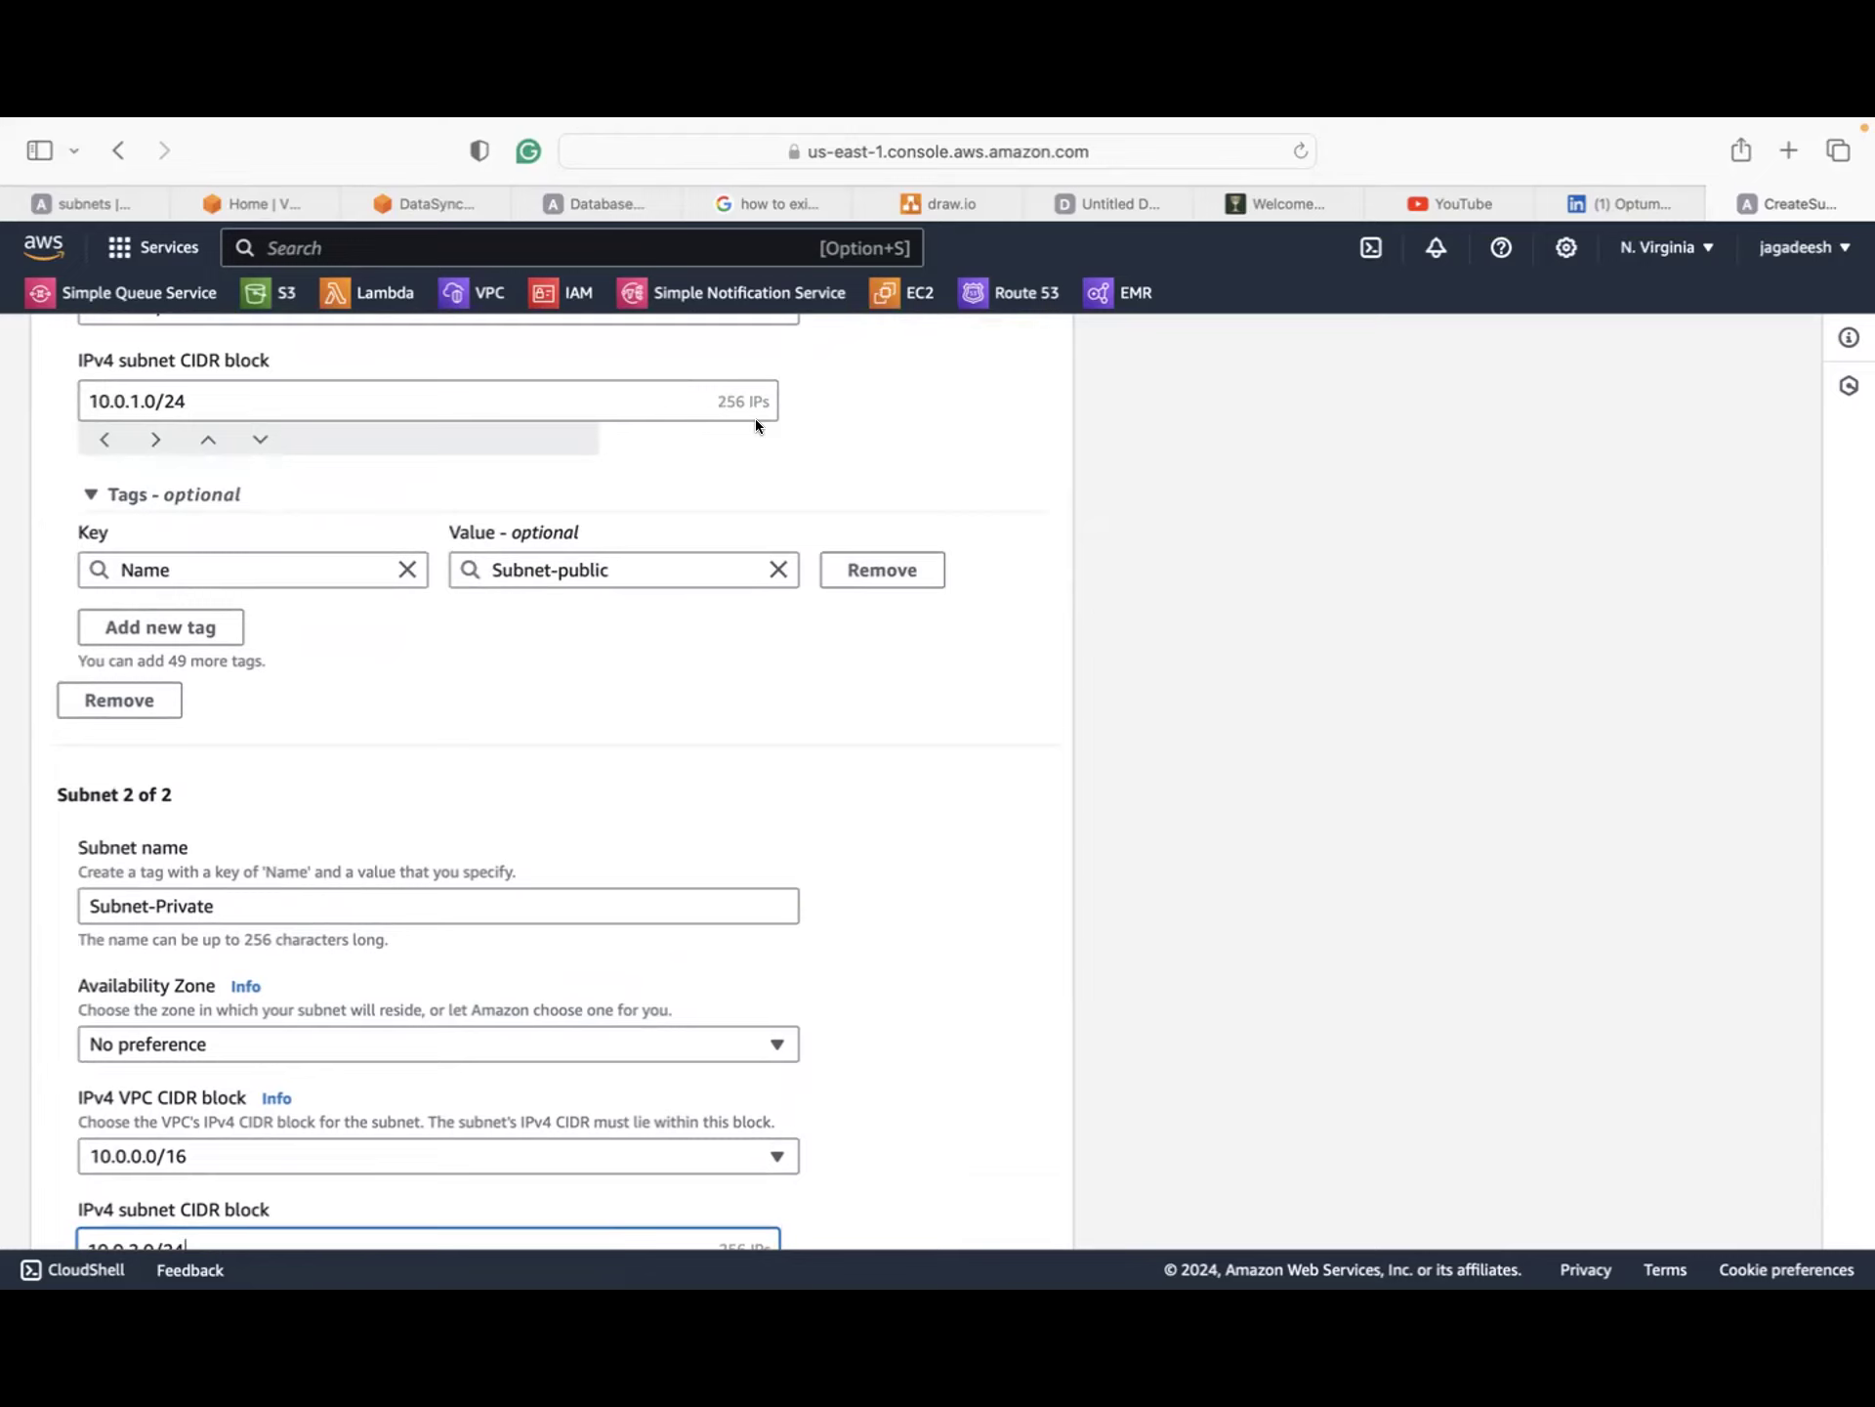
pyautogui.scroll(-1, 754, 424)
pyautogui.scroll(-2, 237, 1143)
pyautogui.scroll(-3, 233, 1144)
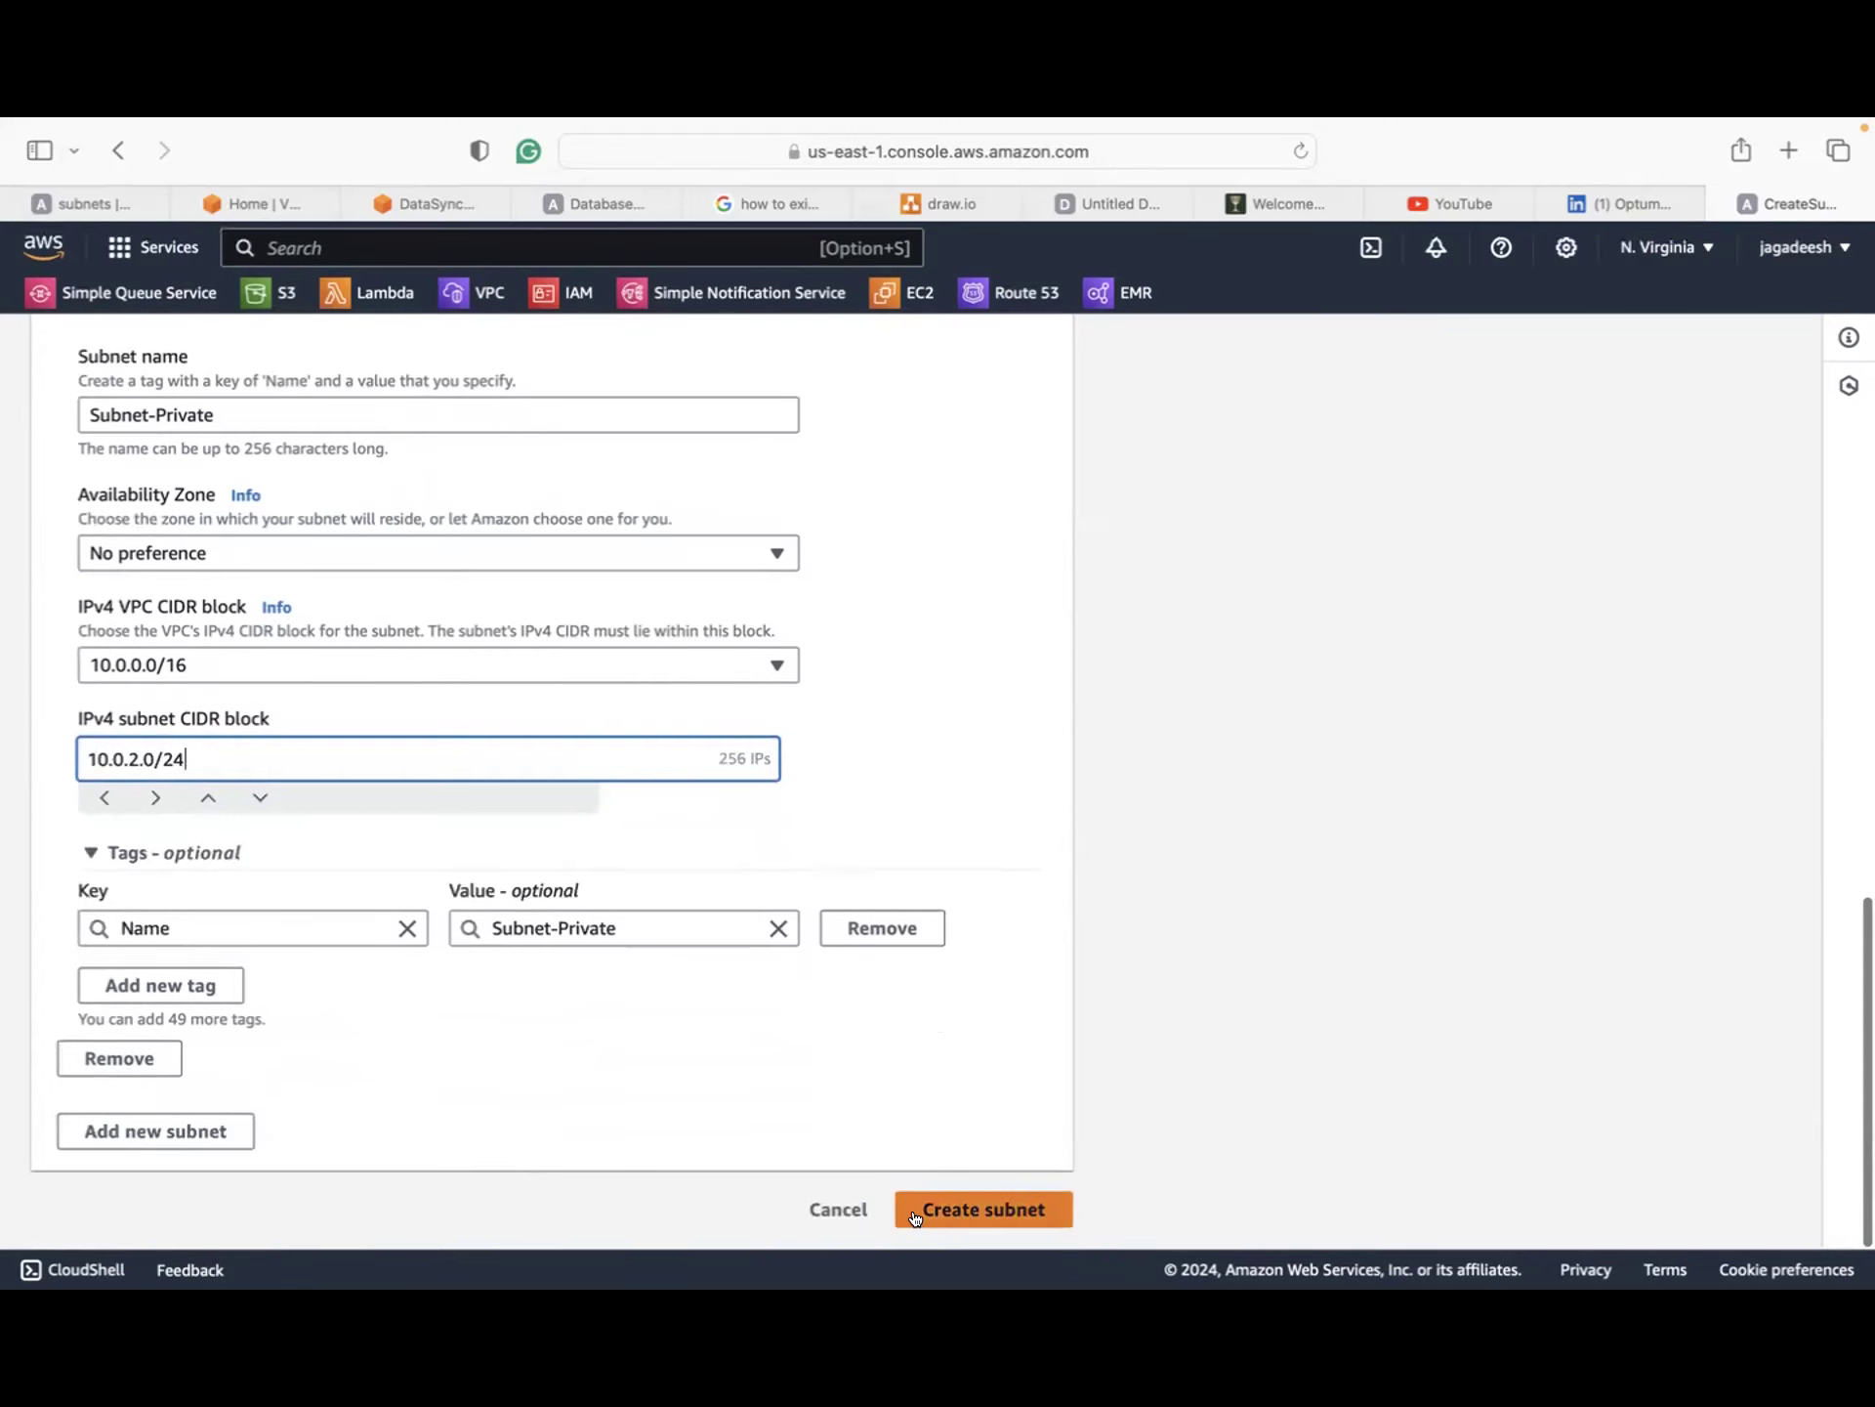
pyautogui.click(928, 1205)
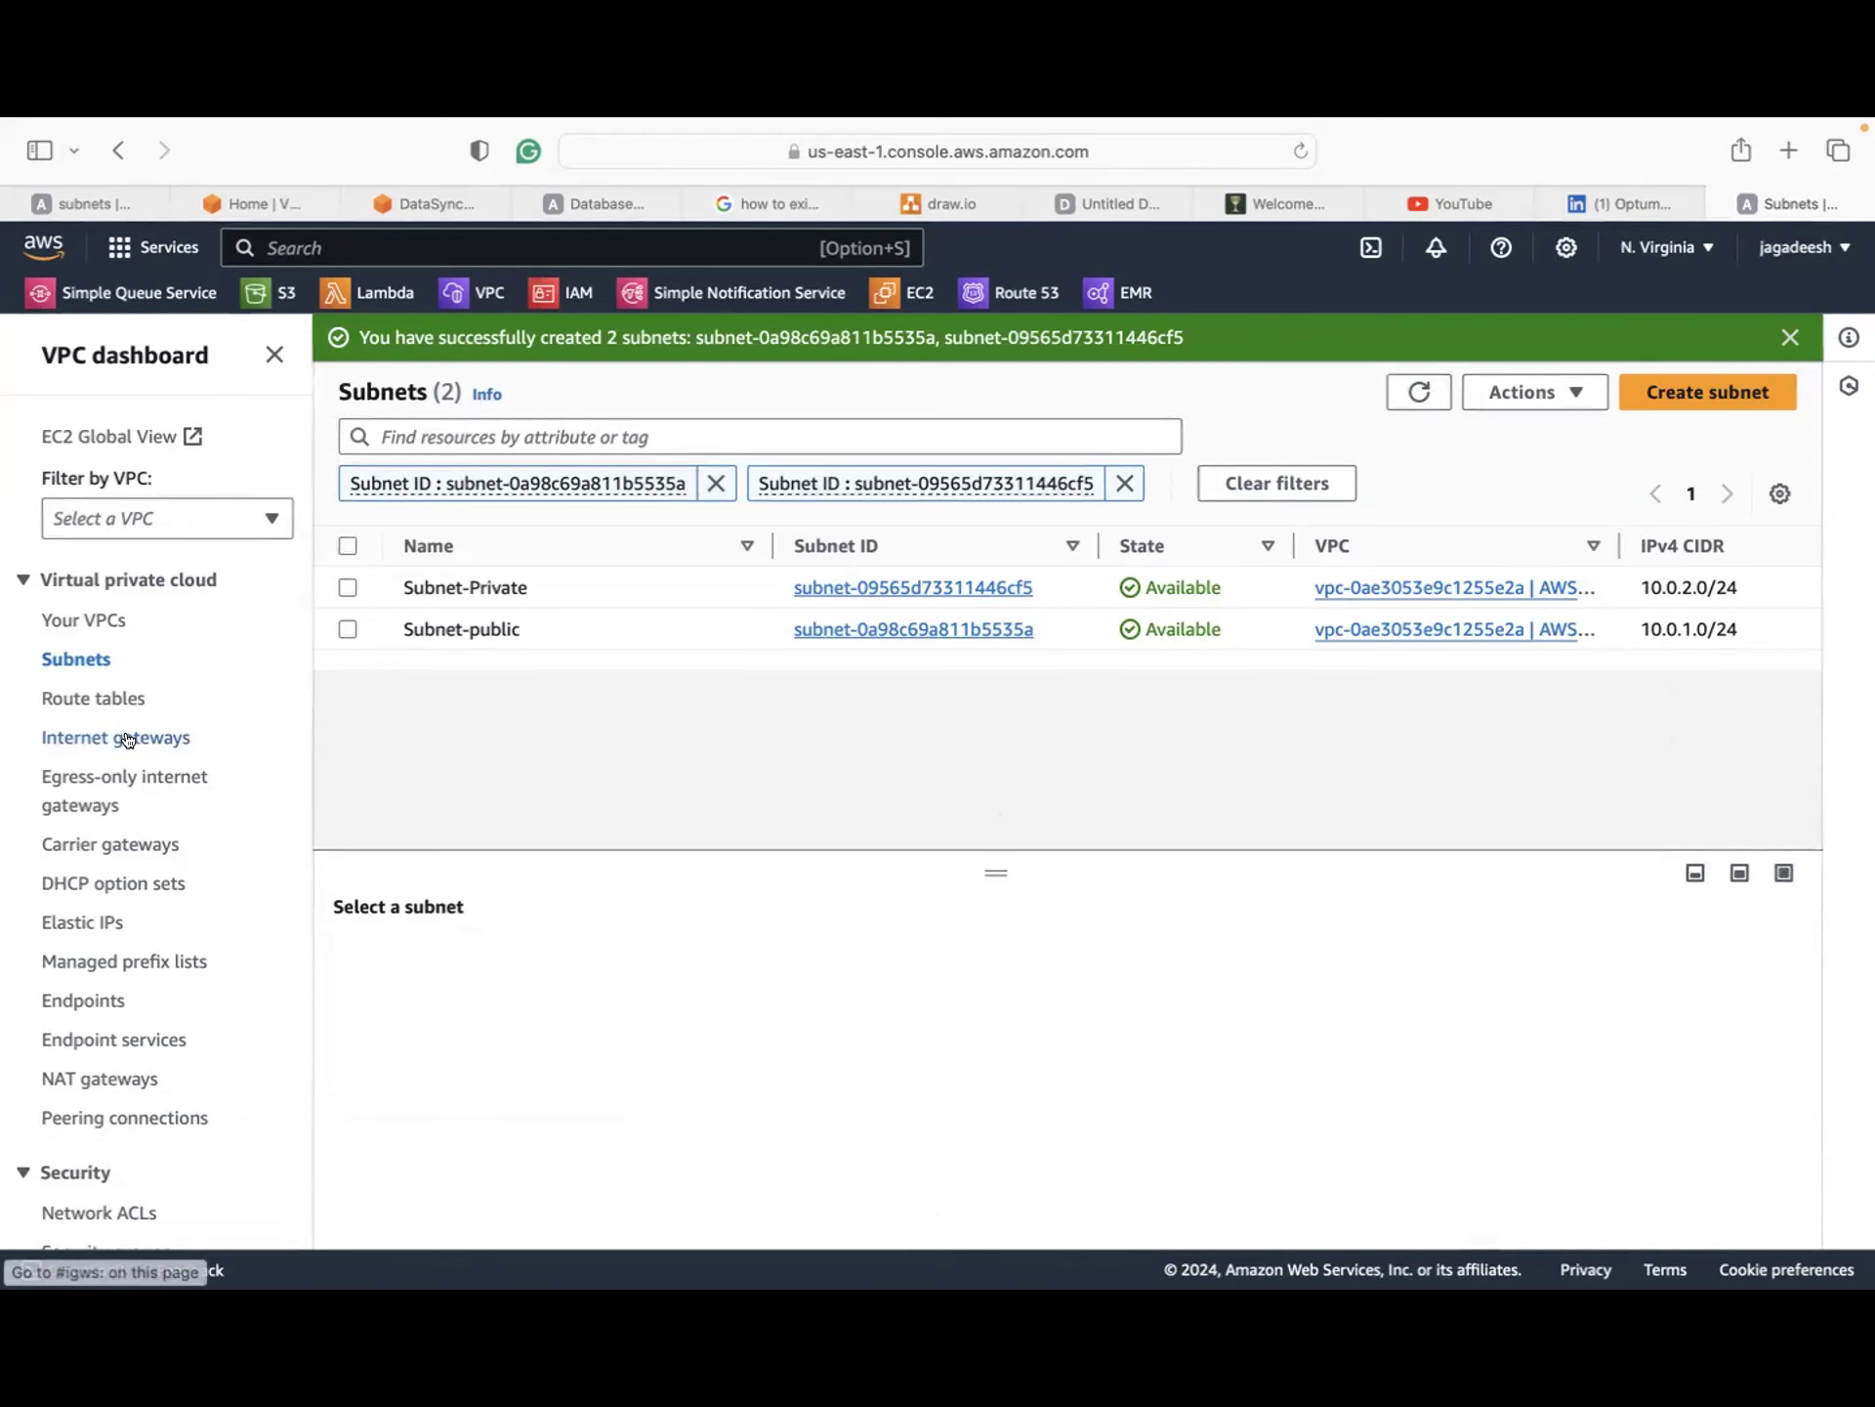
# Step: Create an internet gateway with the name tag CLASS-IGW
pyautogui.click(157, 720)
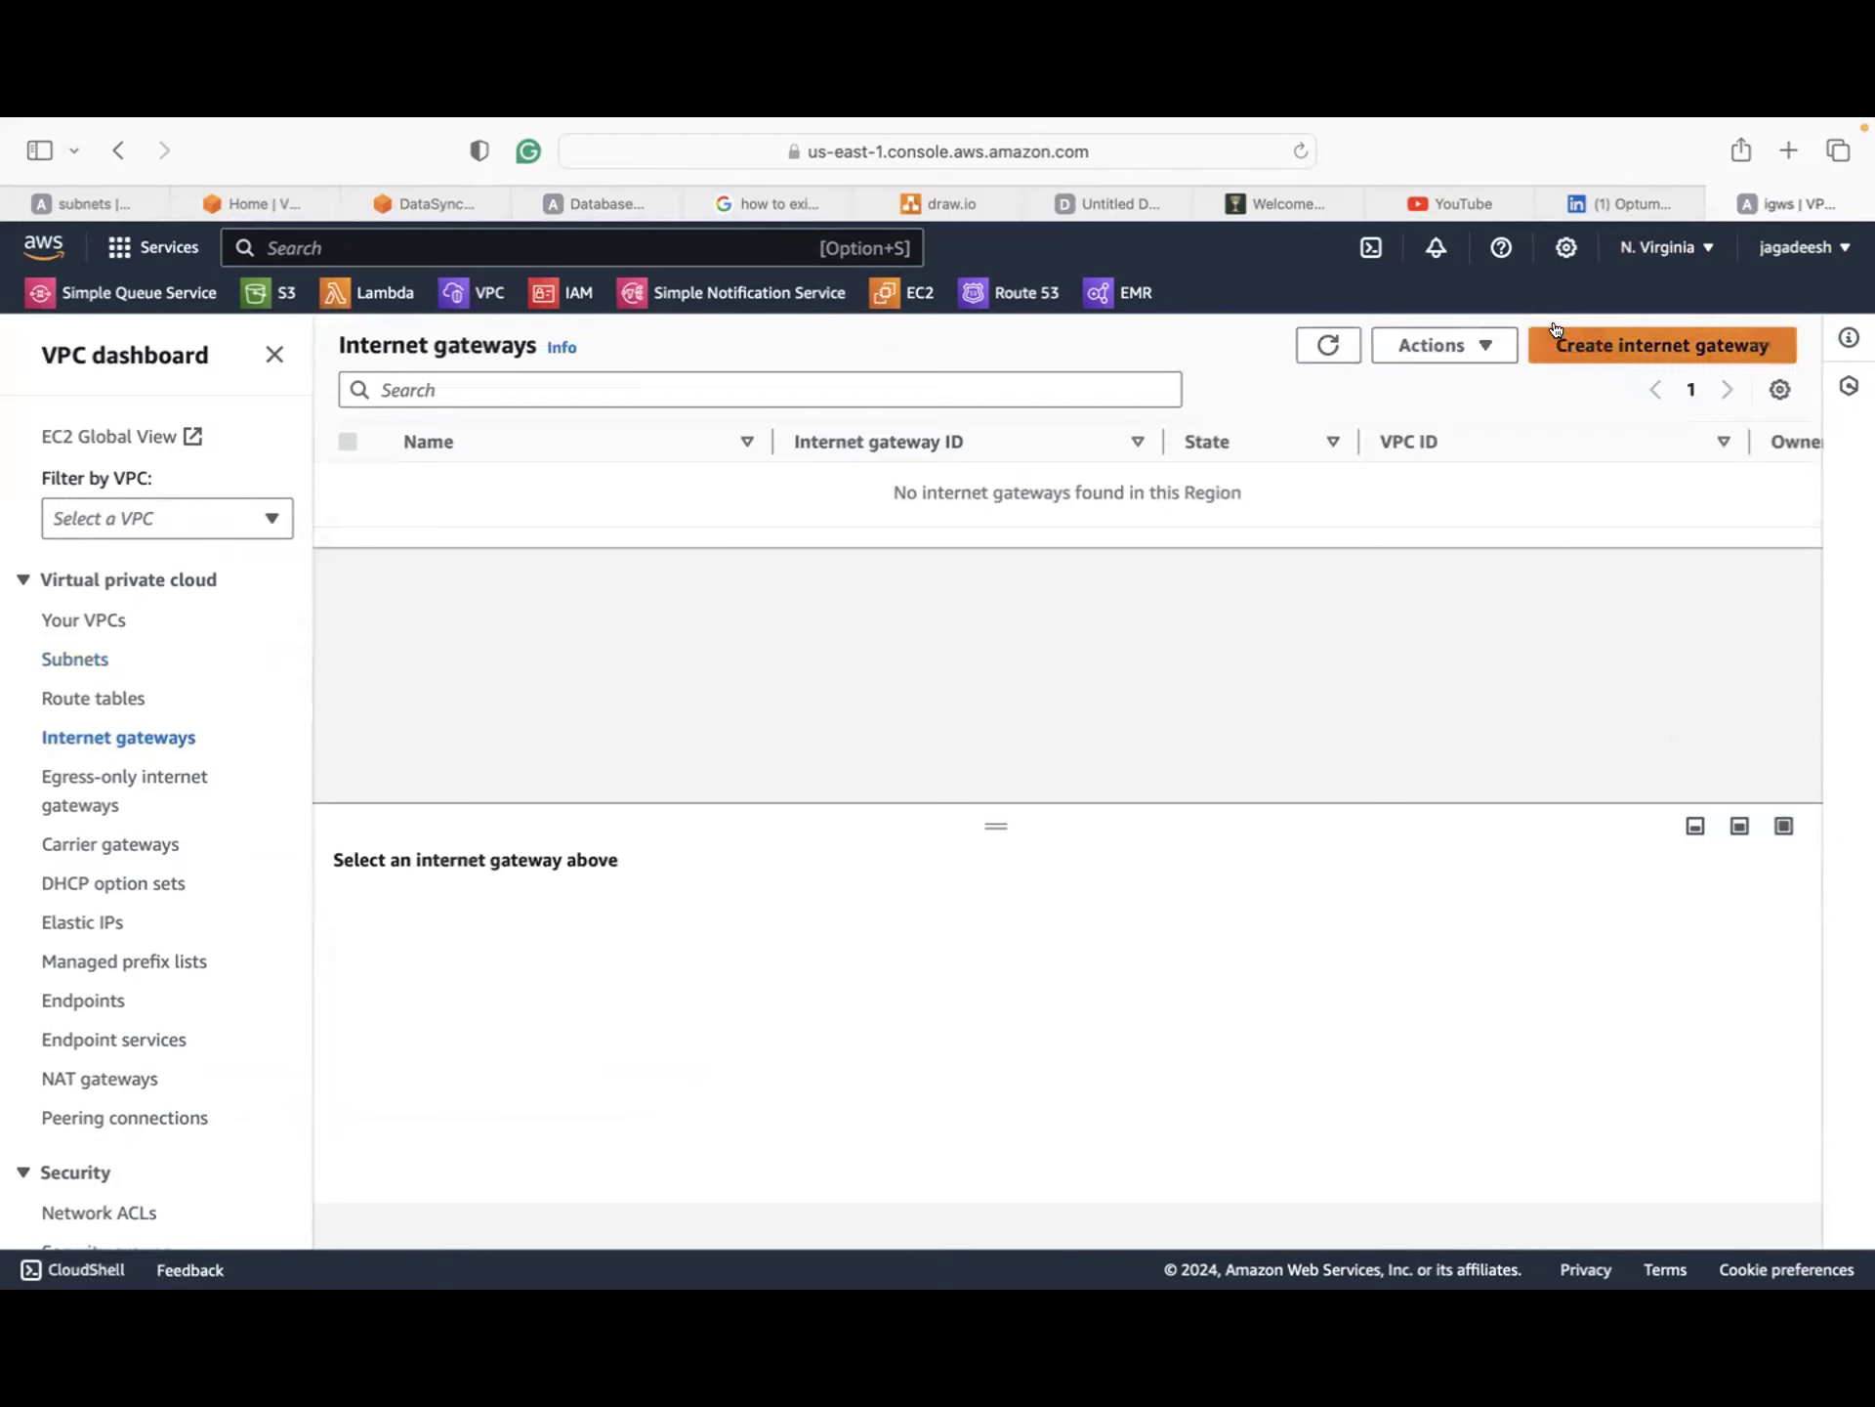
pyautogui.click(1555, 344)
pyautogui.click(283, 641)
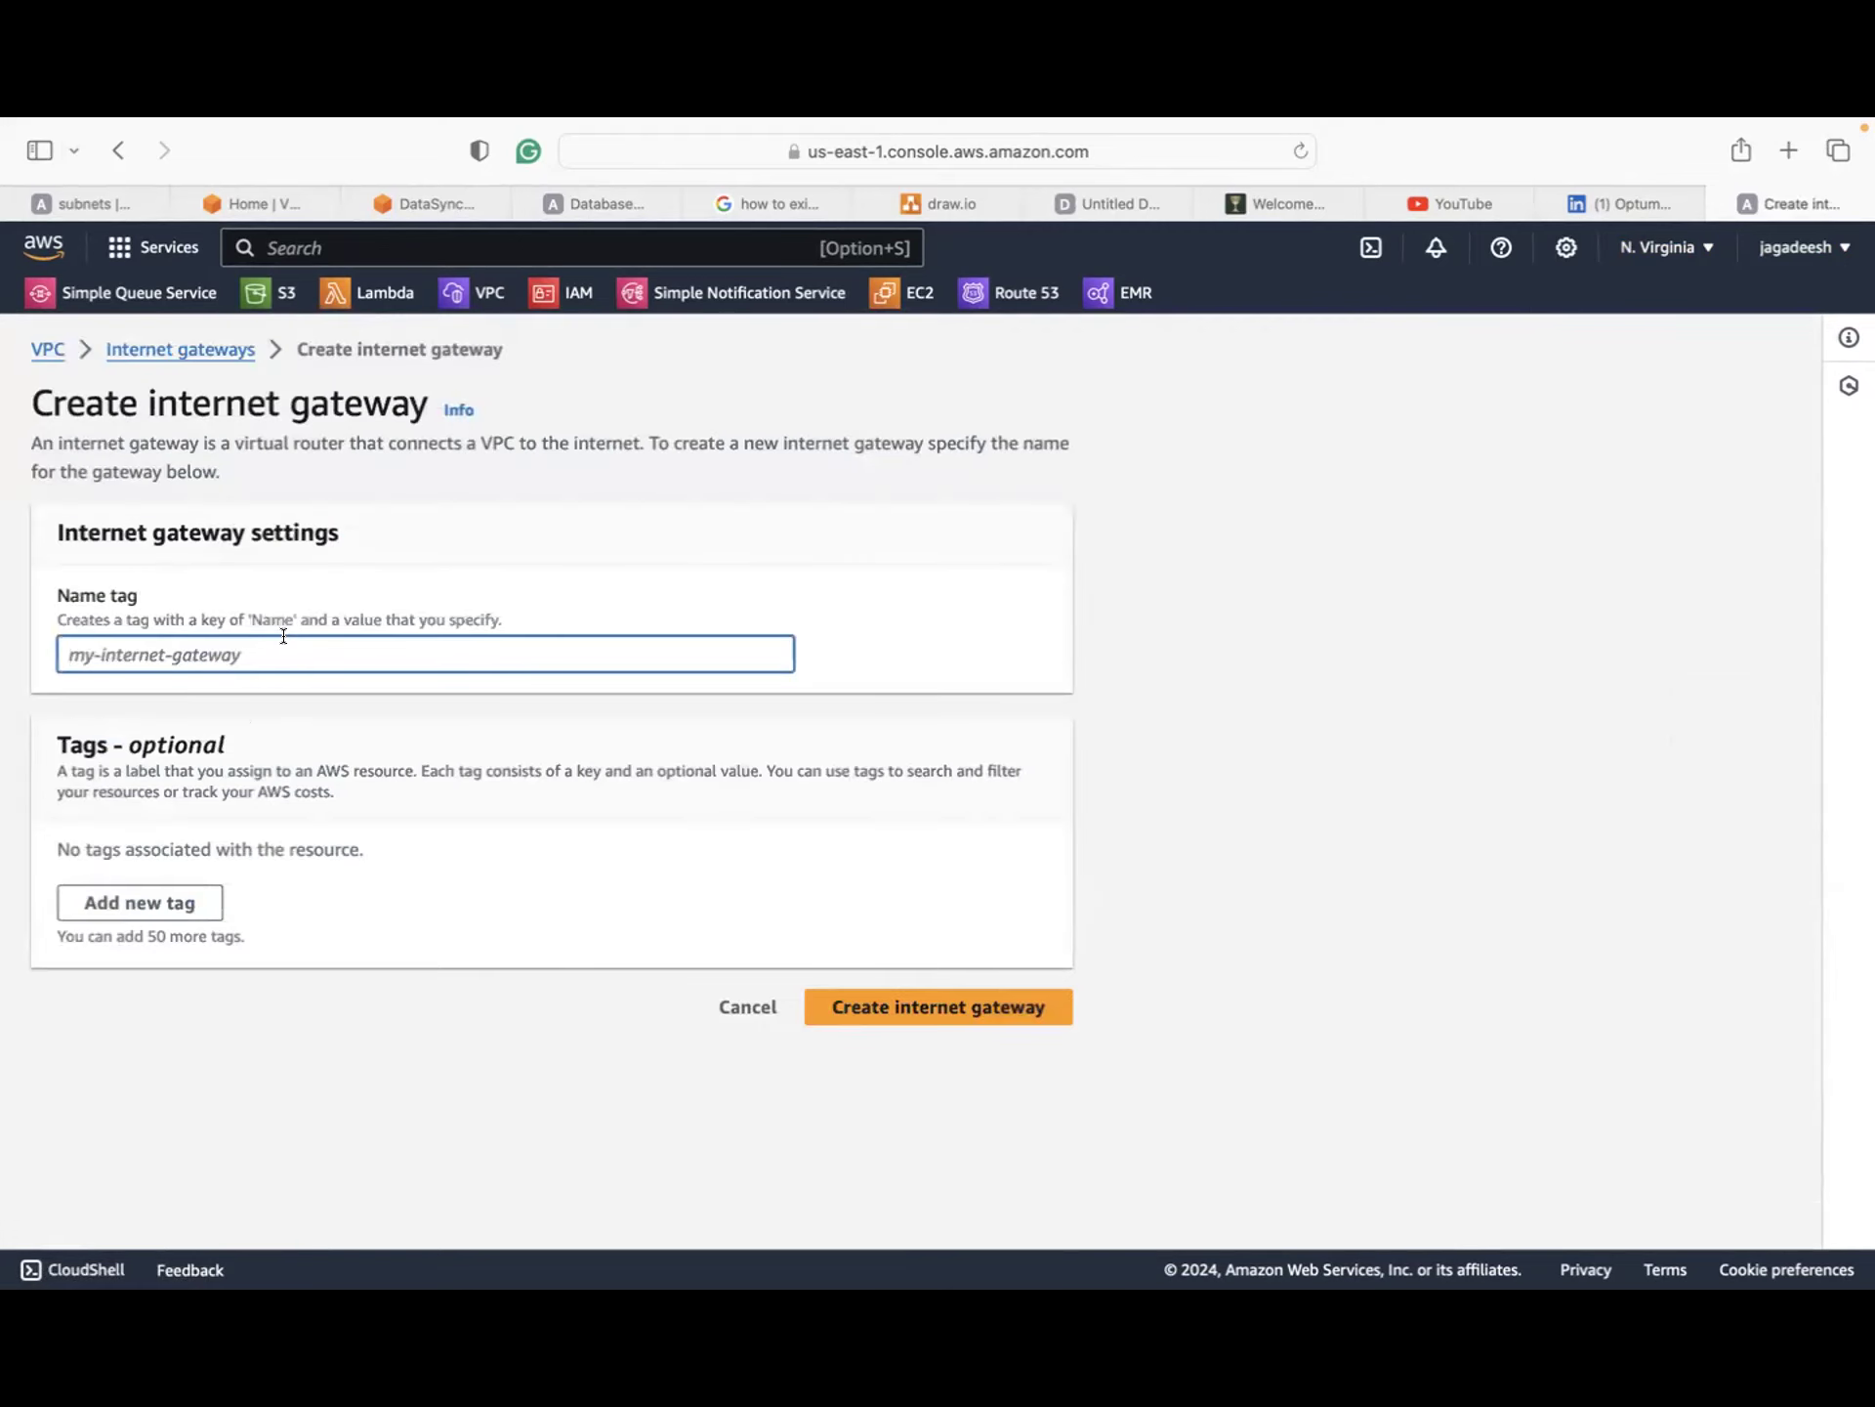
pyautogui.write('CLASS-IGW')
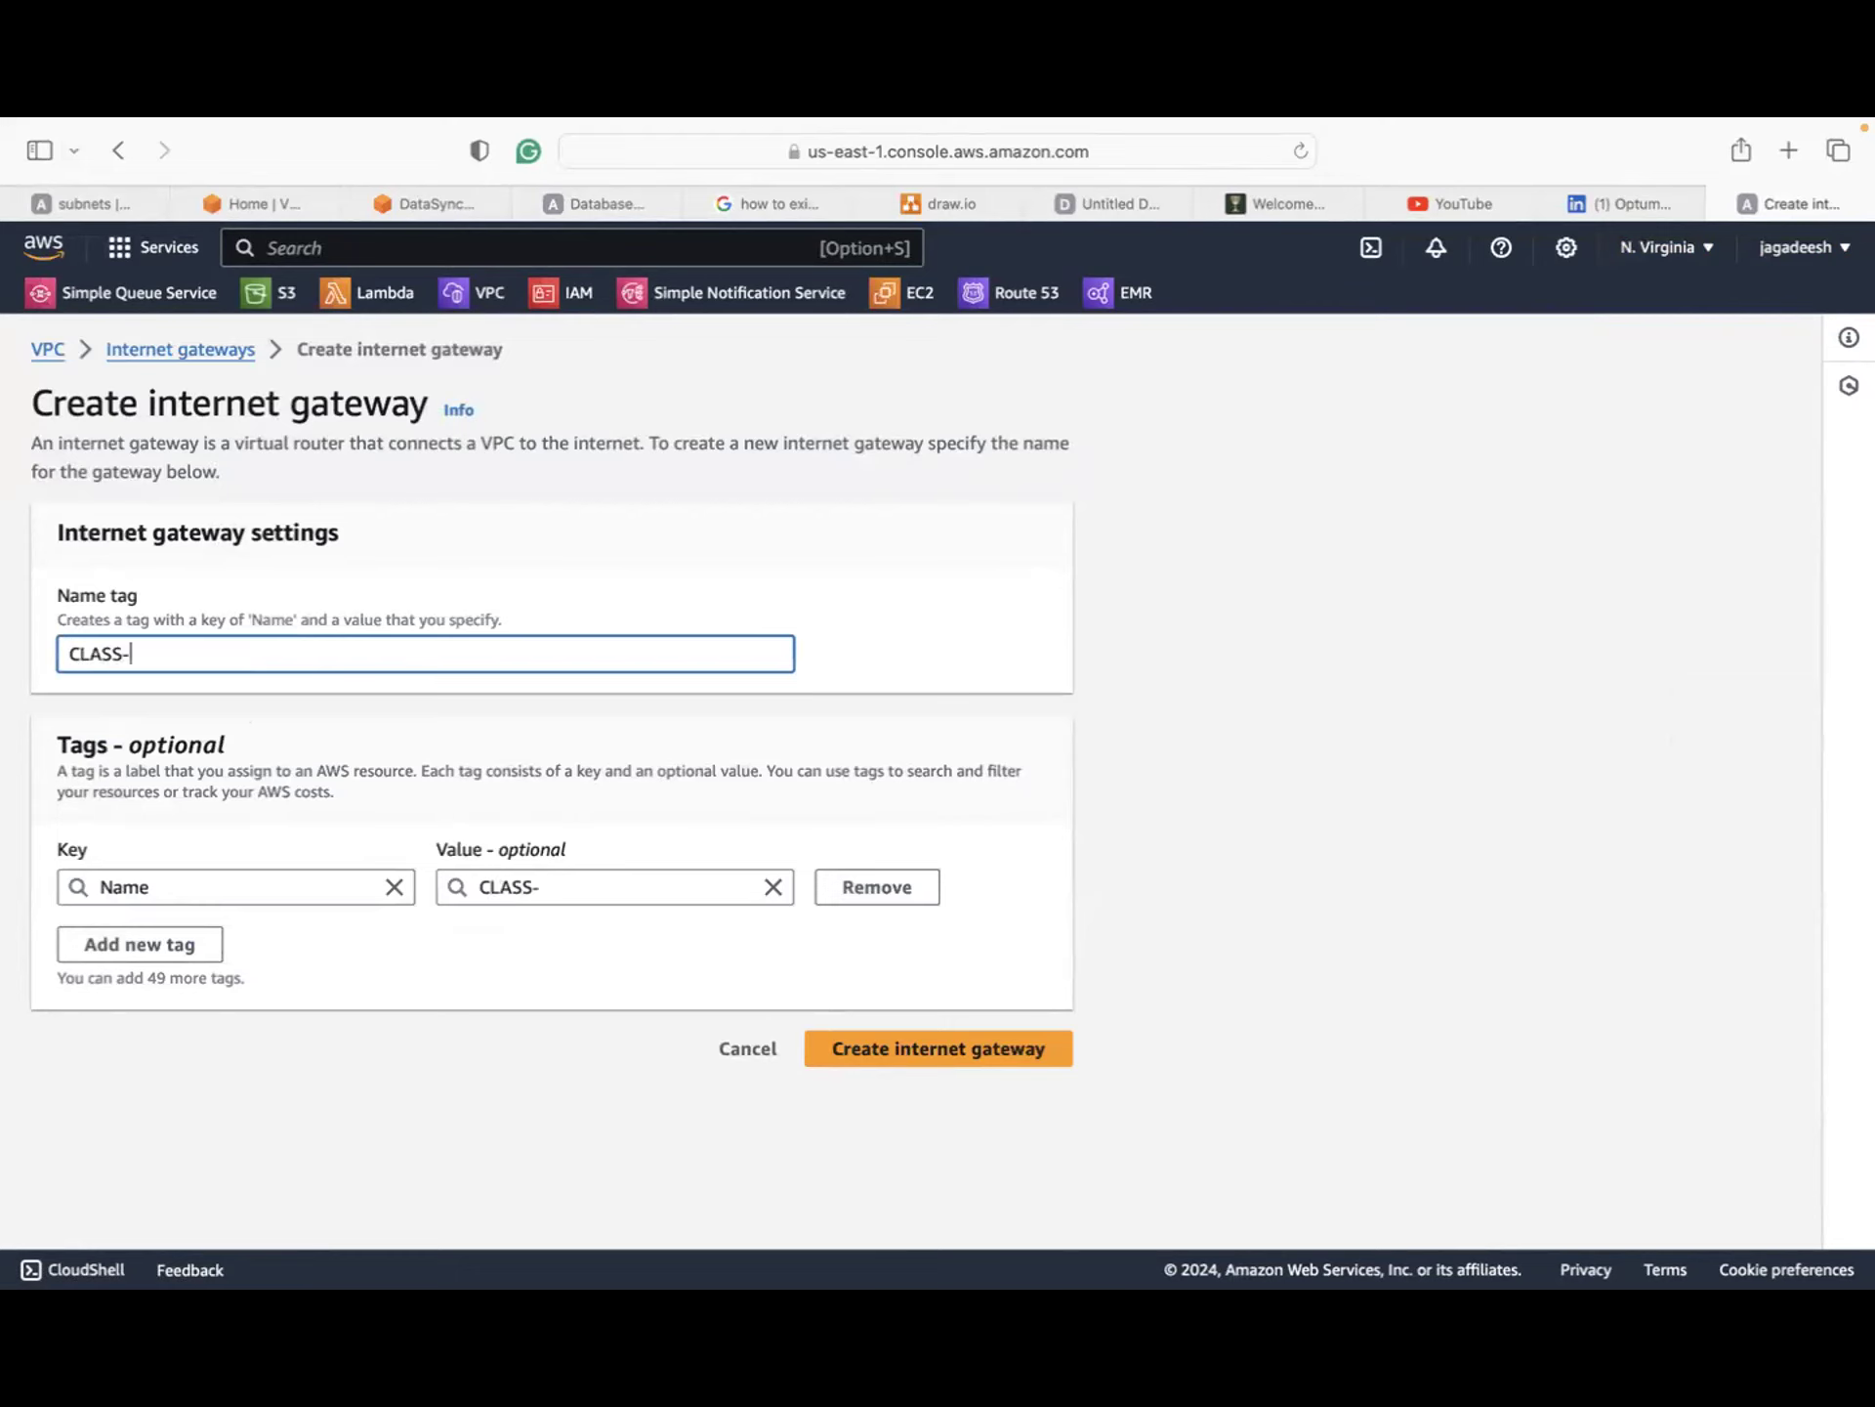
pyautogui.click(860, 1050)
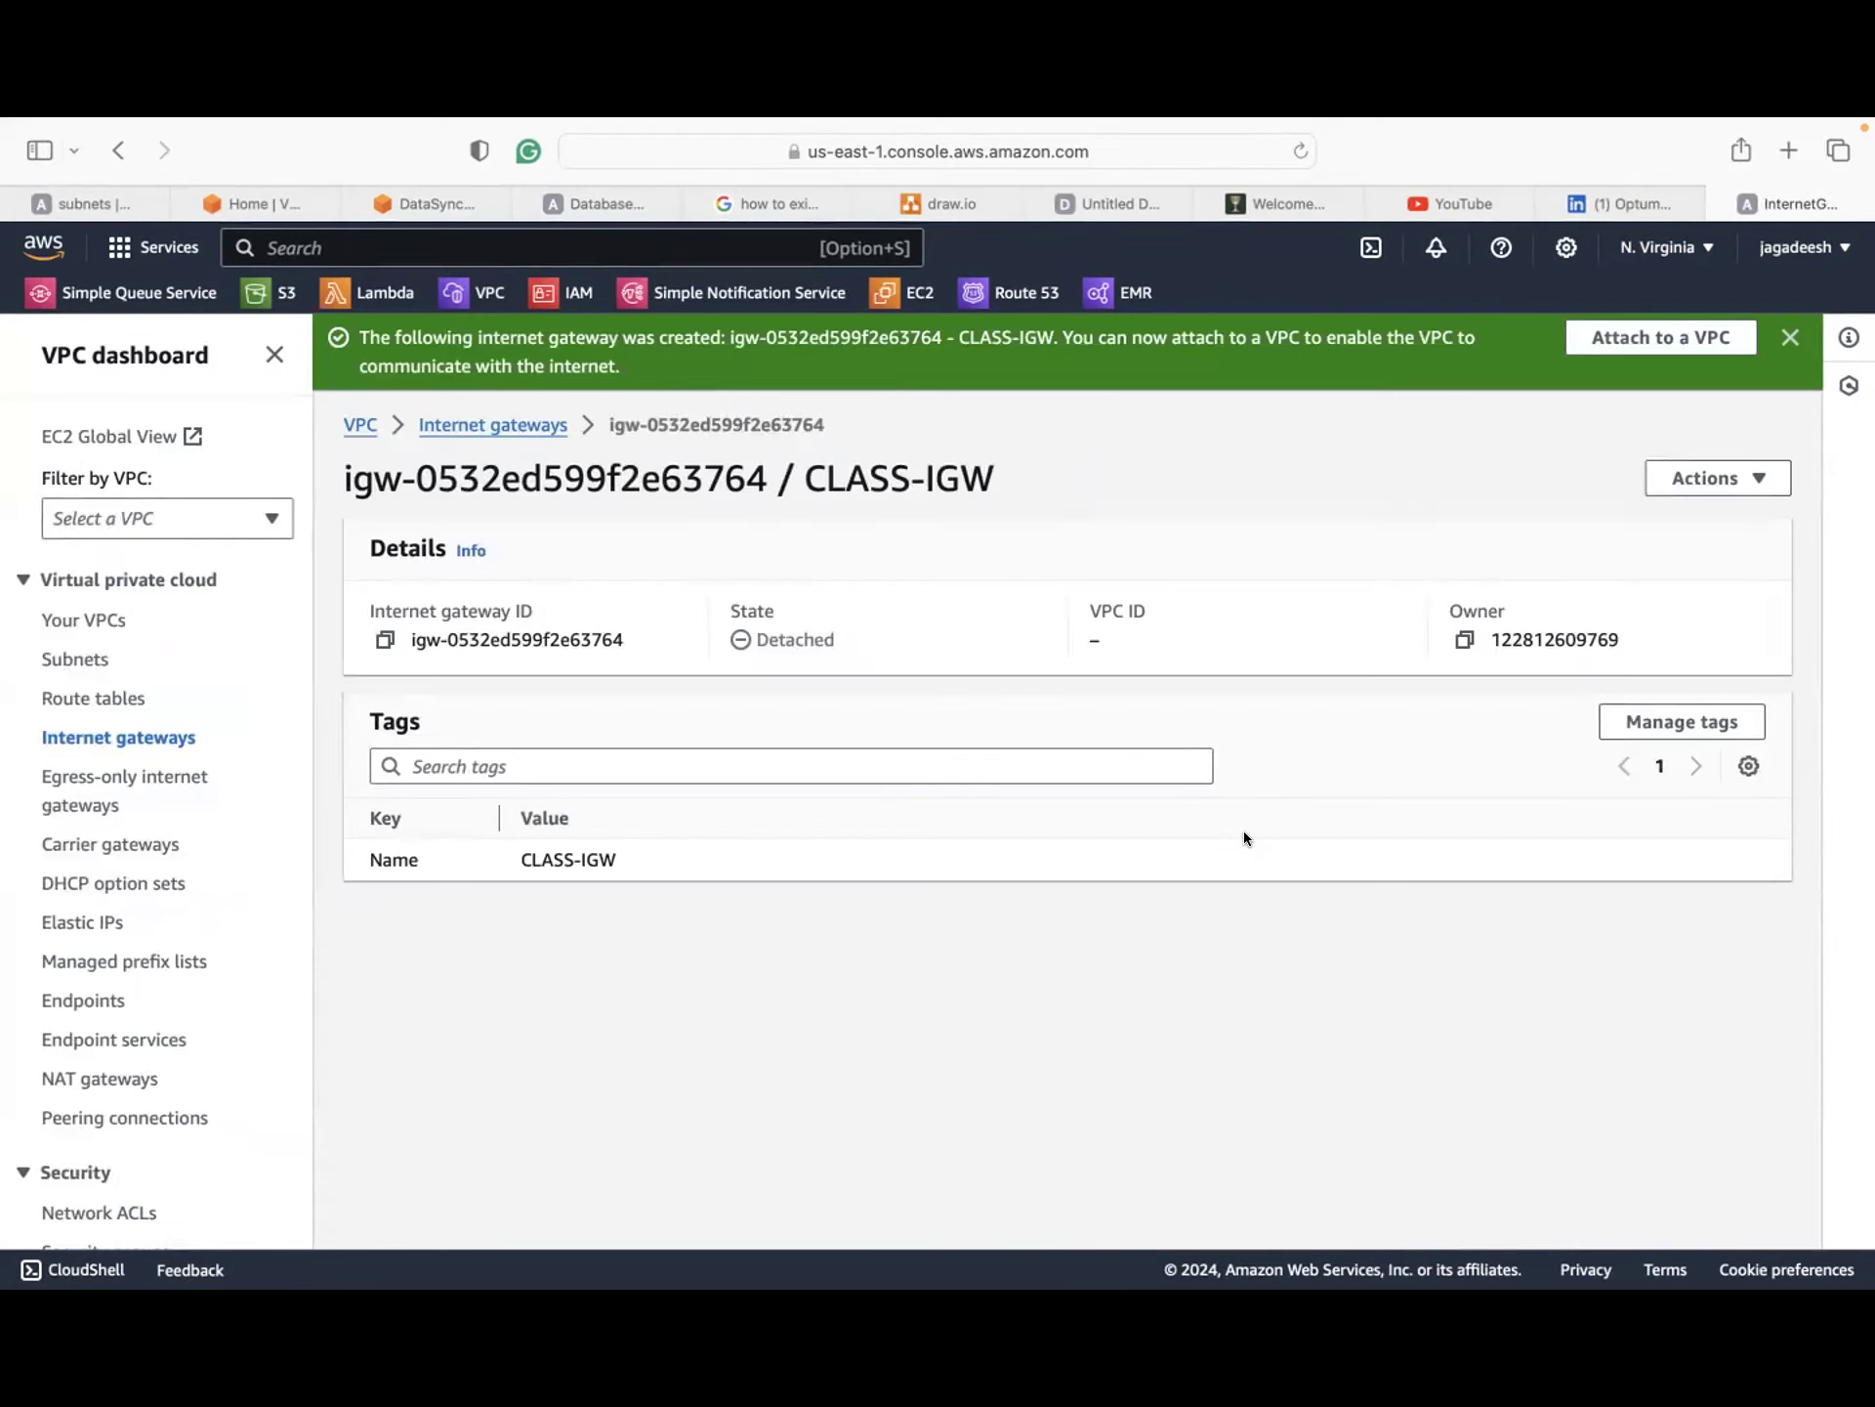
# Step: Attach the CLASS-IGW internet gateway to the AWS-CLASS-VPC network (vpc-0ae3053e9c1255e2a)
pyautogui.click(1702, 340)
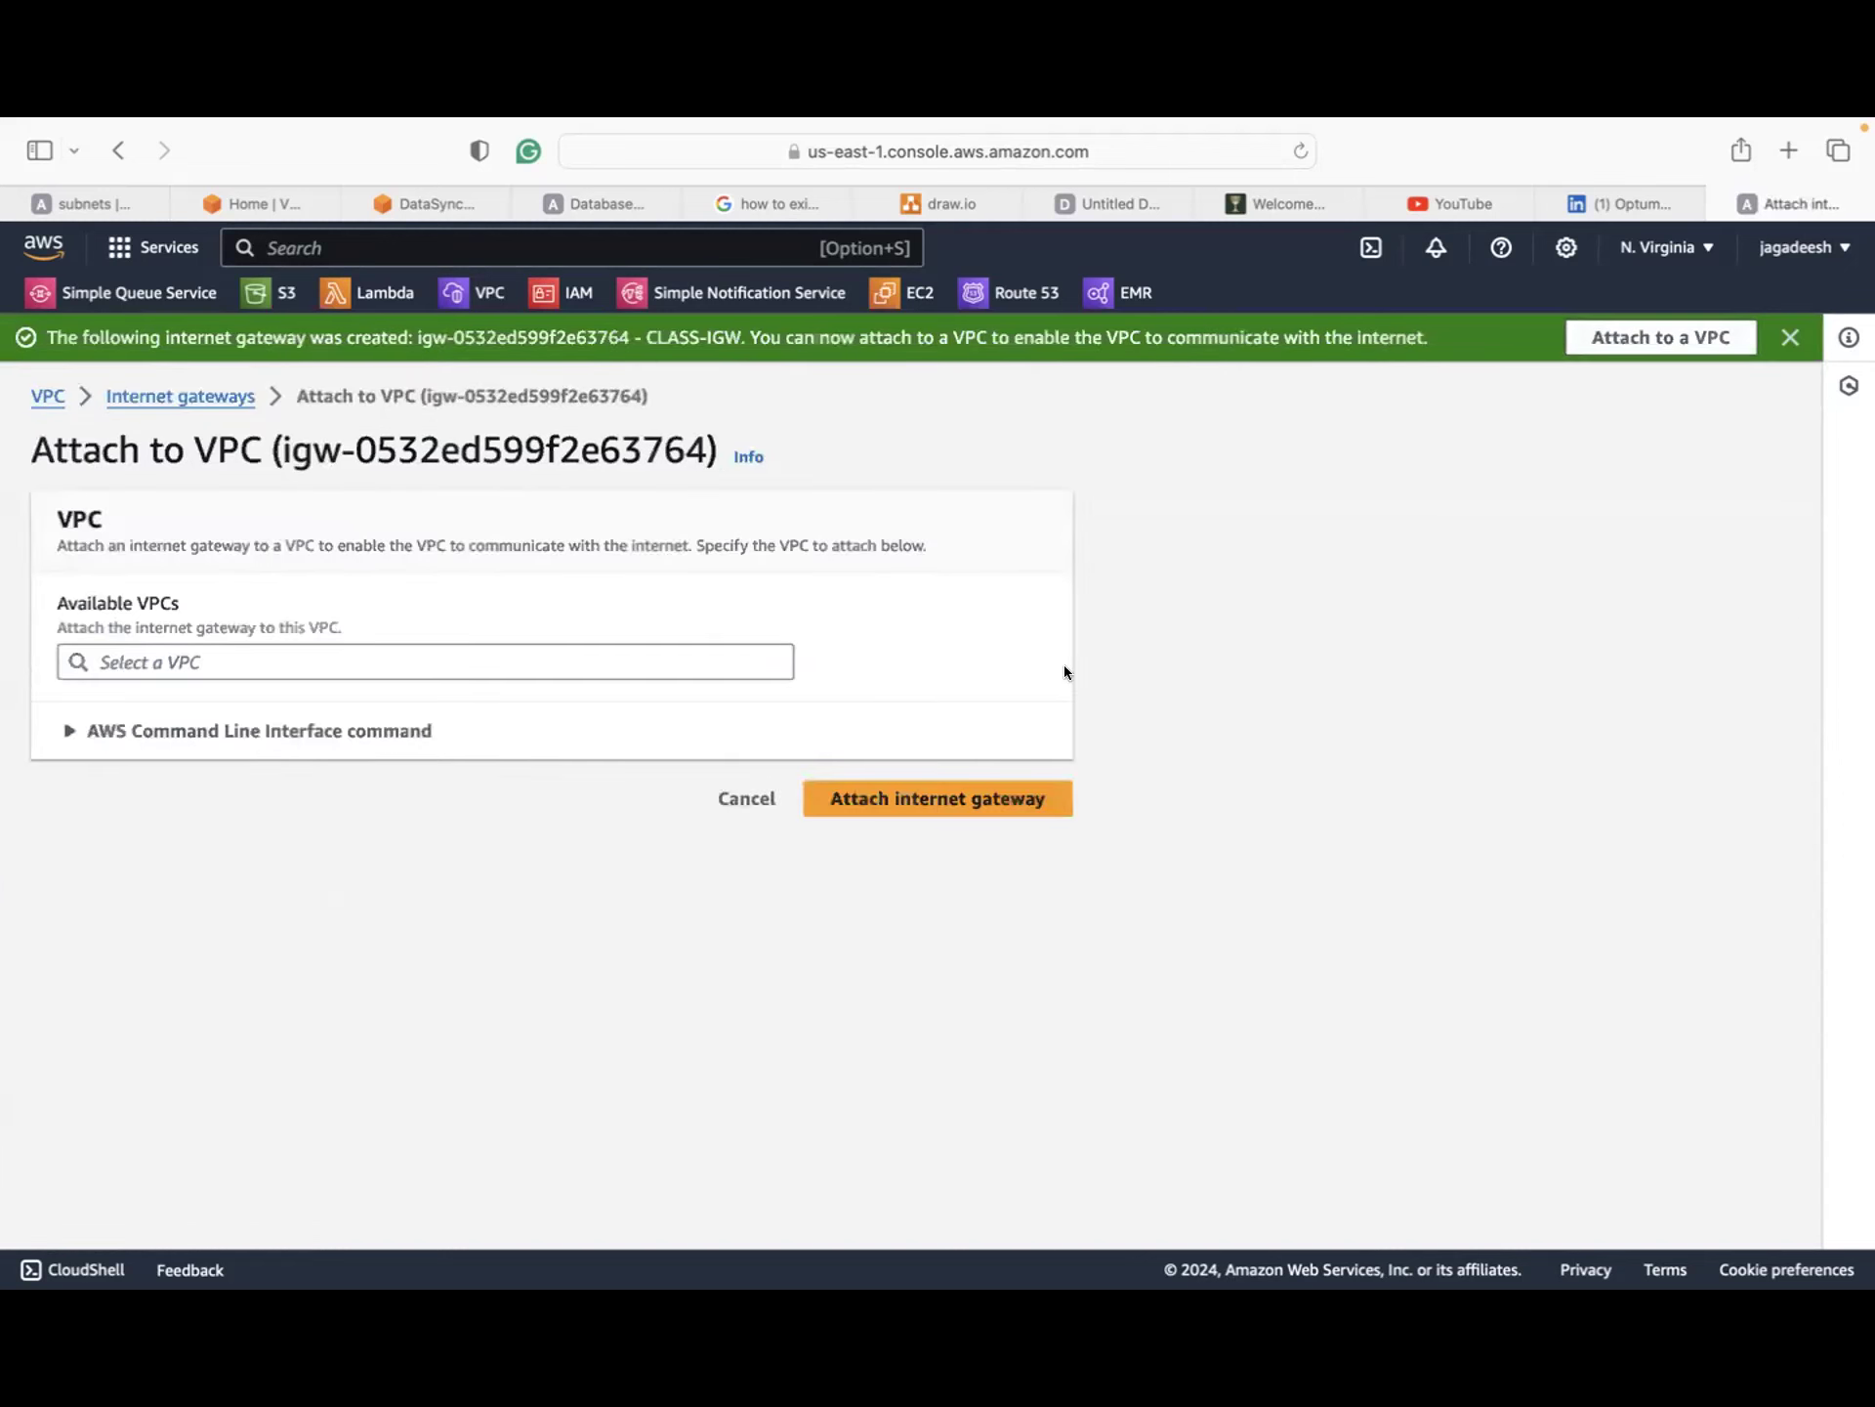
pyautogui.click(254, 661)
pyautogui.click(276, 744)
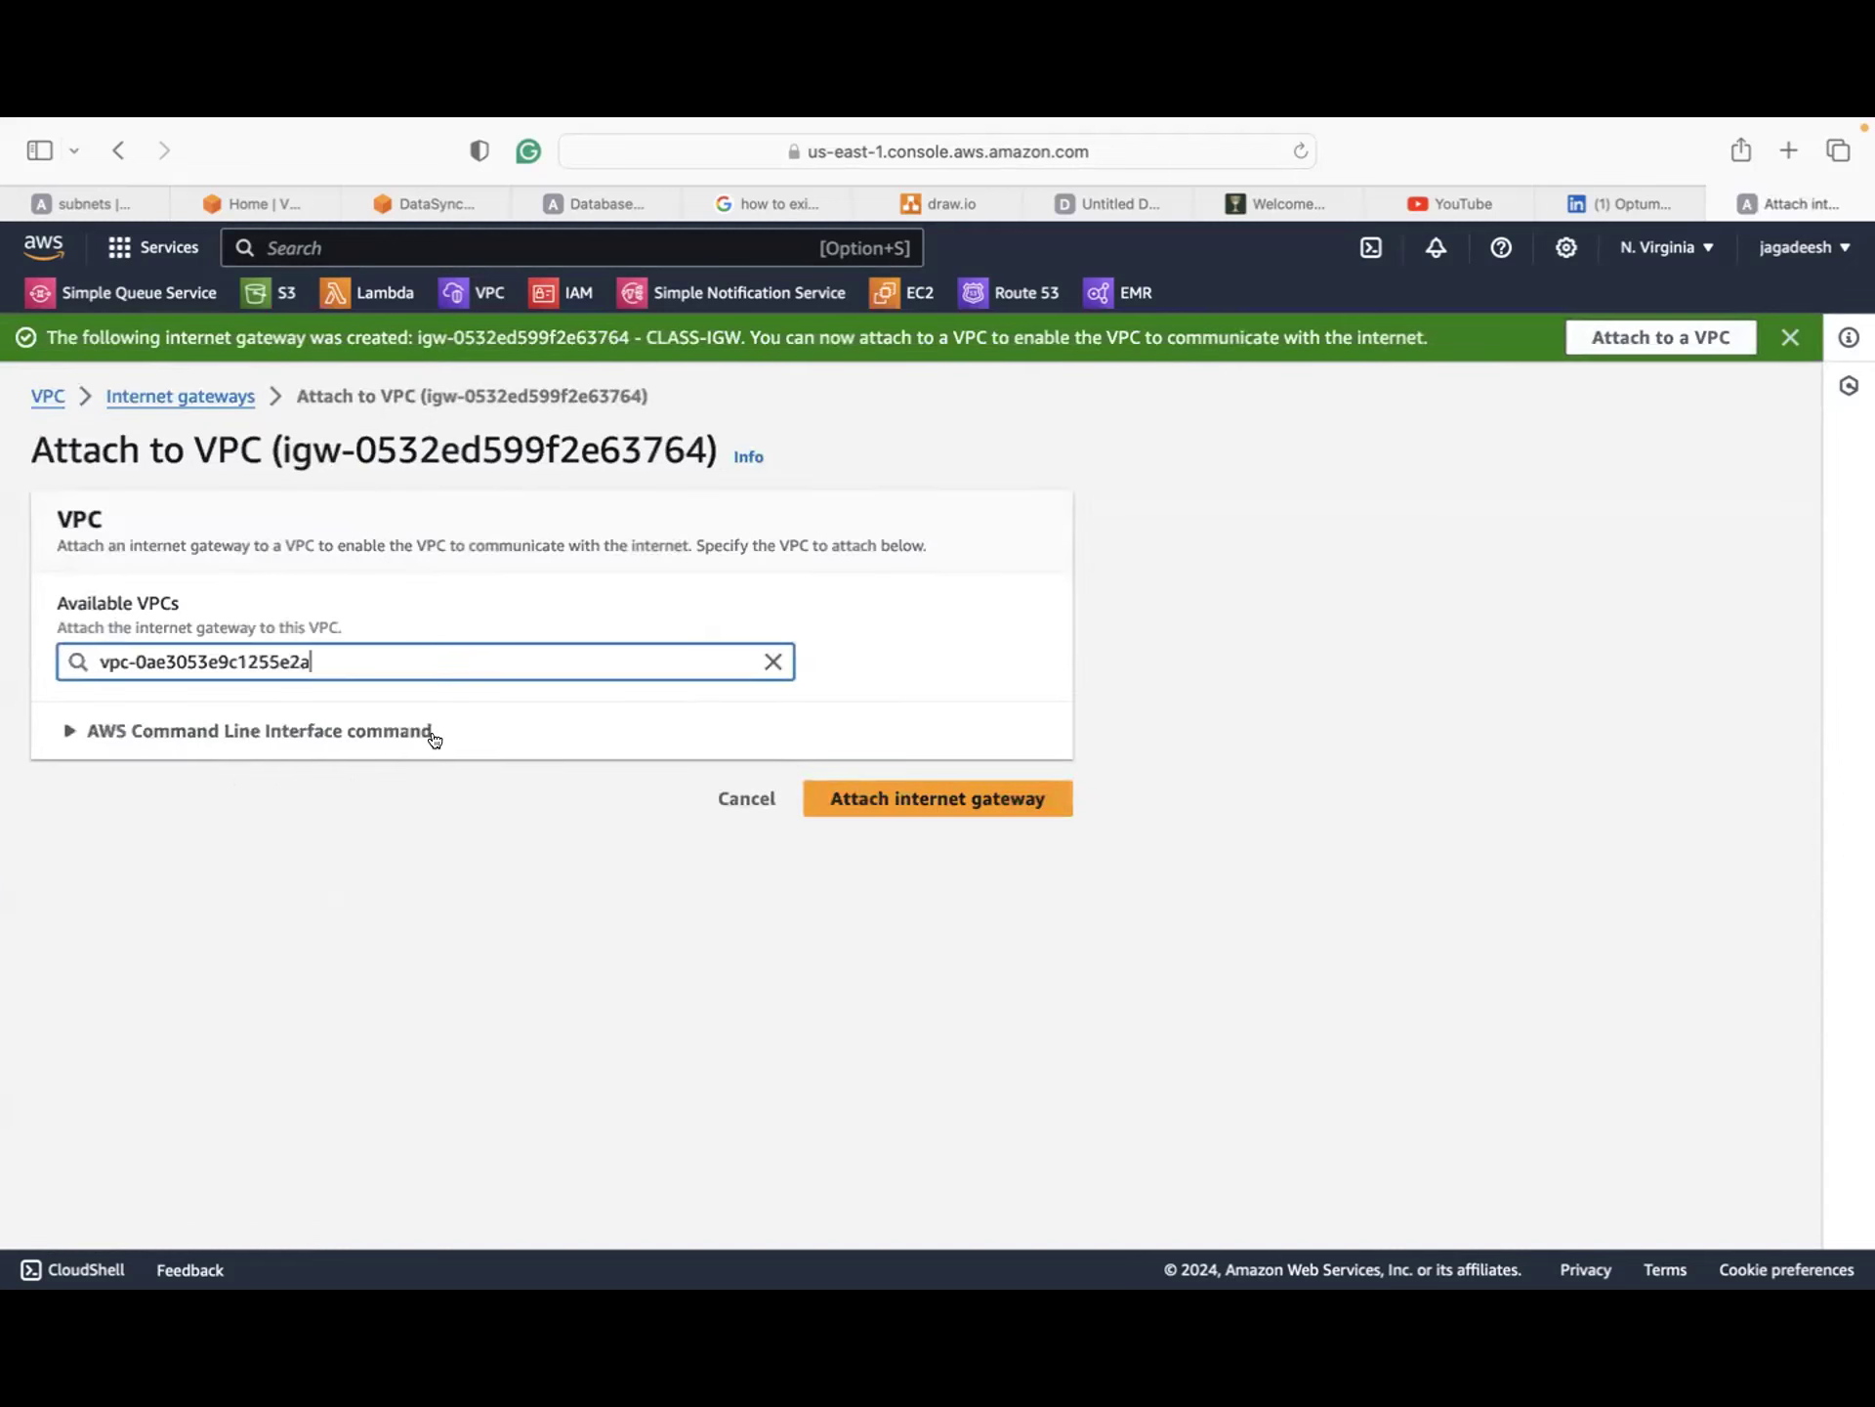
pyautogui.click(918, 792)
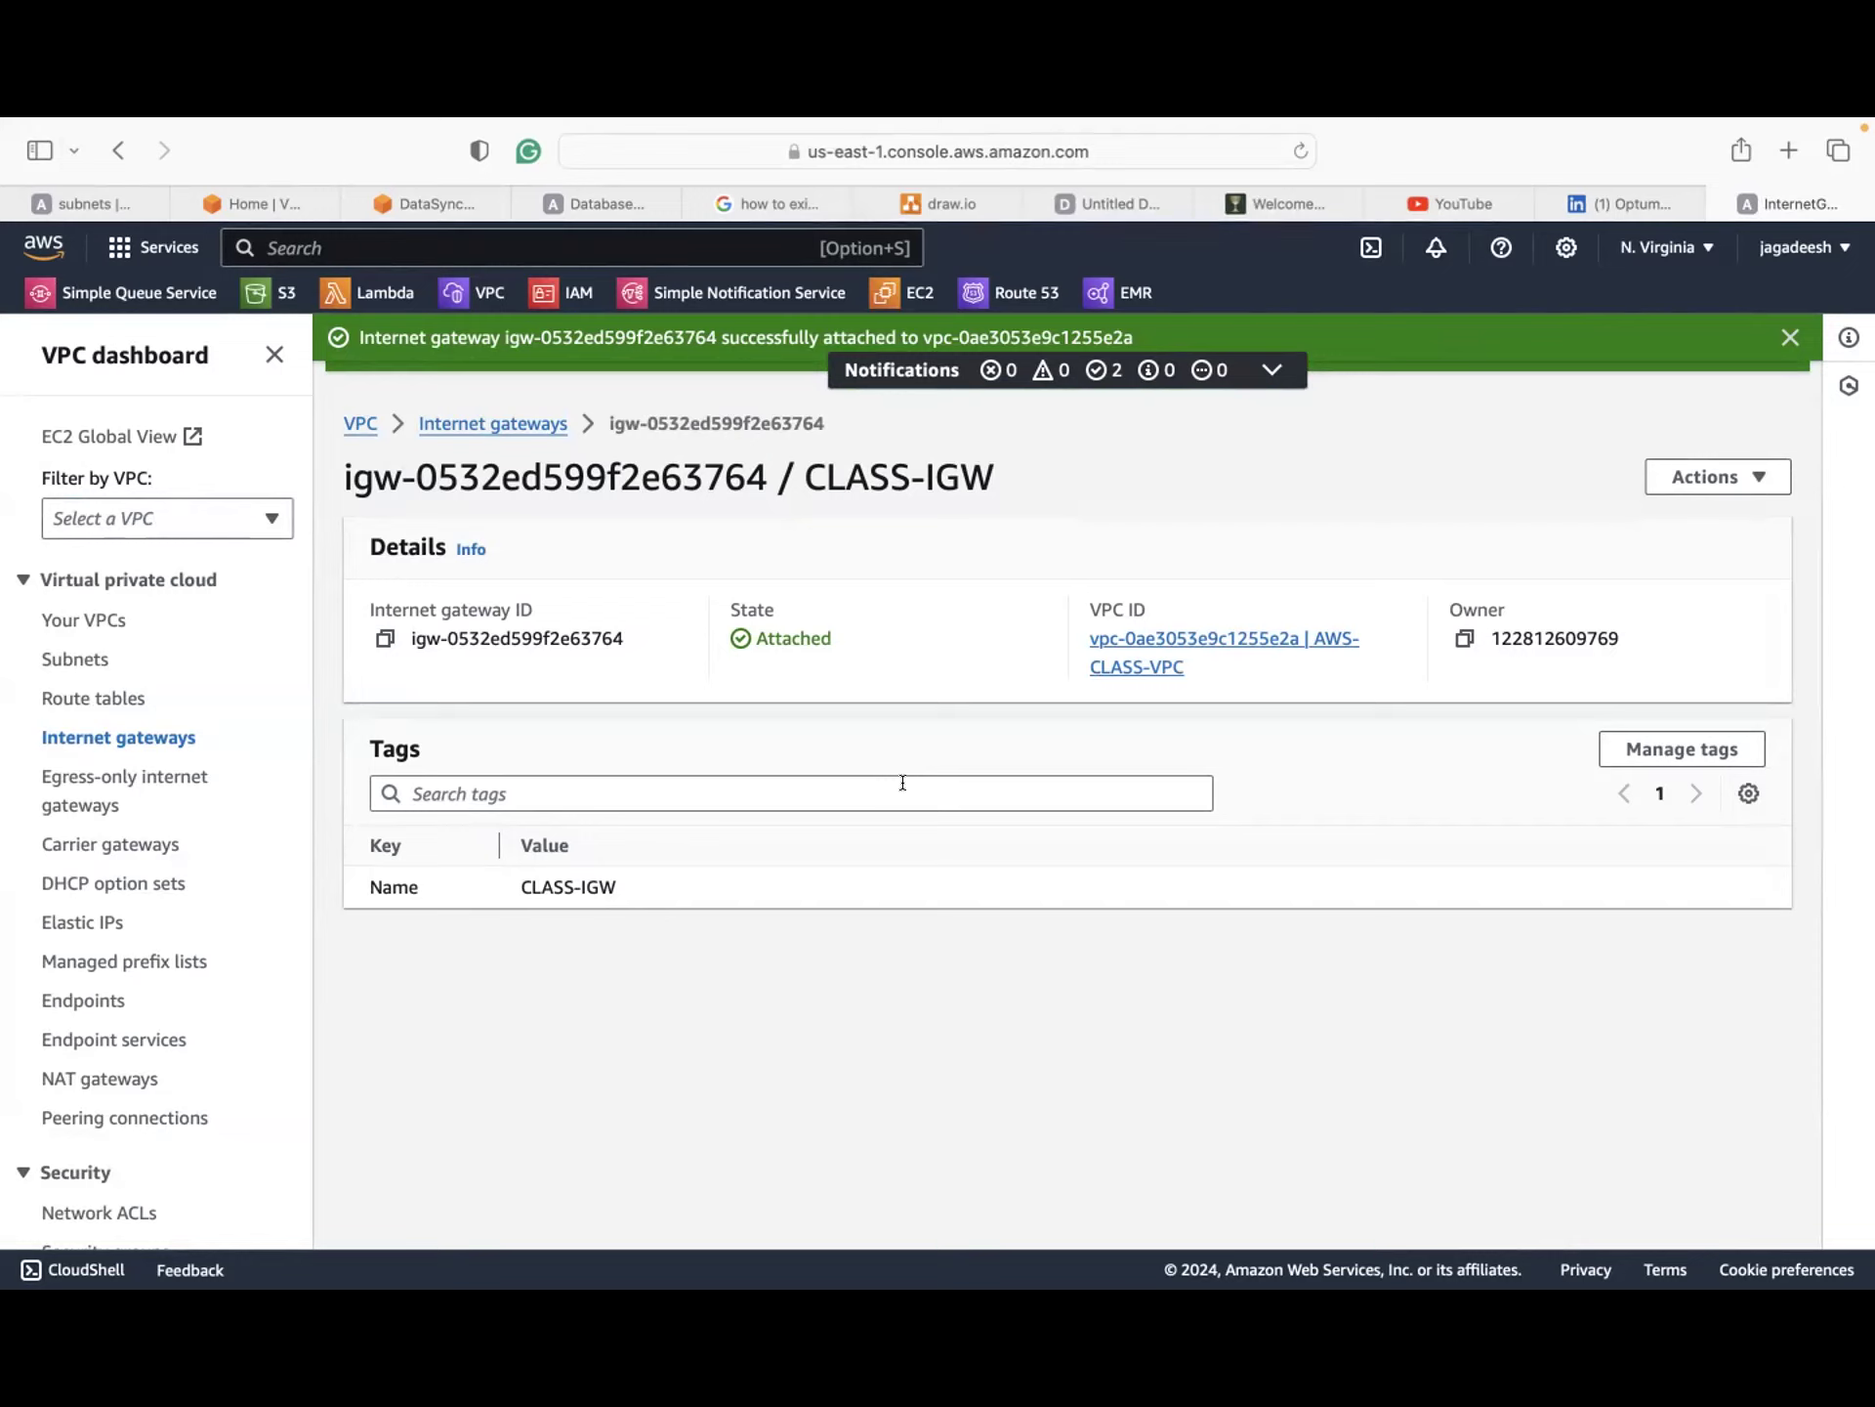
# Step: Create a route table named CLASS-PUBLIC in the AWS-CLASS-VPC network
pyautogui.click(111, 695)
pyautogui.click(1368, 433)
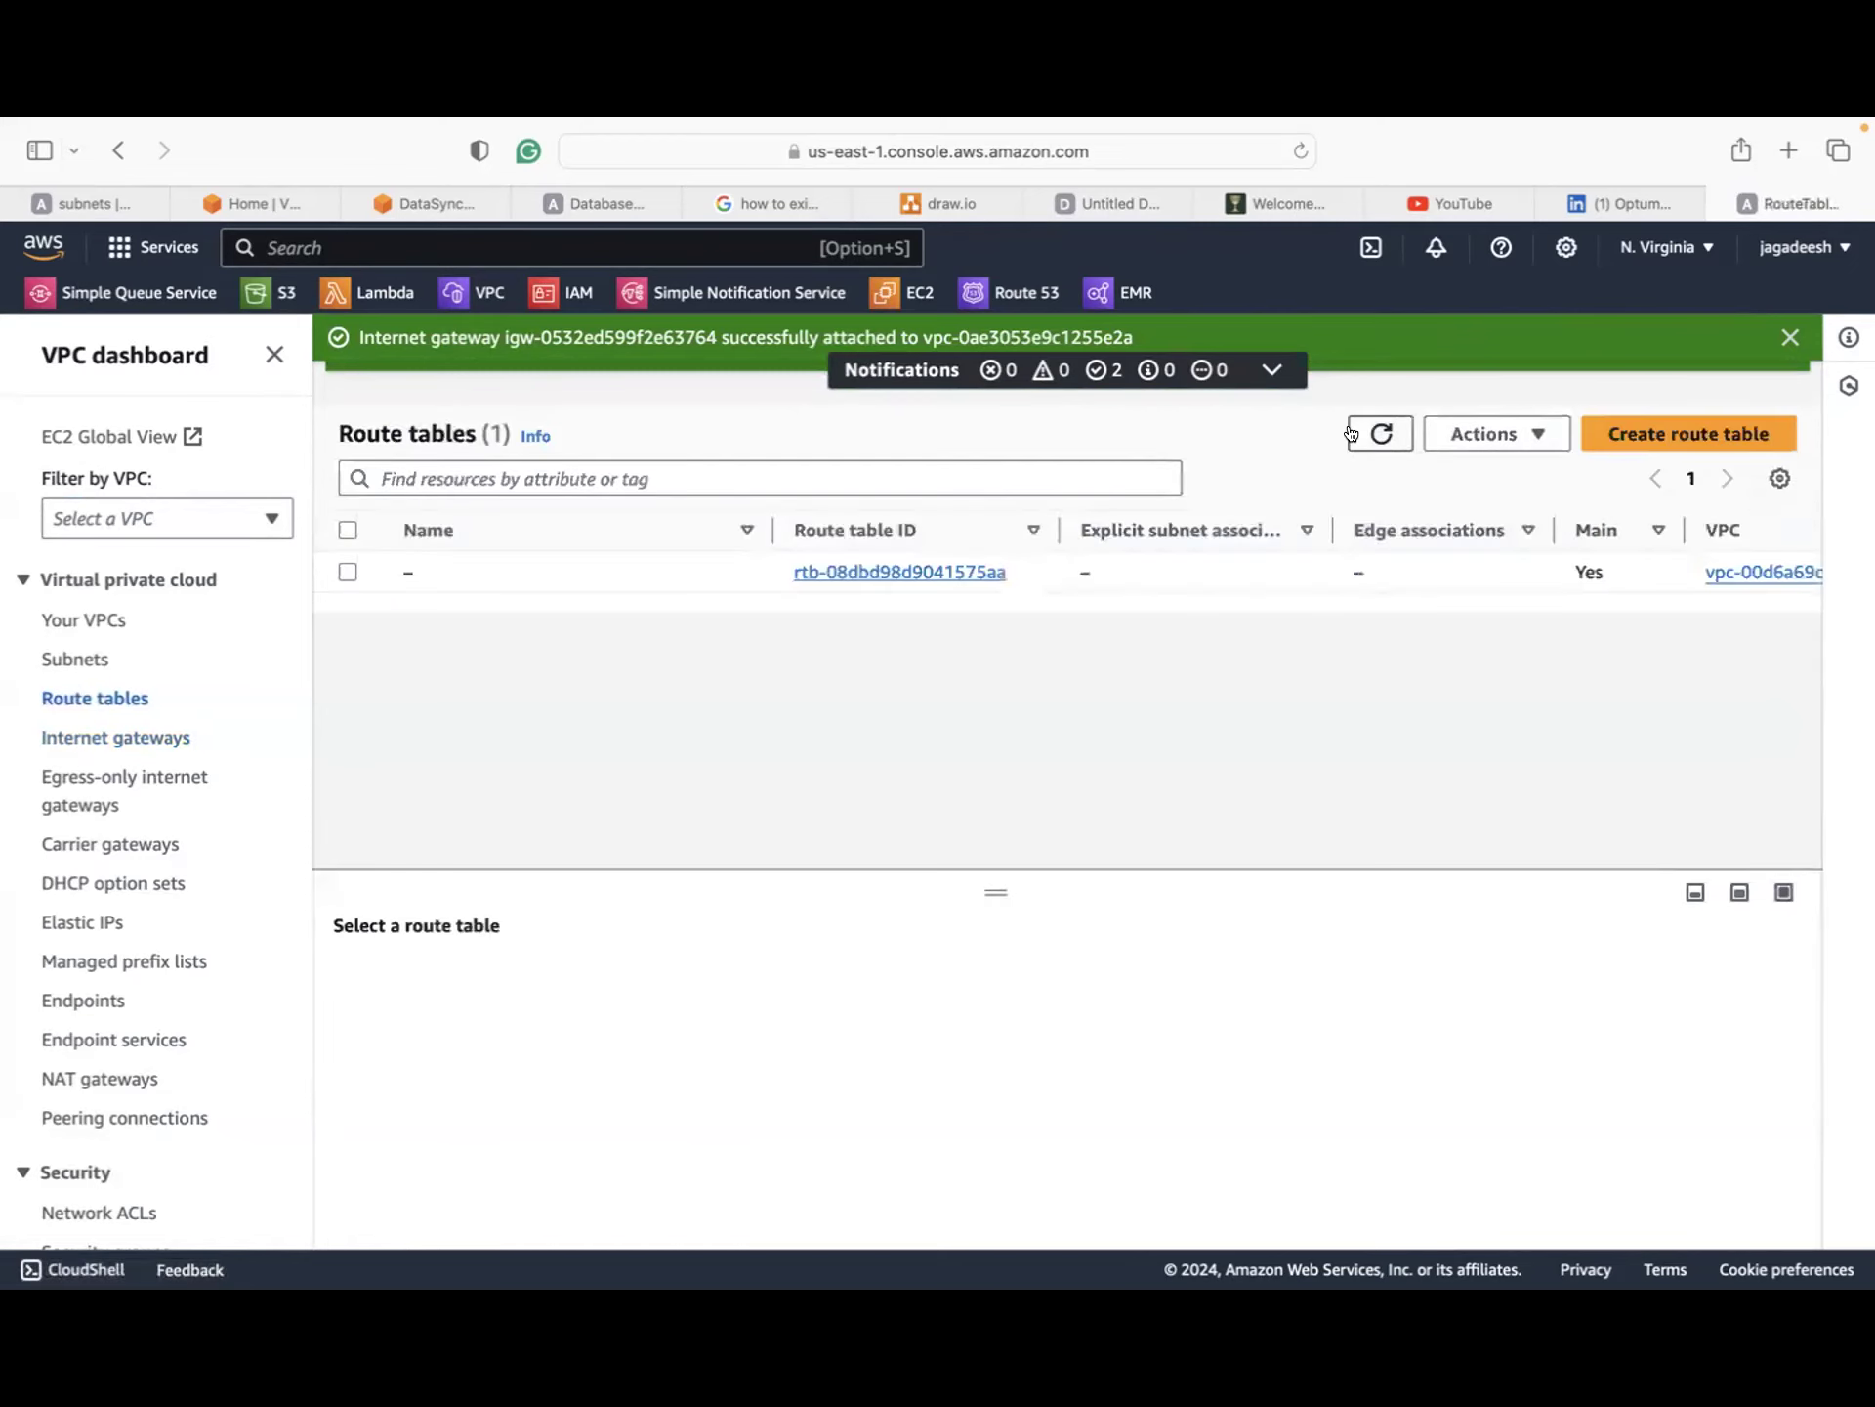
pyautogui.hscroll(5, 1162, 498)
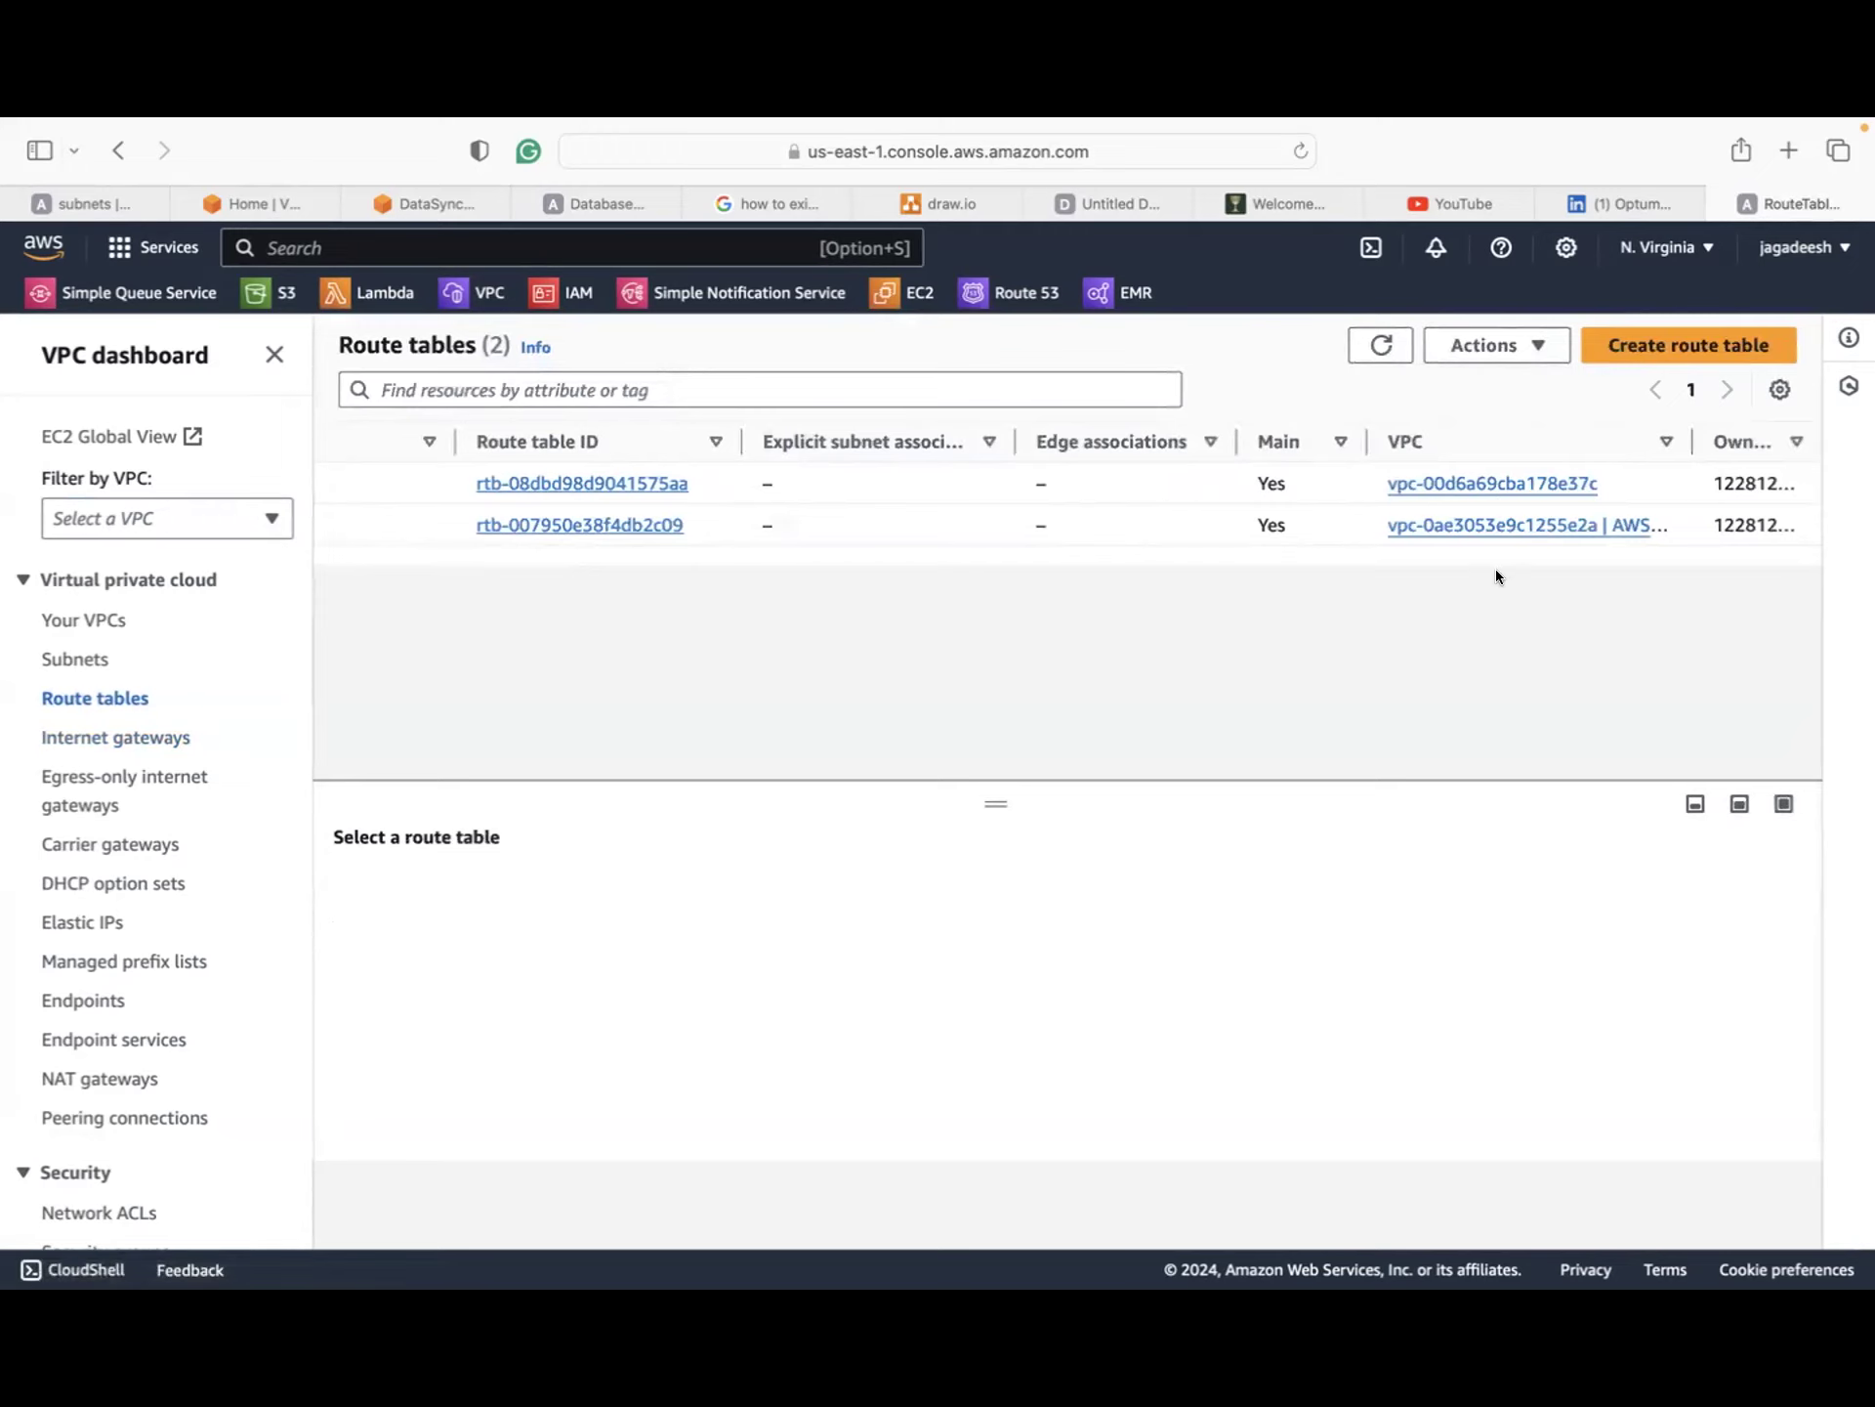
pyautogui.click(1708, 346)
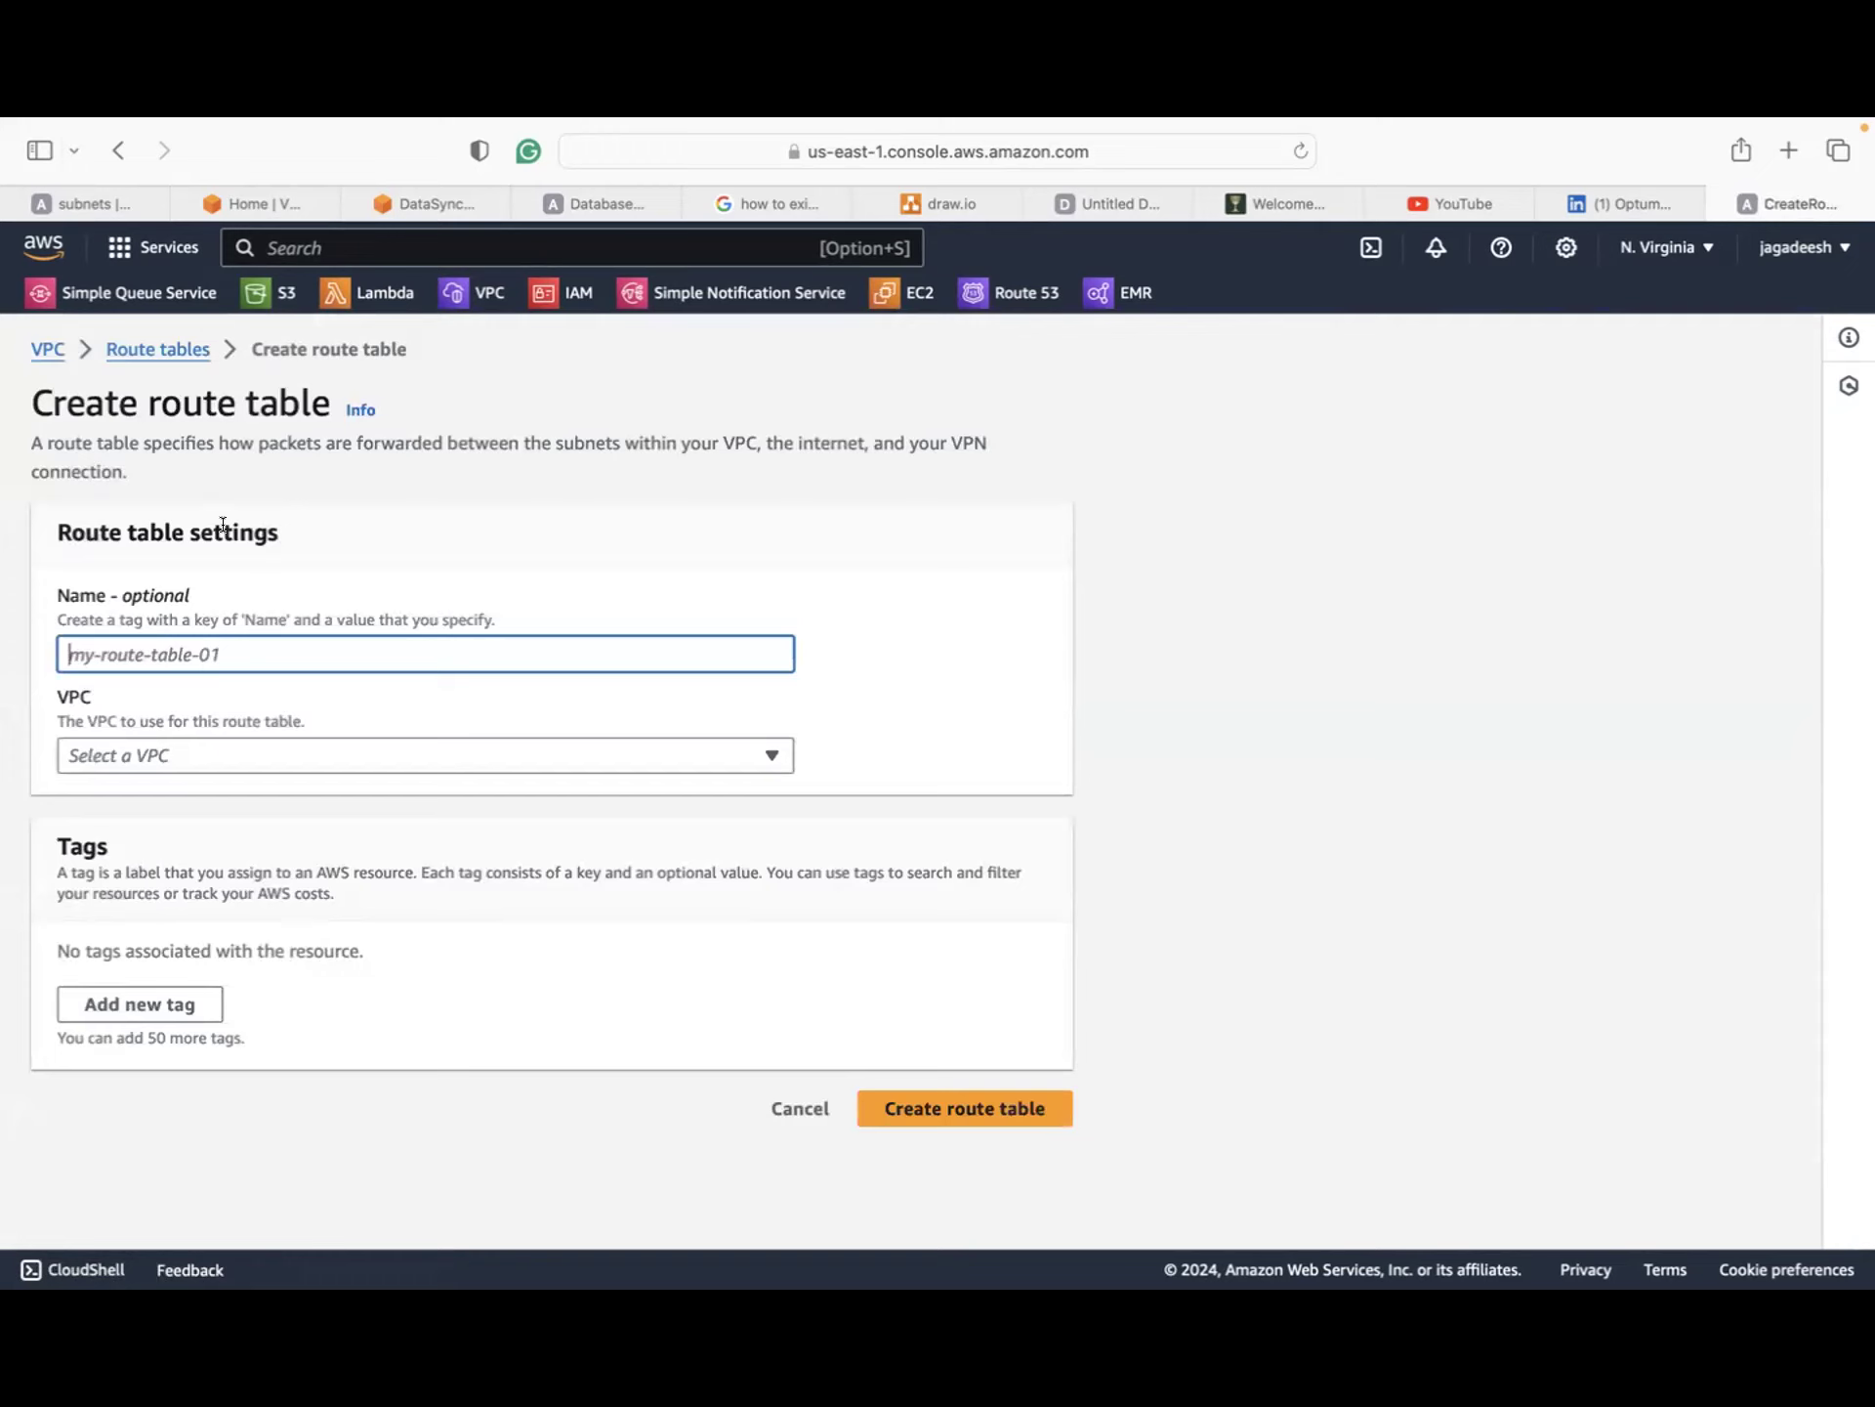
pyautogui.write('CLASS-PUBLIC')
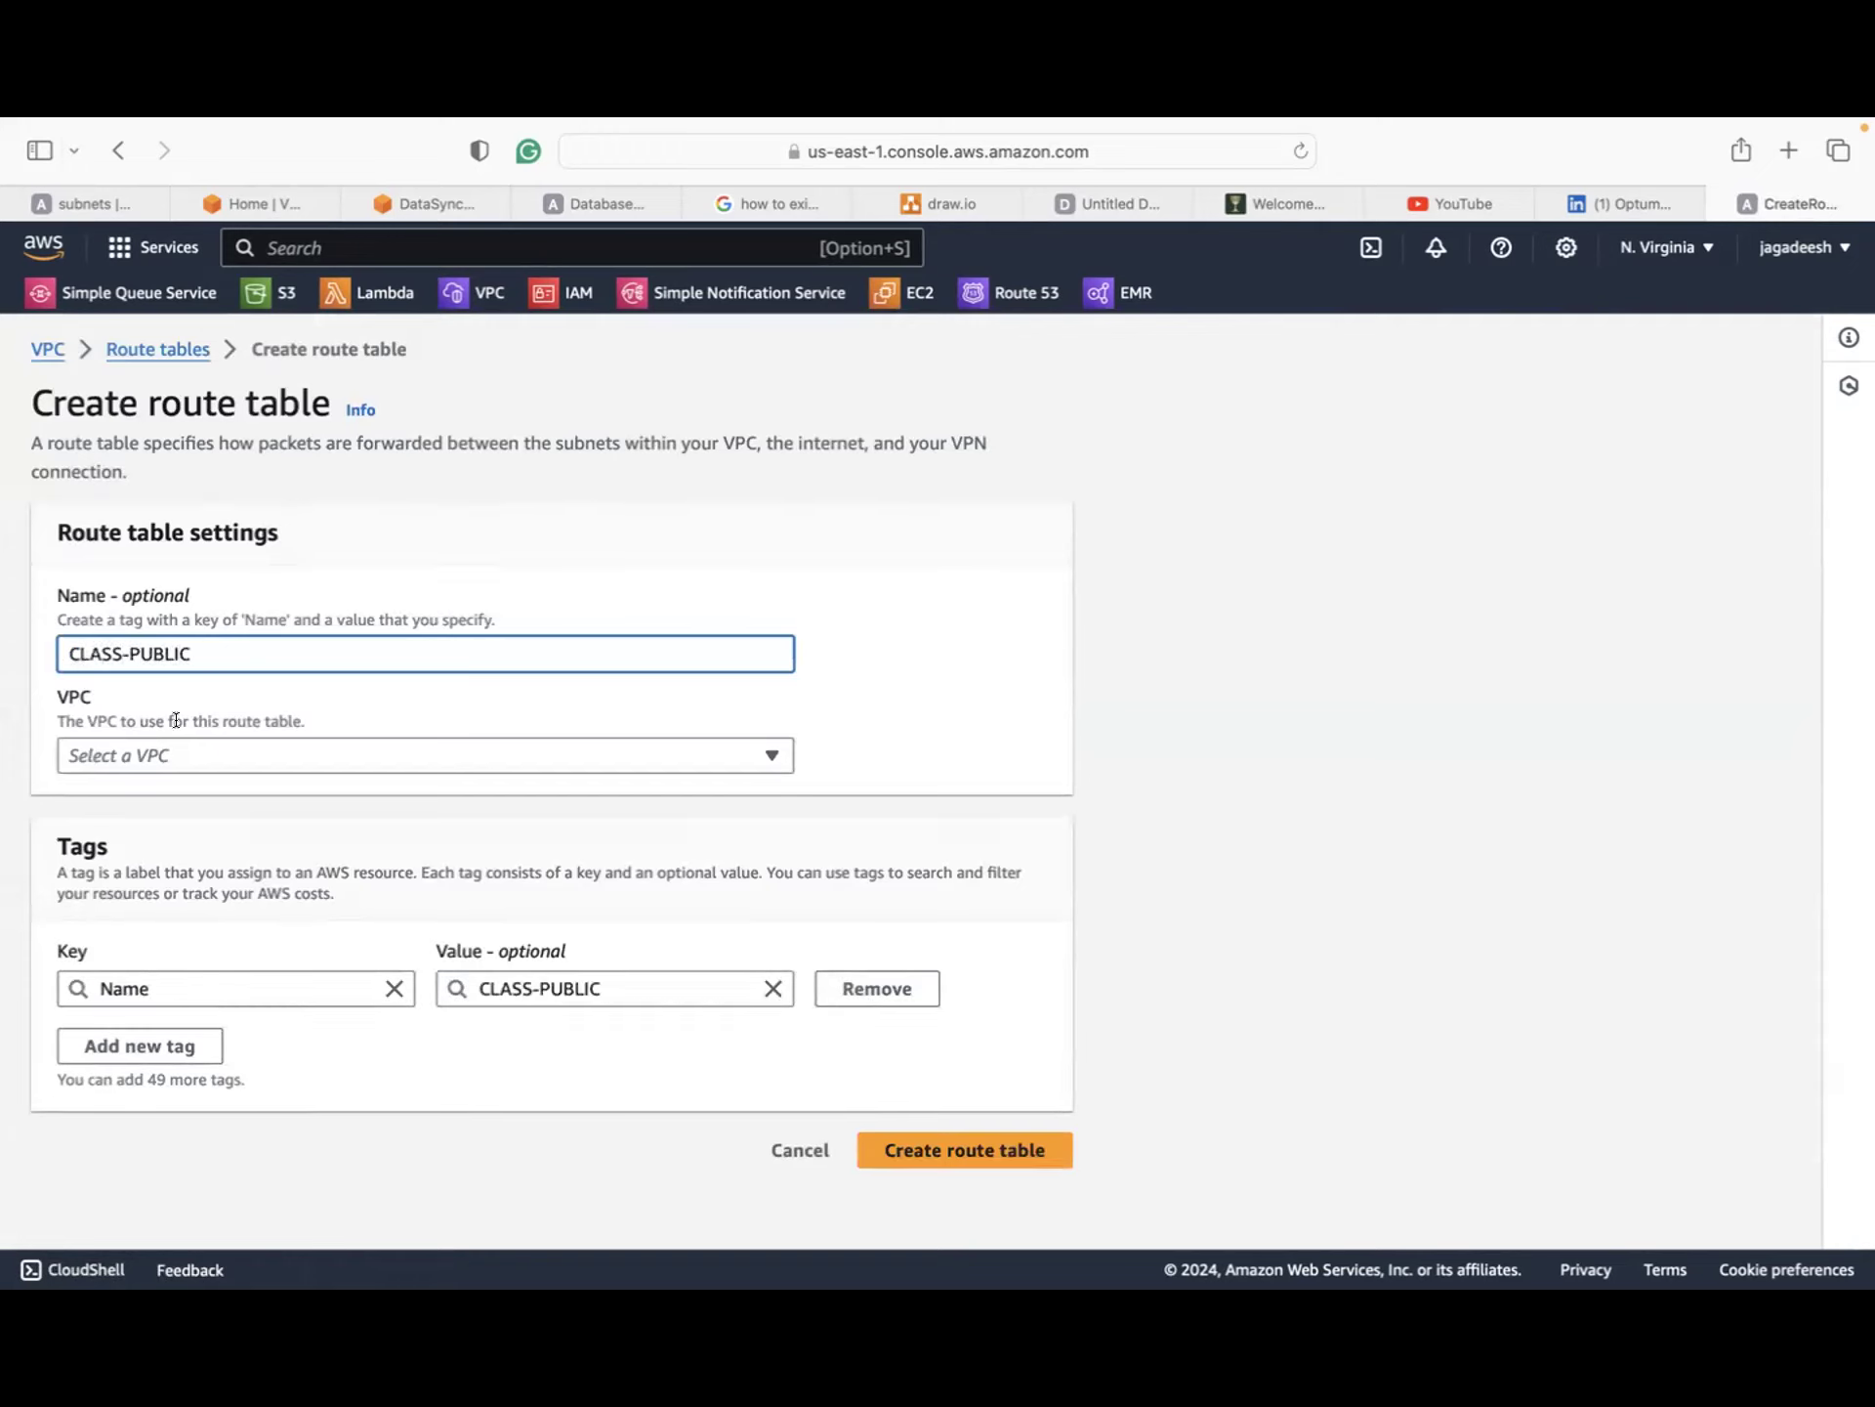
pyautogui.click(178, 752)
pyautogui.click(213, 869)
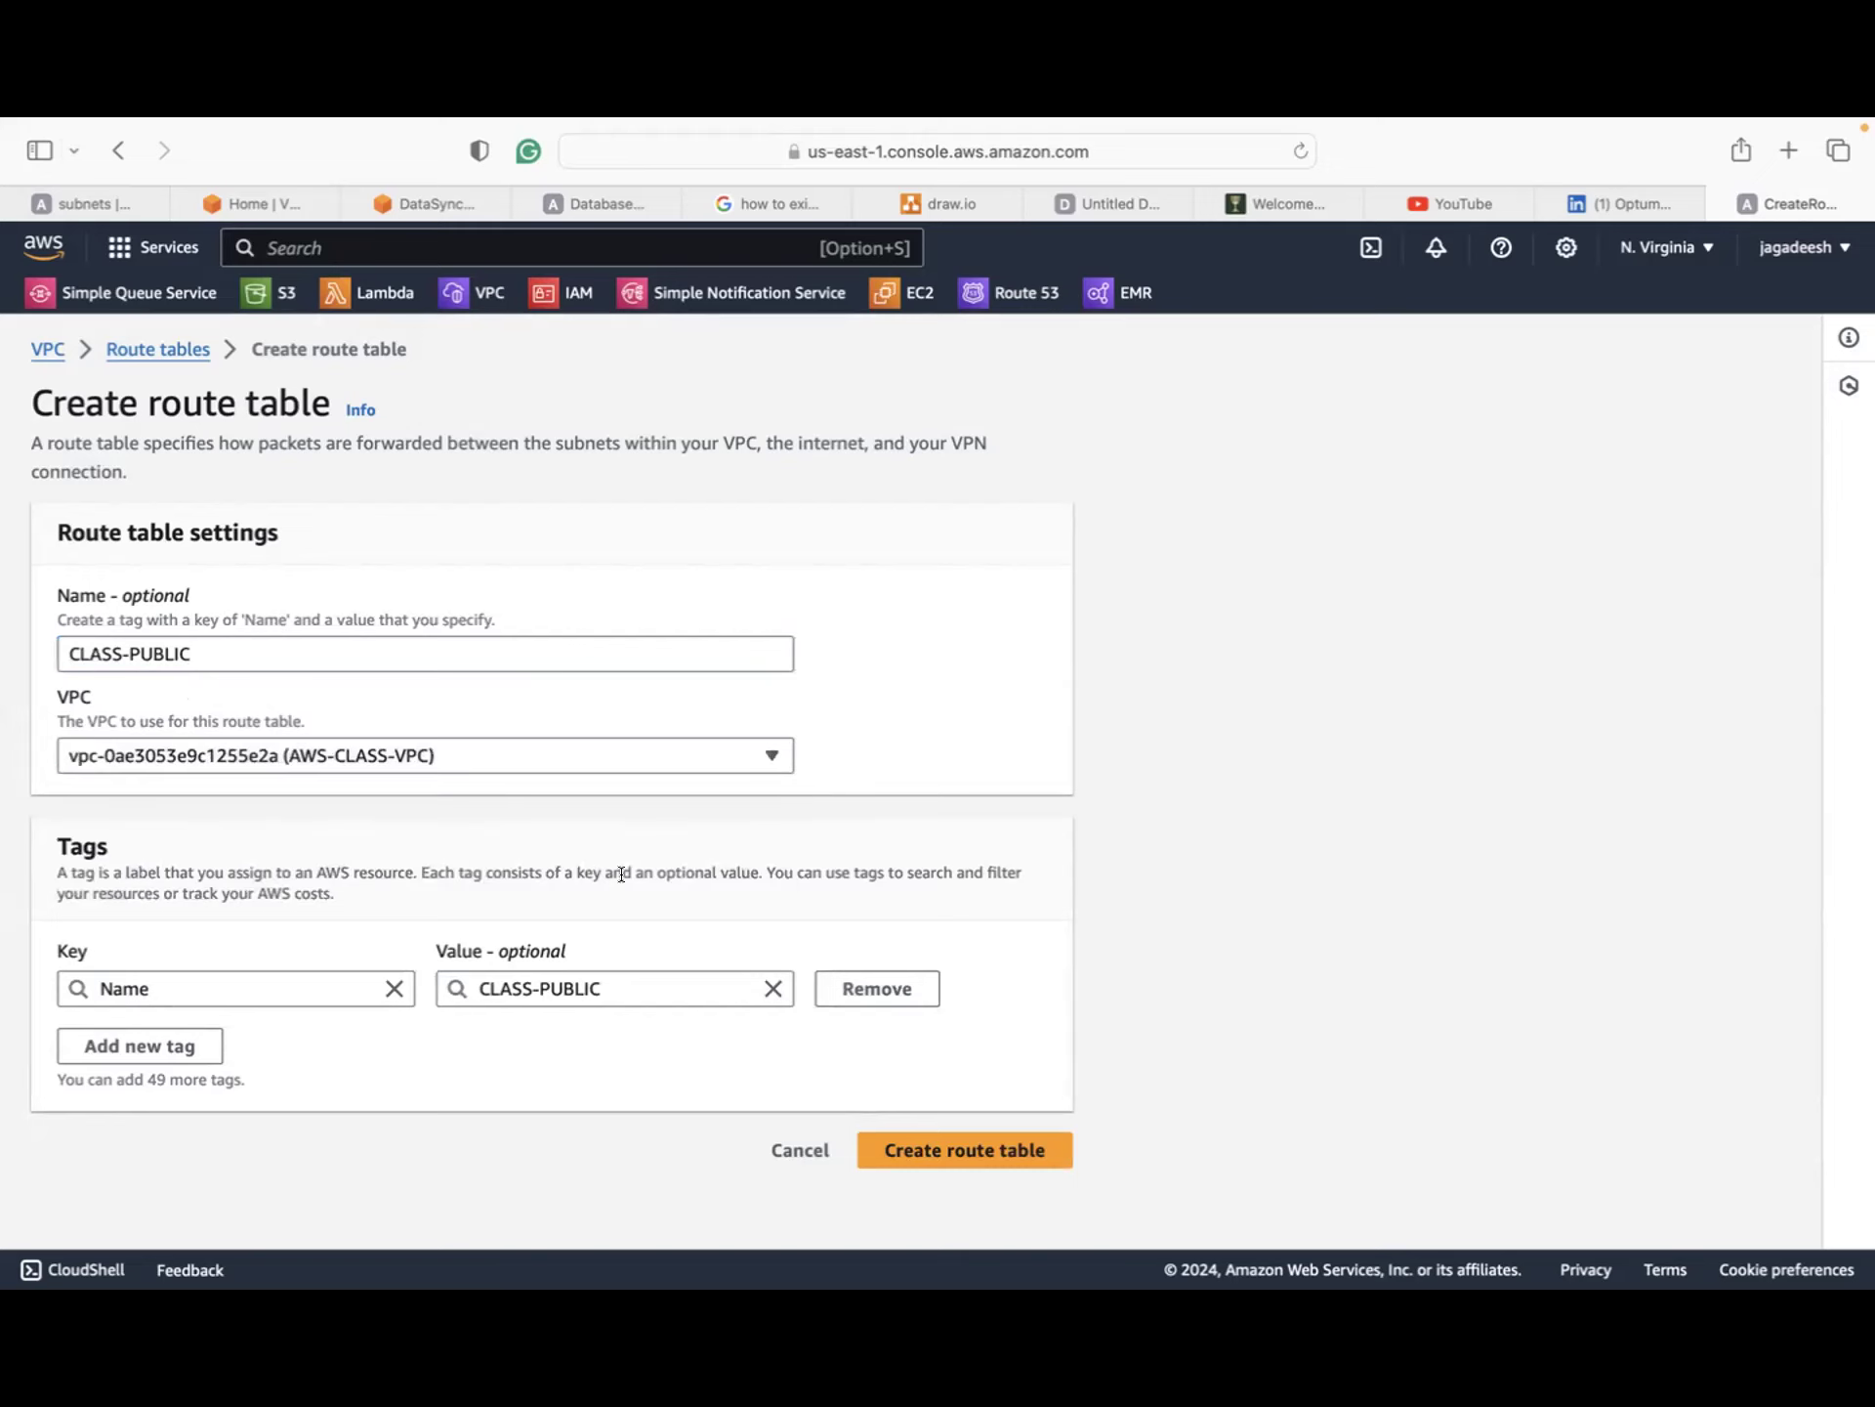
pyautogui.click(901, 1153)
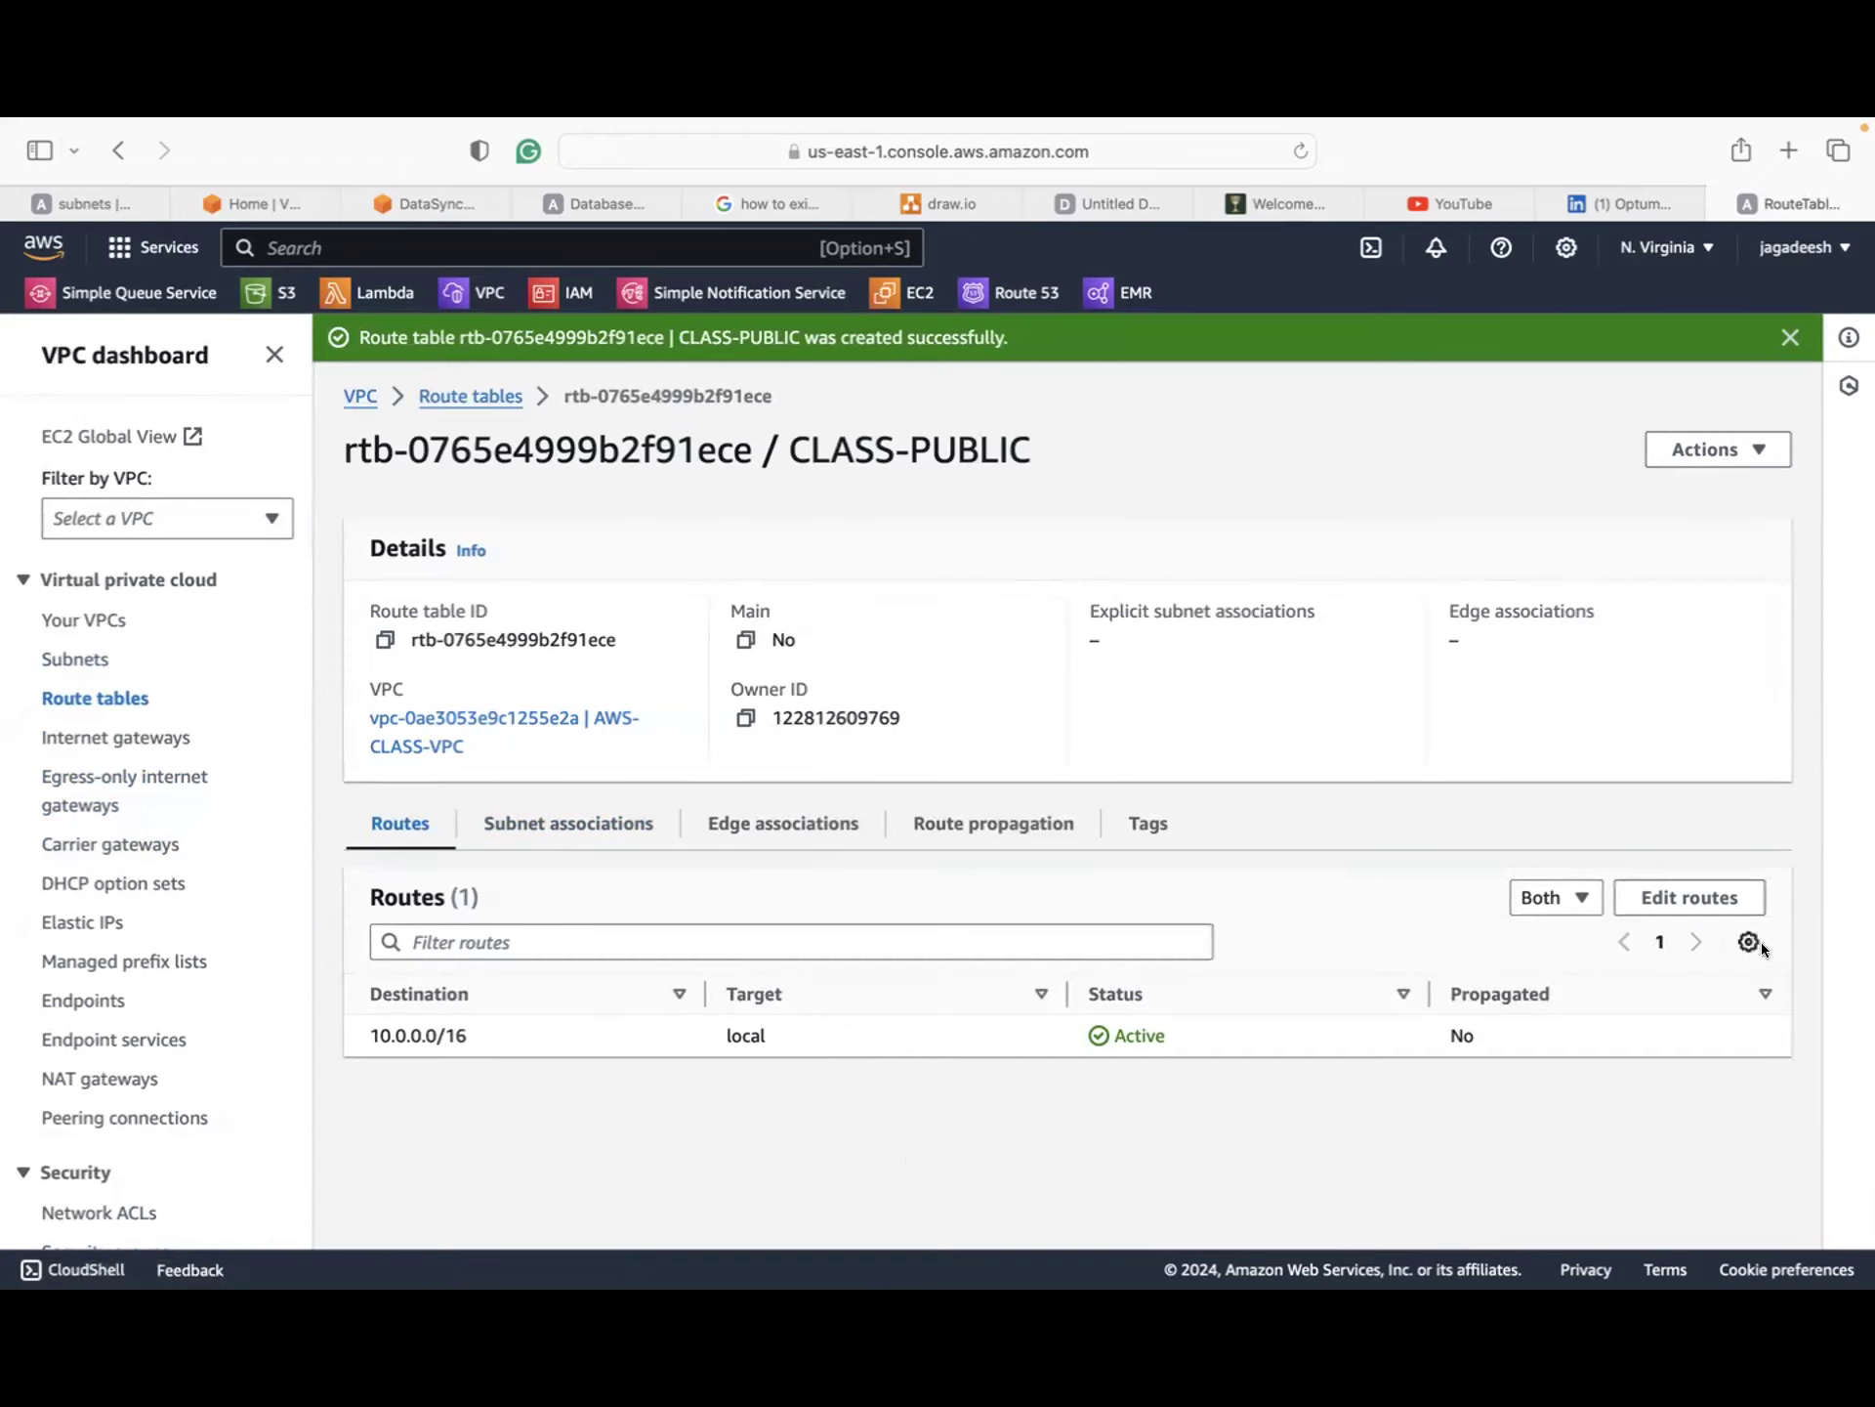
# Step: Associate Subnet-public with the CLASS-PUBLIC route table and save the association
pyautogui.click(1713, 911)
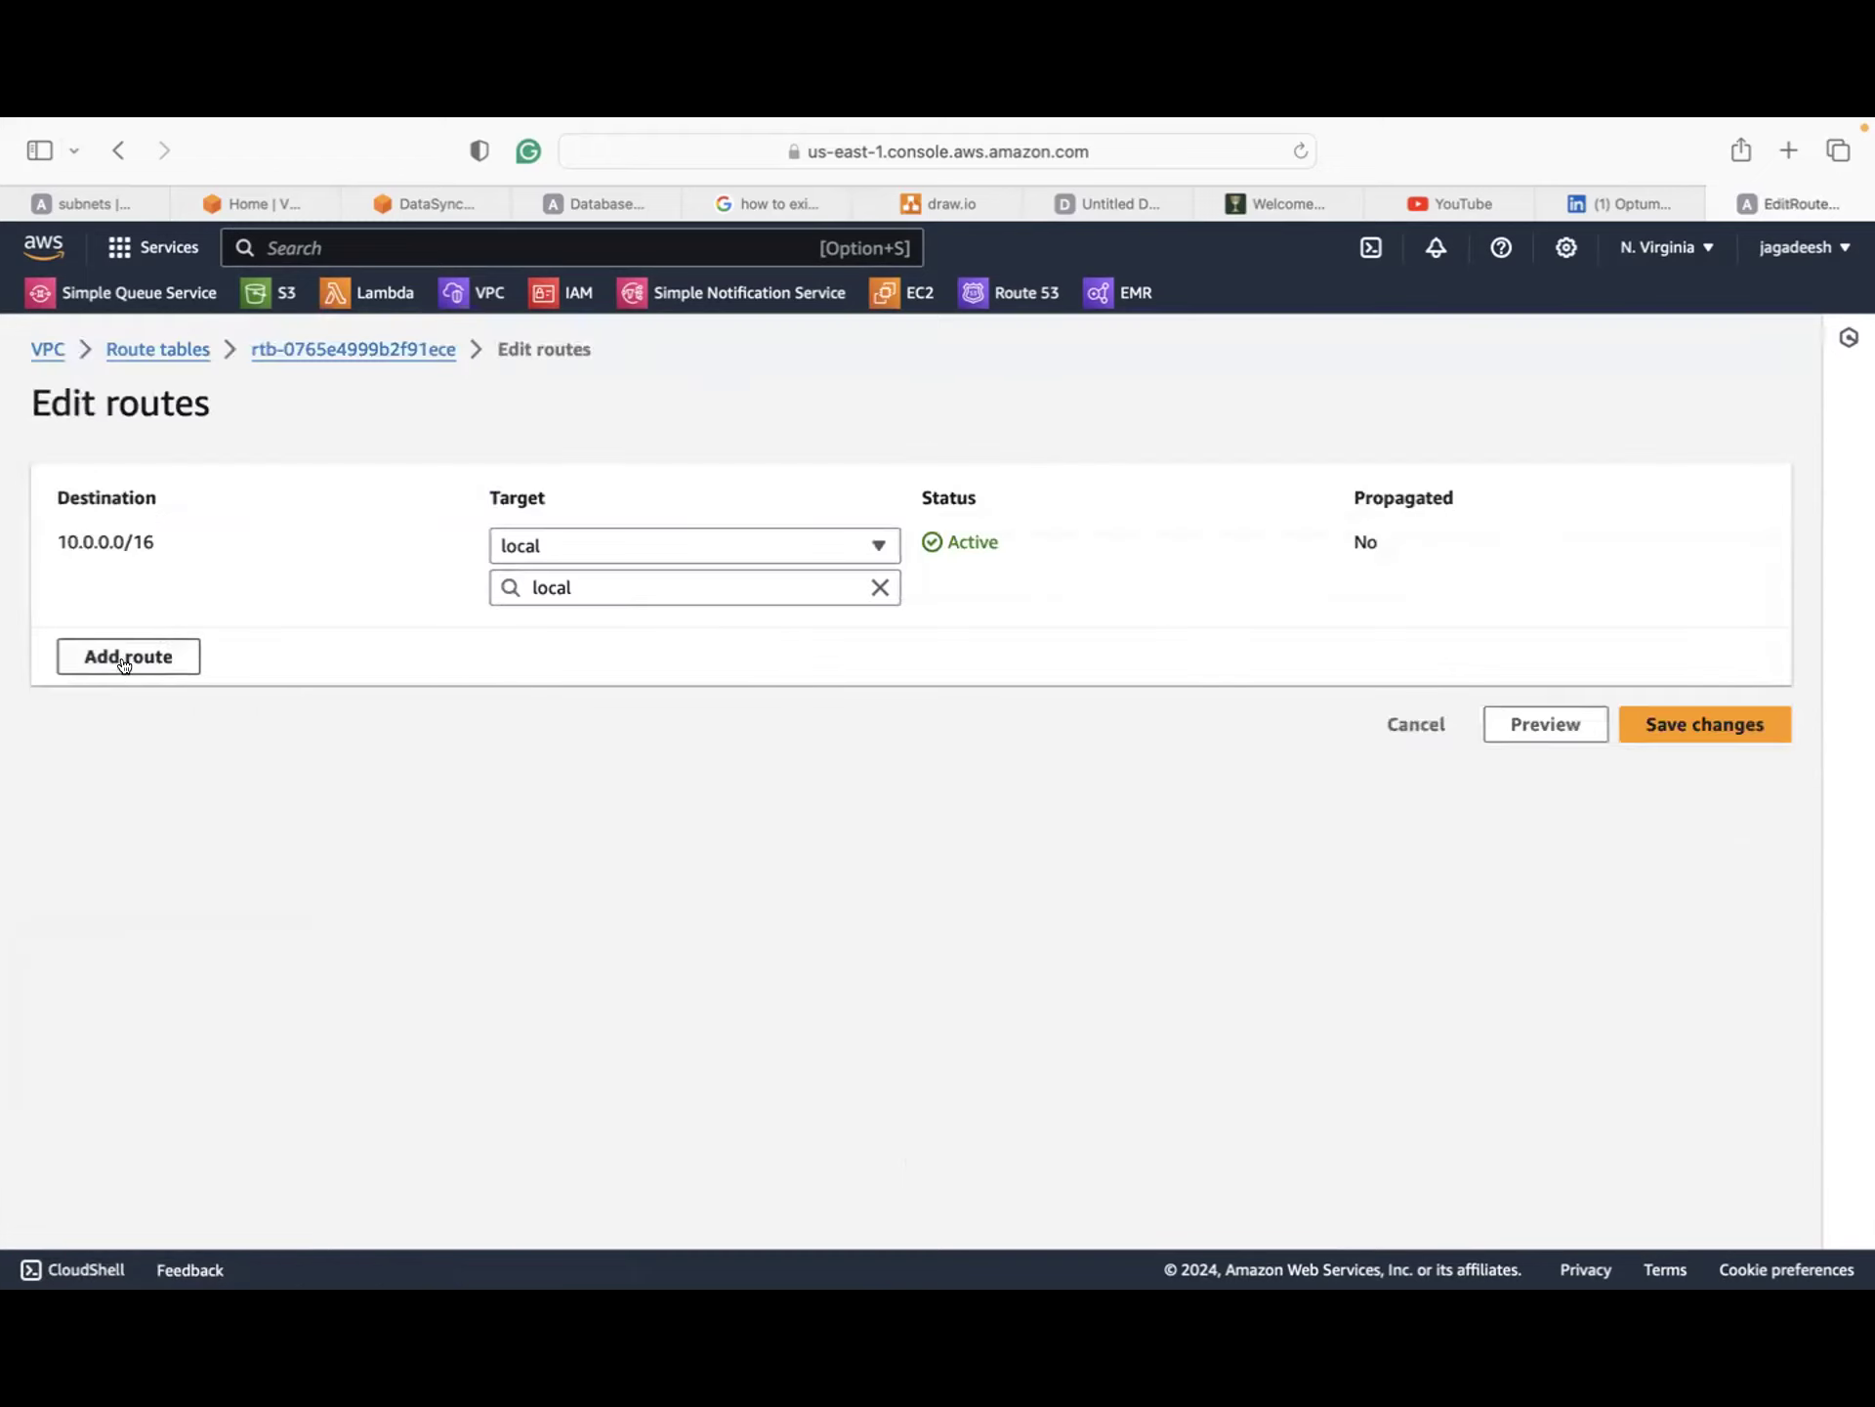
pyautogui.click(1374, 718)
pyautogui.click(543, 778)
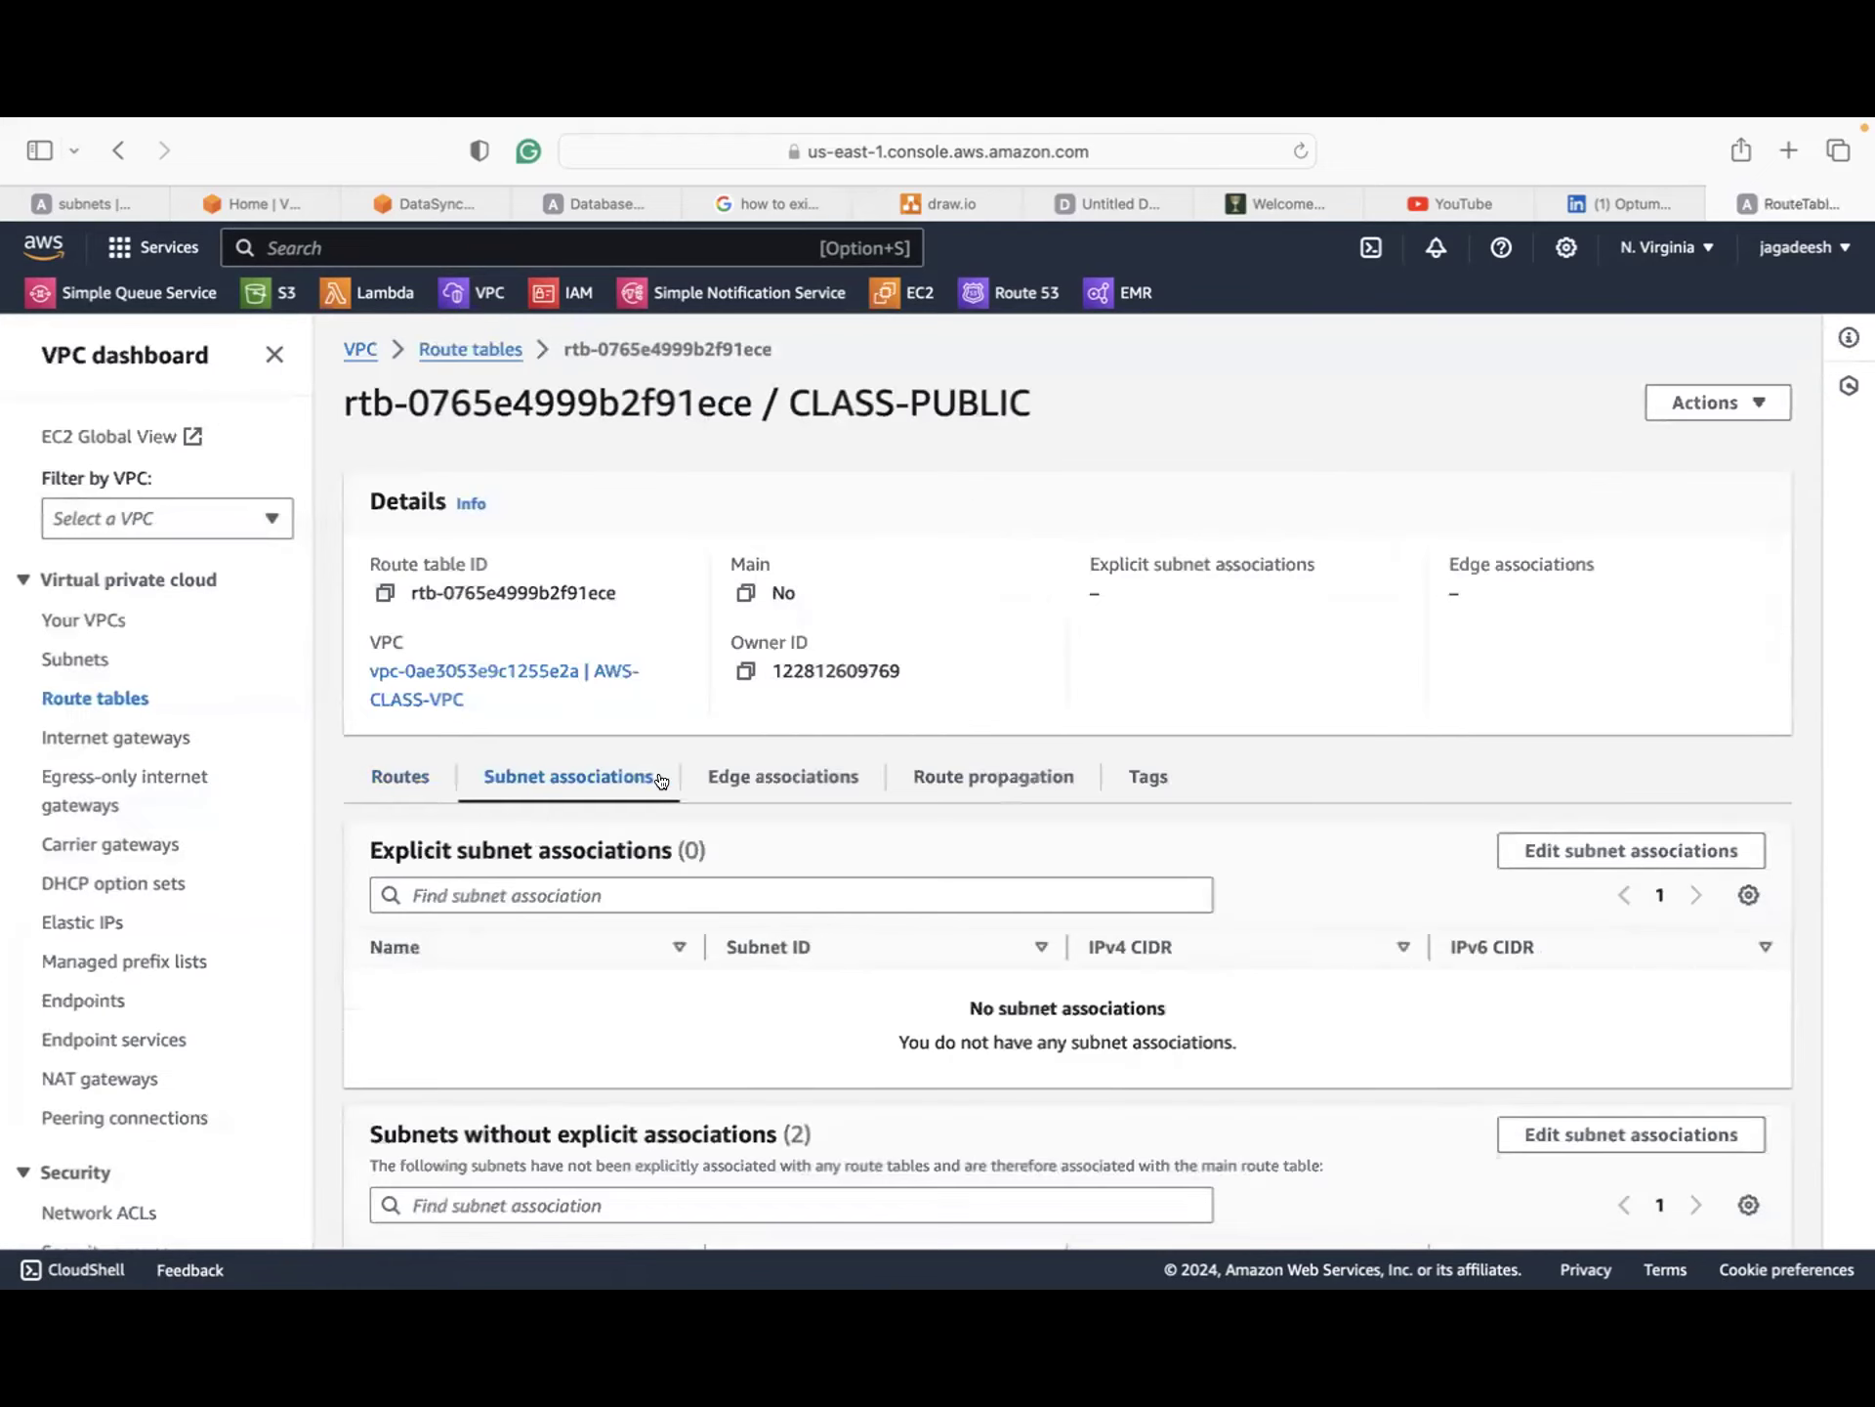
pyautogui.click(1563, 852)
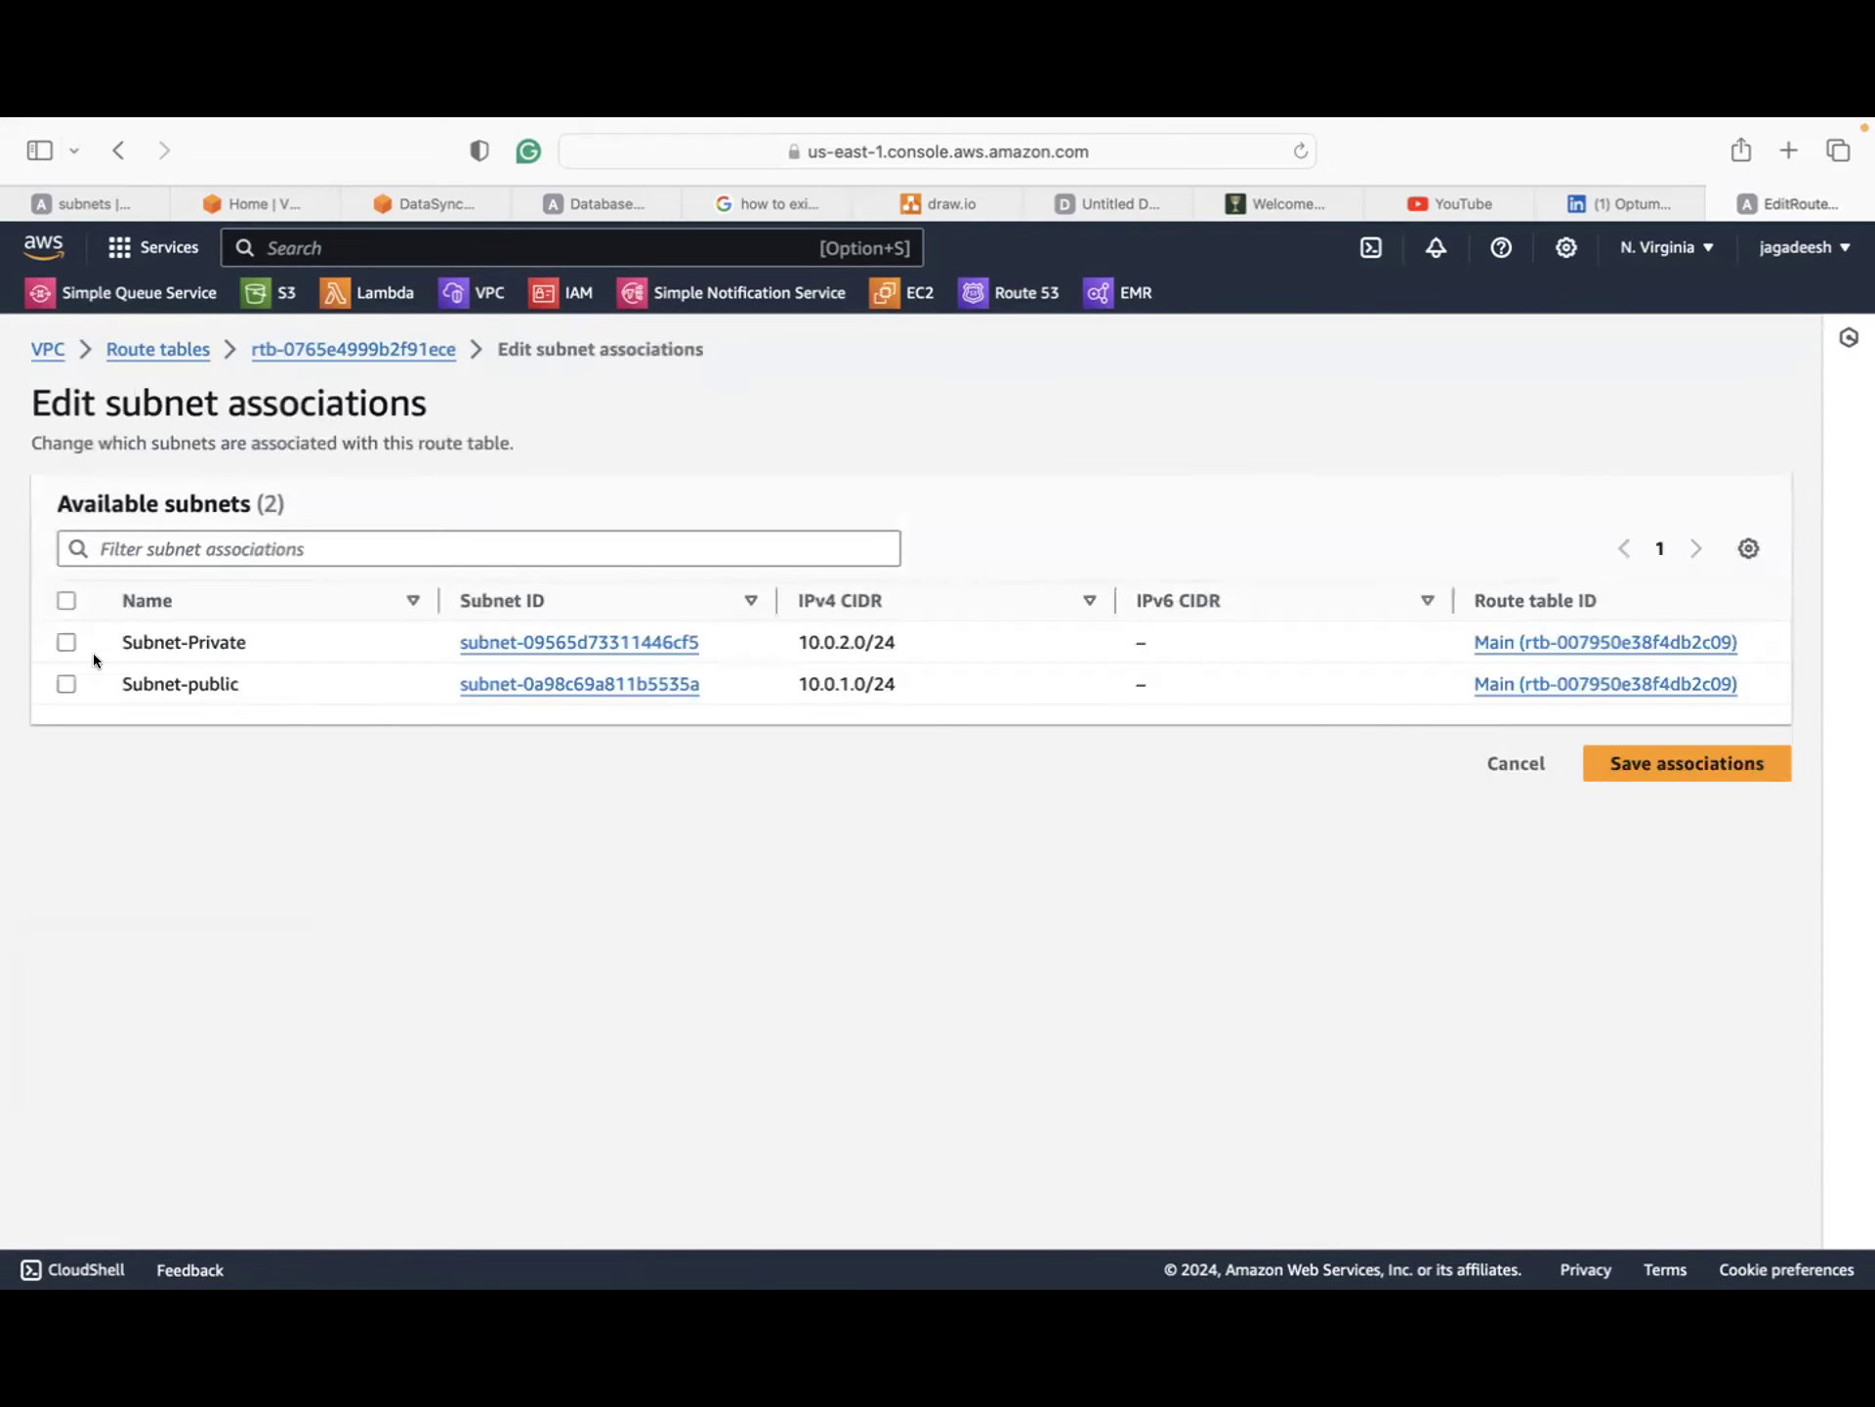
pyautogui.click(67, 681)
pyautogui.click(1620, 922)
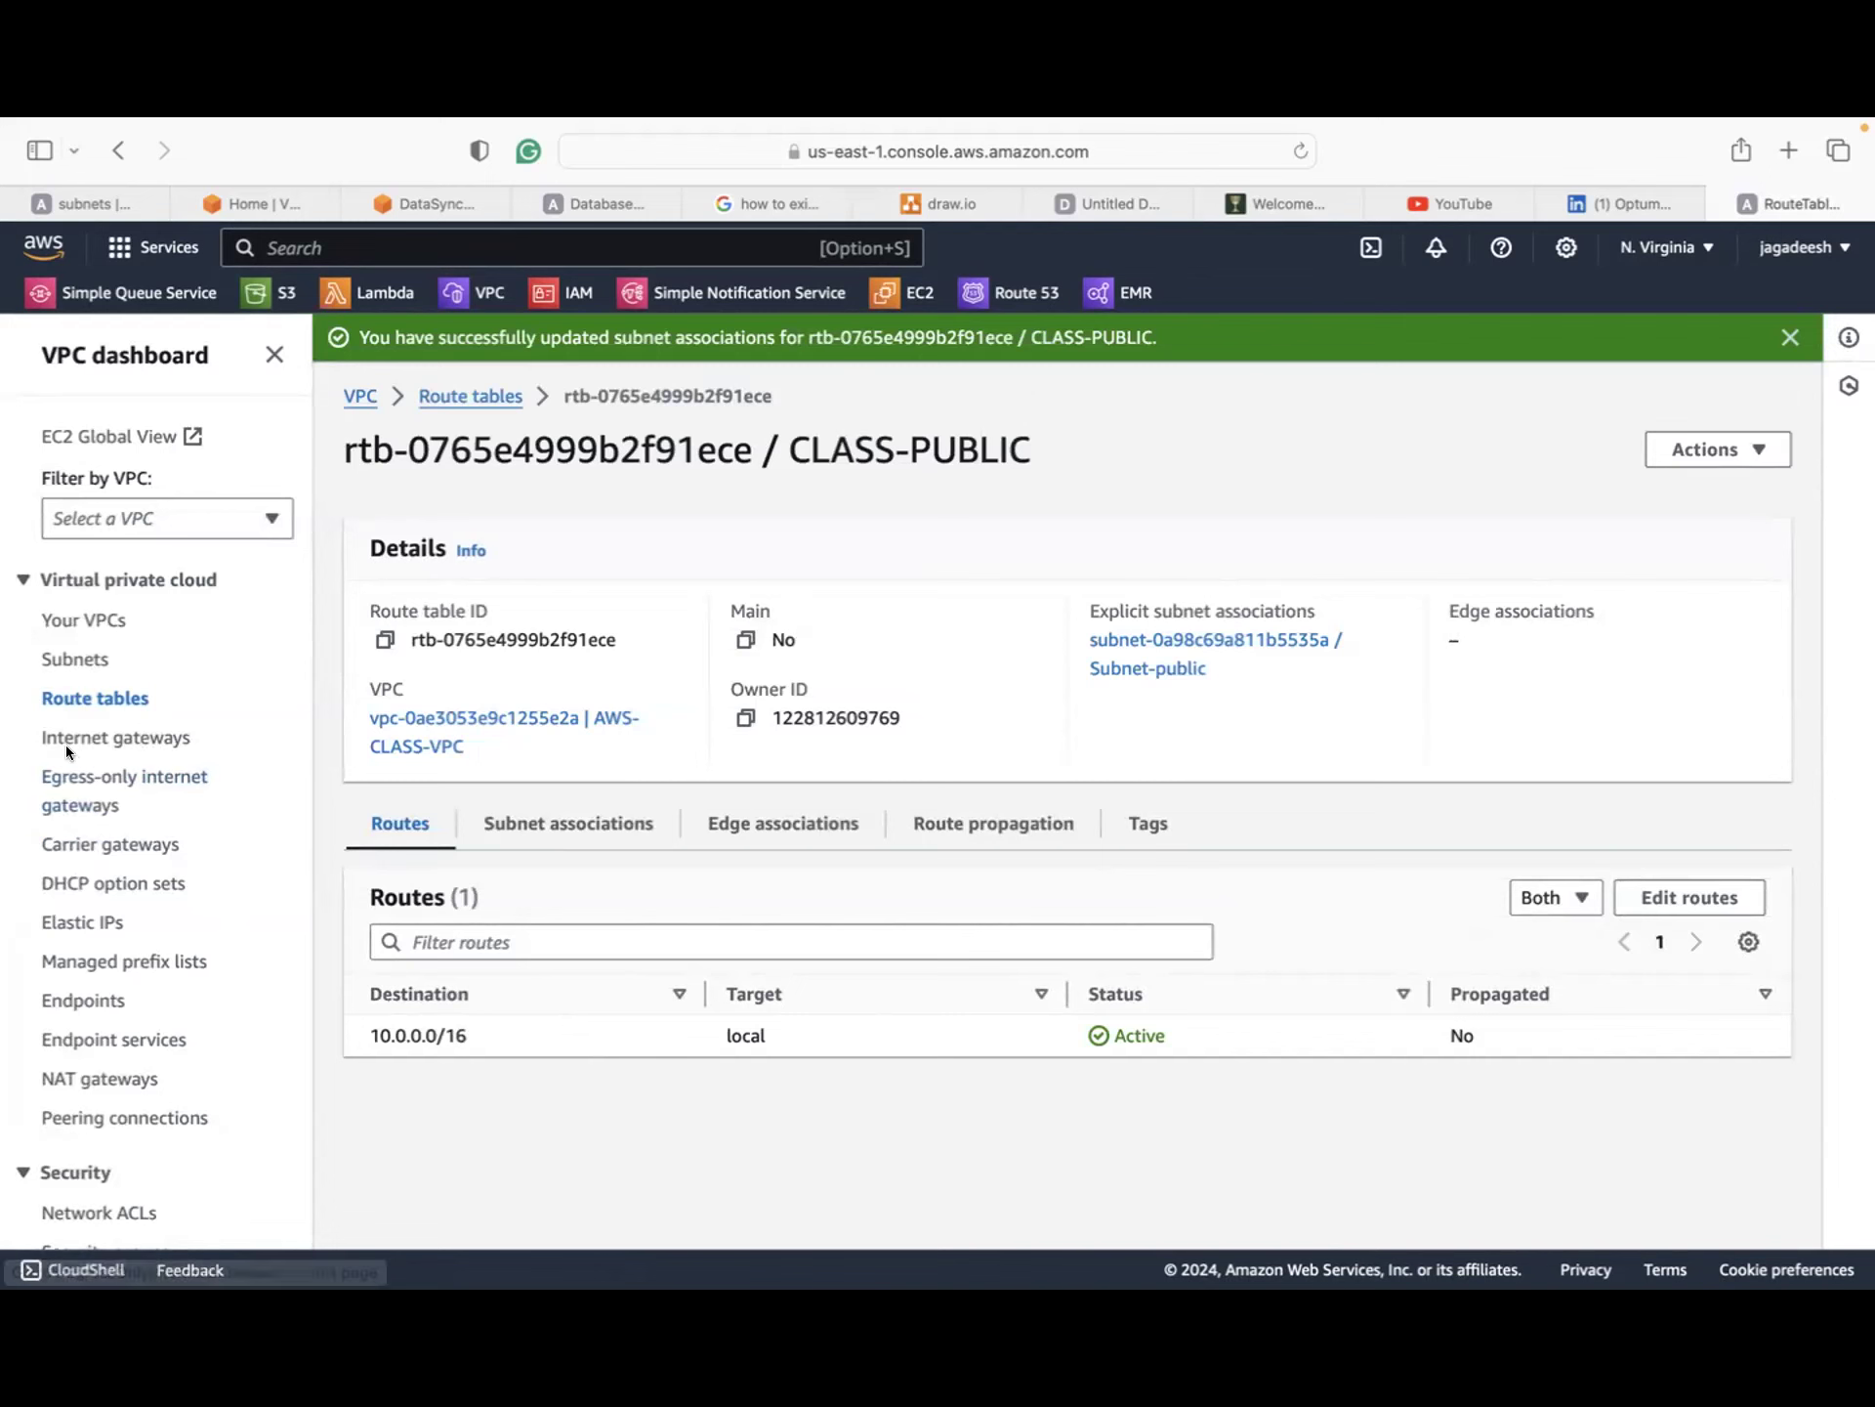
# Step: Add a route with destination 0.0.0.0/0 to the CLASS-PUBLIC route table
pyautogui.click(1655, 884)
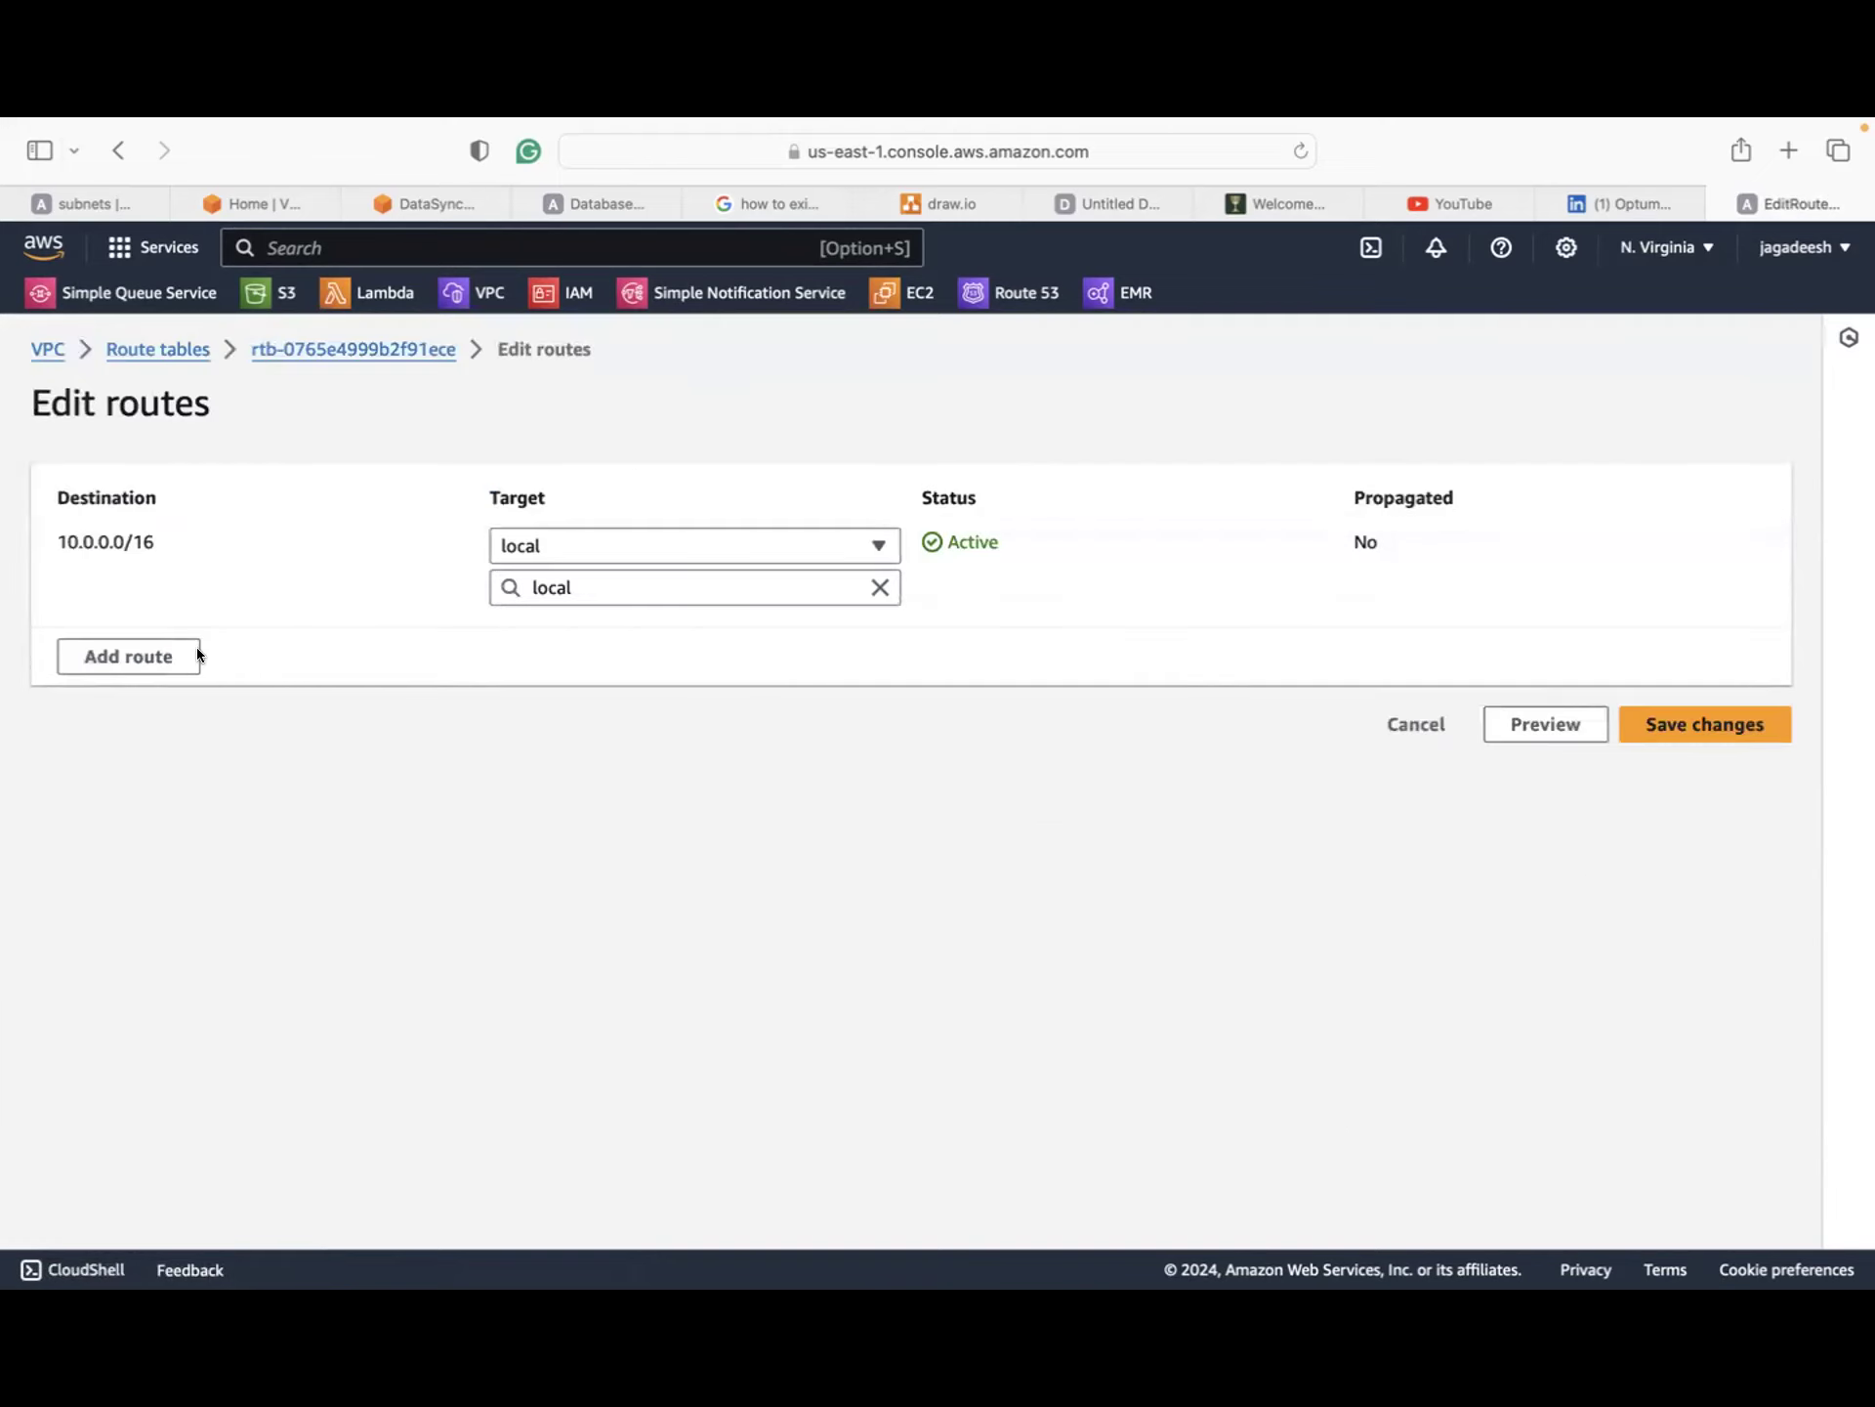
pyautogui.click(125, 656)
pyautogui.click(125, 674)
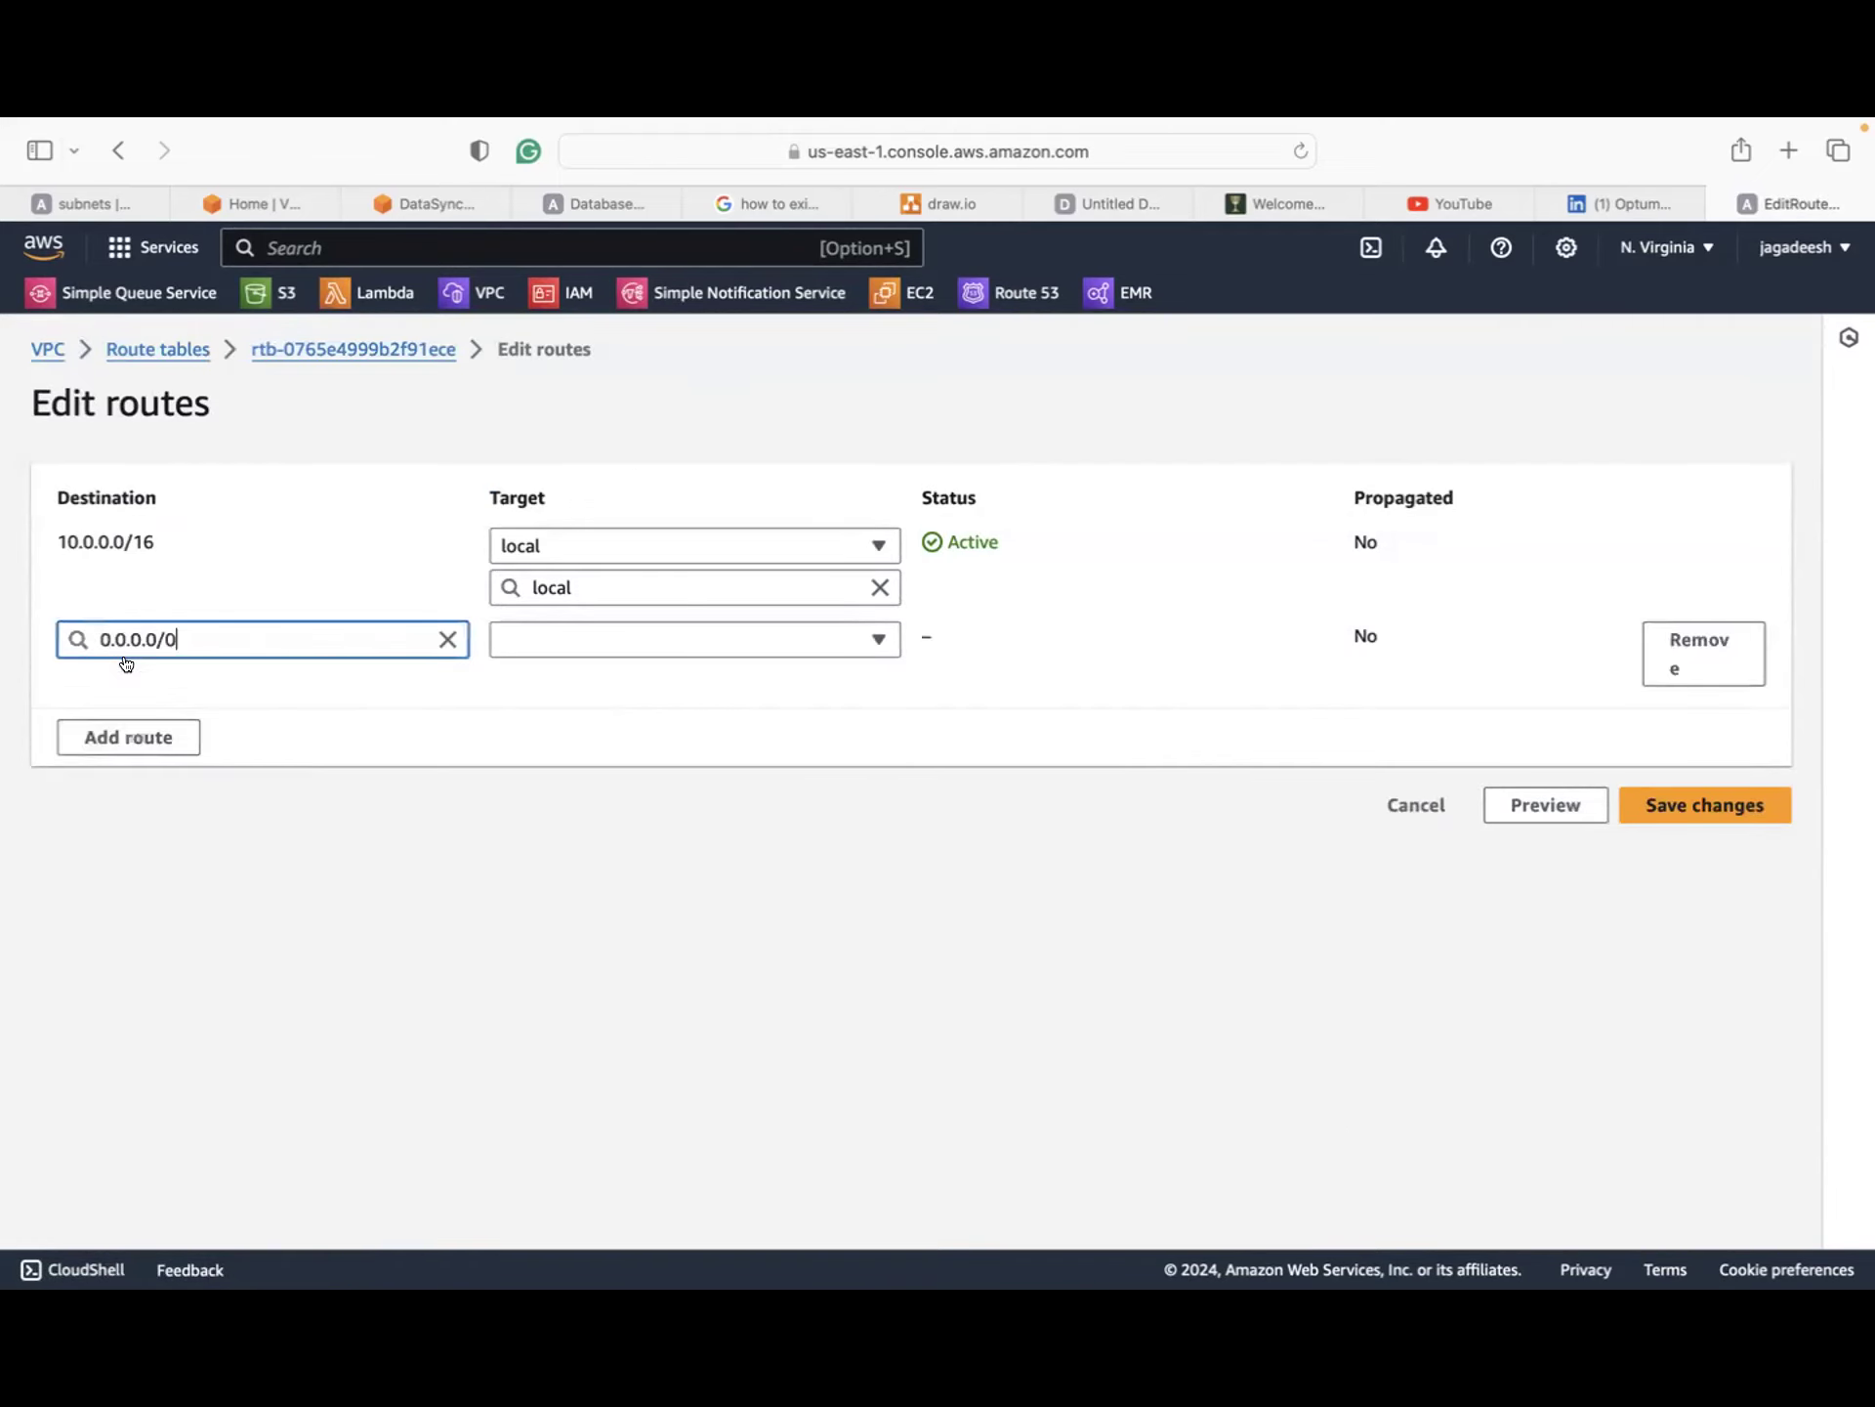
pyautogui.click(657, 630)
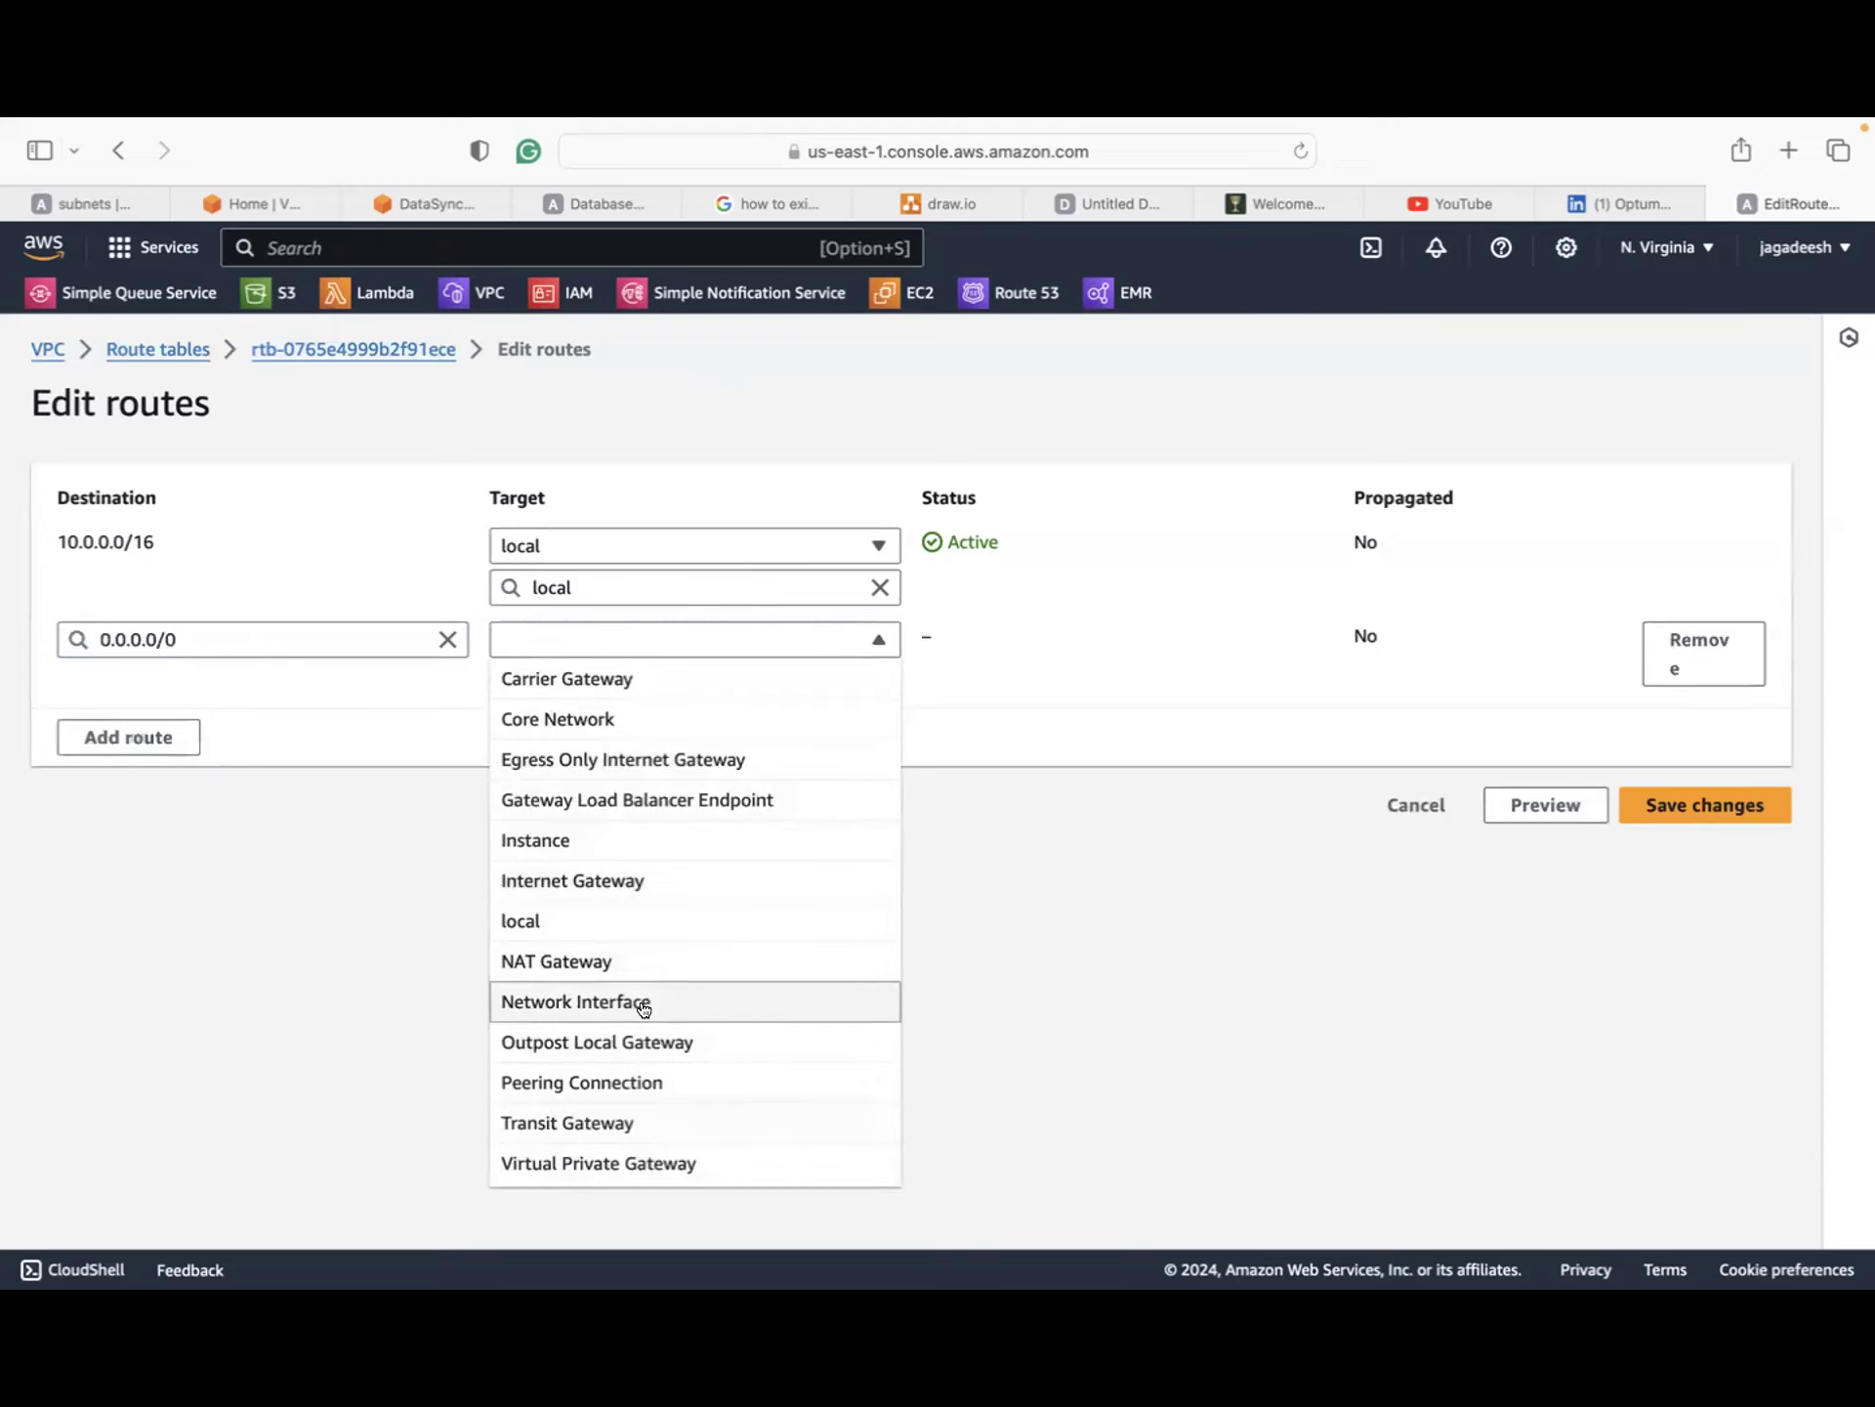
pyautogui.click(641, 948)
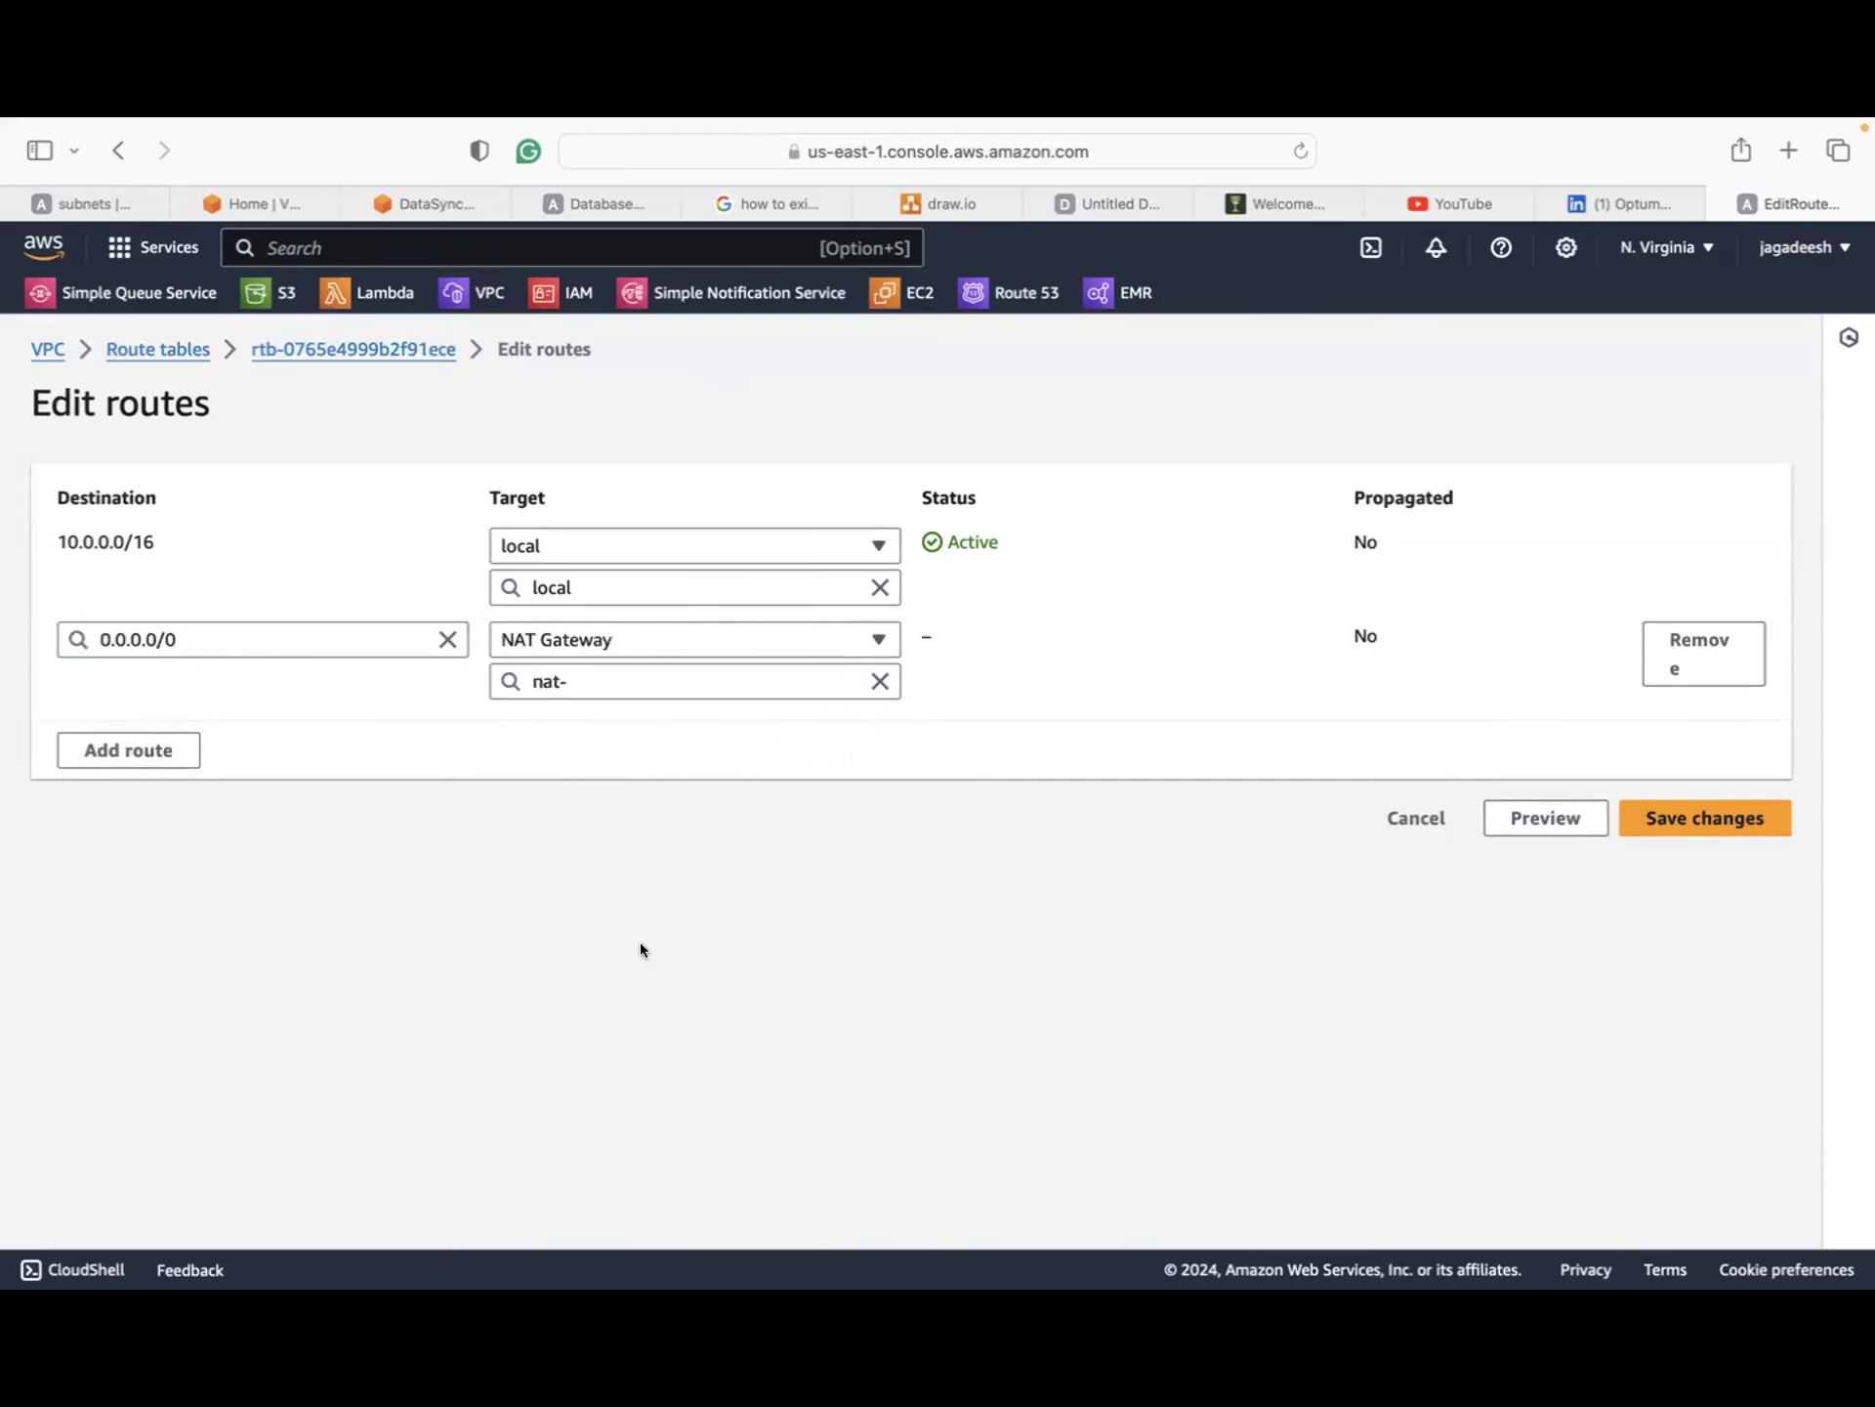
pyautogui.click(880, 679)
# Step: Target the 0.0.0.0/0 route at the internet gateway CLASS-IGW and save the route changes
pyautogui.click(694, 629)
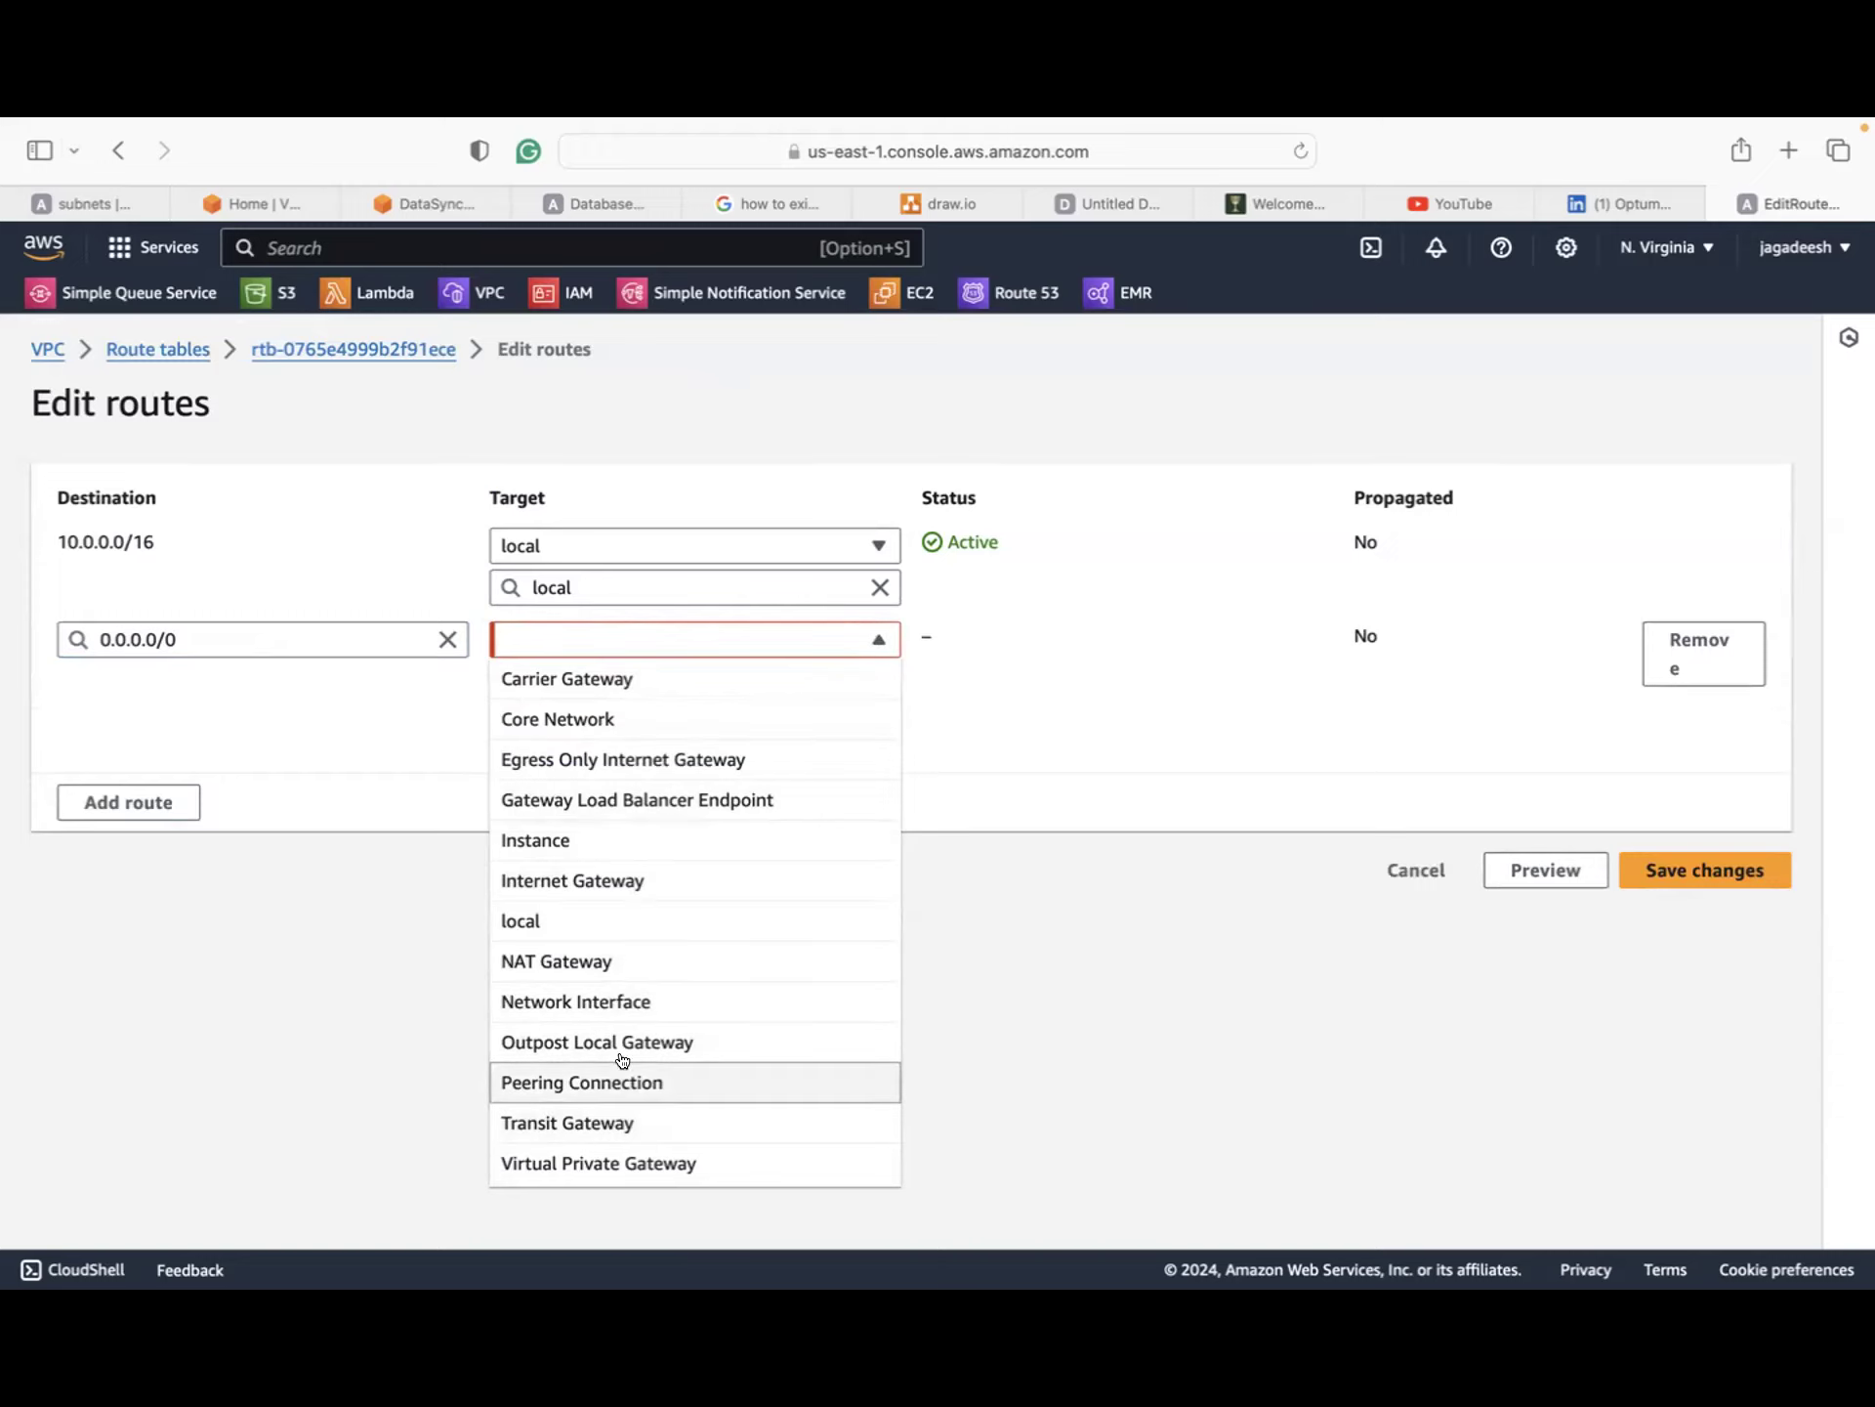
pyautogui.click(628, 880)
pyautogui.click(672, 711)
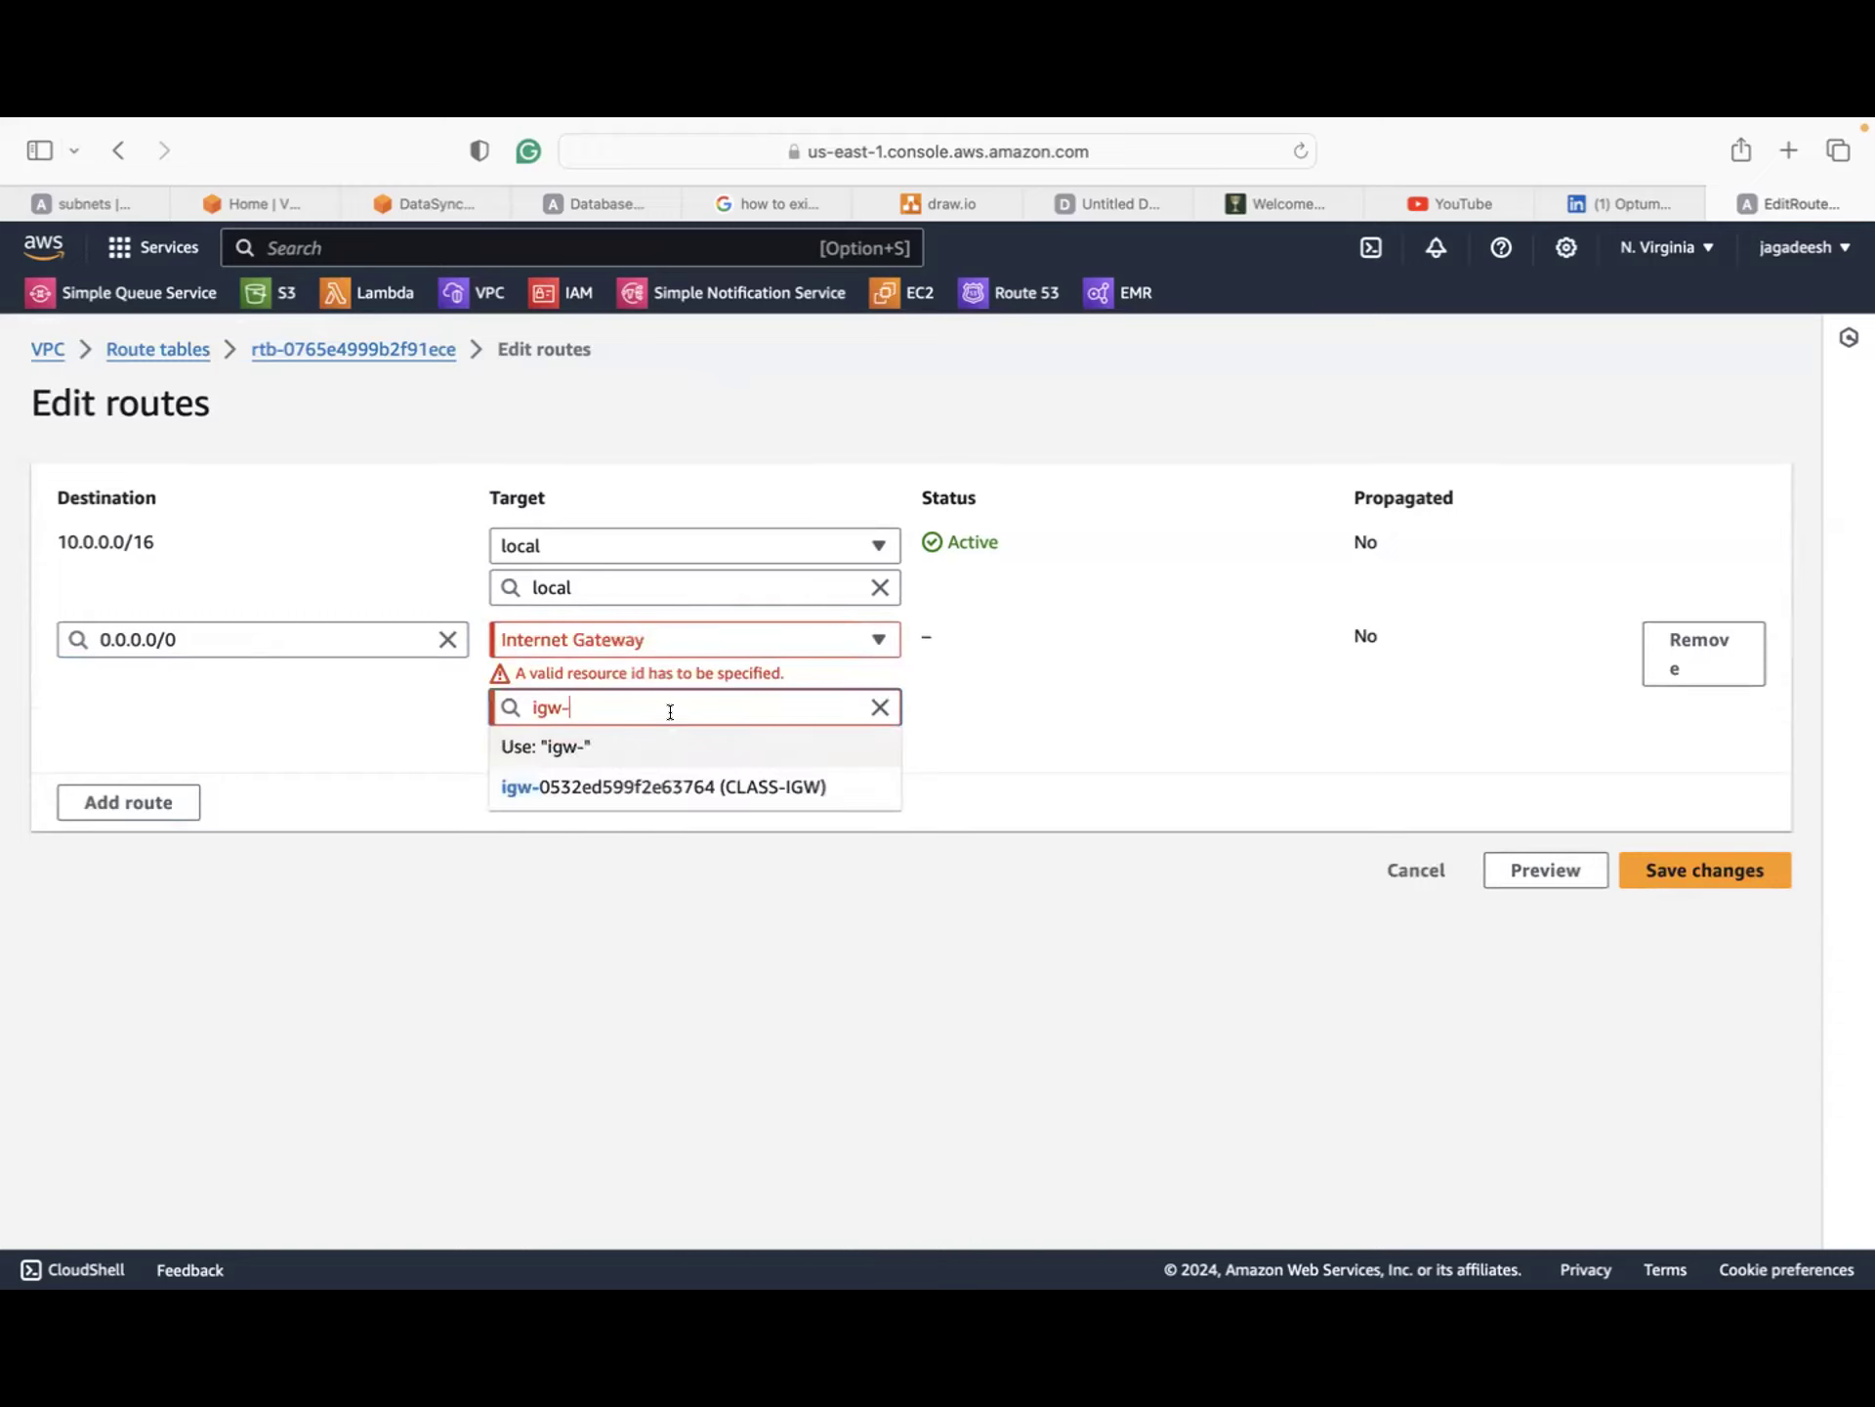
pyautogui.click(670, 783)
pyautogui.click(1689, 813)
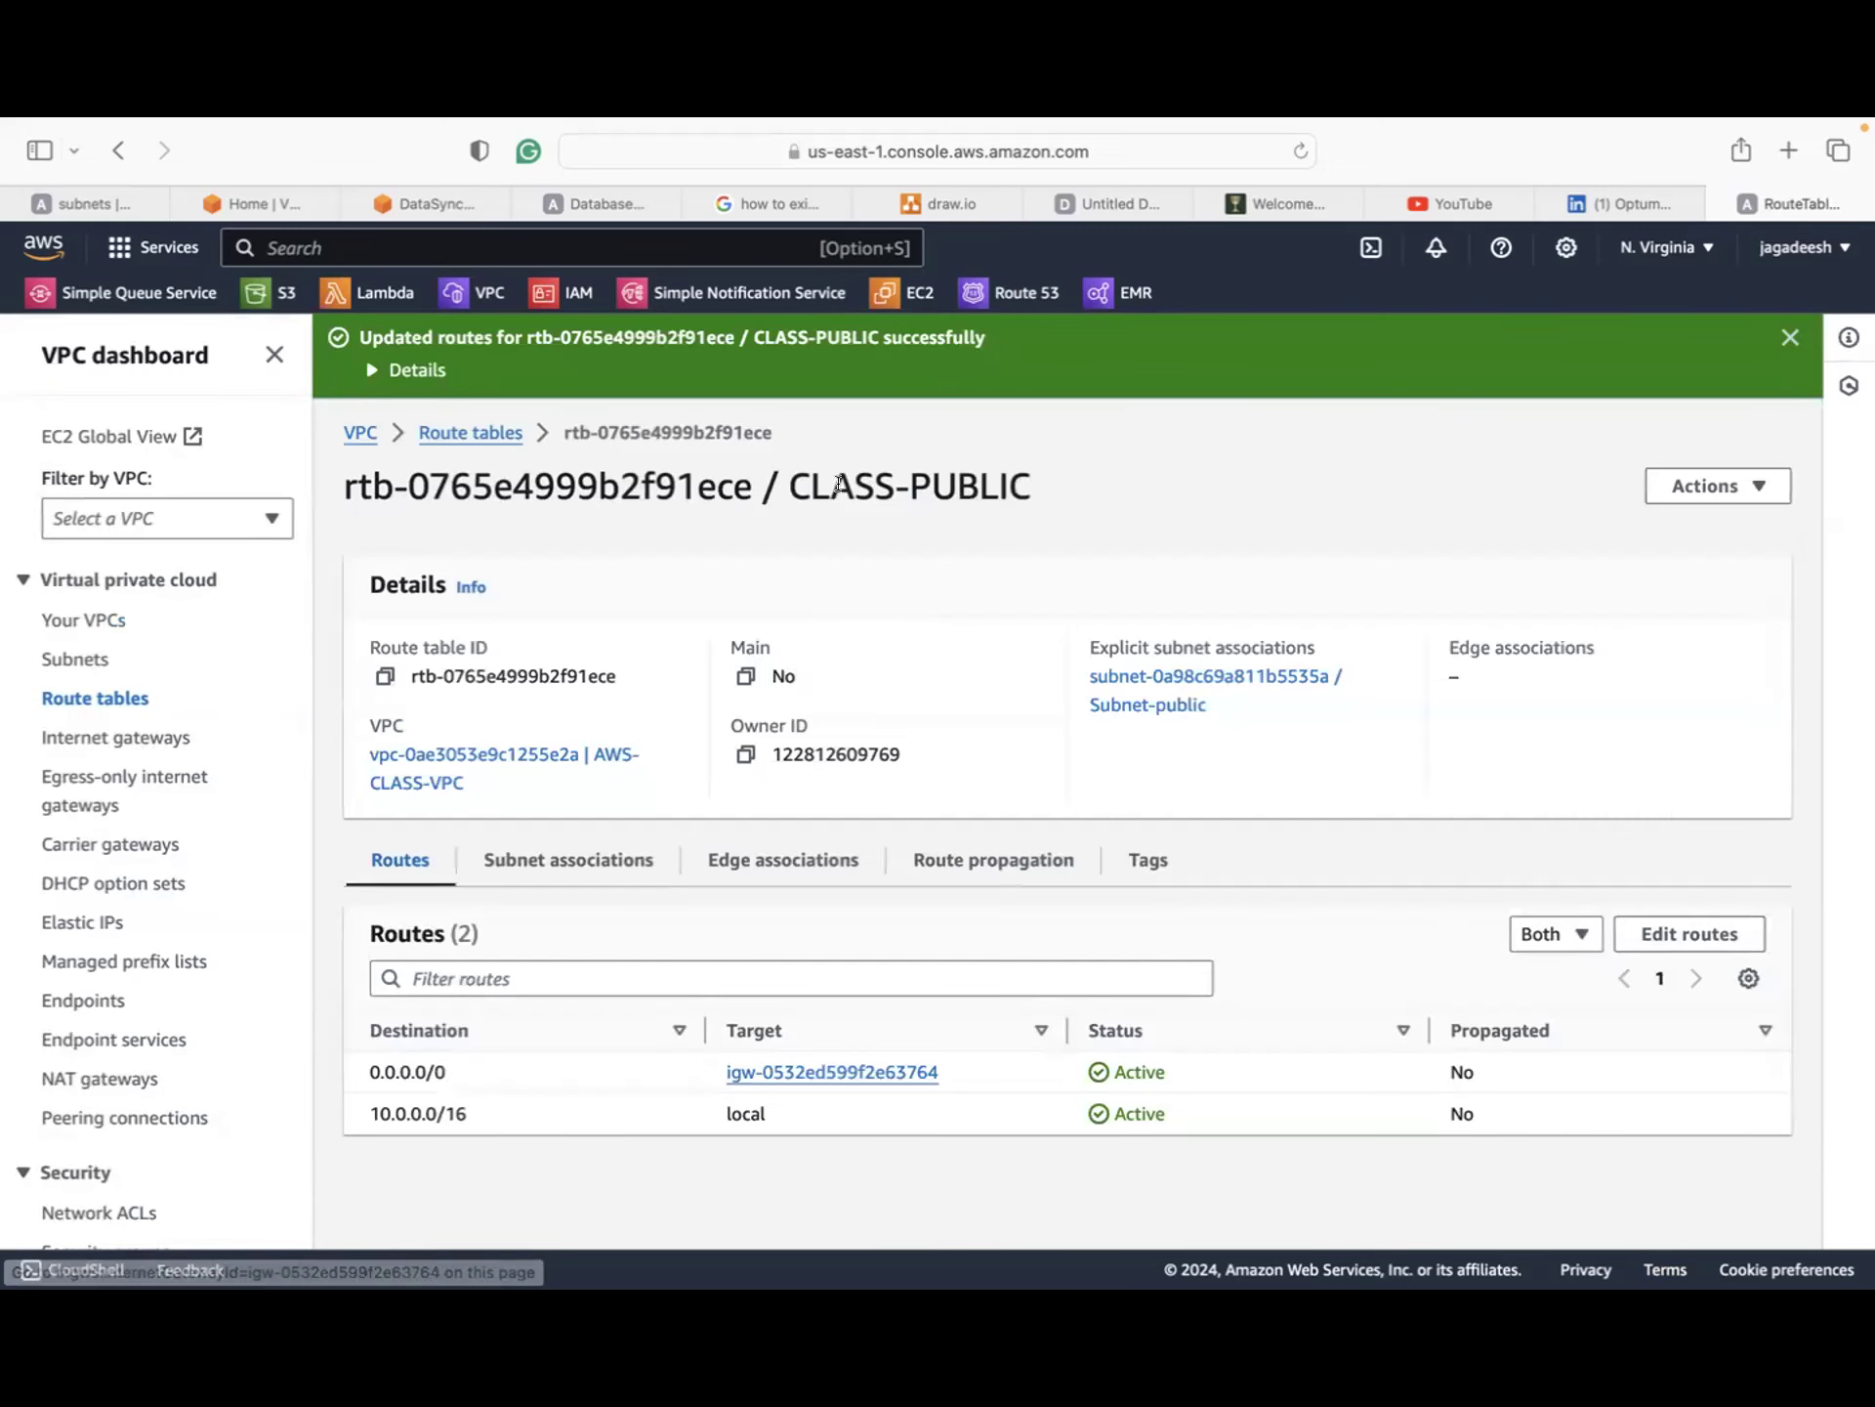
# Step: Create a second route table named CLASS-PRIVATE in the AWS-CLASS-VPC network
pyautogui.click(72, 697)
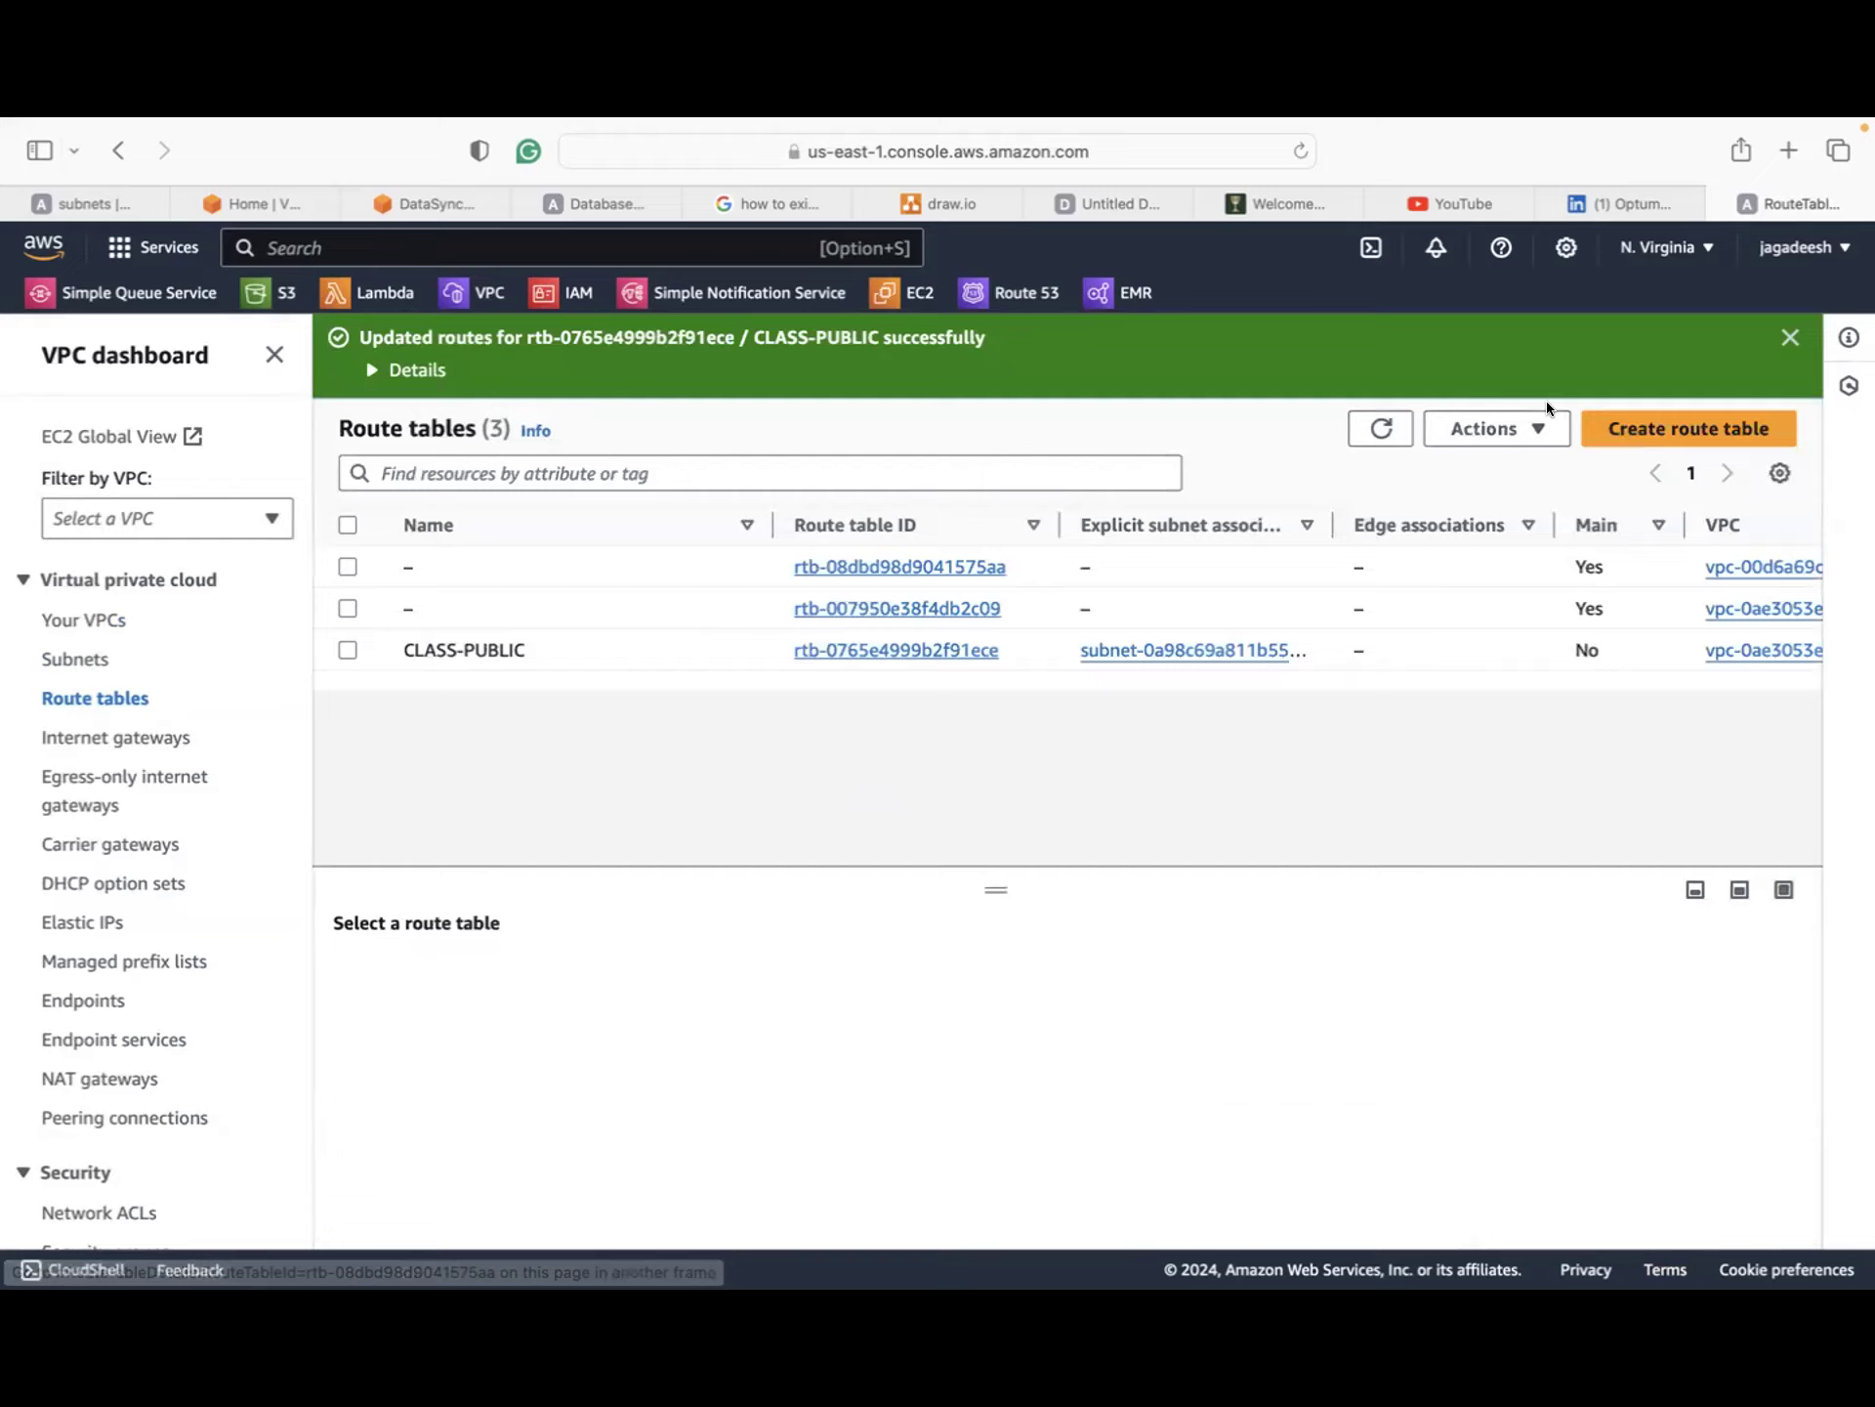
pyautogui.click(1606, 427)
pyautogui.write('C')
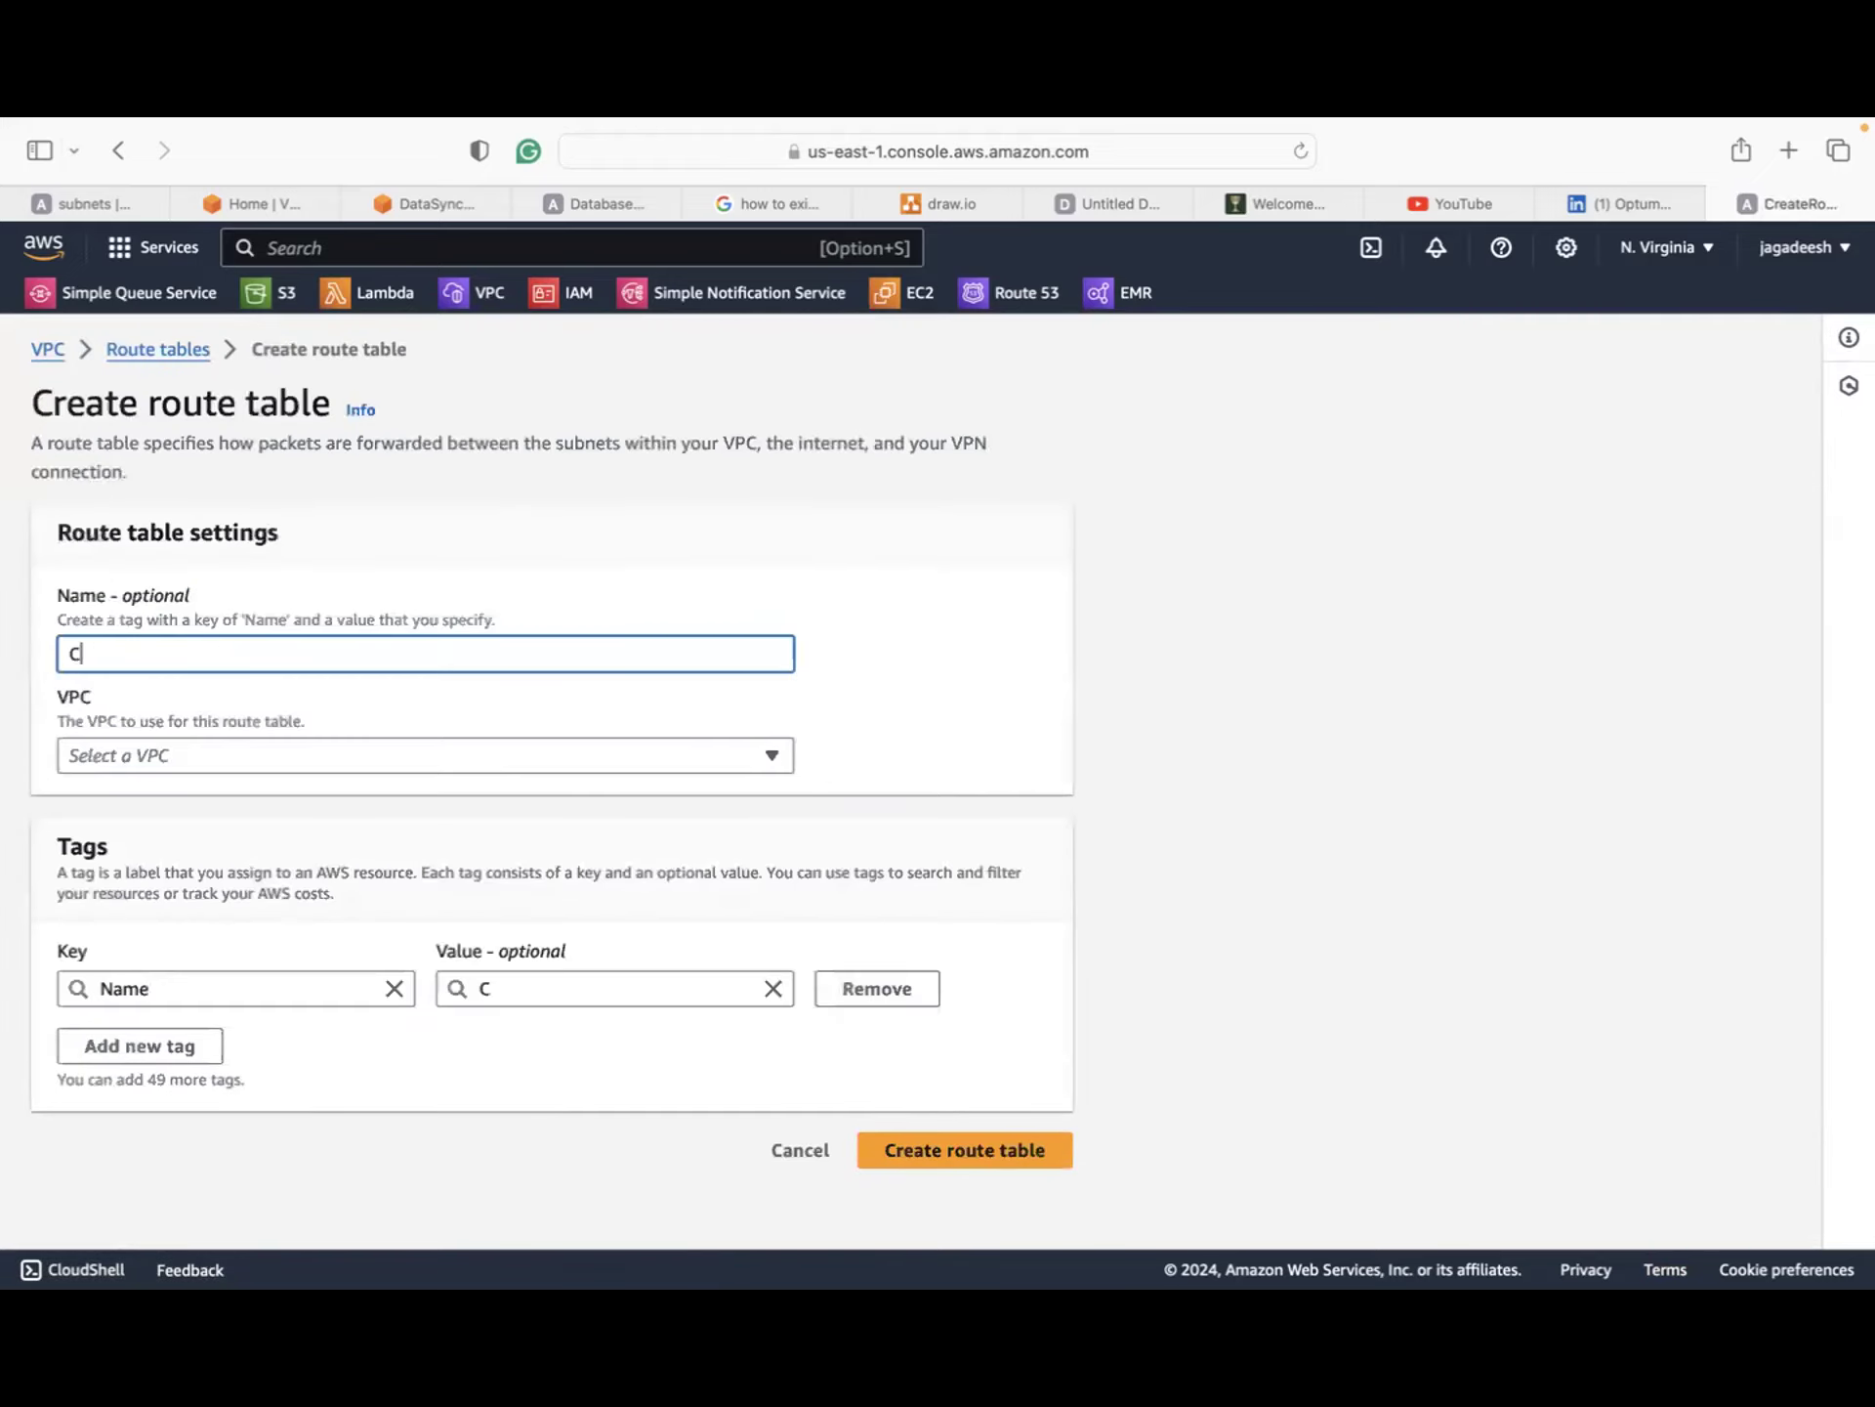
pyautogui.write('LASS-PRIVATE')
pyautogui.click(482, 754)
pyautogui.click(460, 850)
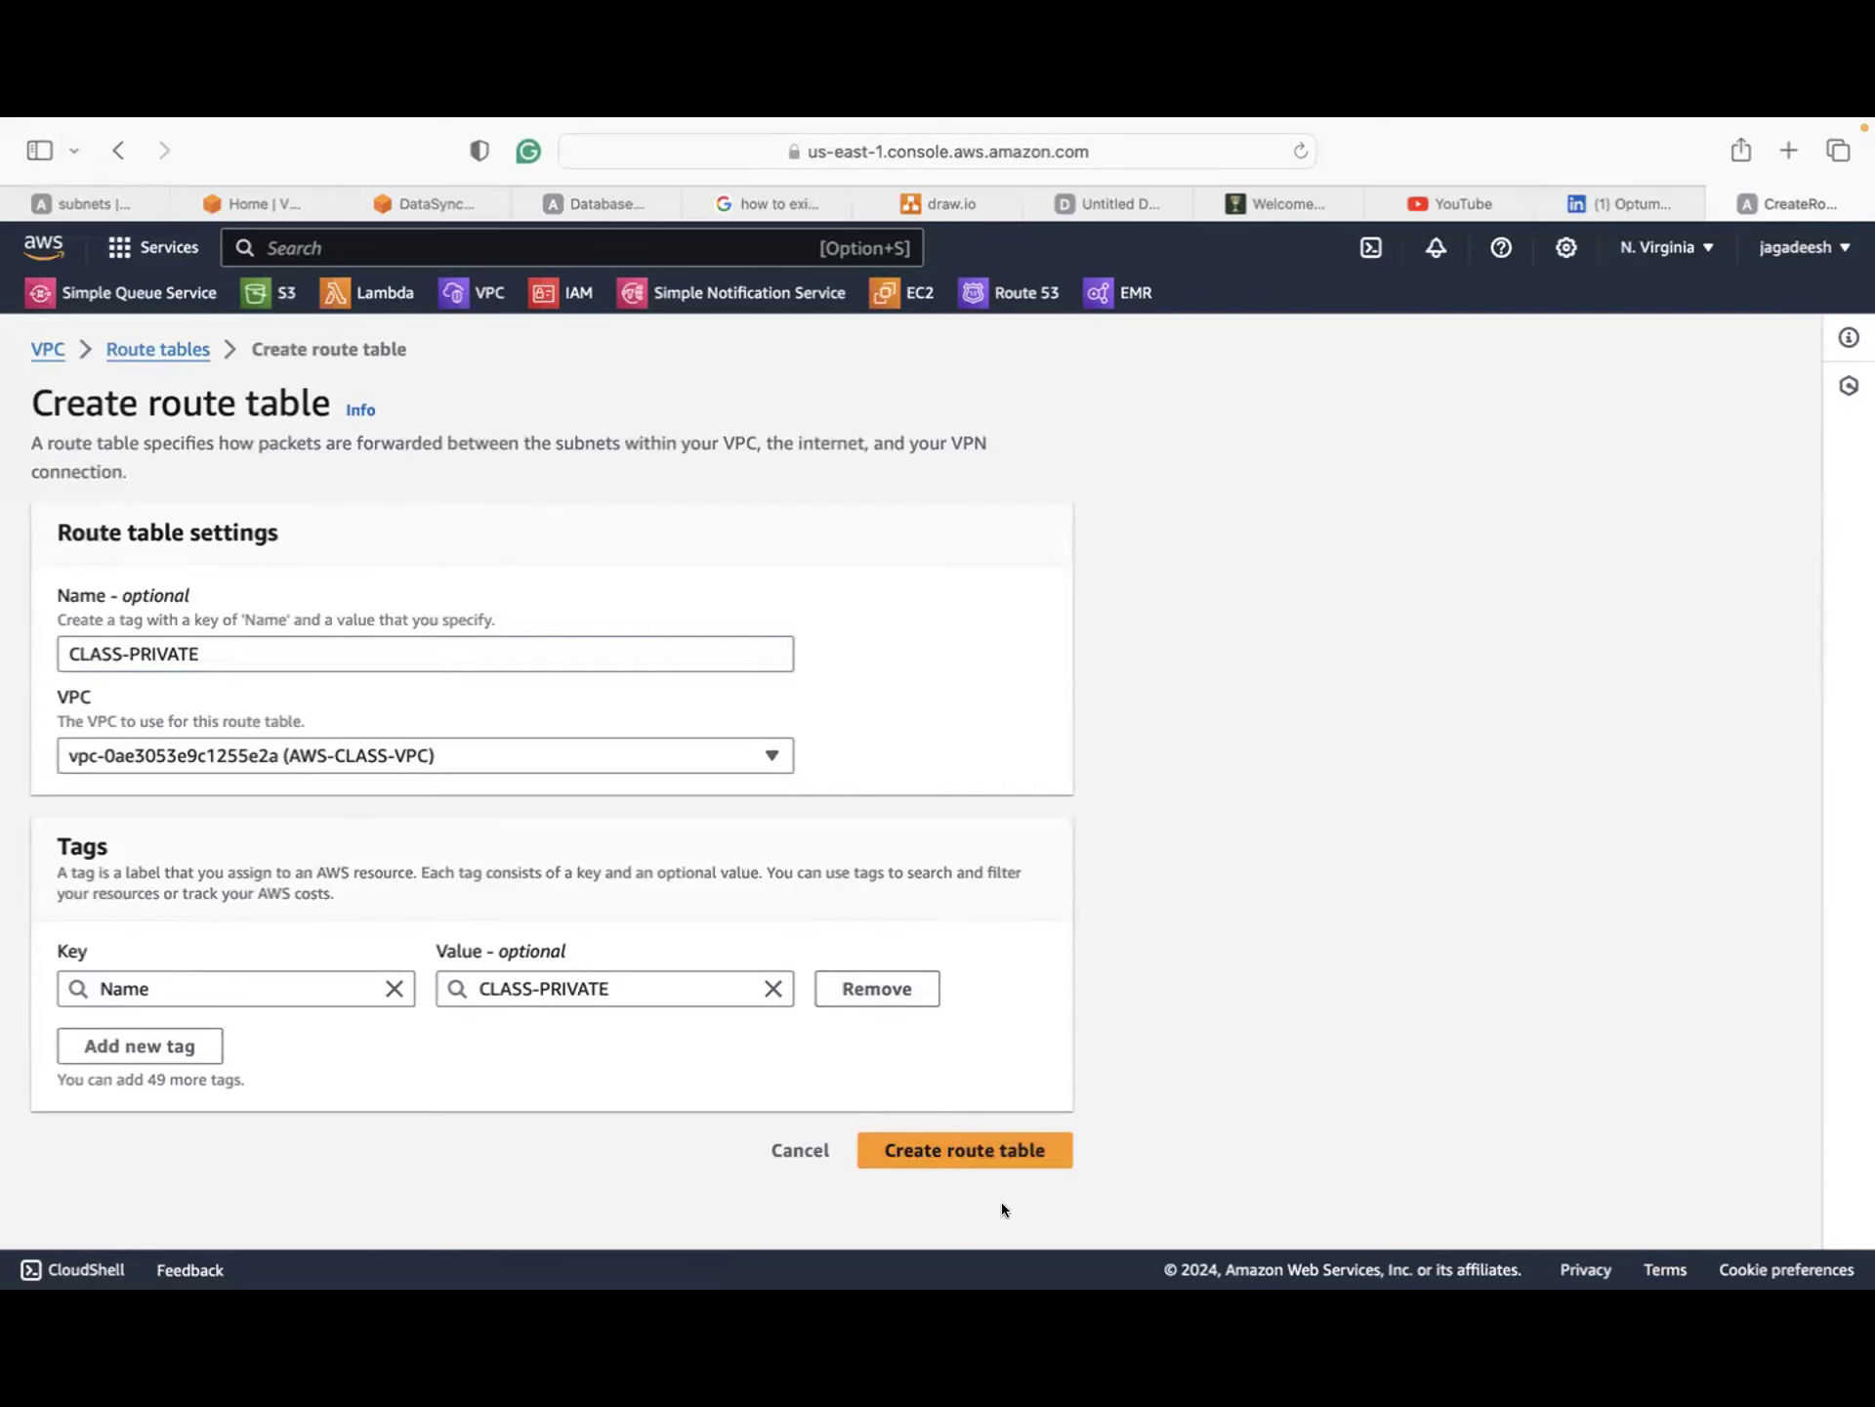
pyautogui.click(958, 1158)
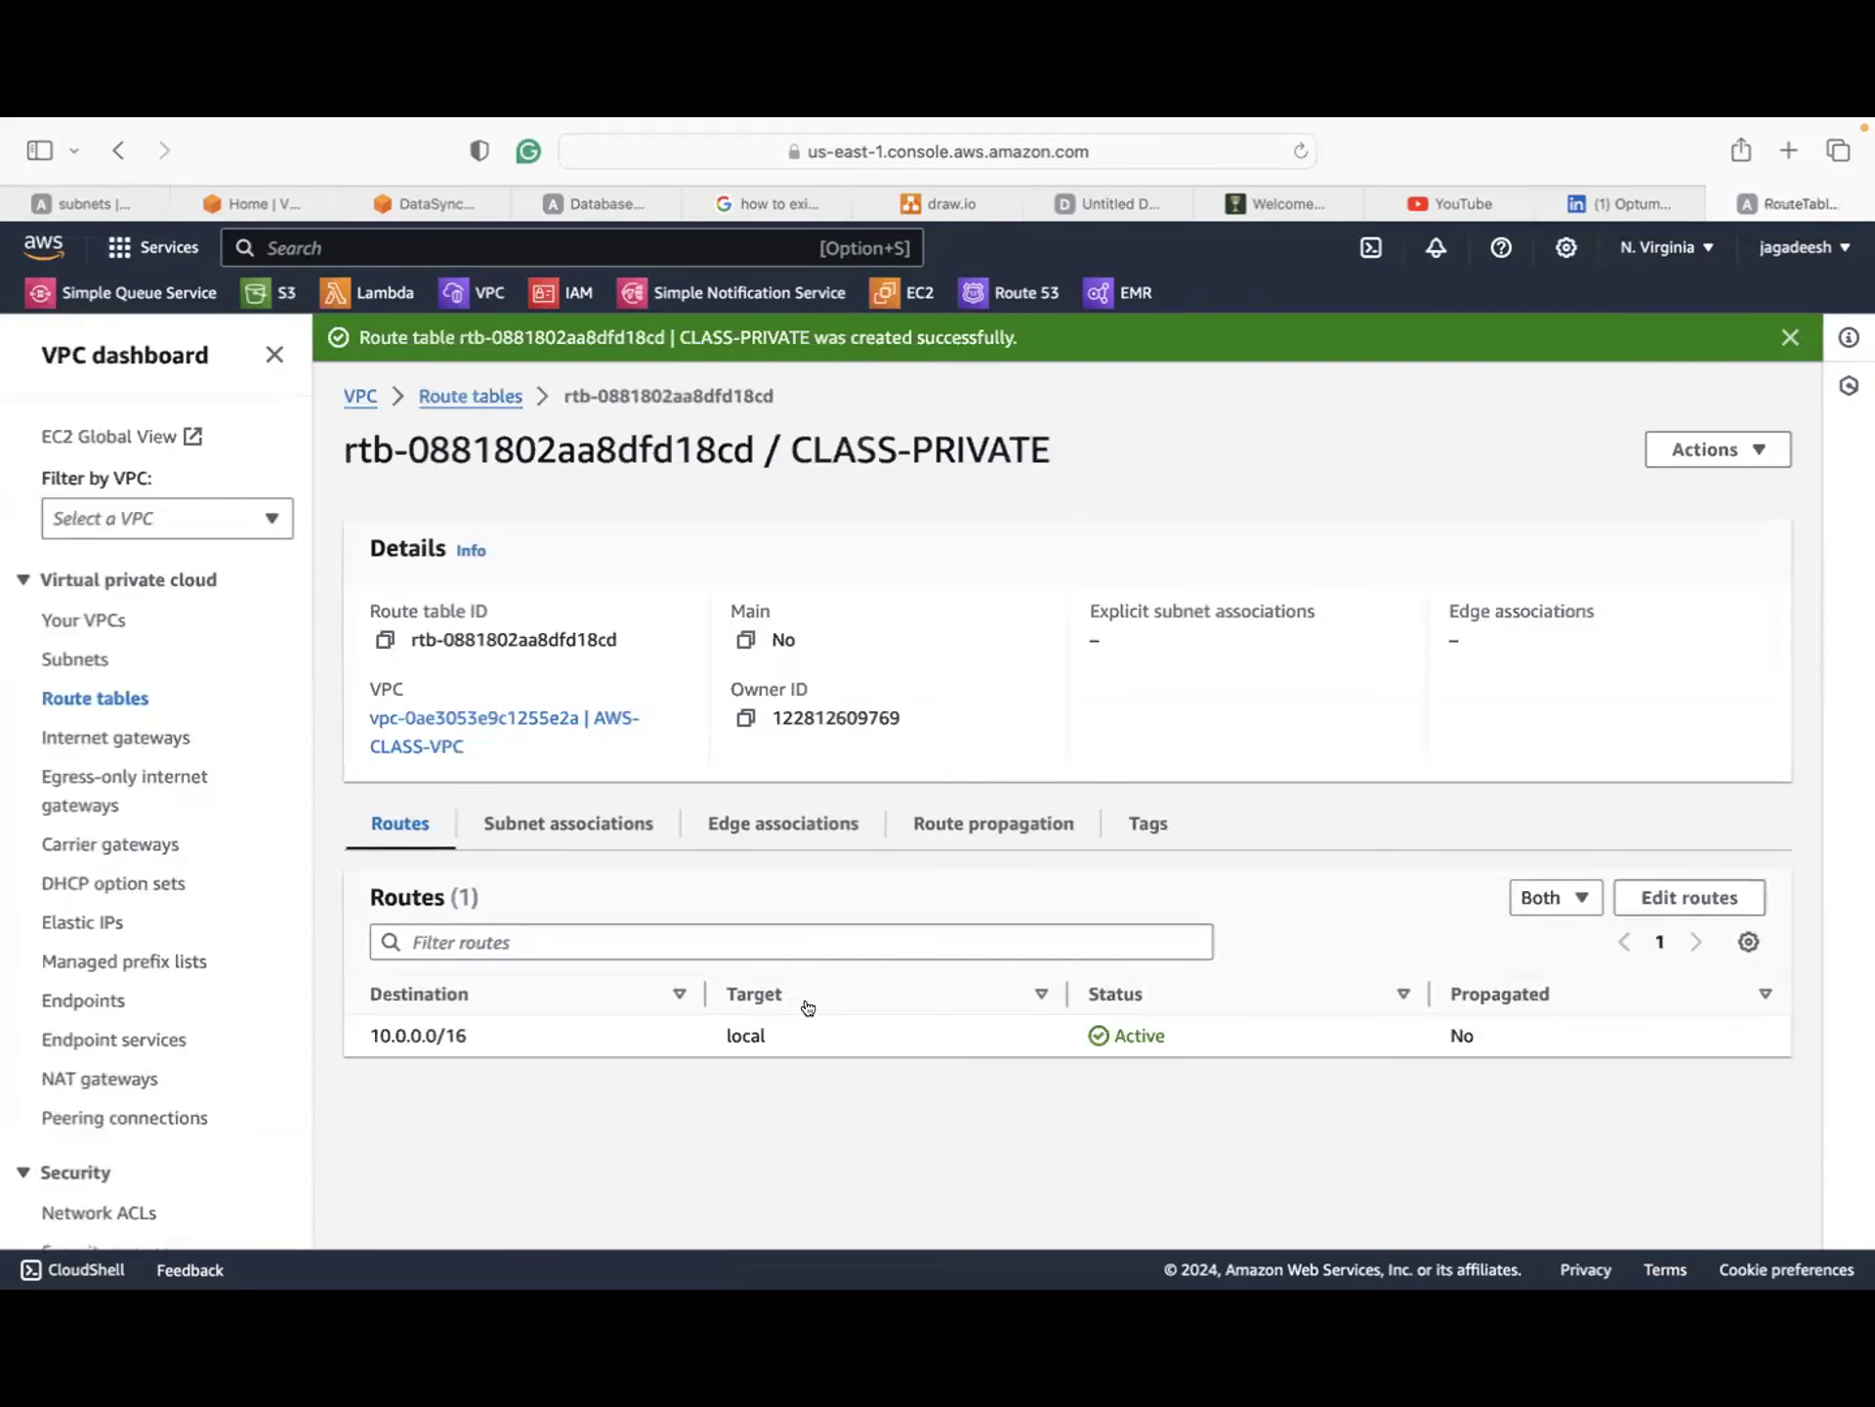
# Step: Associate Subnet-Private with the CLASS-PRIVATE route table and save the association
pyautogui.click(582, 822)
pyautogui.click(1650, 899)
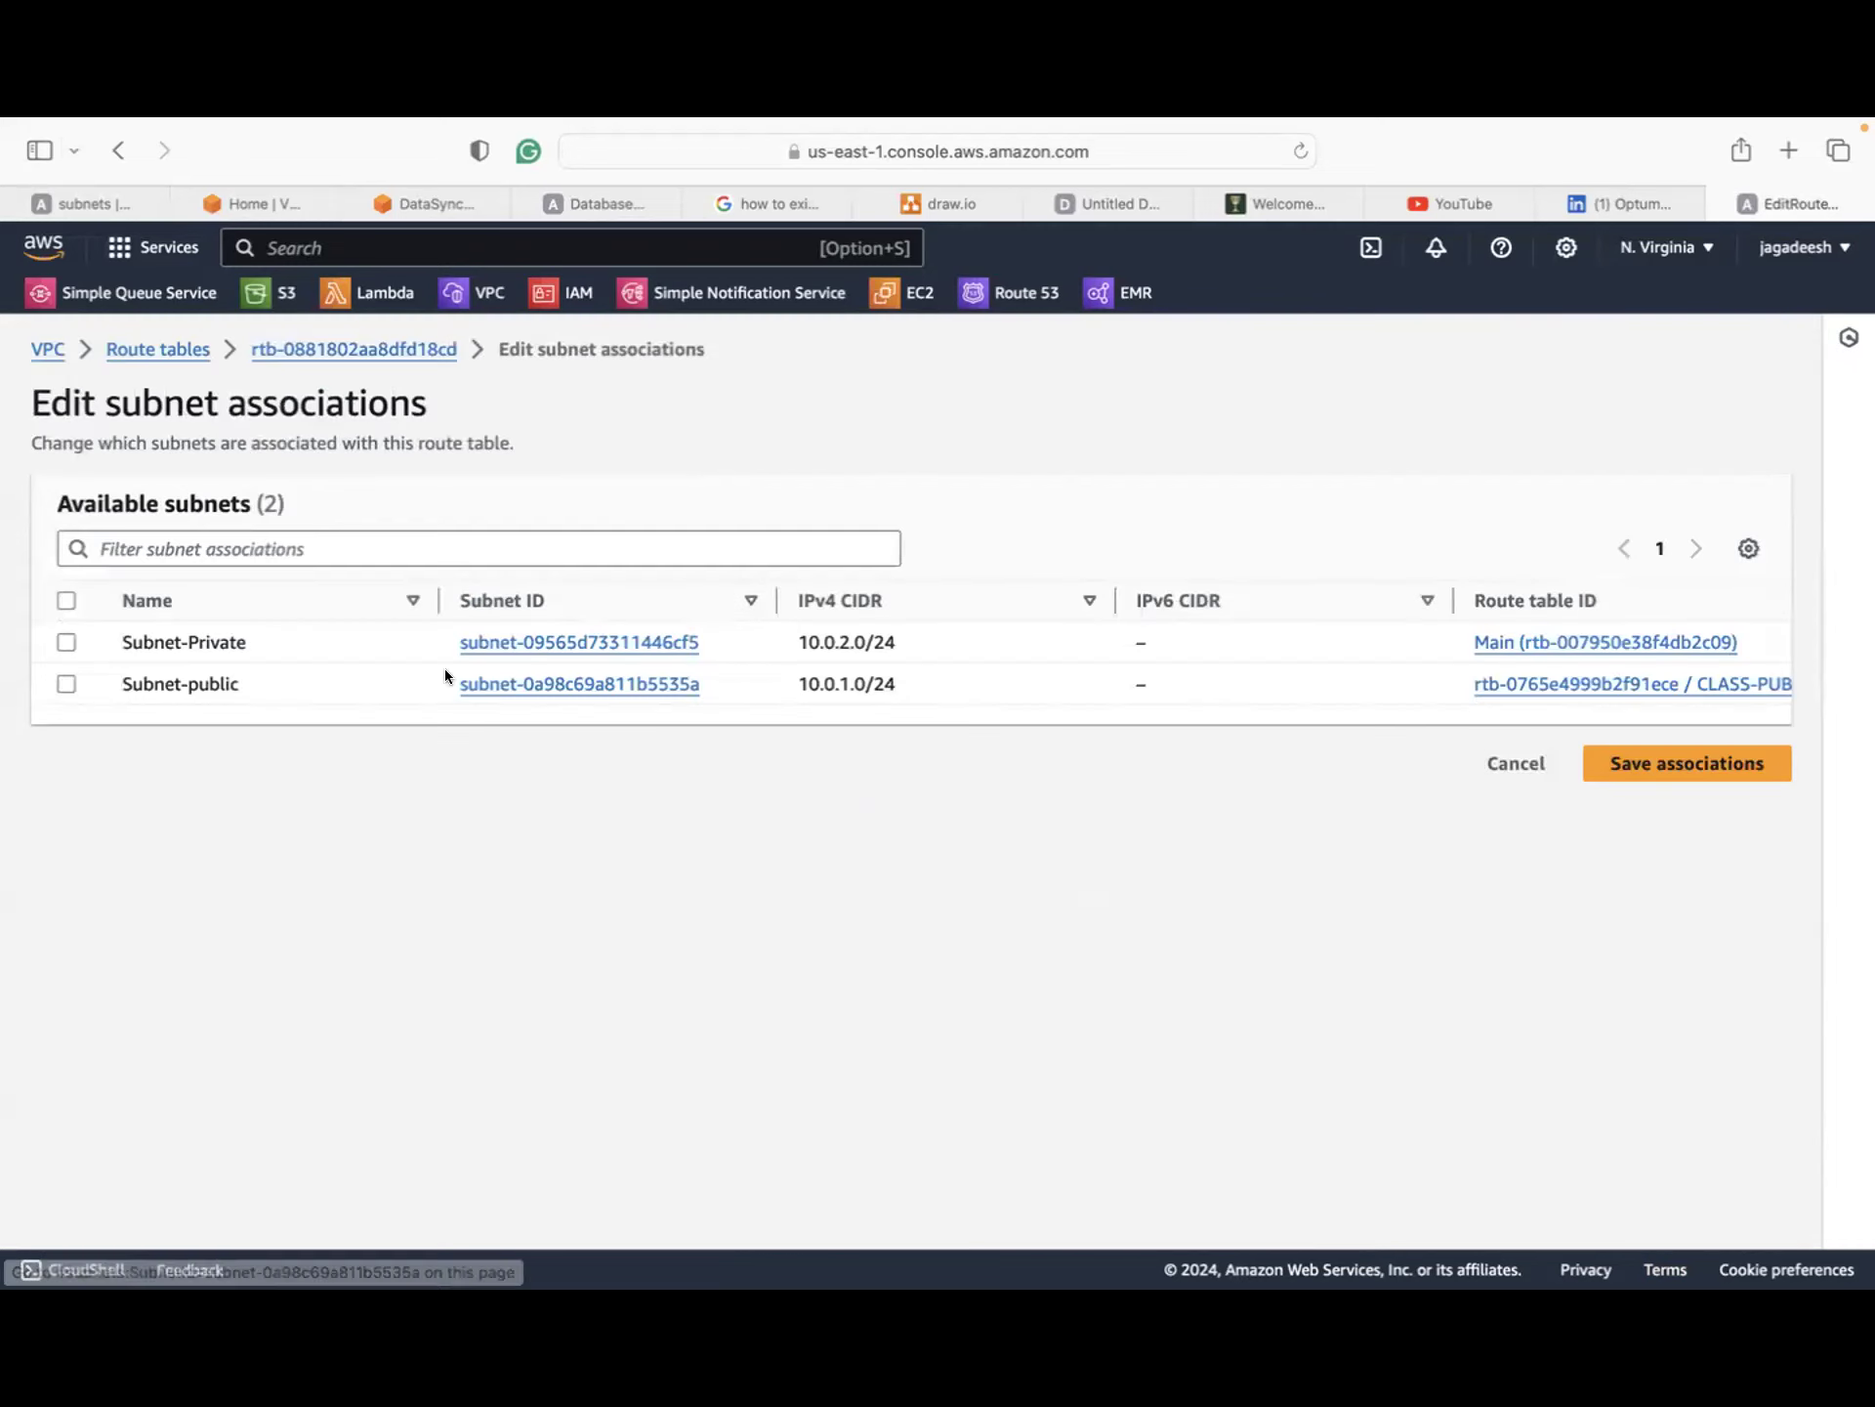
pyautogui.click(65, 642)
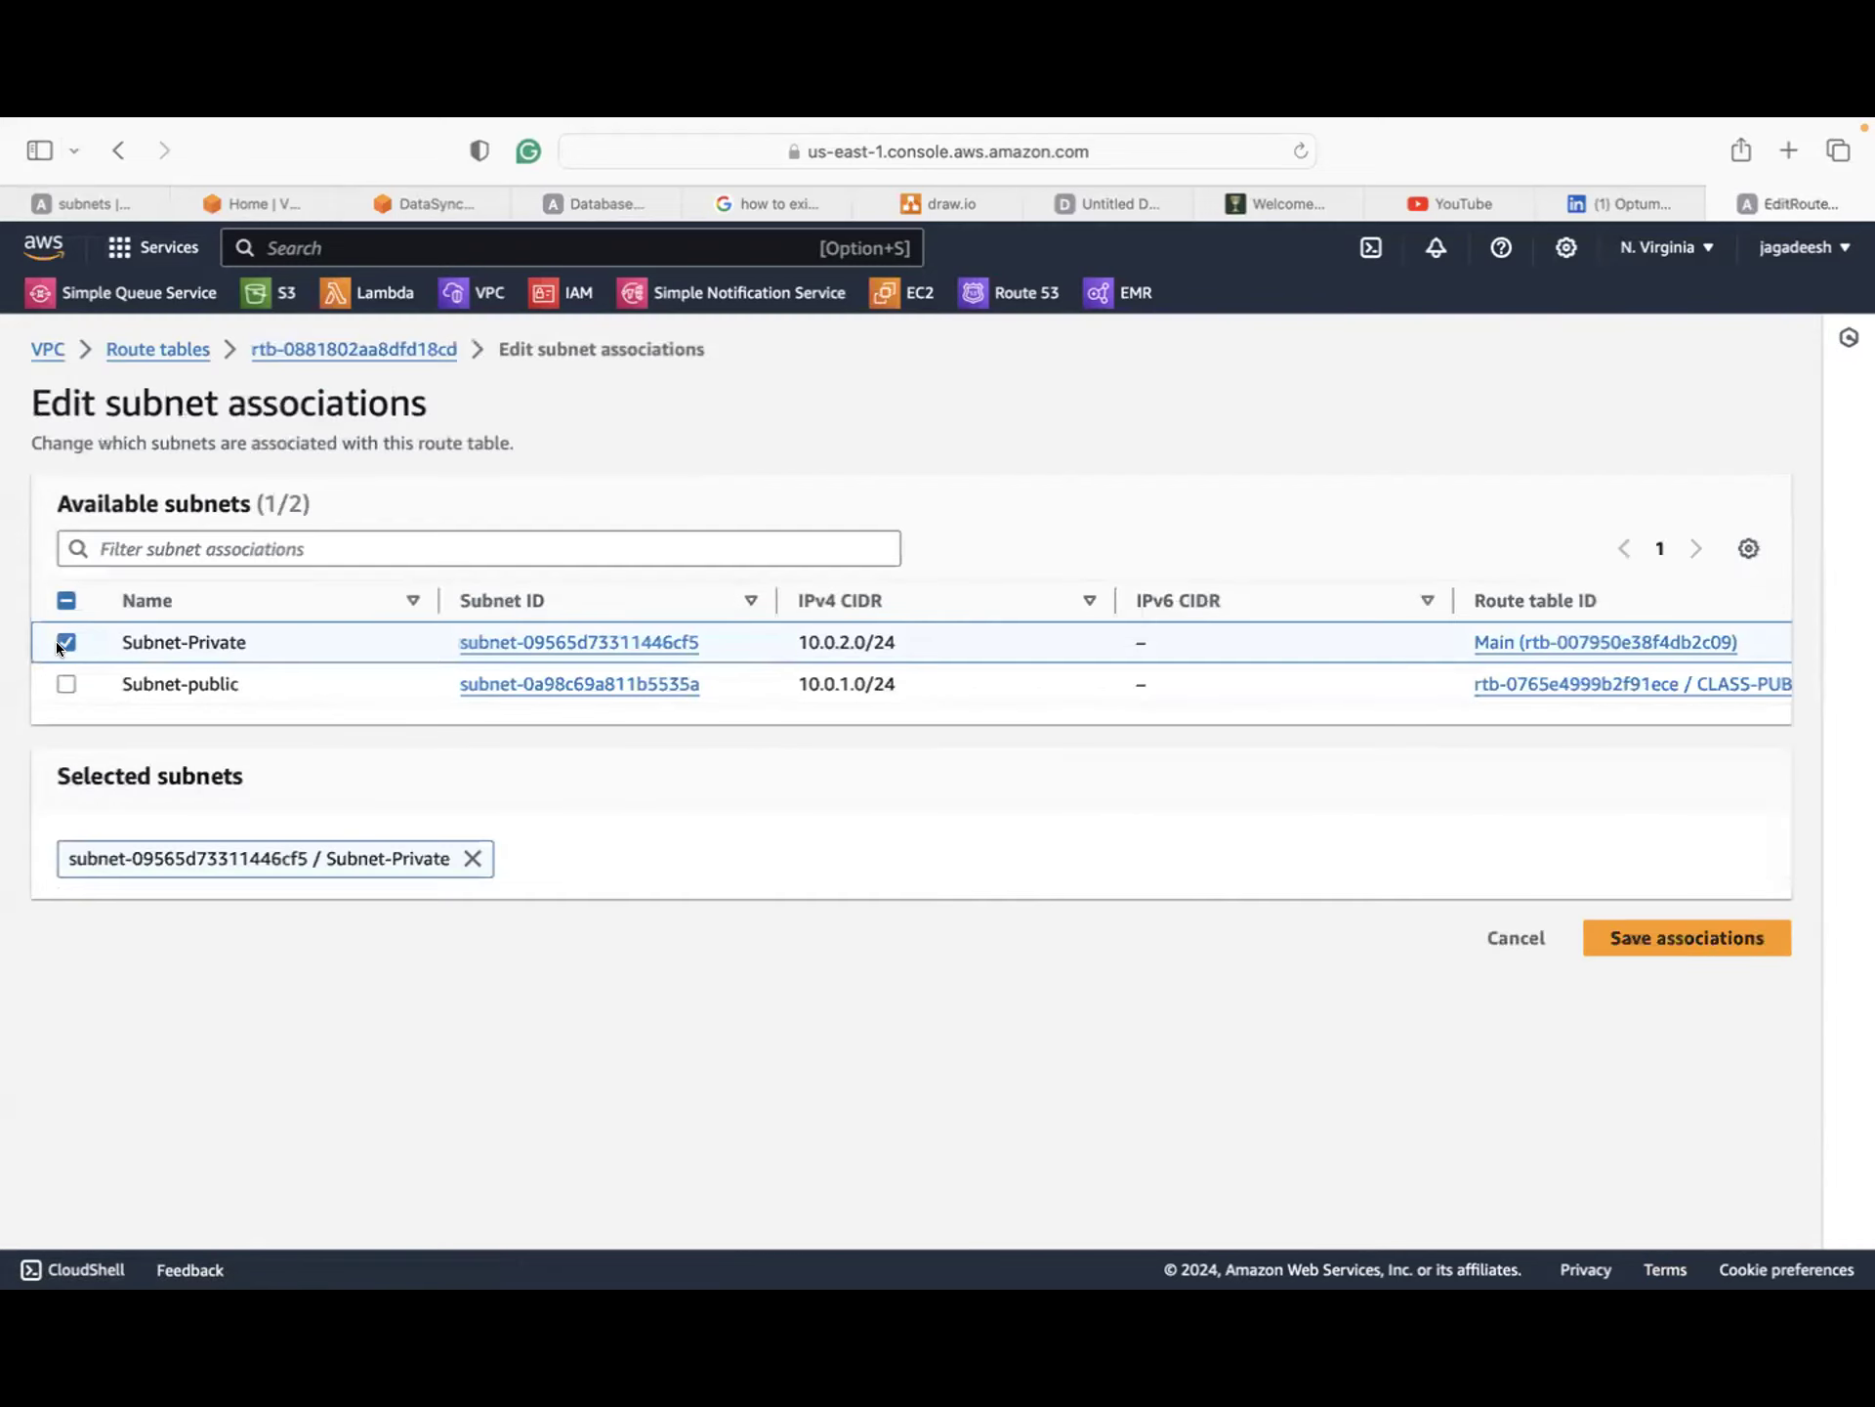
pyautogui.click(1602, 940)
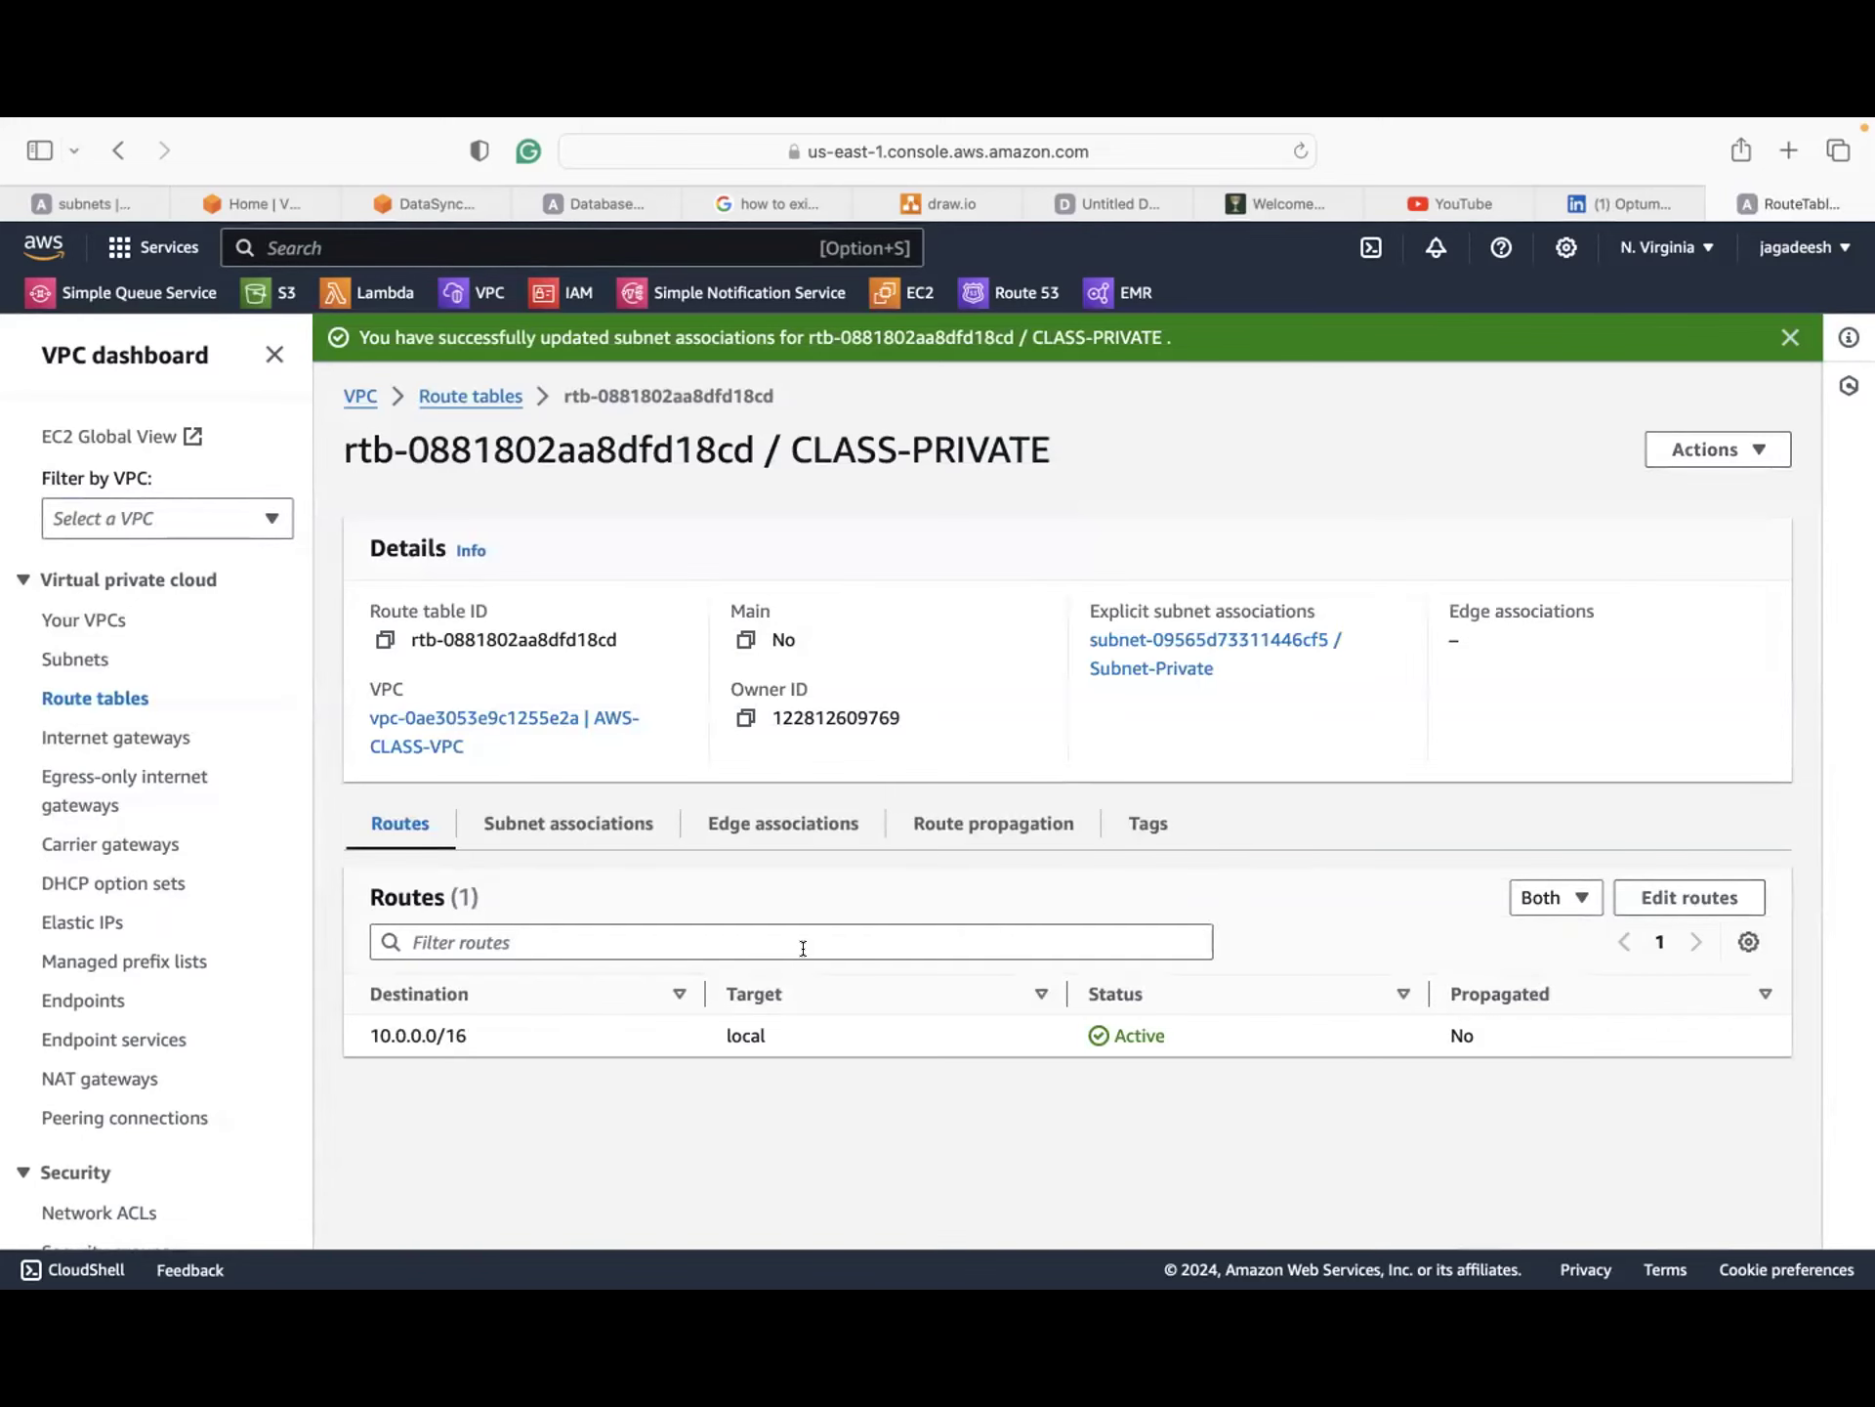
# Step: Start creating a NAT gateway and name it CLASS-NAT
pyautogui.click(108, 1077)
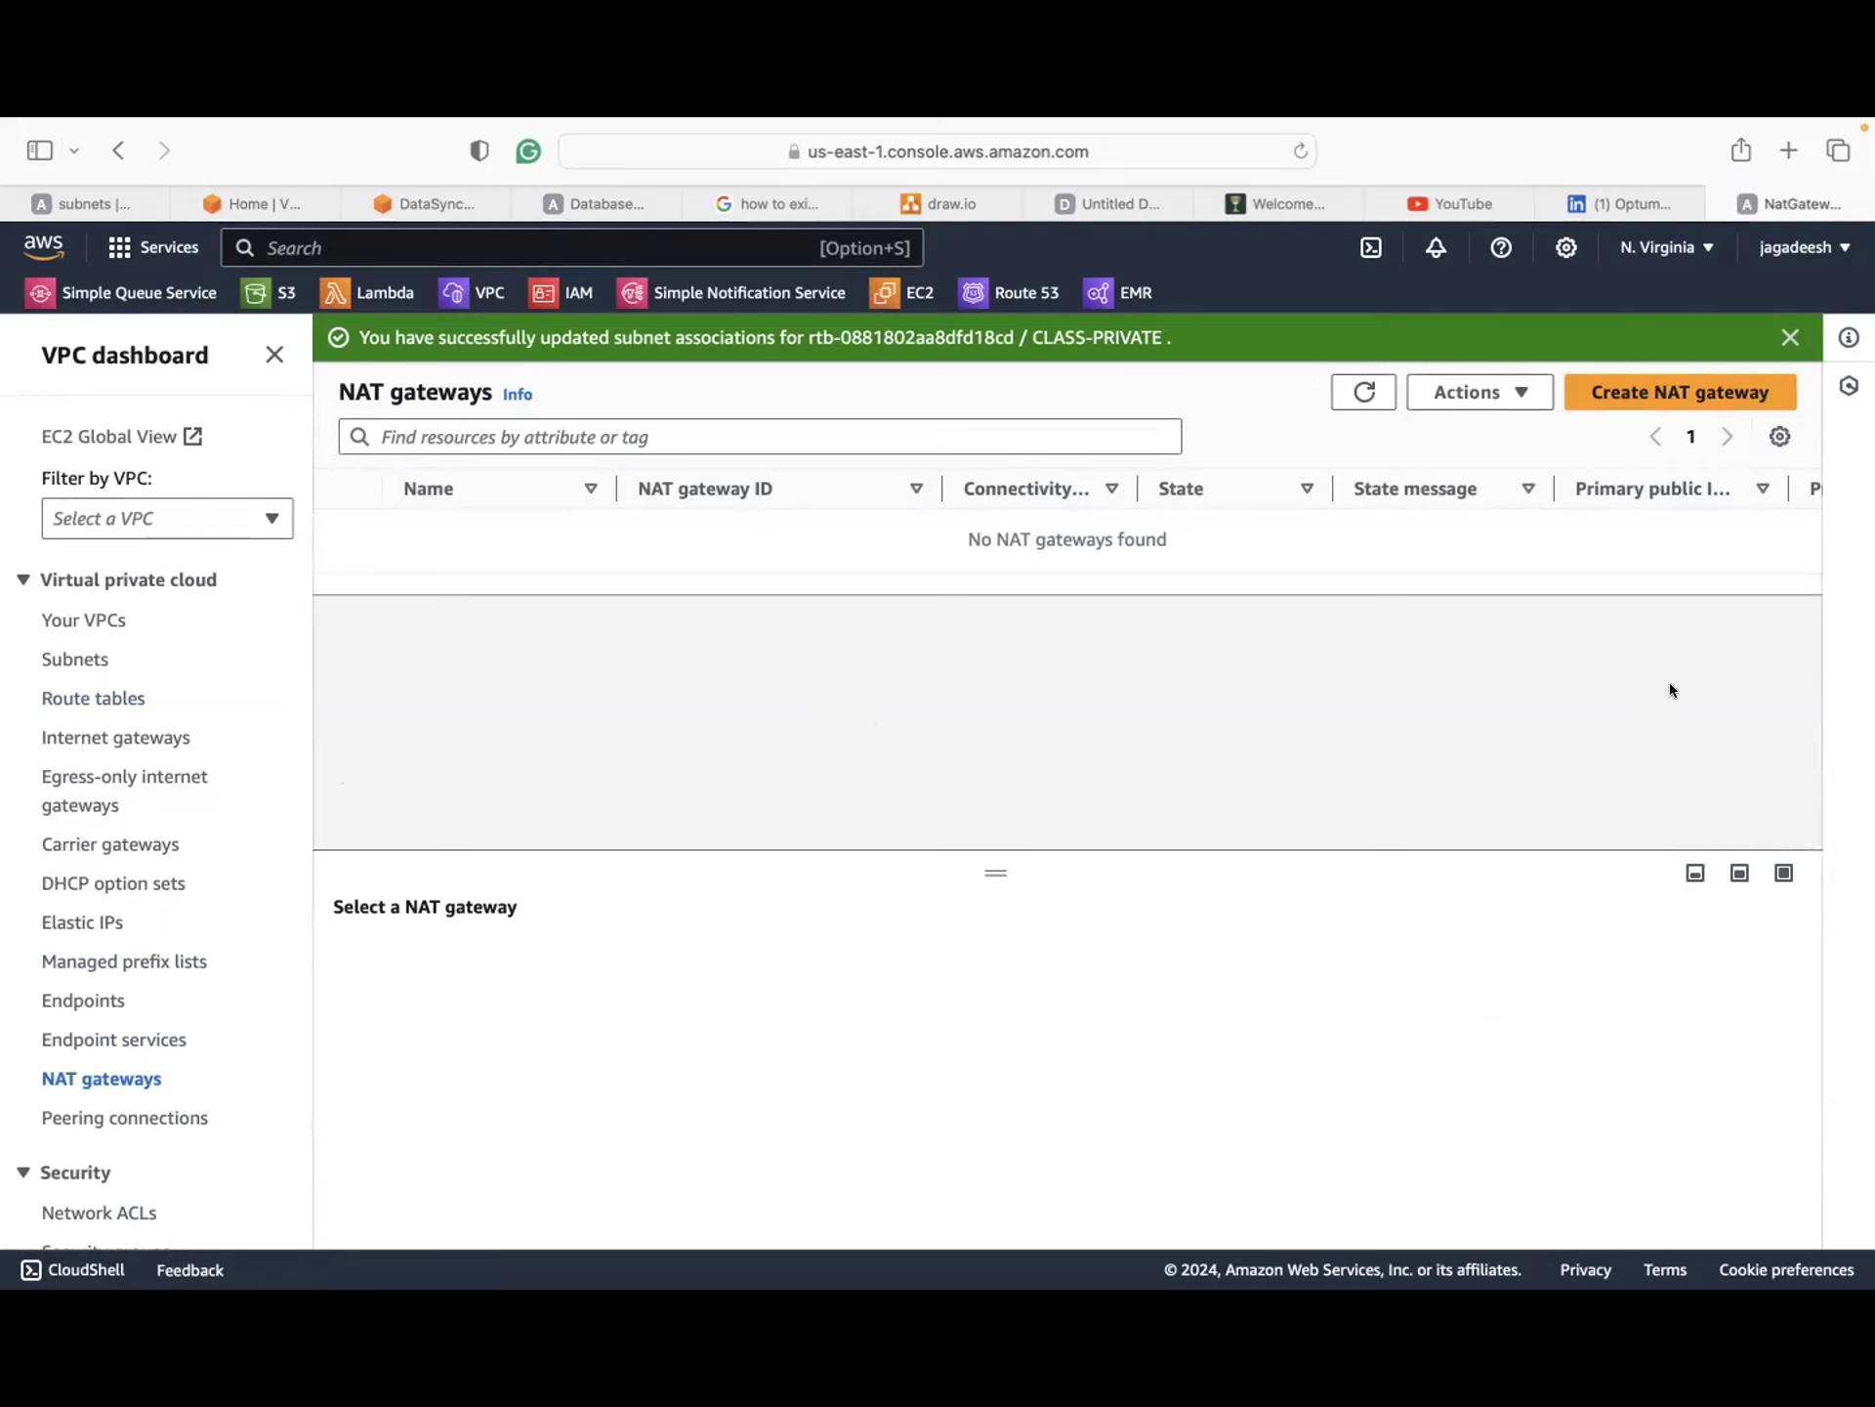
pyautogui.click(1641, 397)
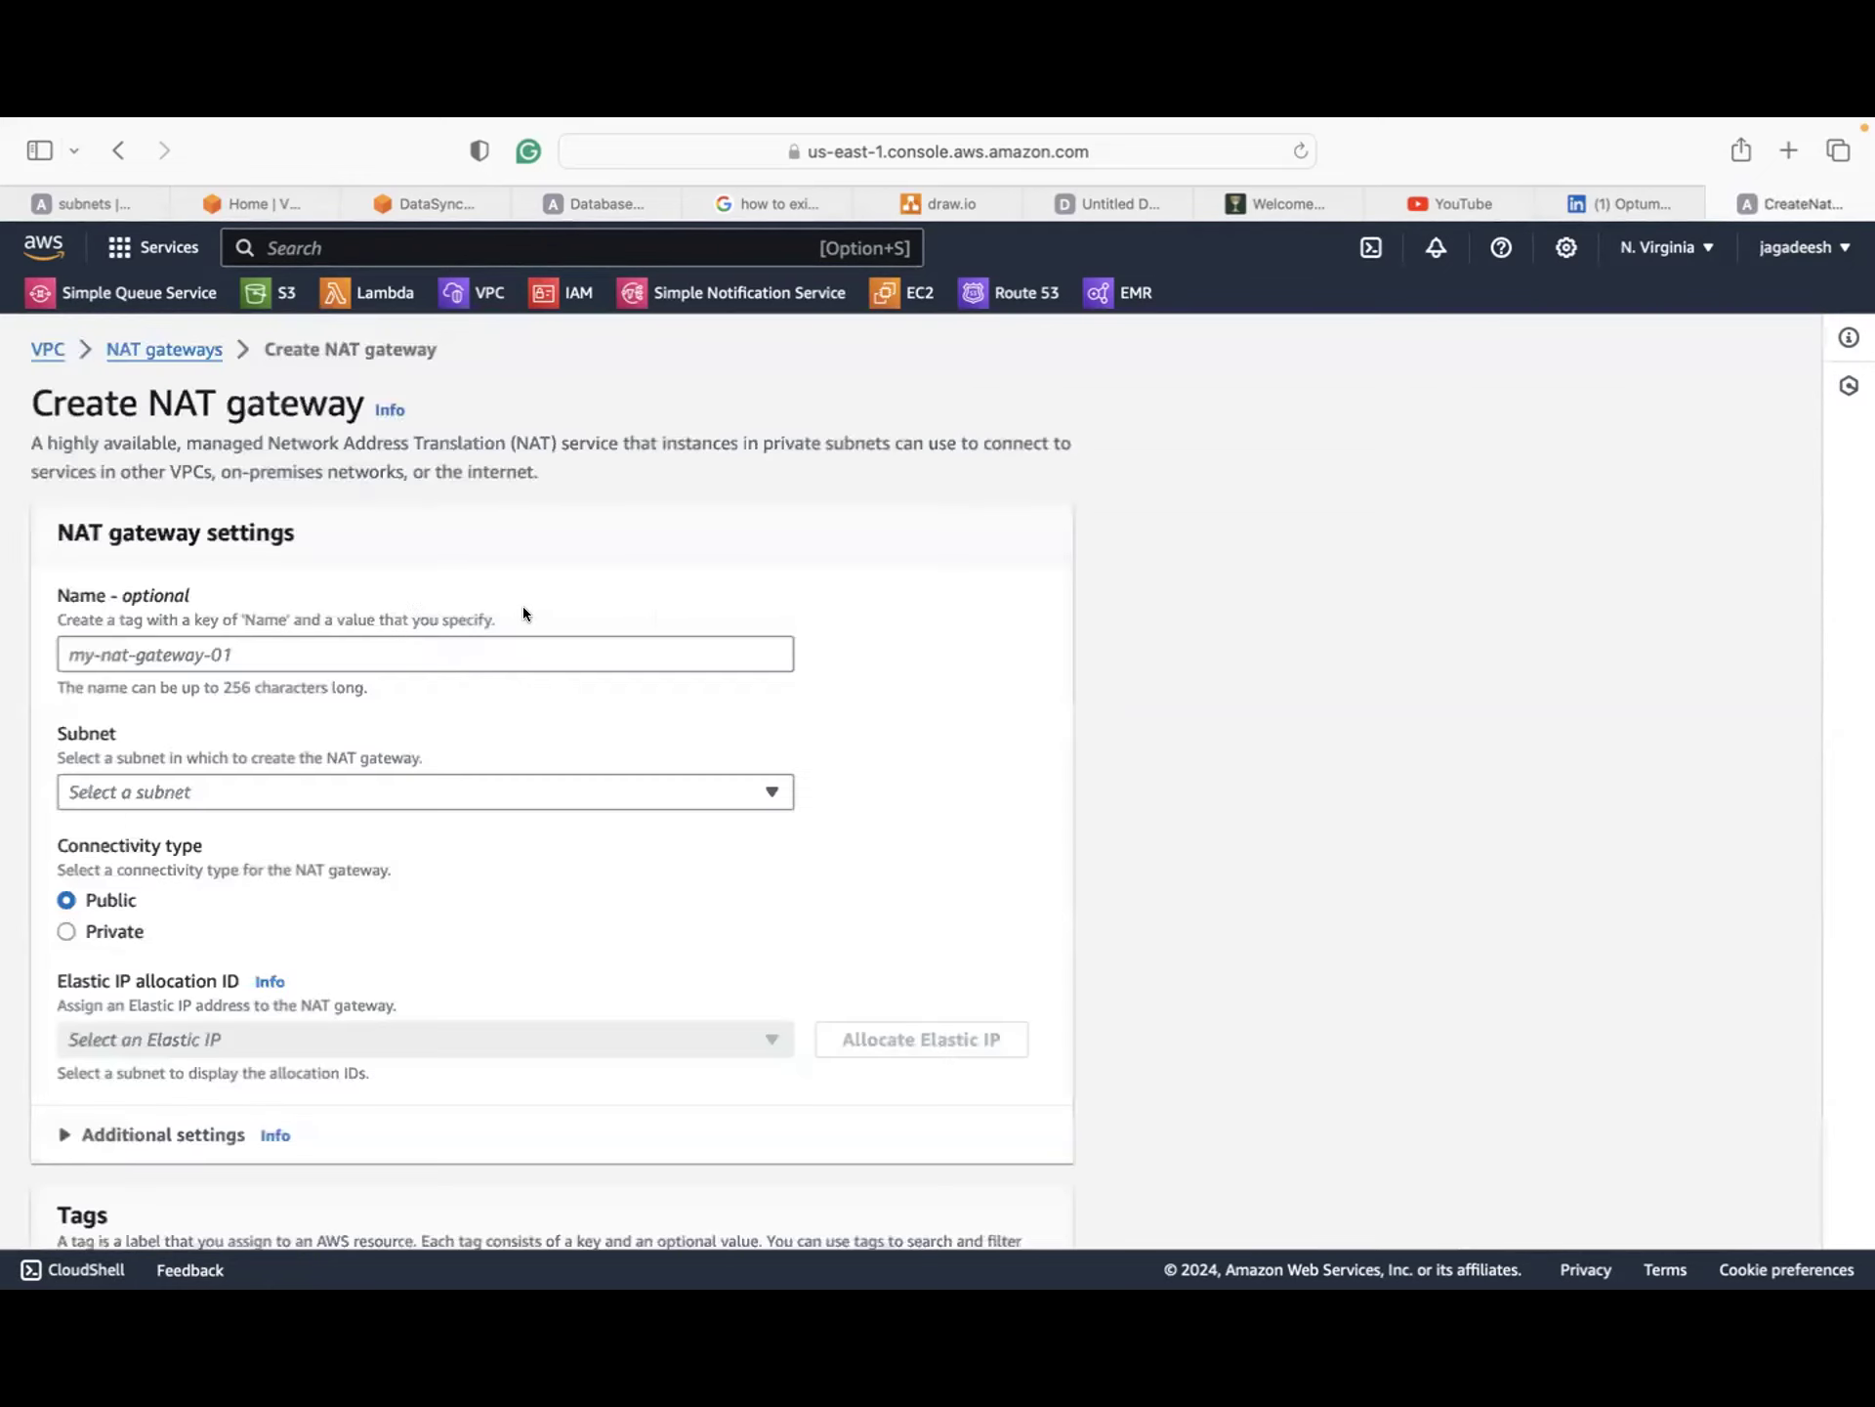
pyautogui.click(318, 657)
pyautogui.write('c')
pyautogui.press('BackSpace')
pyautogui.write('CLASS-NAT')
pyautogui.scroll(-3, 198, 718)
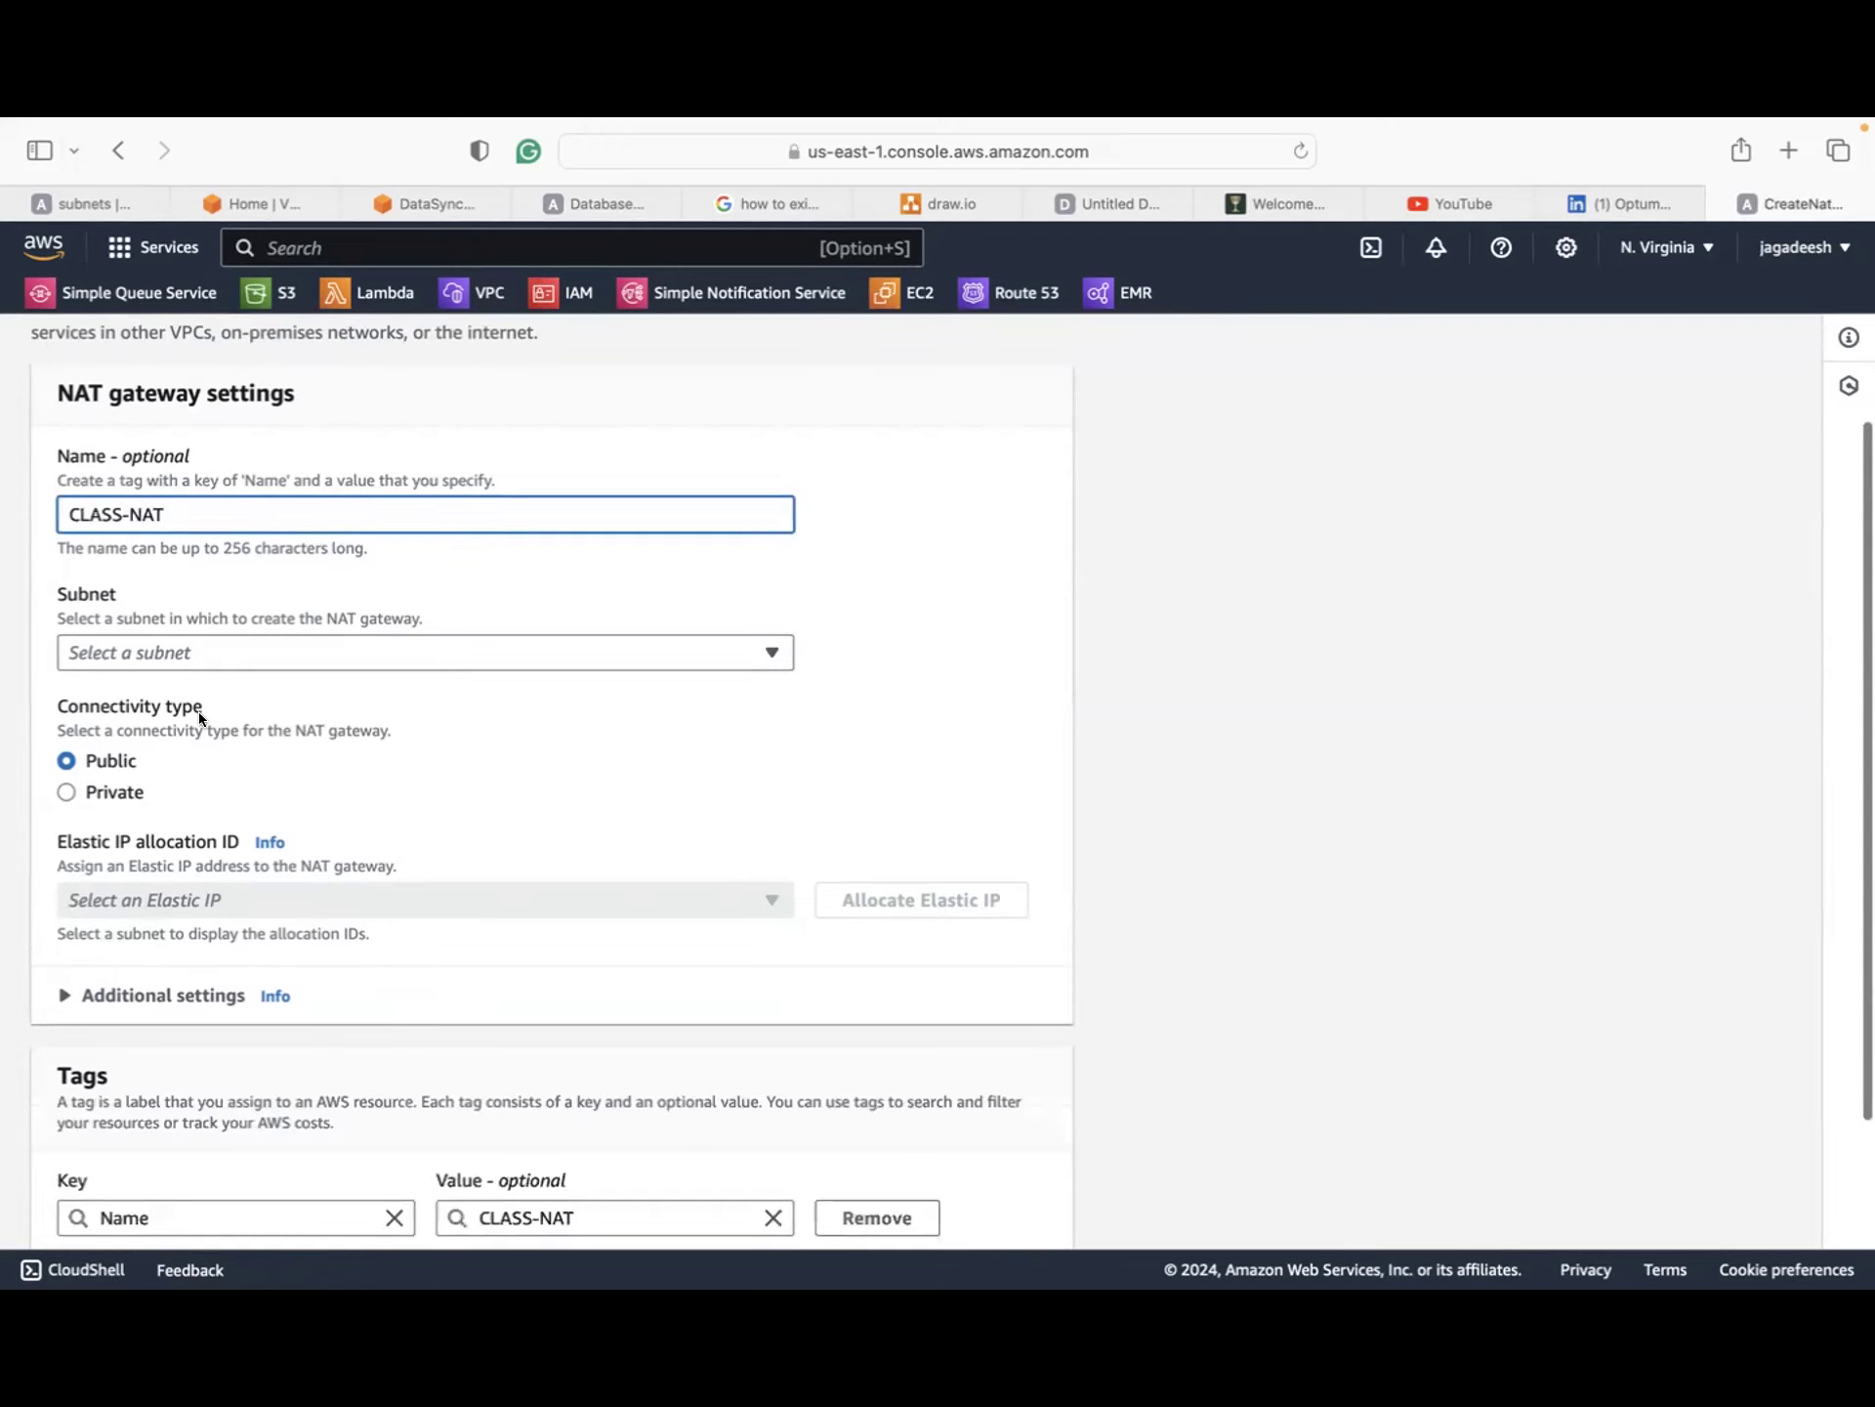
# Step: Place the NAT gateway in Subnet-public with an existing Elastic IP allocation and create it
pyautogui.click(179, 651)
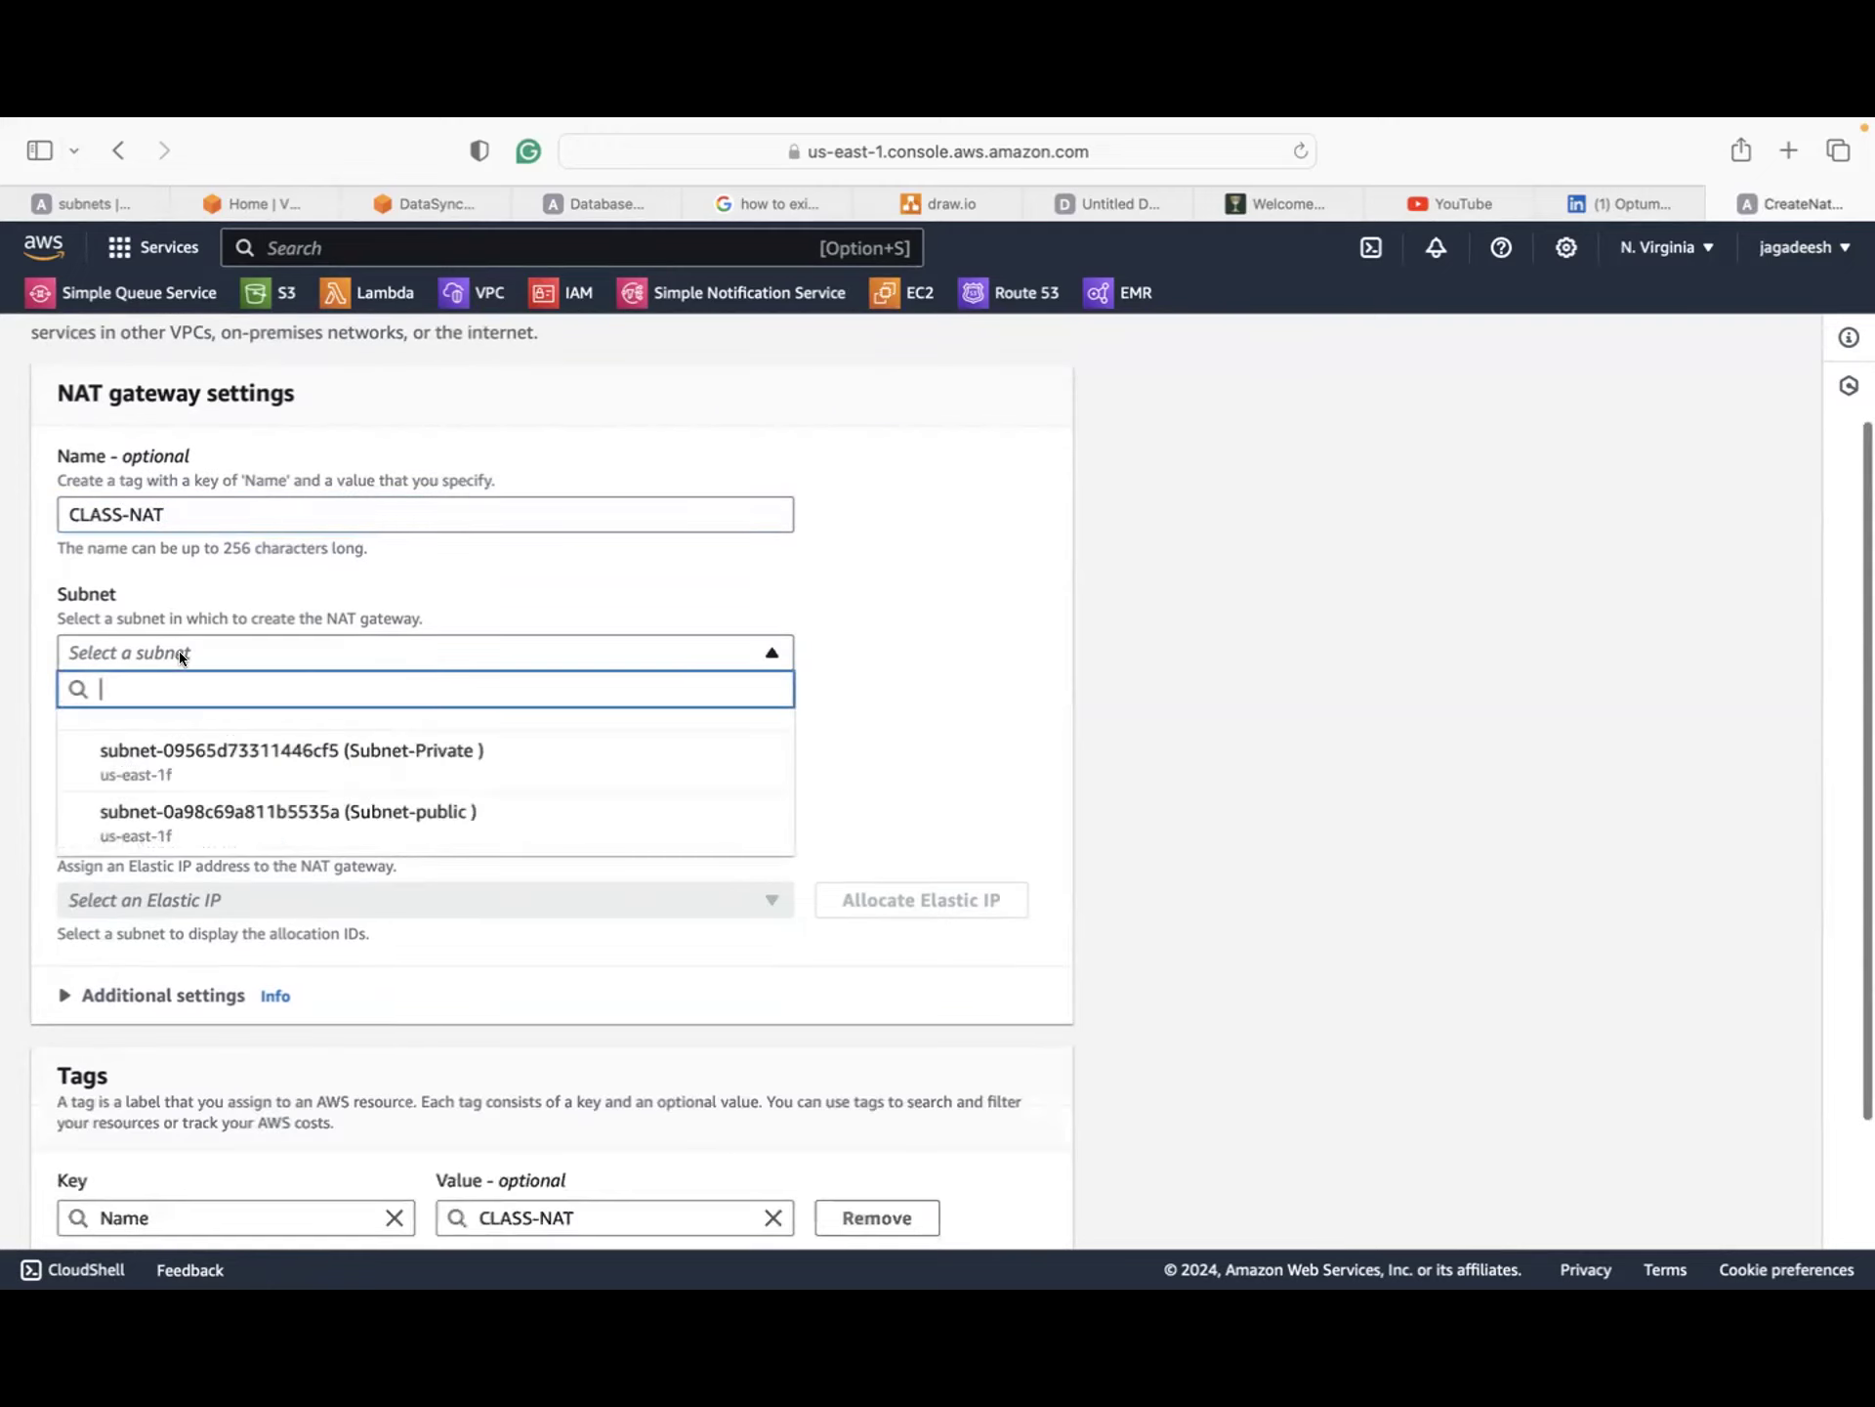
pyautogui.click(203, 801)
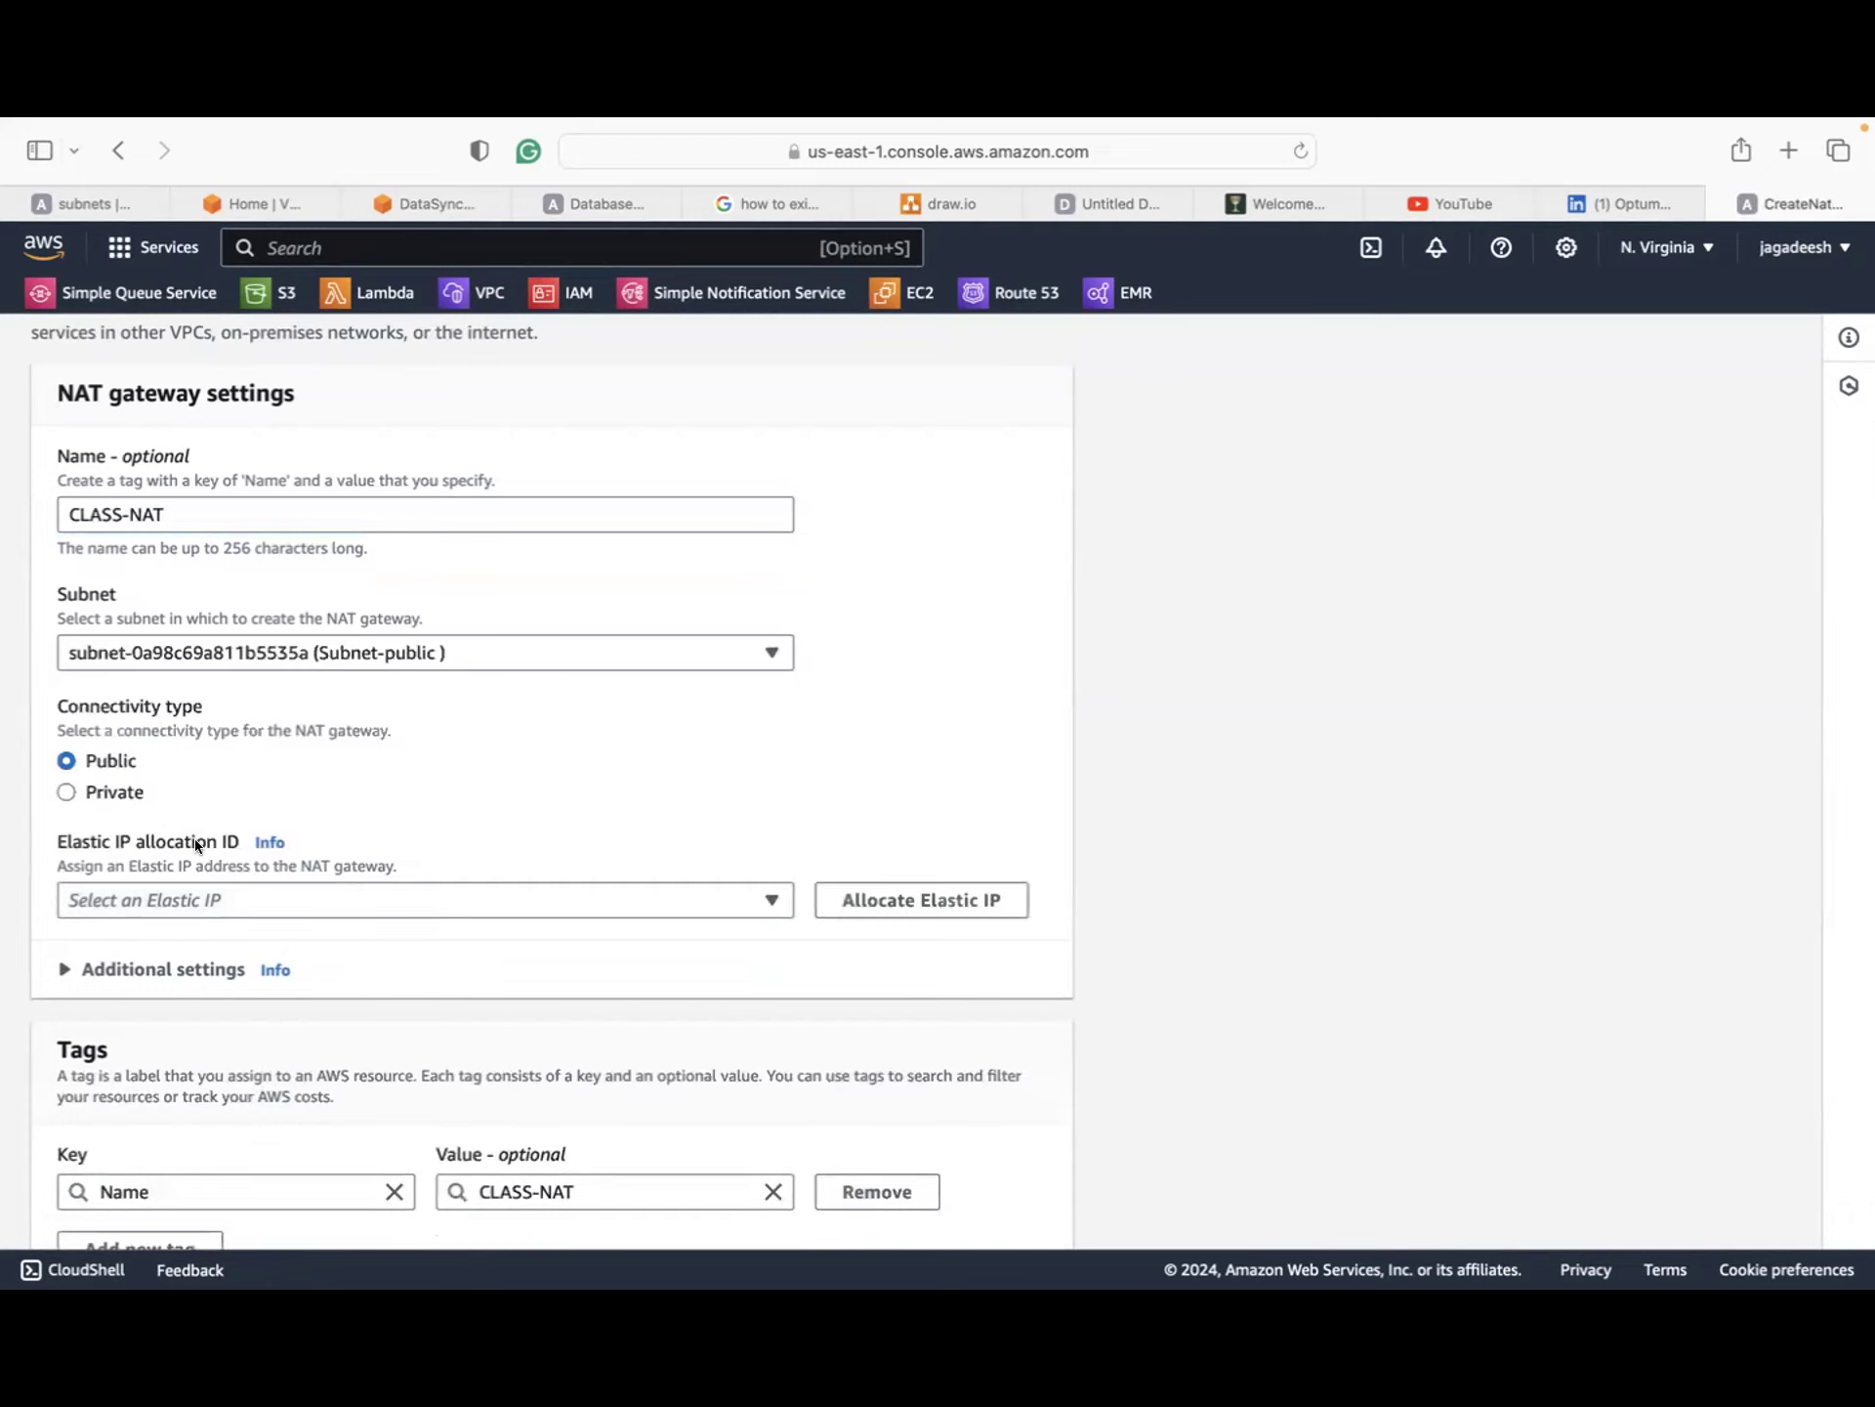
pyautogui.click(174, 894)
pyautogui.click(246, 611)
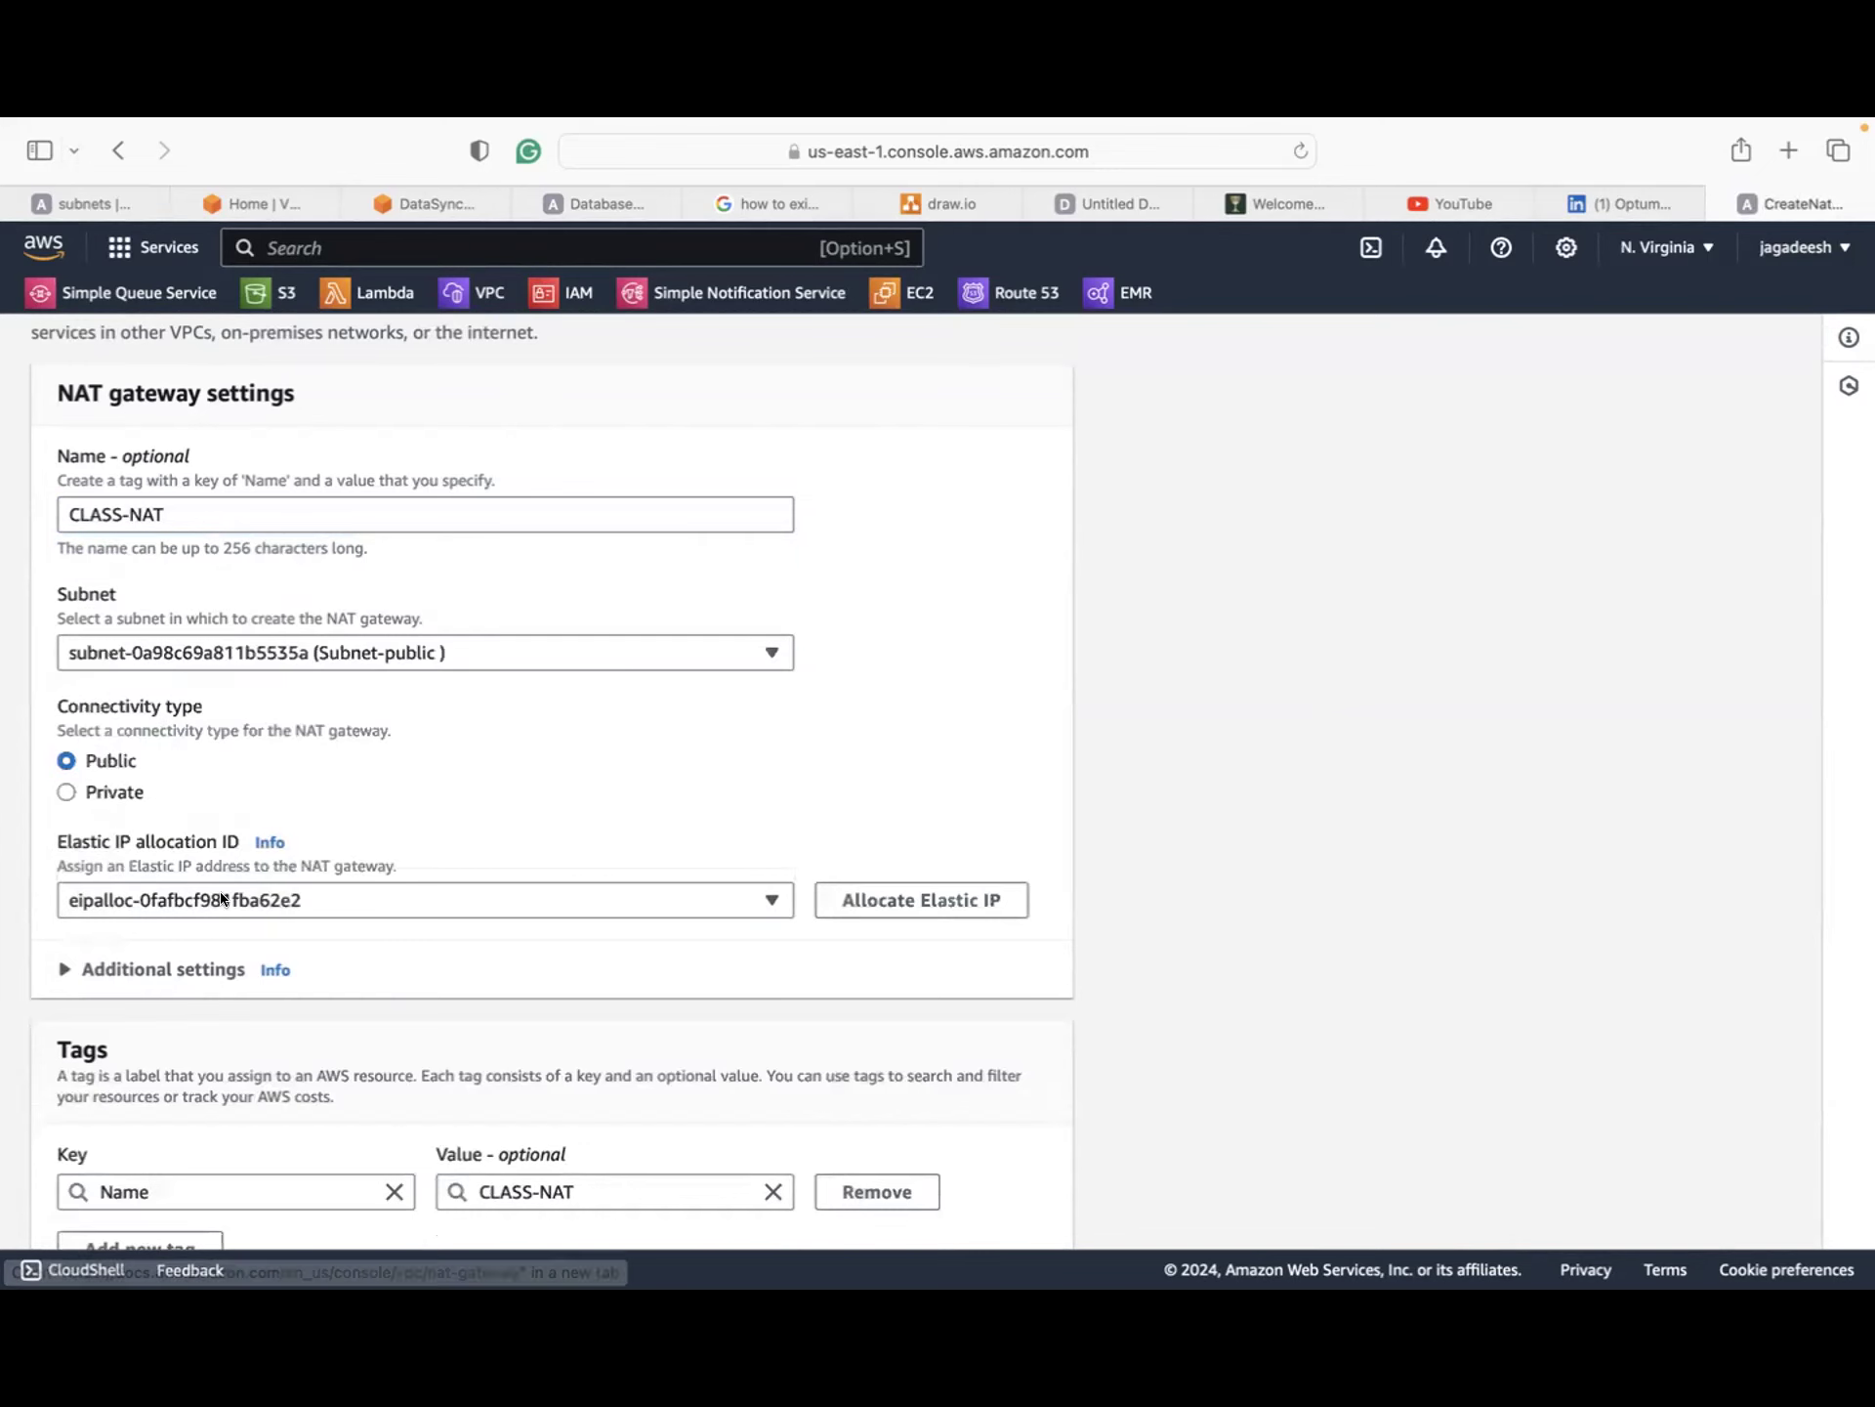
pyautogui.scroll(-3, 443, 940)
pyautogui.click(976, 1210)
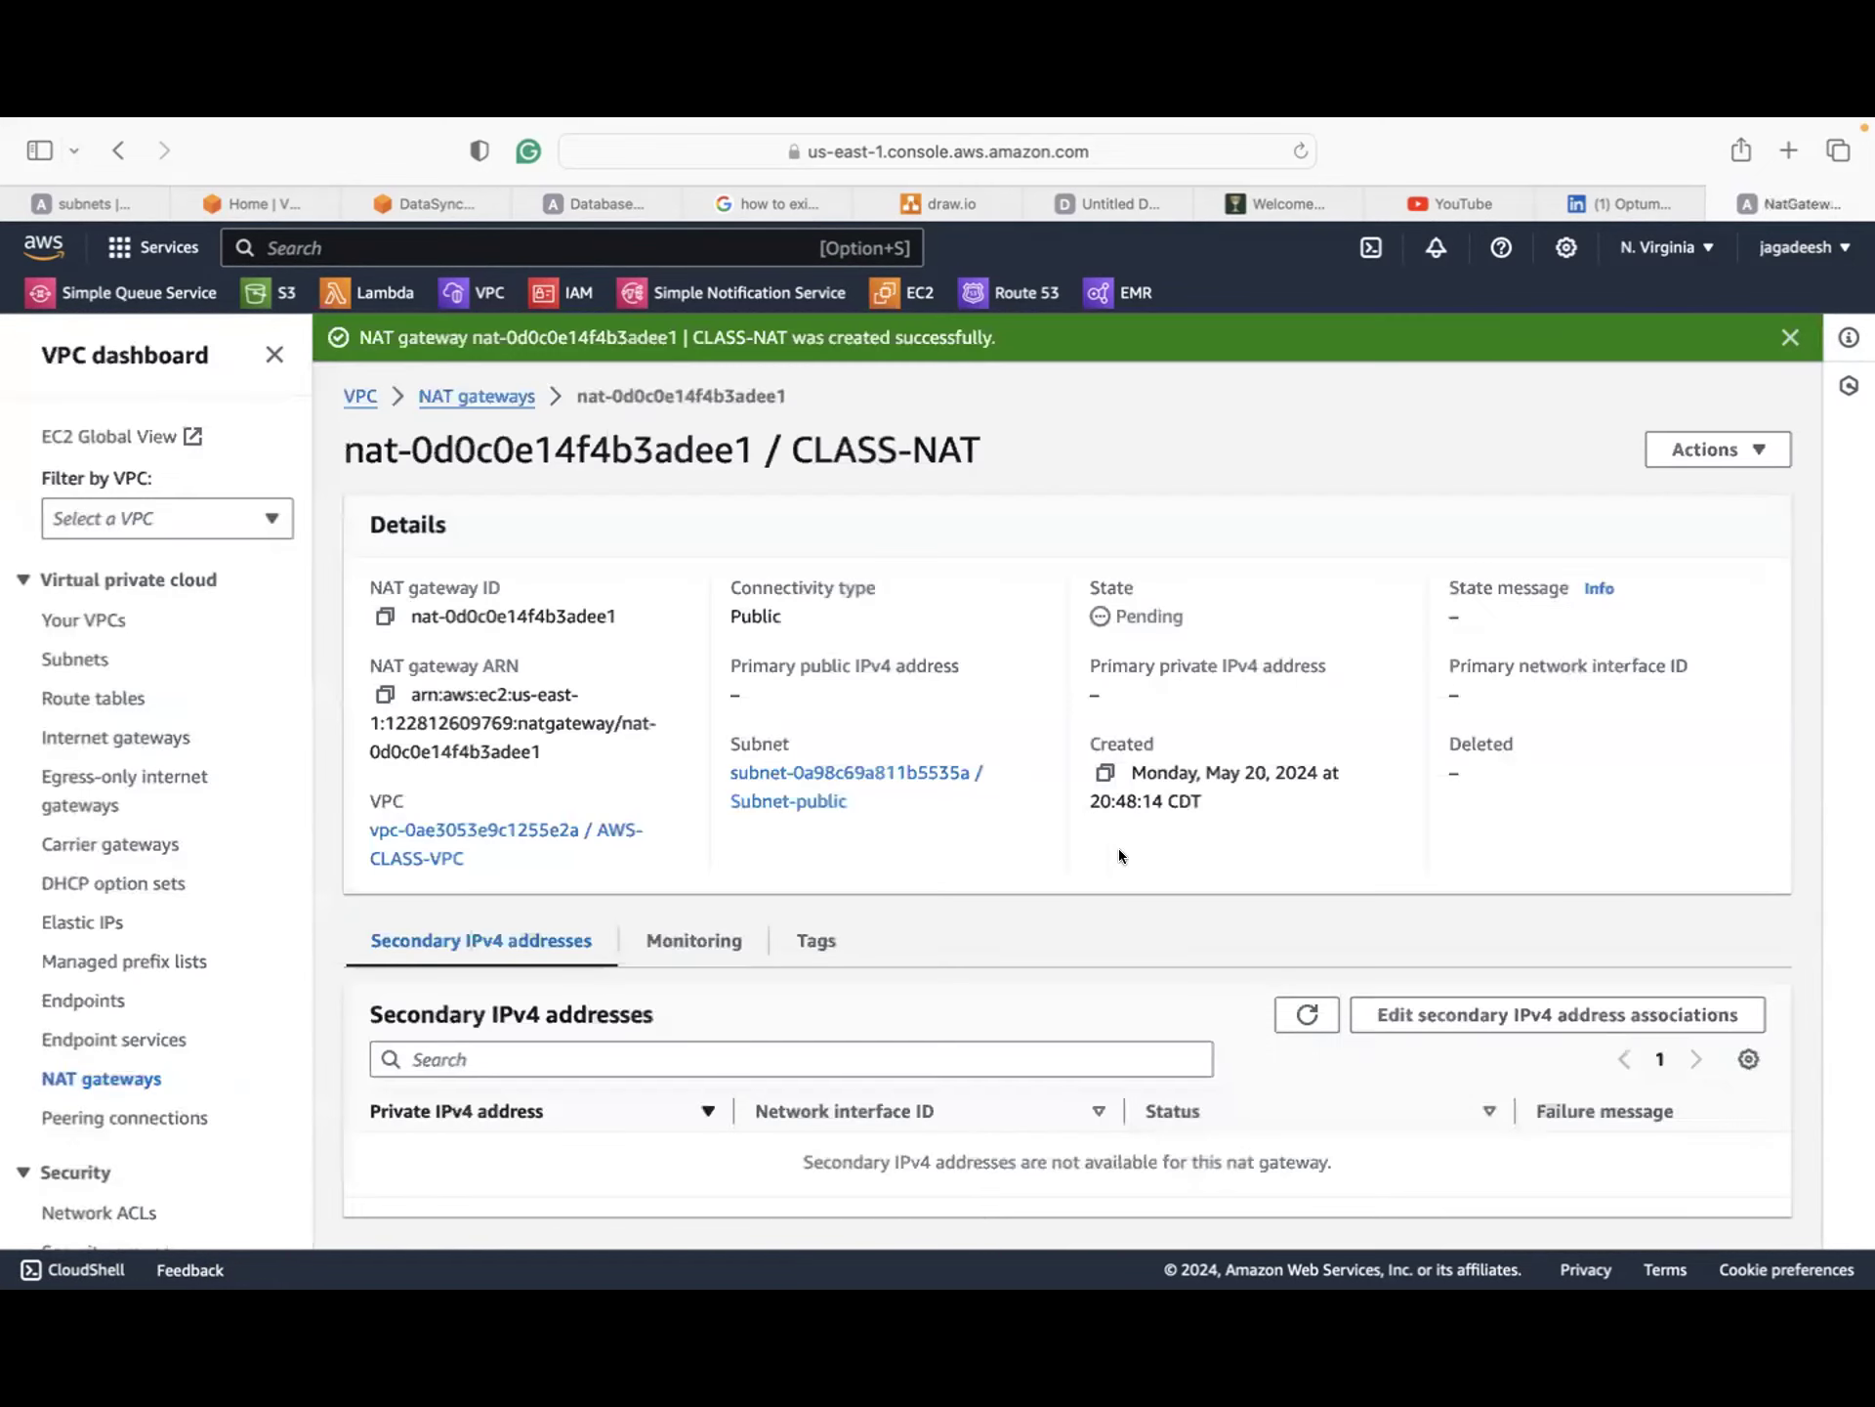
# Step: Add a route with destination 0.0.0.0/0 to the CLASS-PRIVATE route table
pyautogui.click(84, 700)
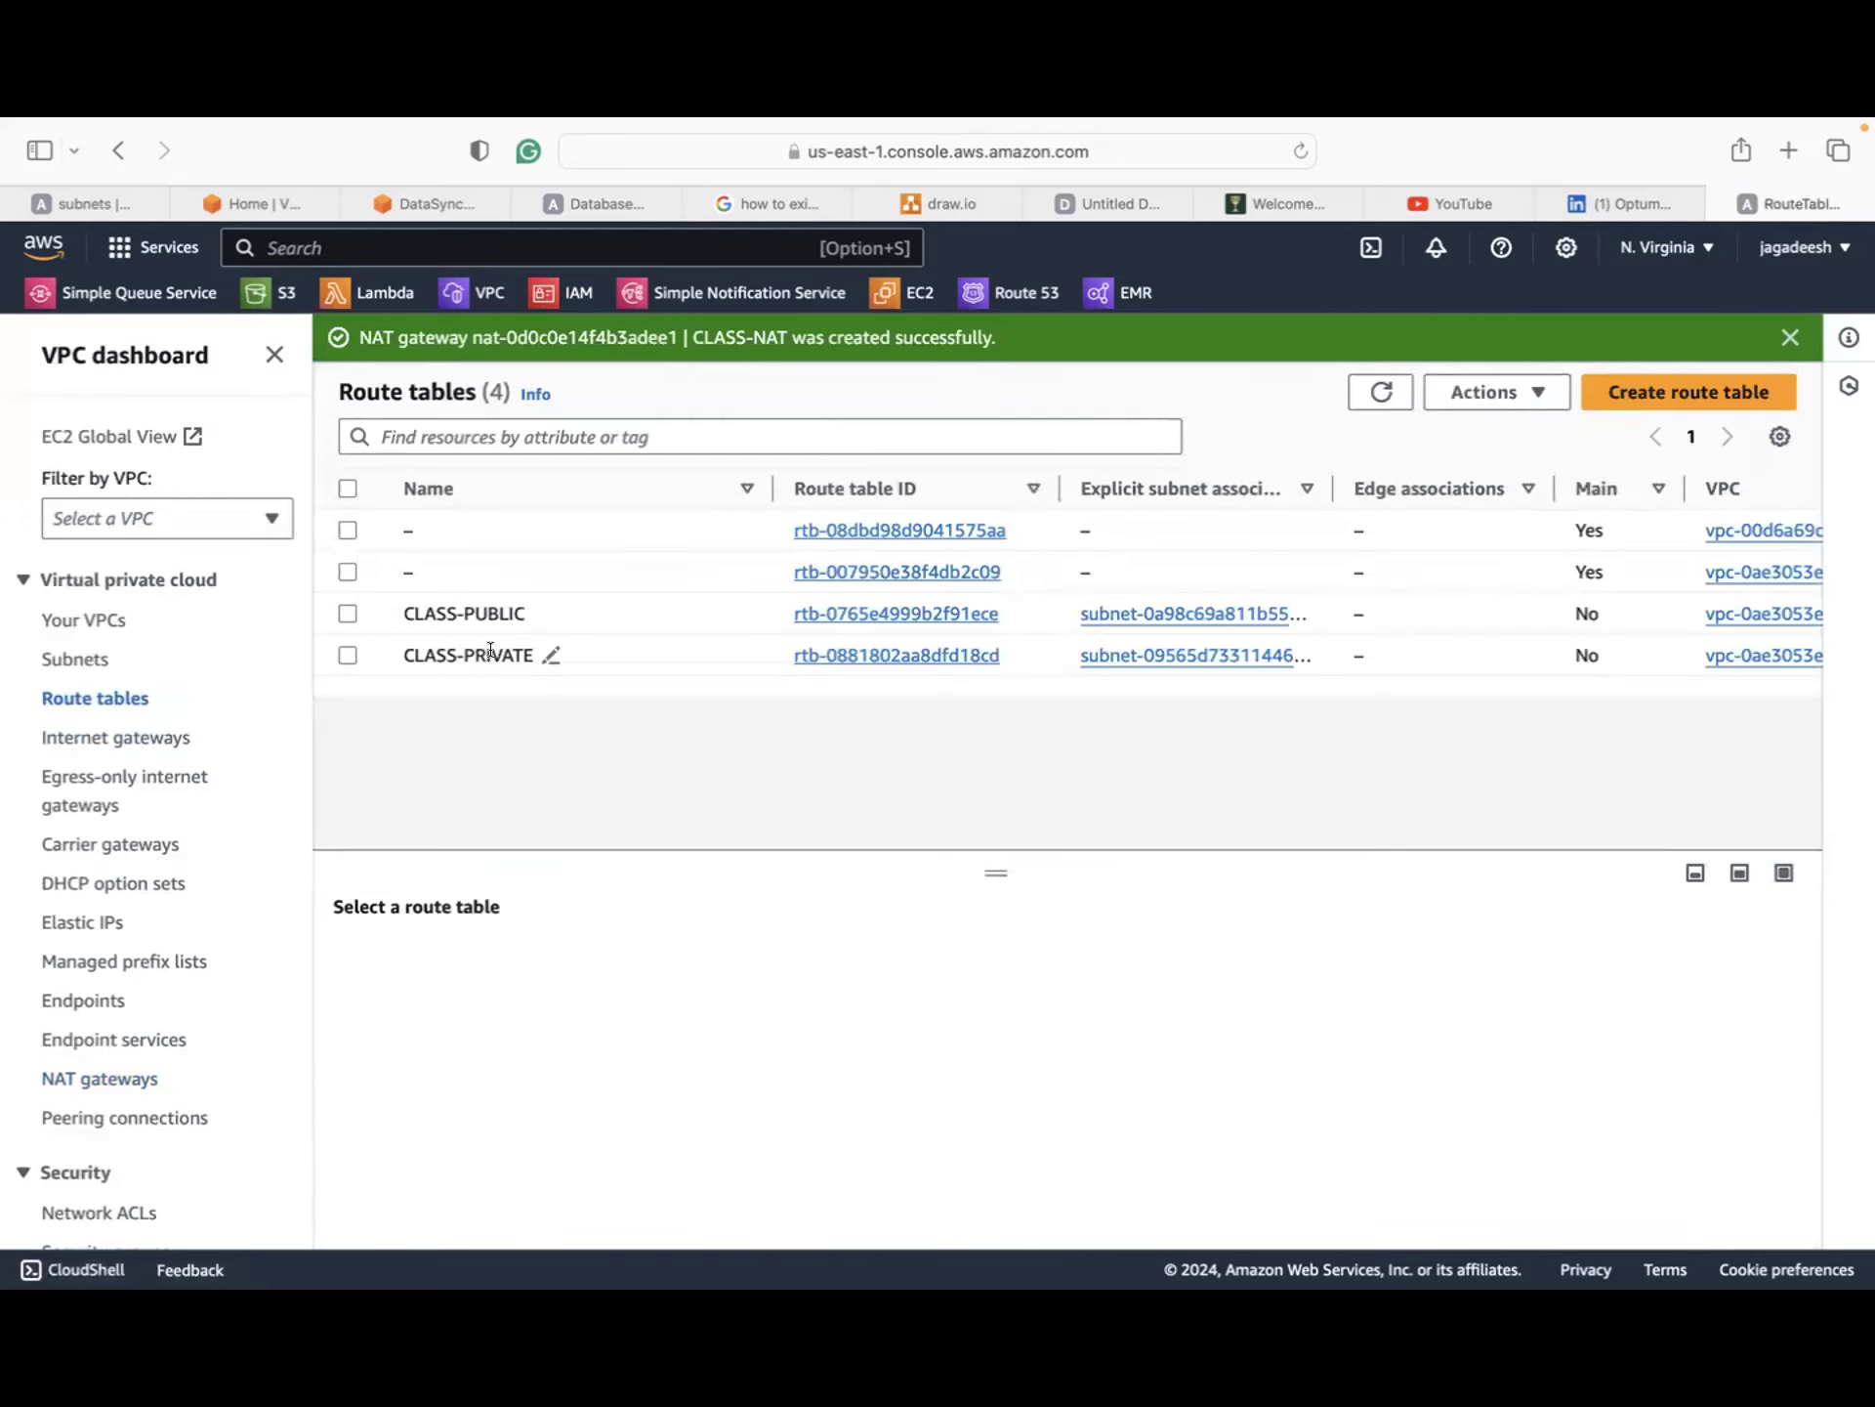
pyautogui.click(869, 654)
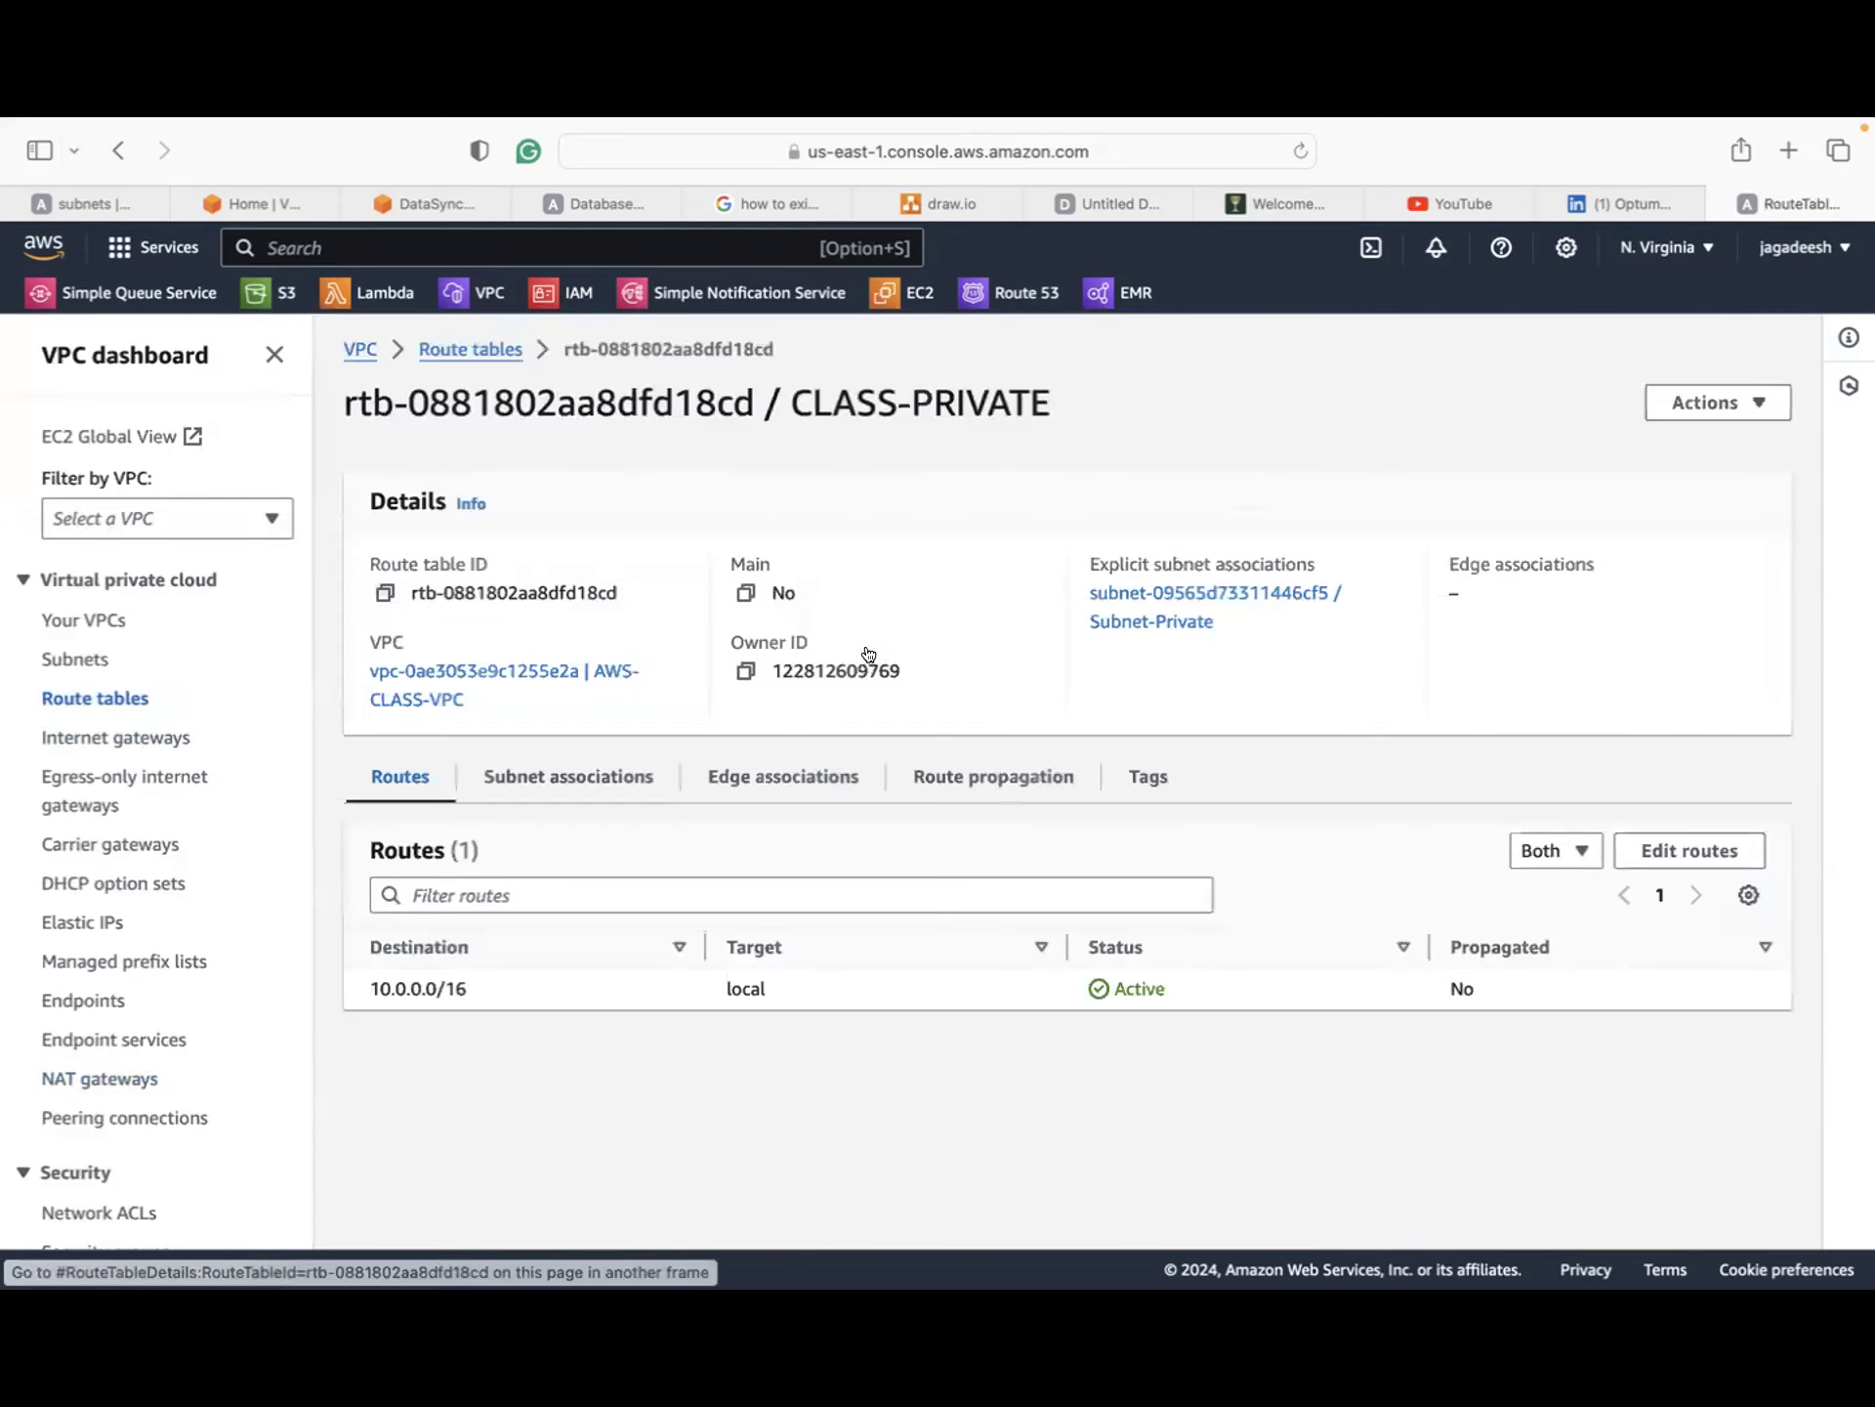
pyautogui.click(1731, 864)
pyautogui.click(74, 655)
pyautogui.click(67, 649)
pyautogui.click(119, 676)
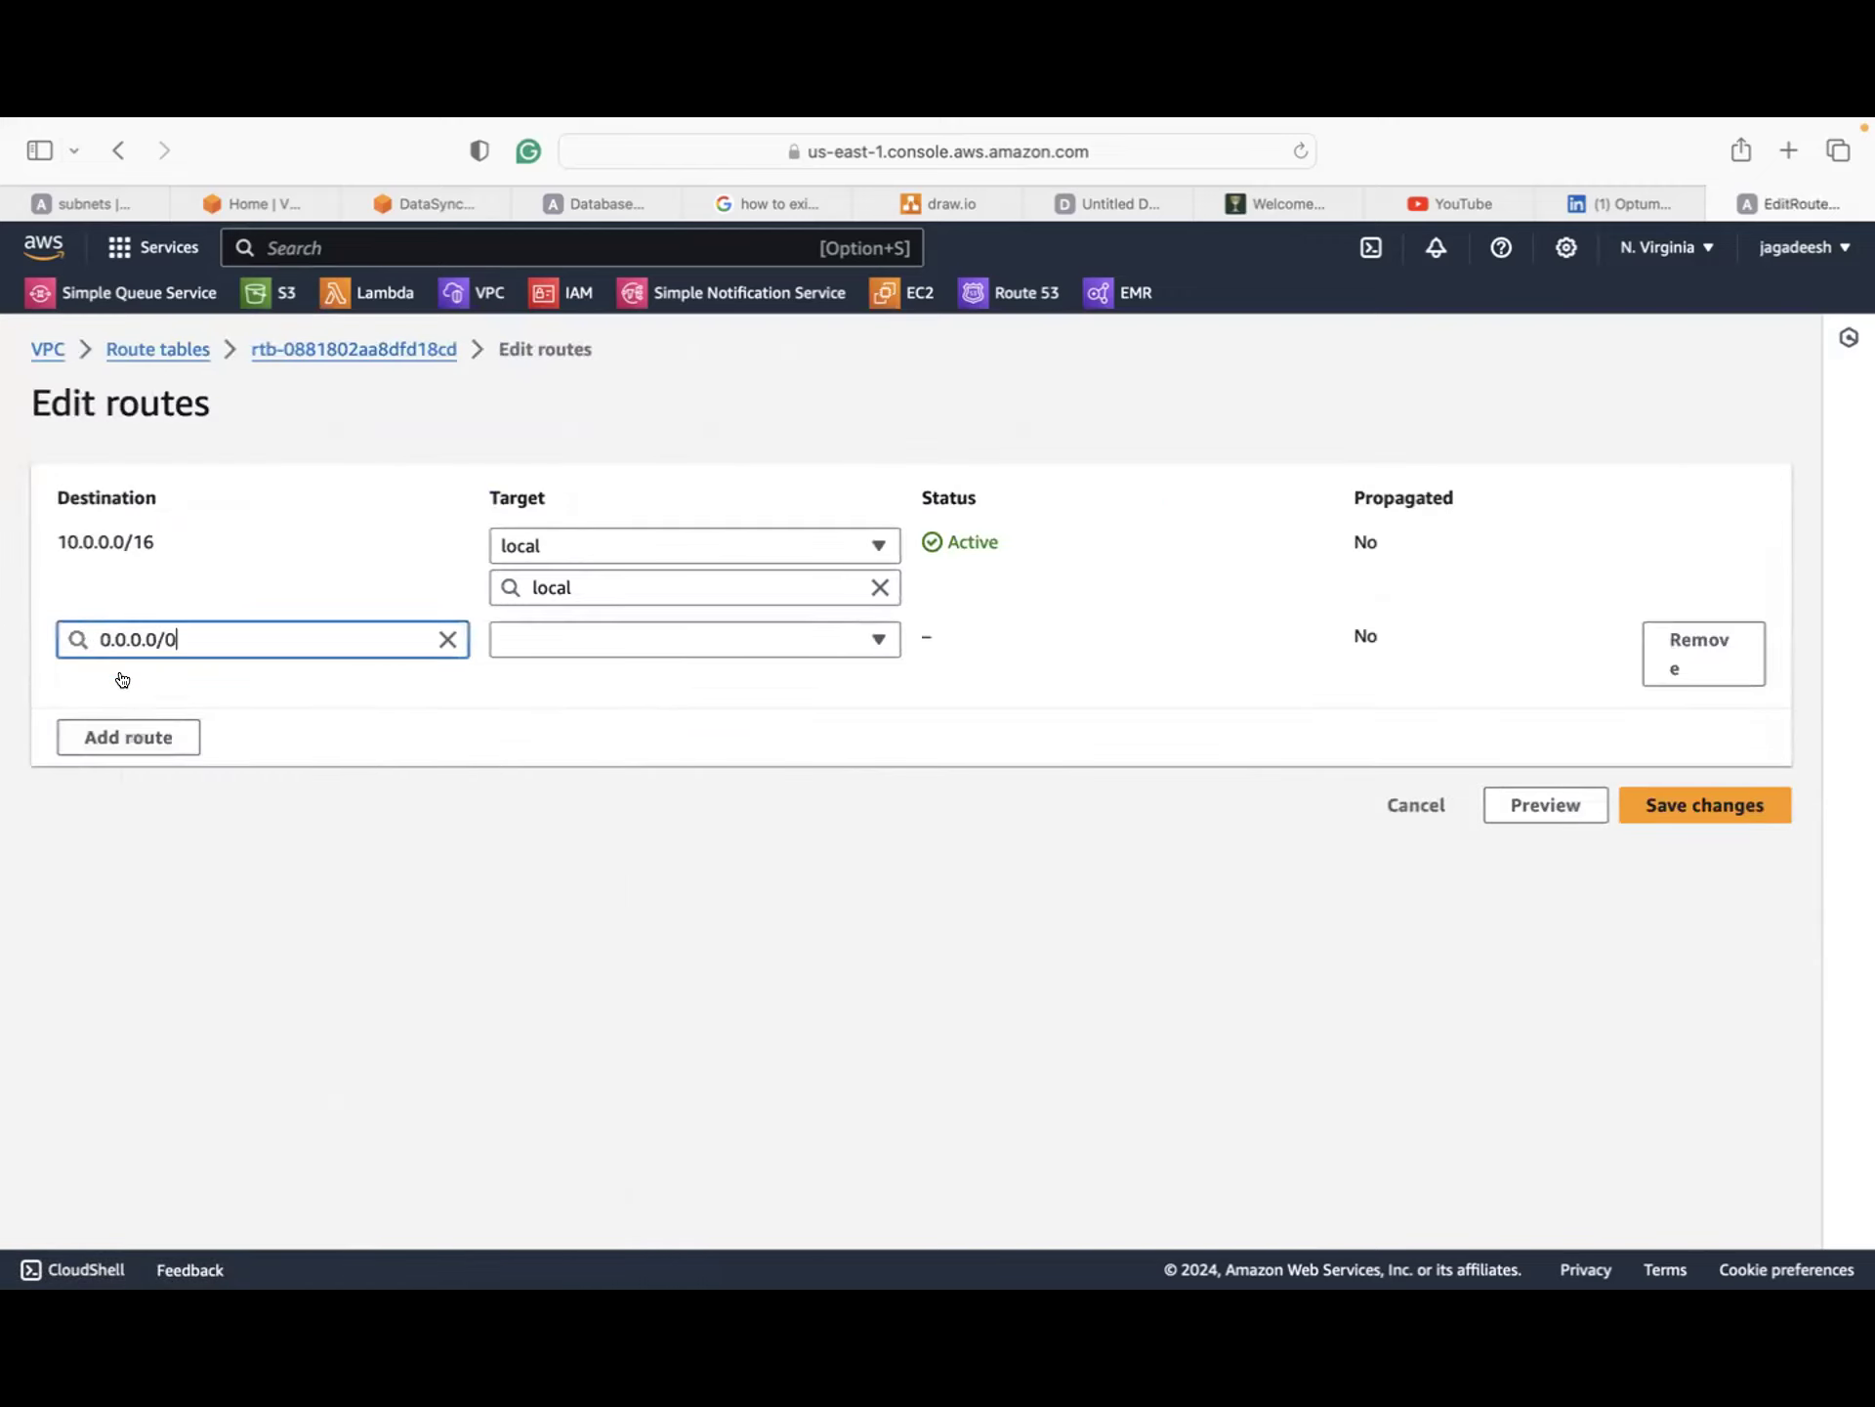
# Step: Target the 0.0.0.0/0 route at the NAT gateway CLASS-NAT, save the changes, and view the table's subnet associations
pyautogui.click(565, 621)
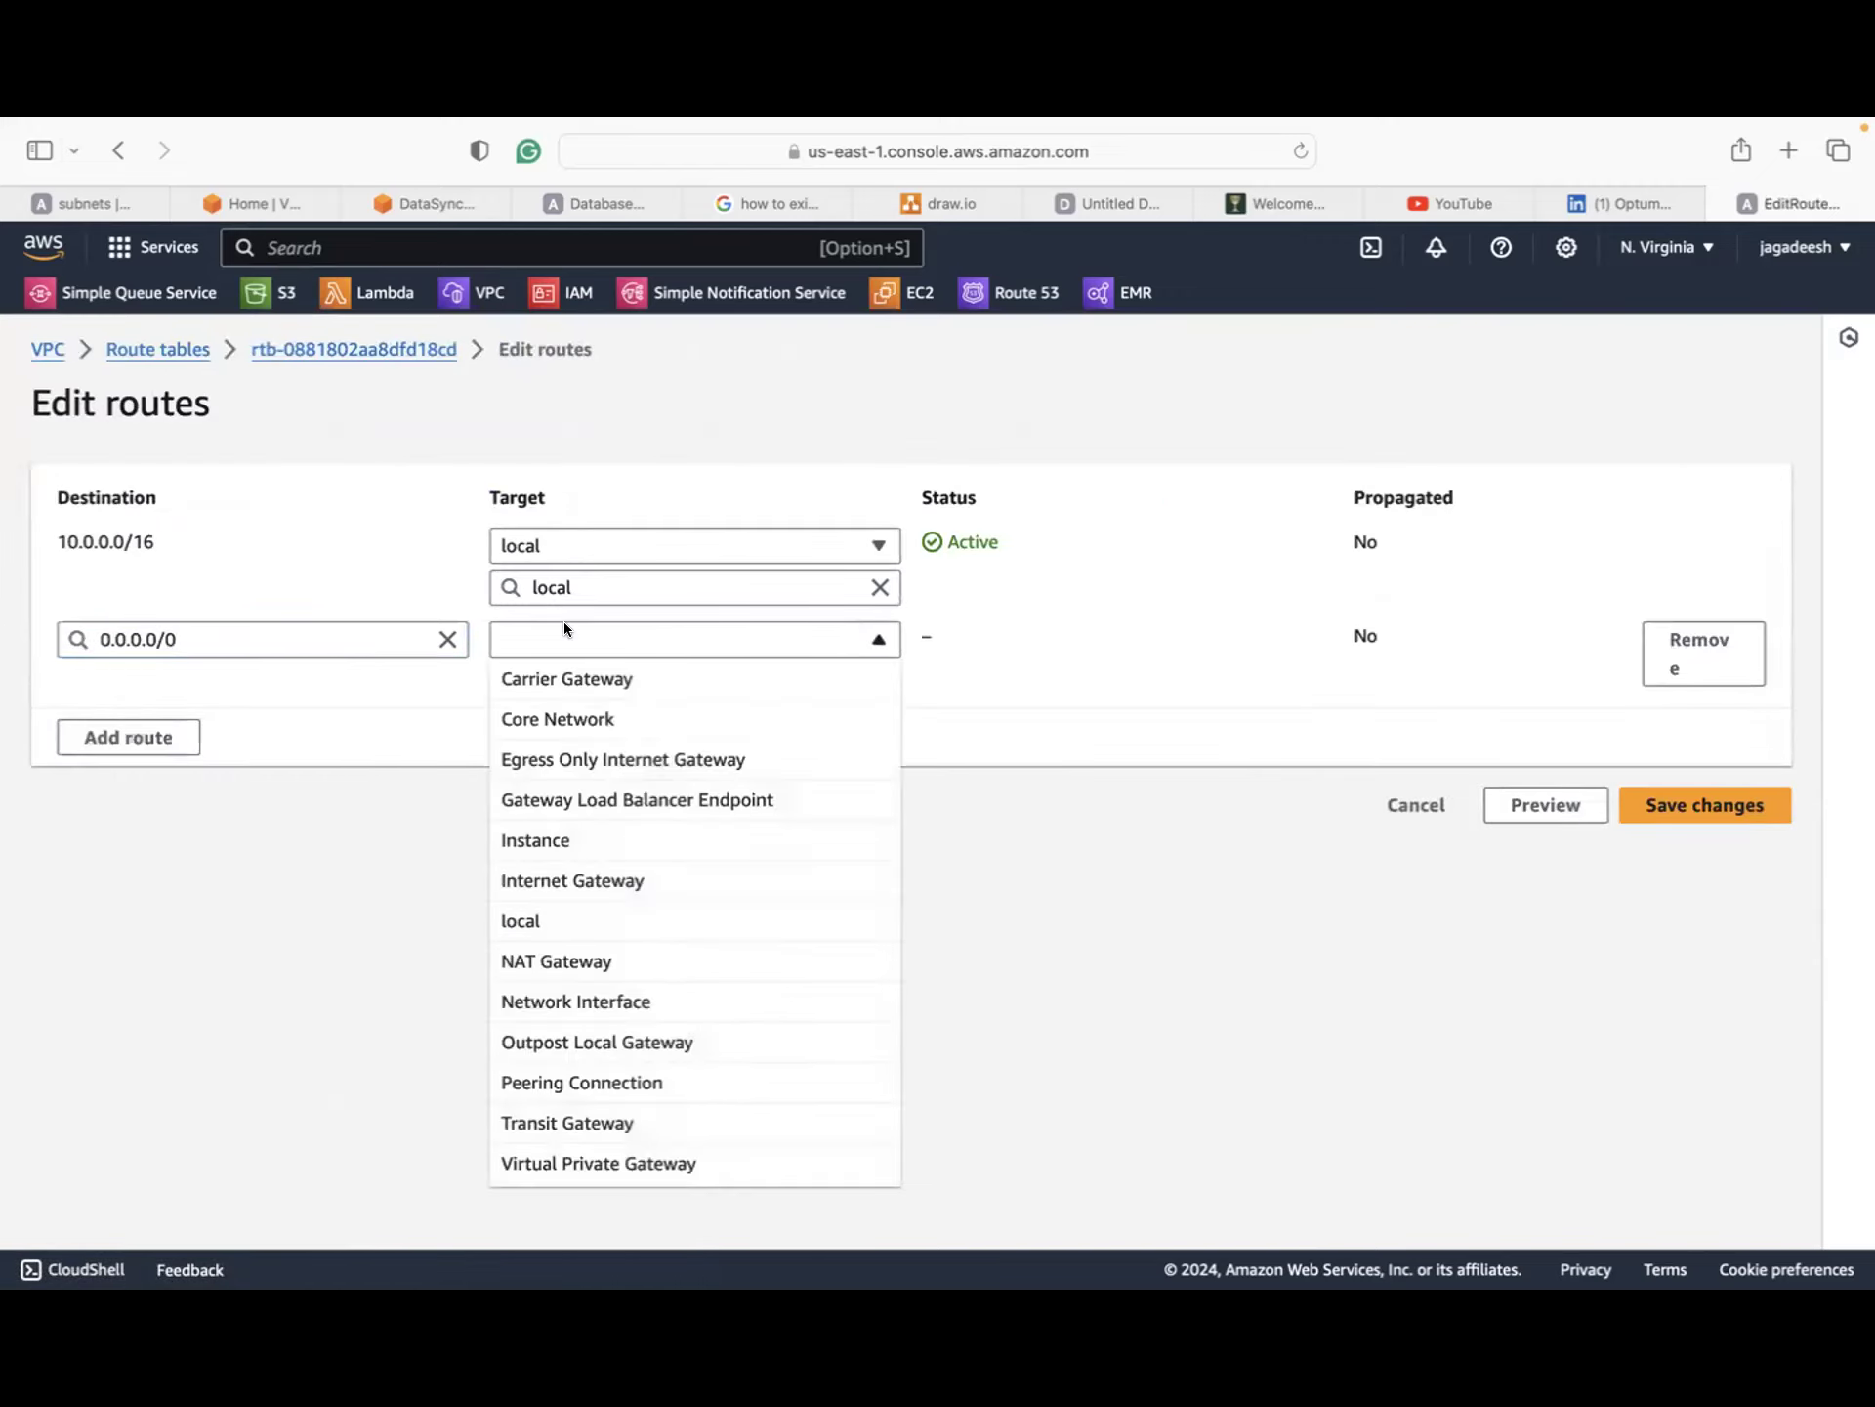
pyautogui.click(617, 957)
pyautogui.click(635, 687)
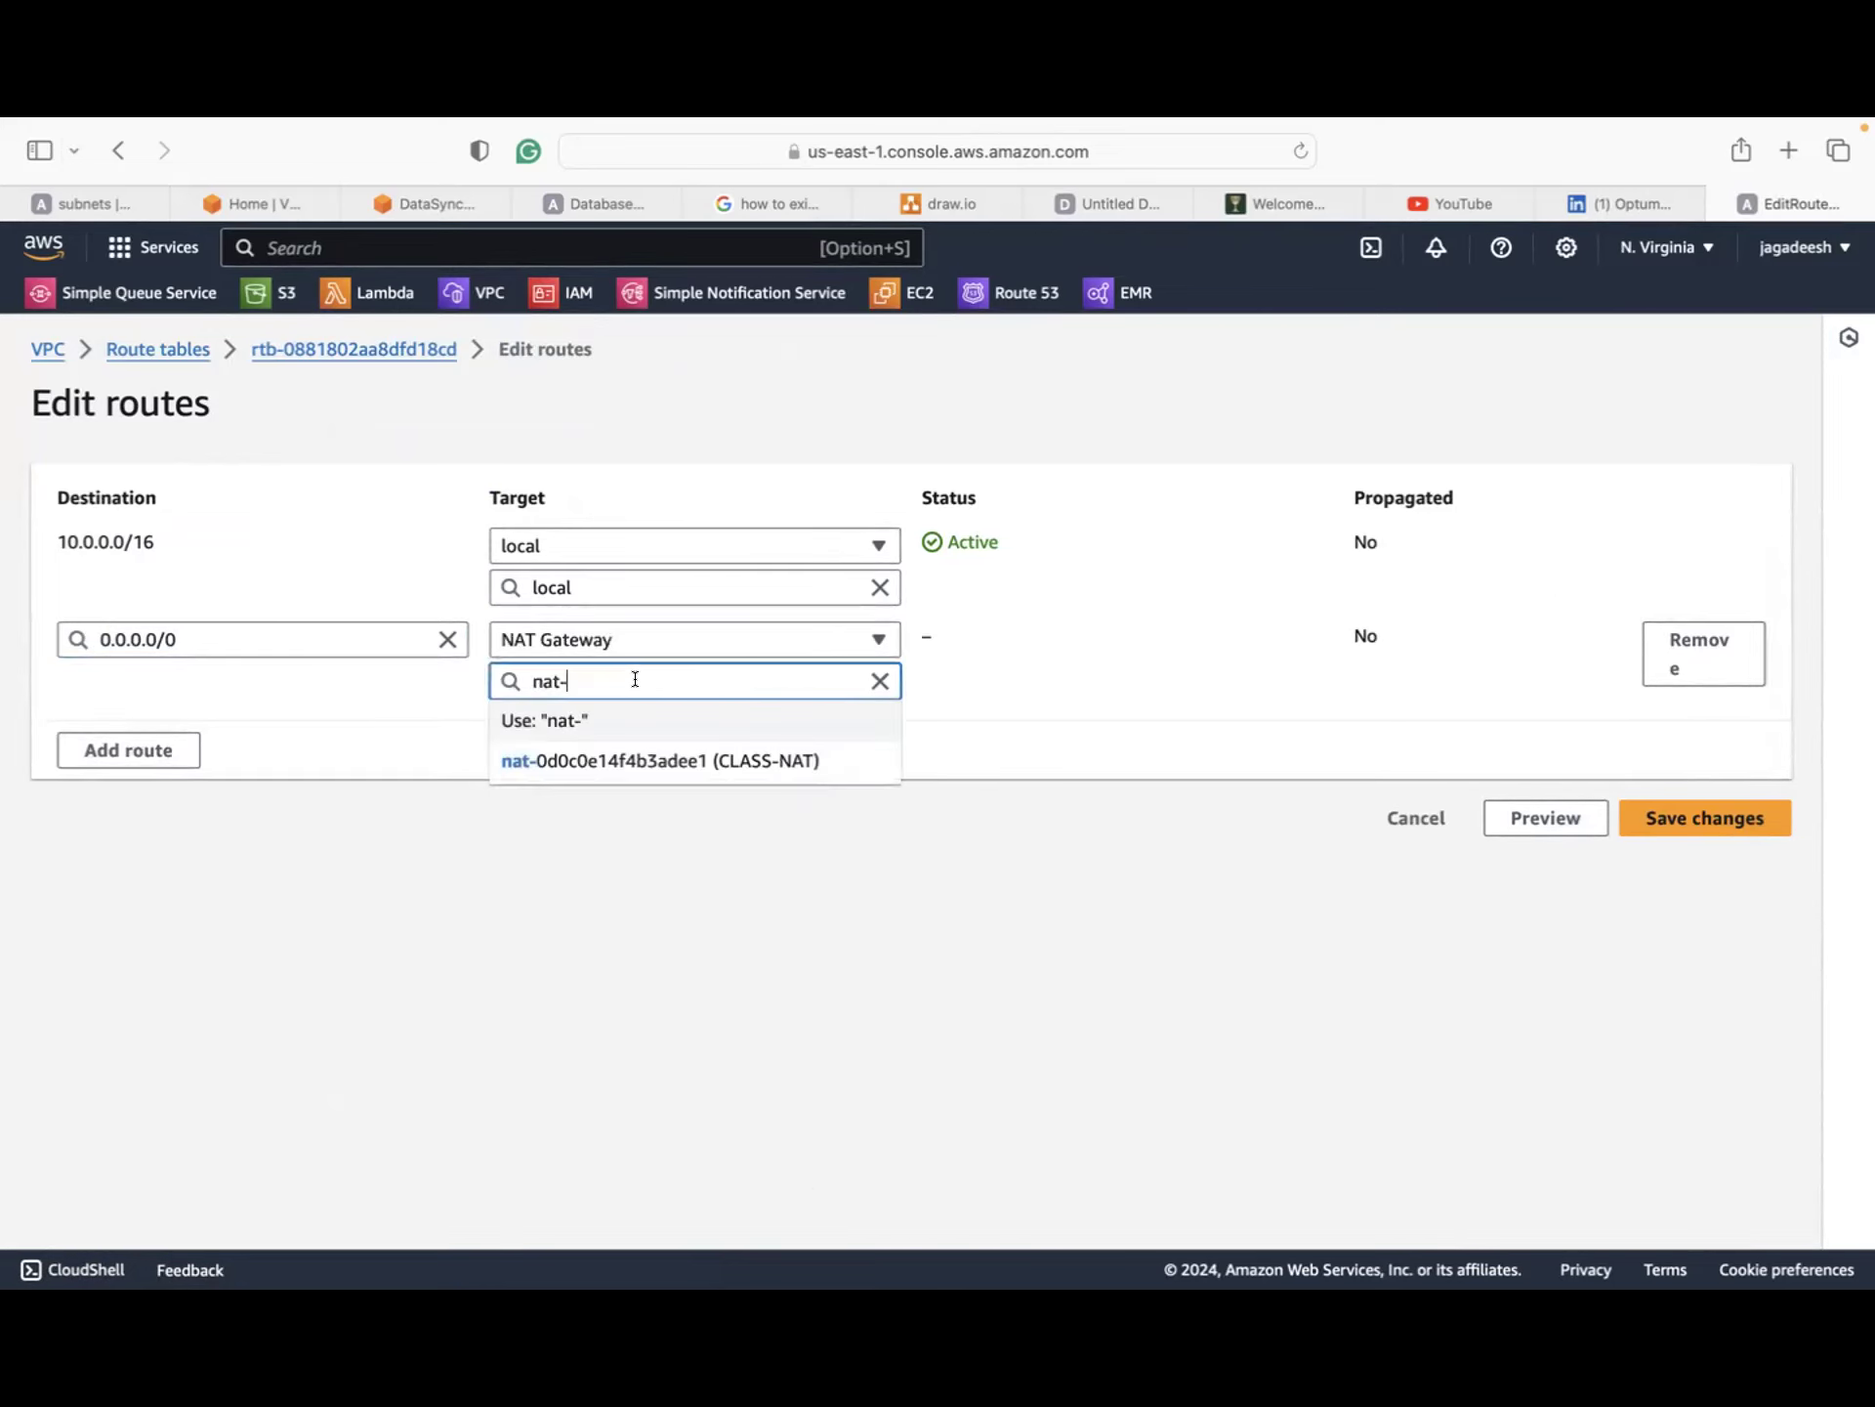
pyautogui.click(657, 764)
pyautogui.click(1756, 809)
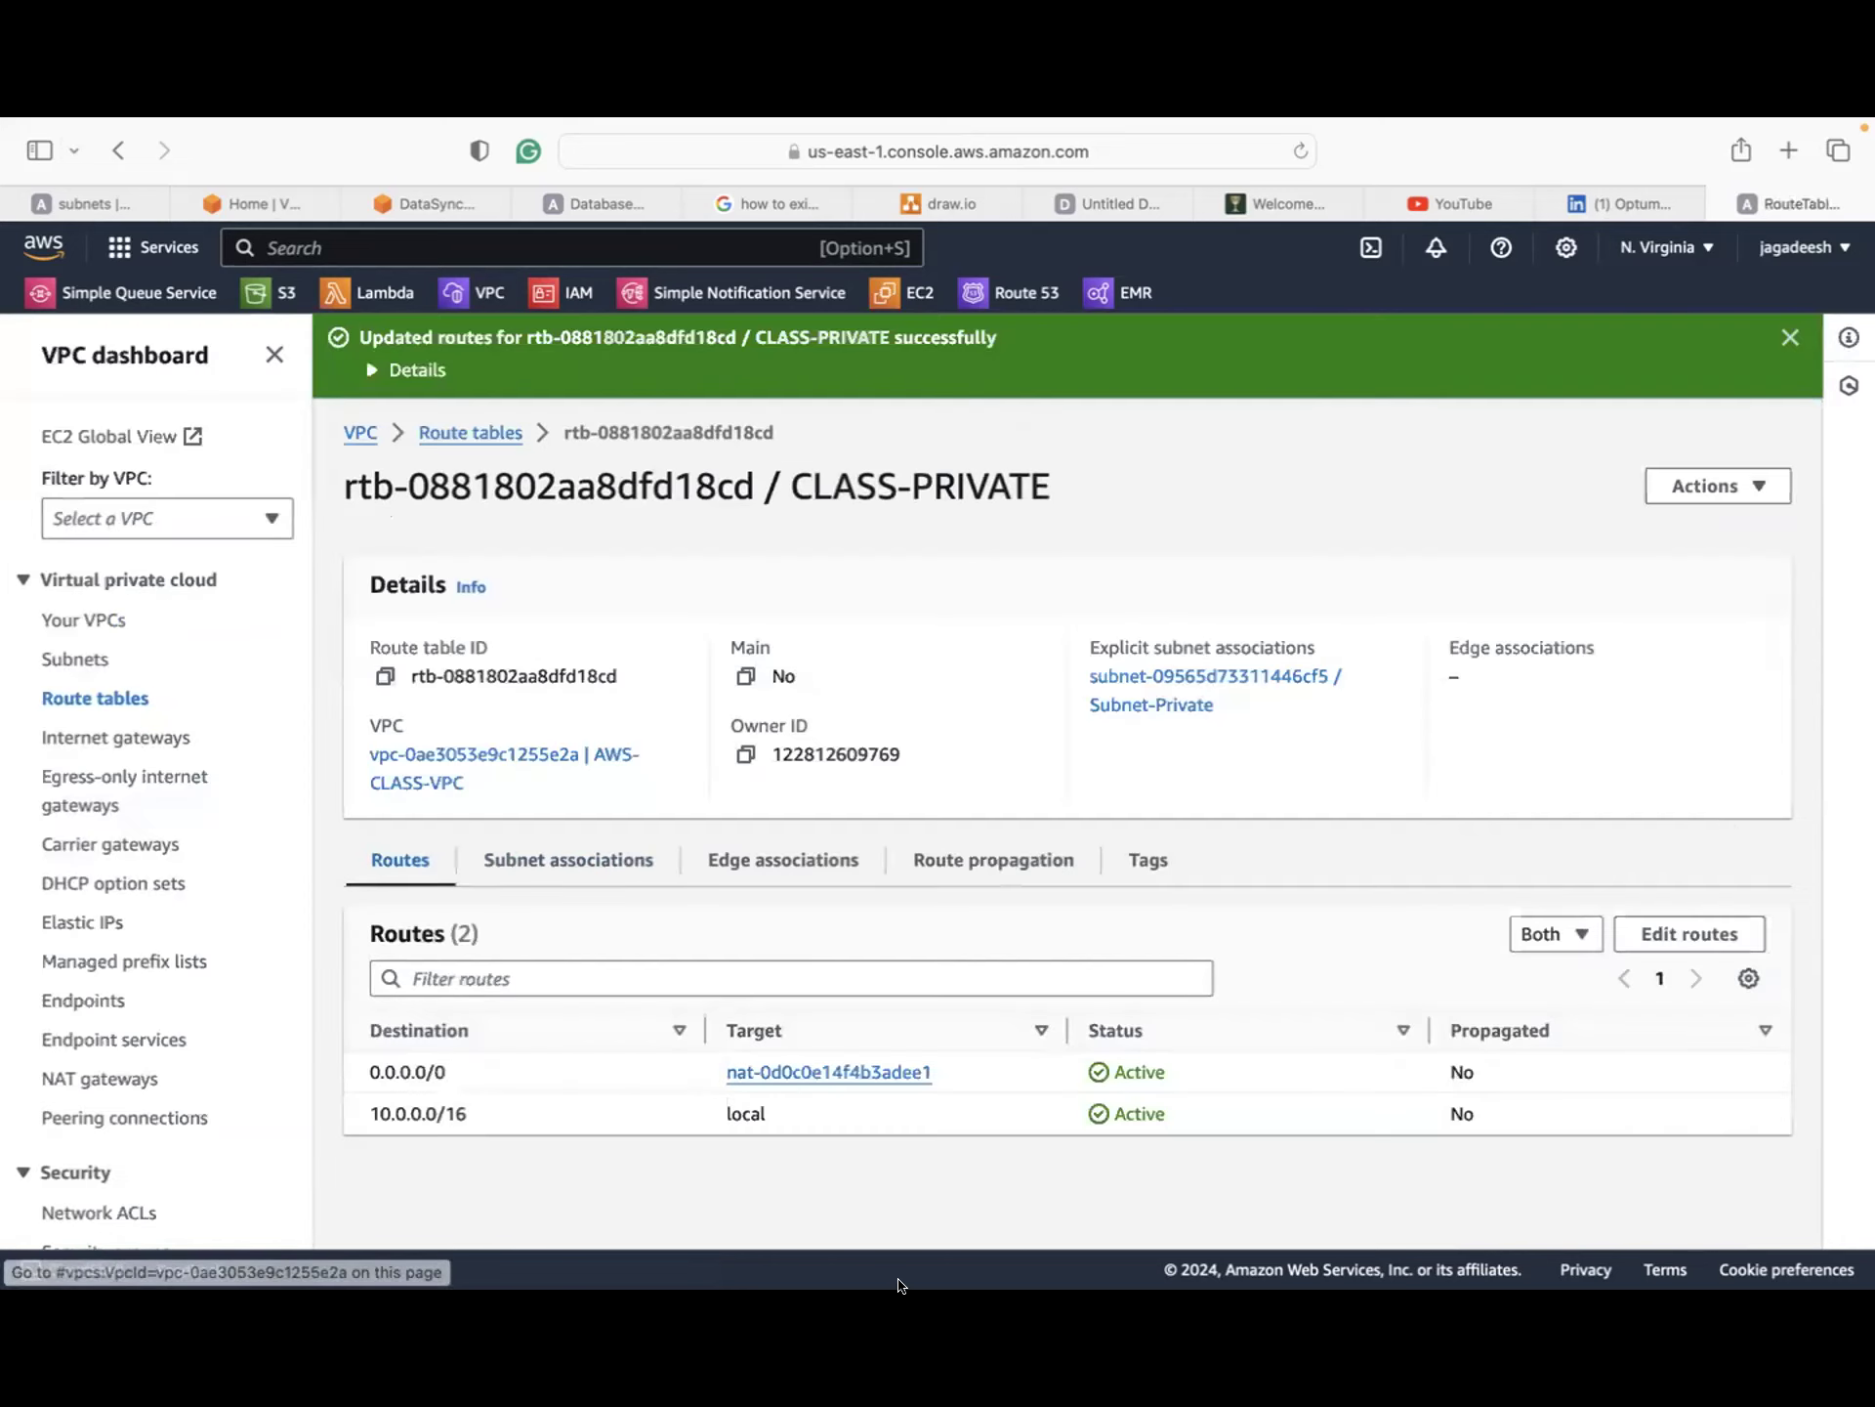
pyautogui.click(518, 858)
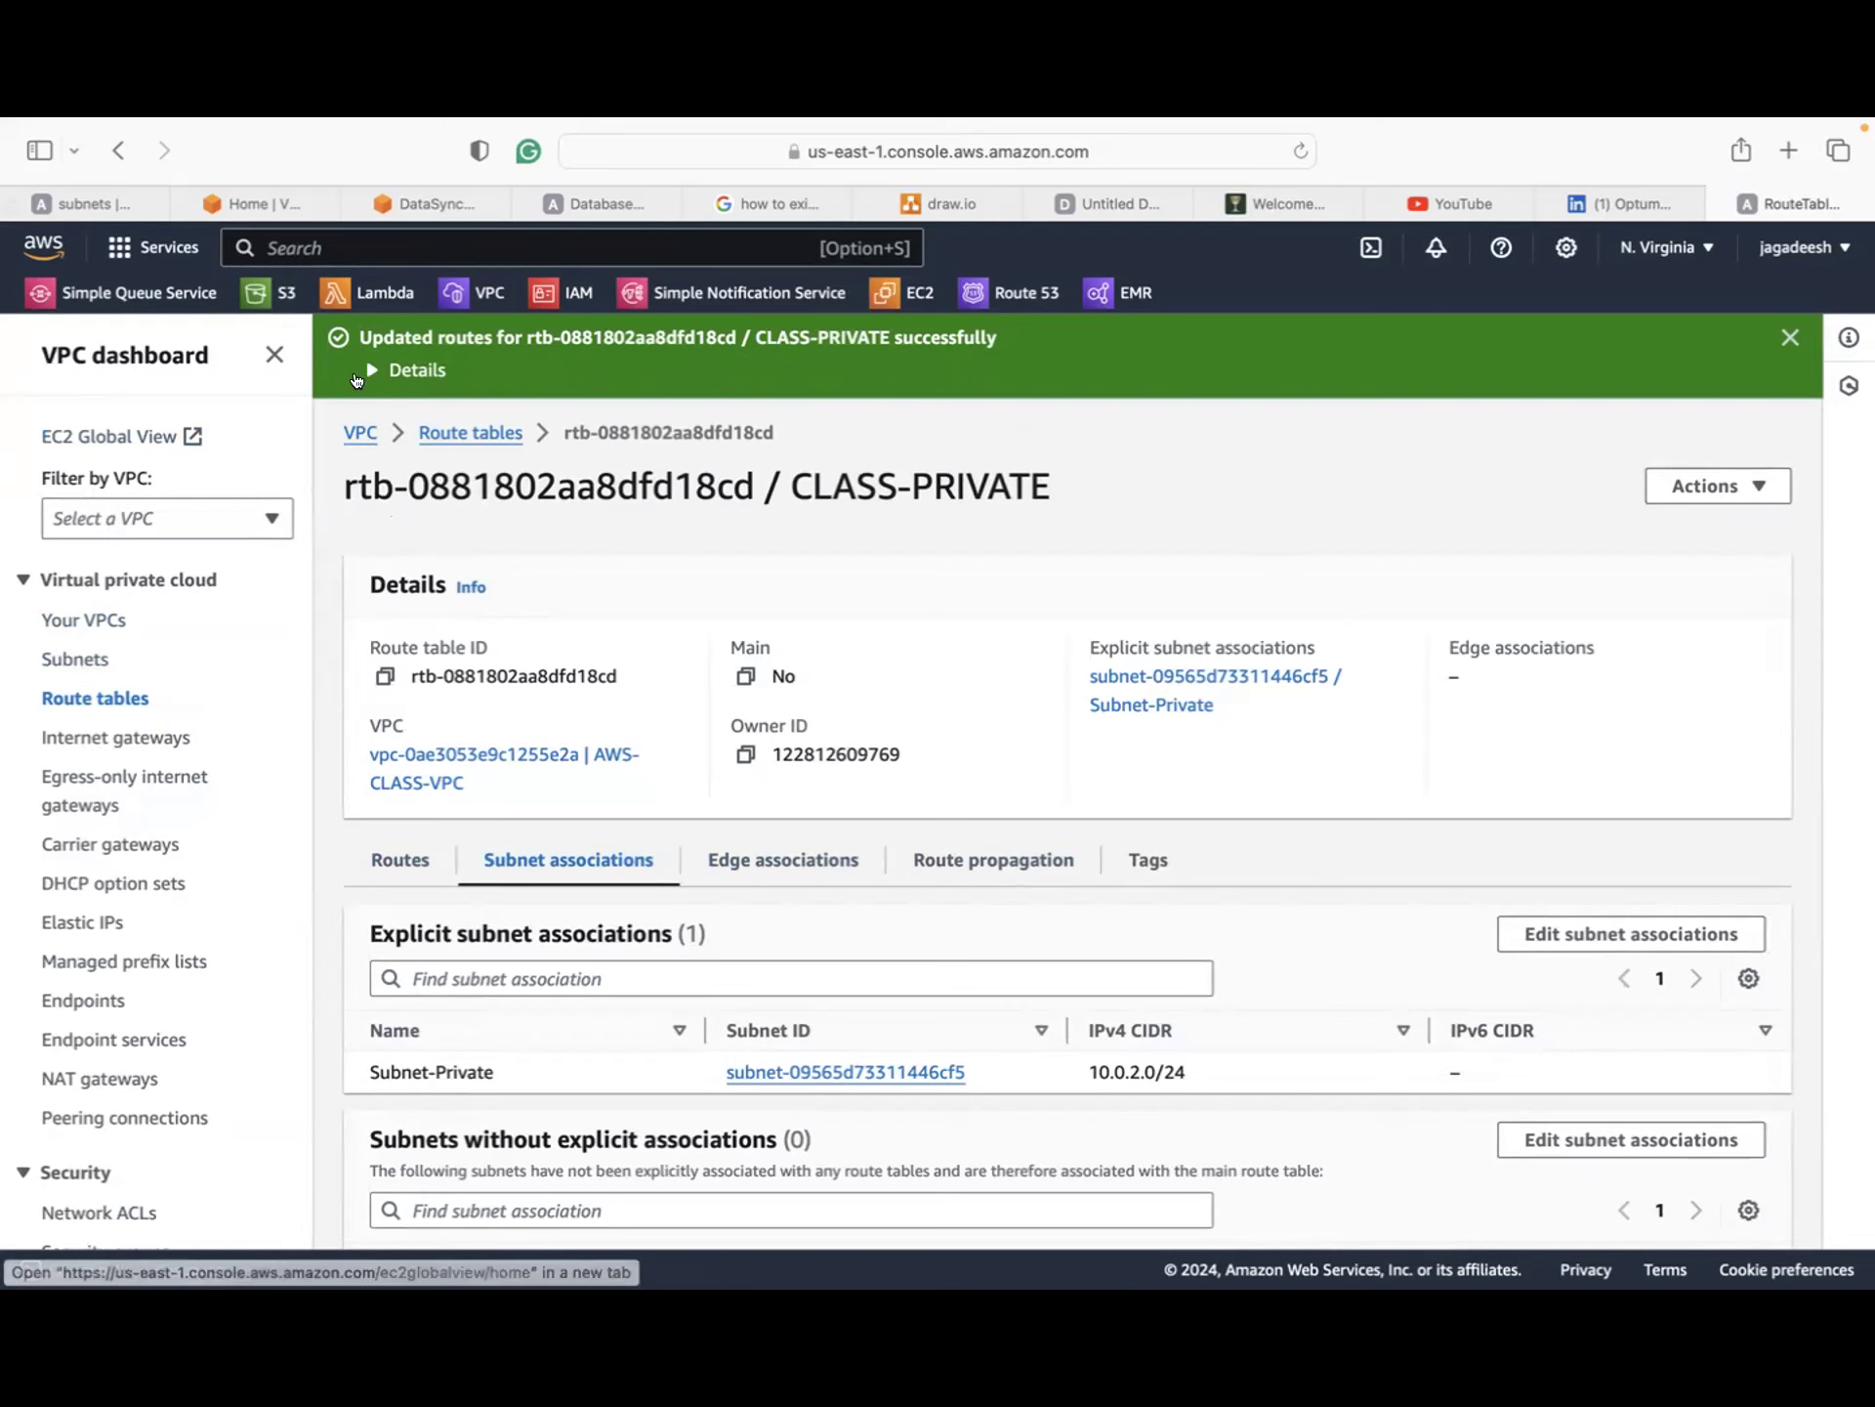
# Step: Go to the EC2 service and start launching an instance named Public-EC2
pyautogui.click(399, 244)
pyautogui.write('ec2')
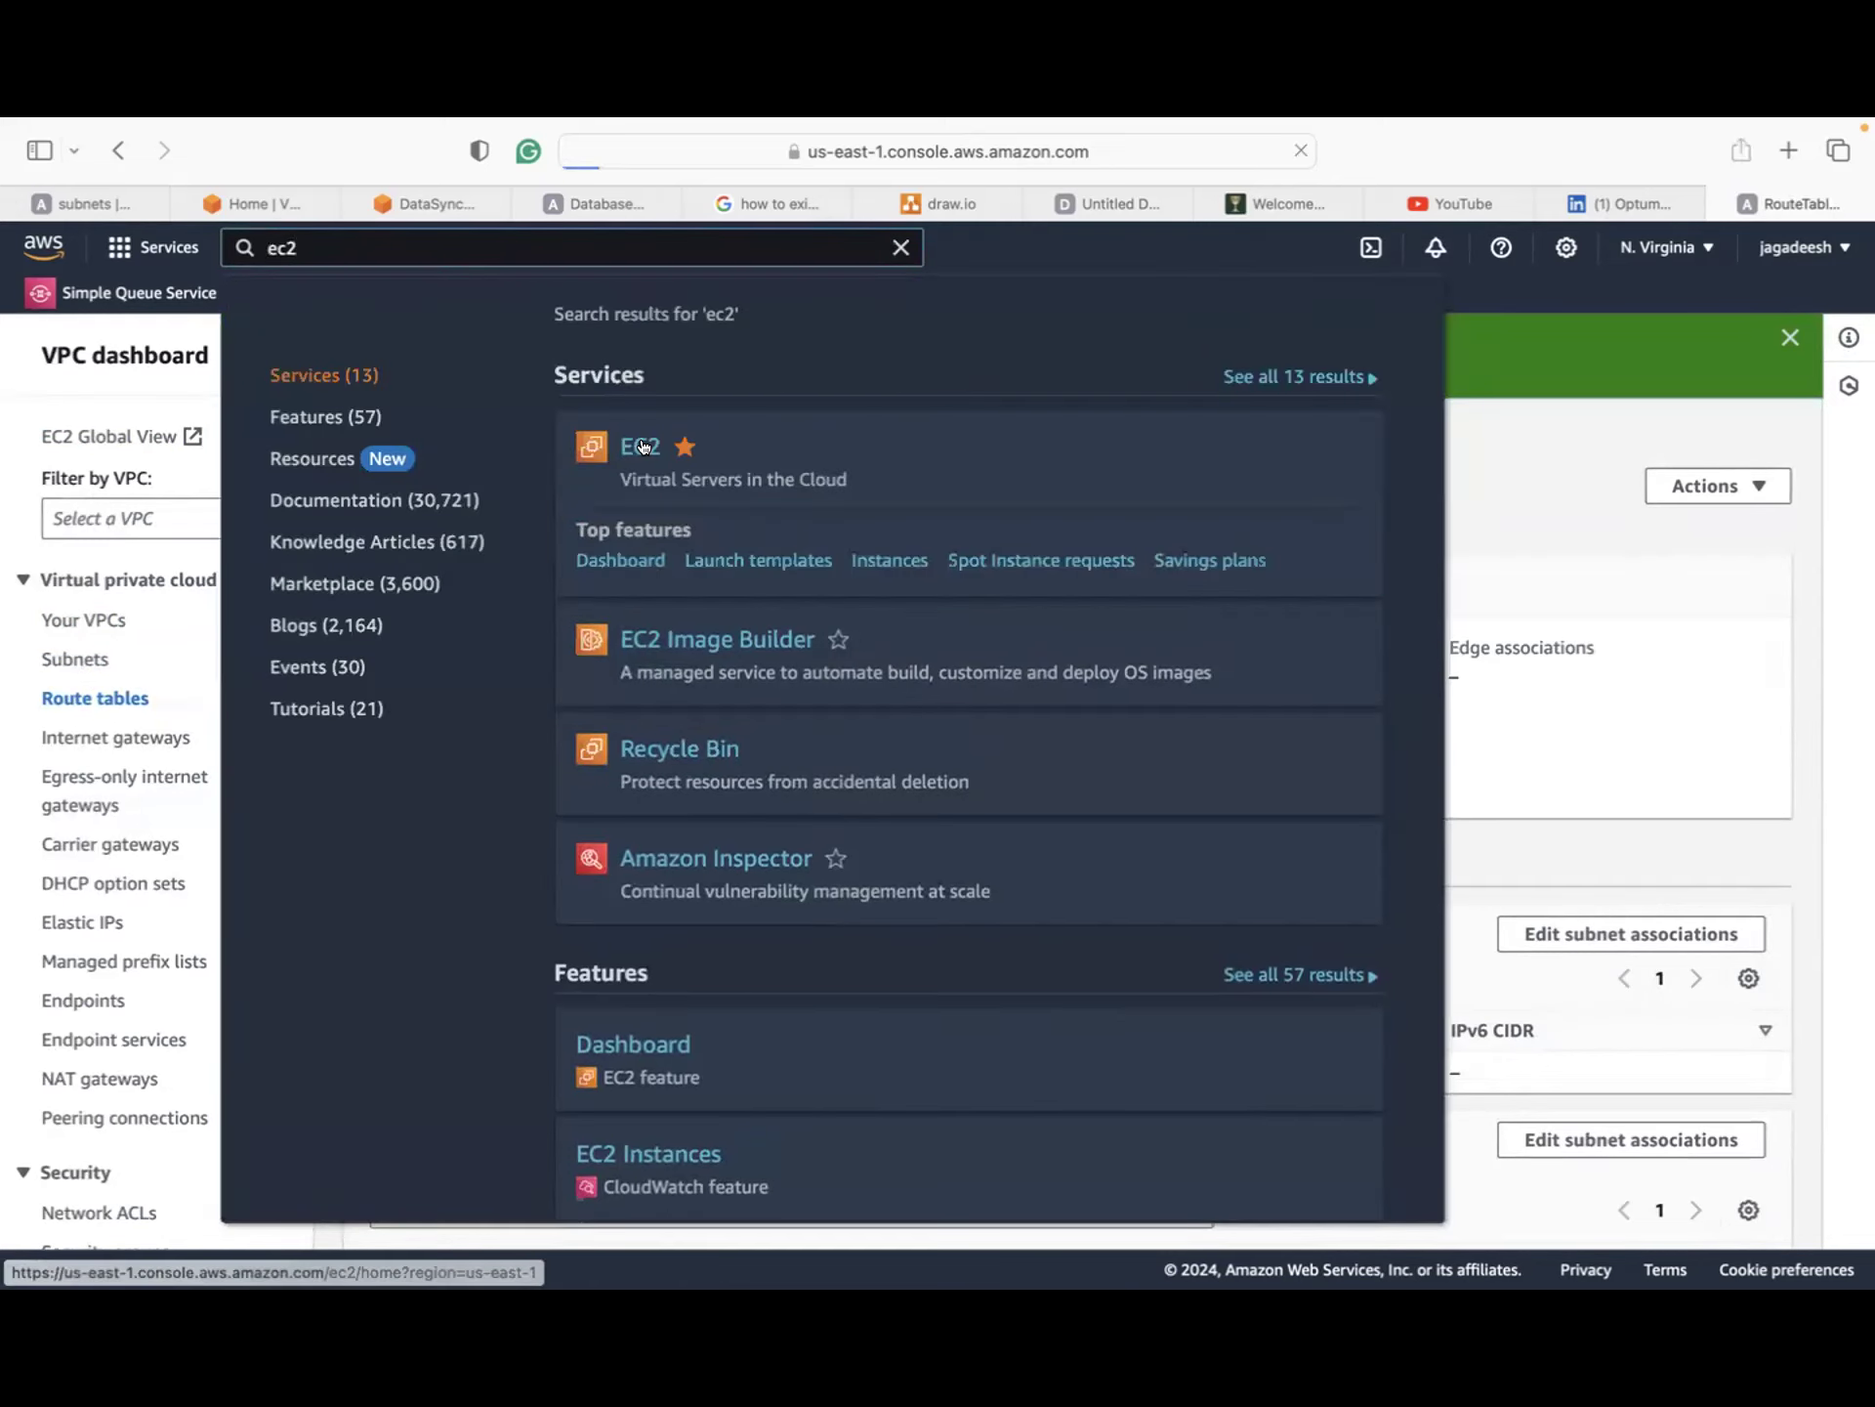
pyautogui.click(644, 446)
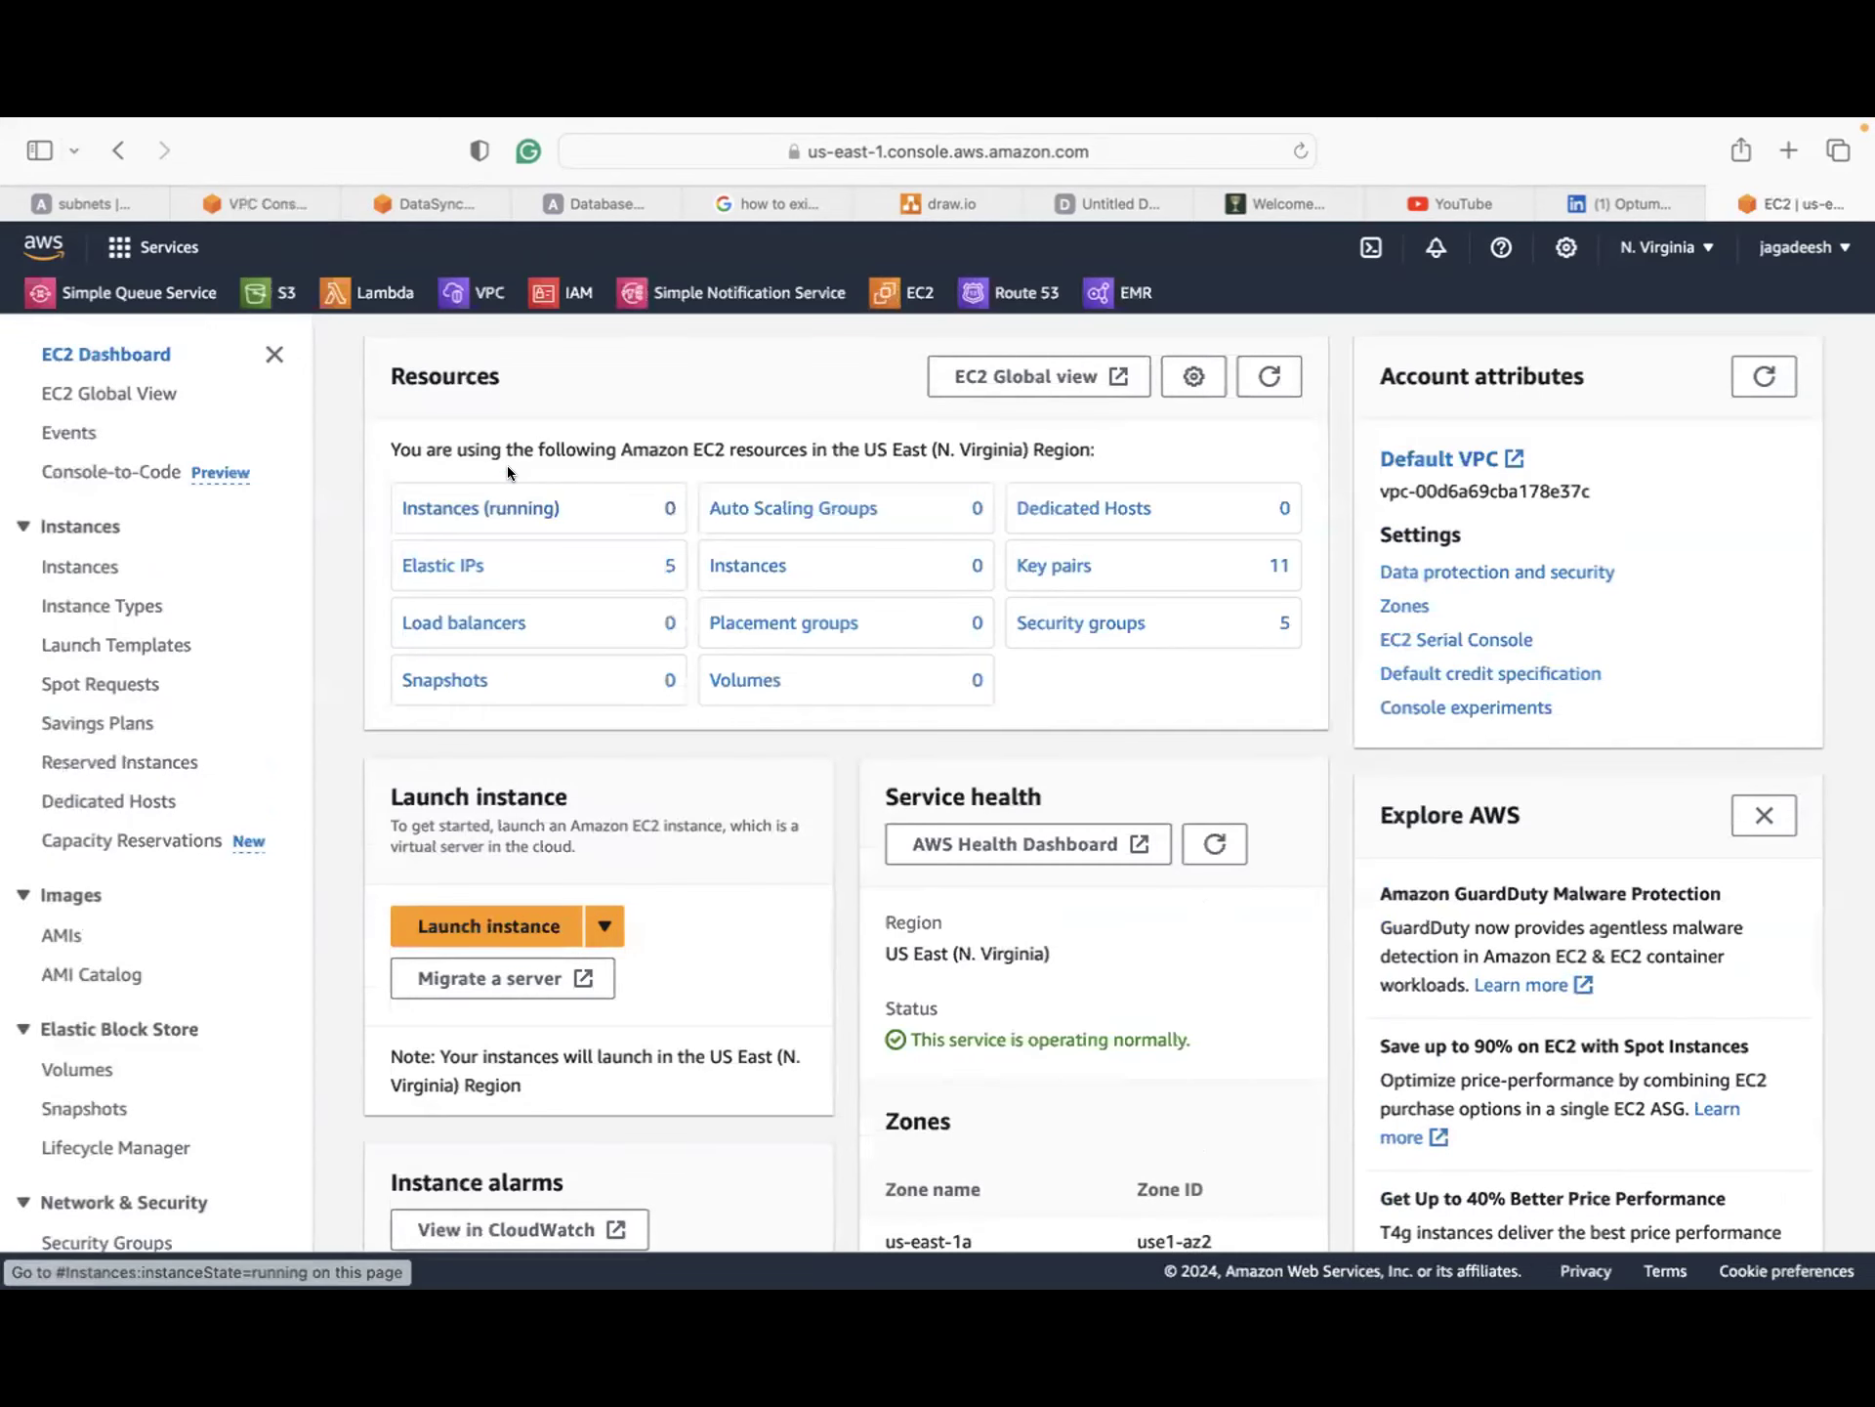
pyautogui.click(493, 505)
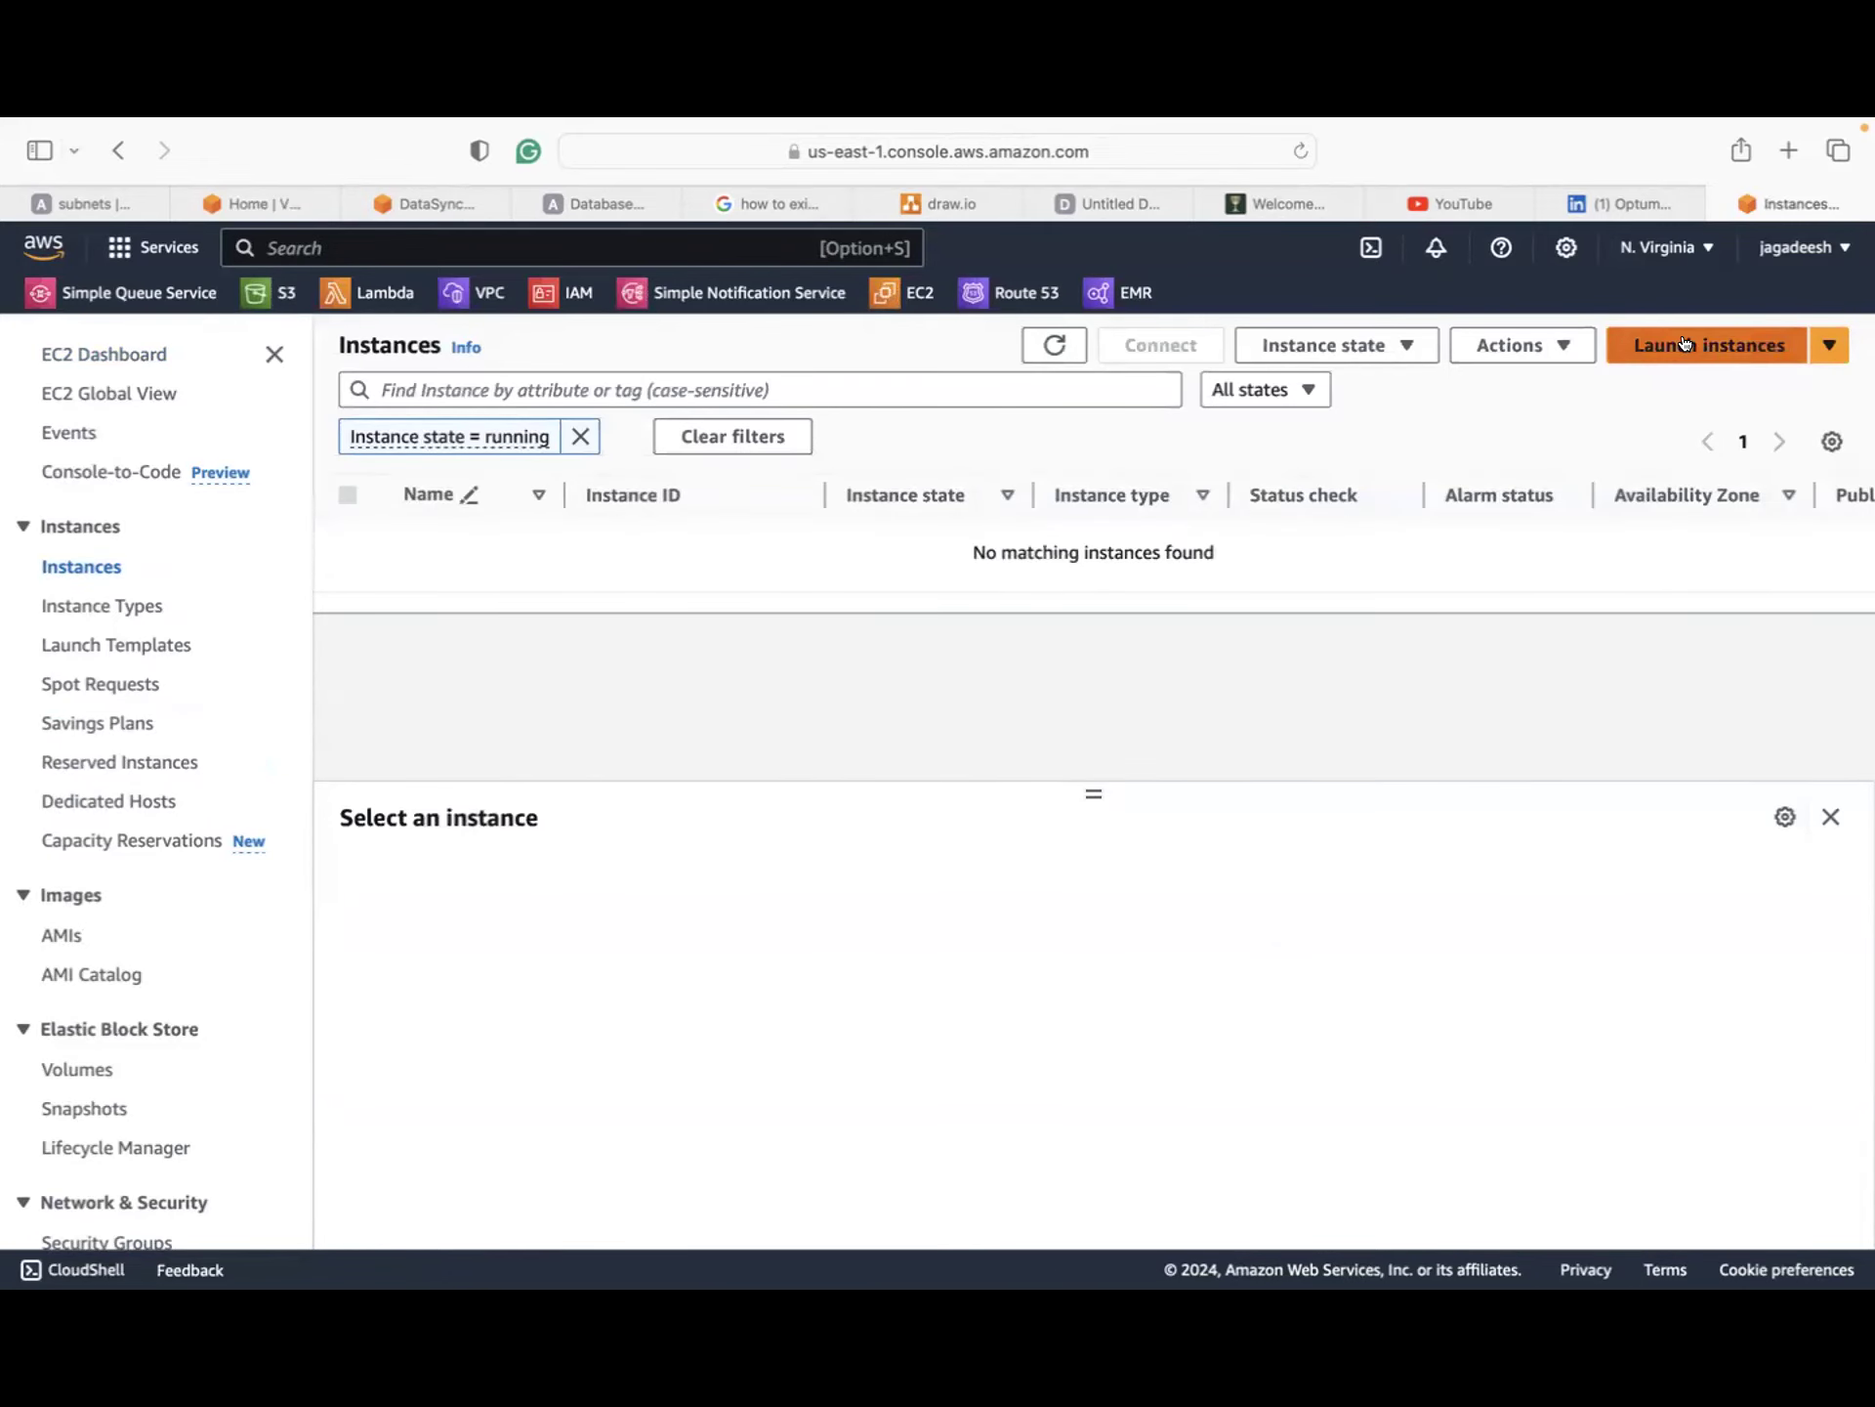
pyautogui.click(1684, 342)
pyautogui.scroll(-3, 614, 754)
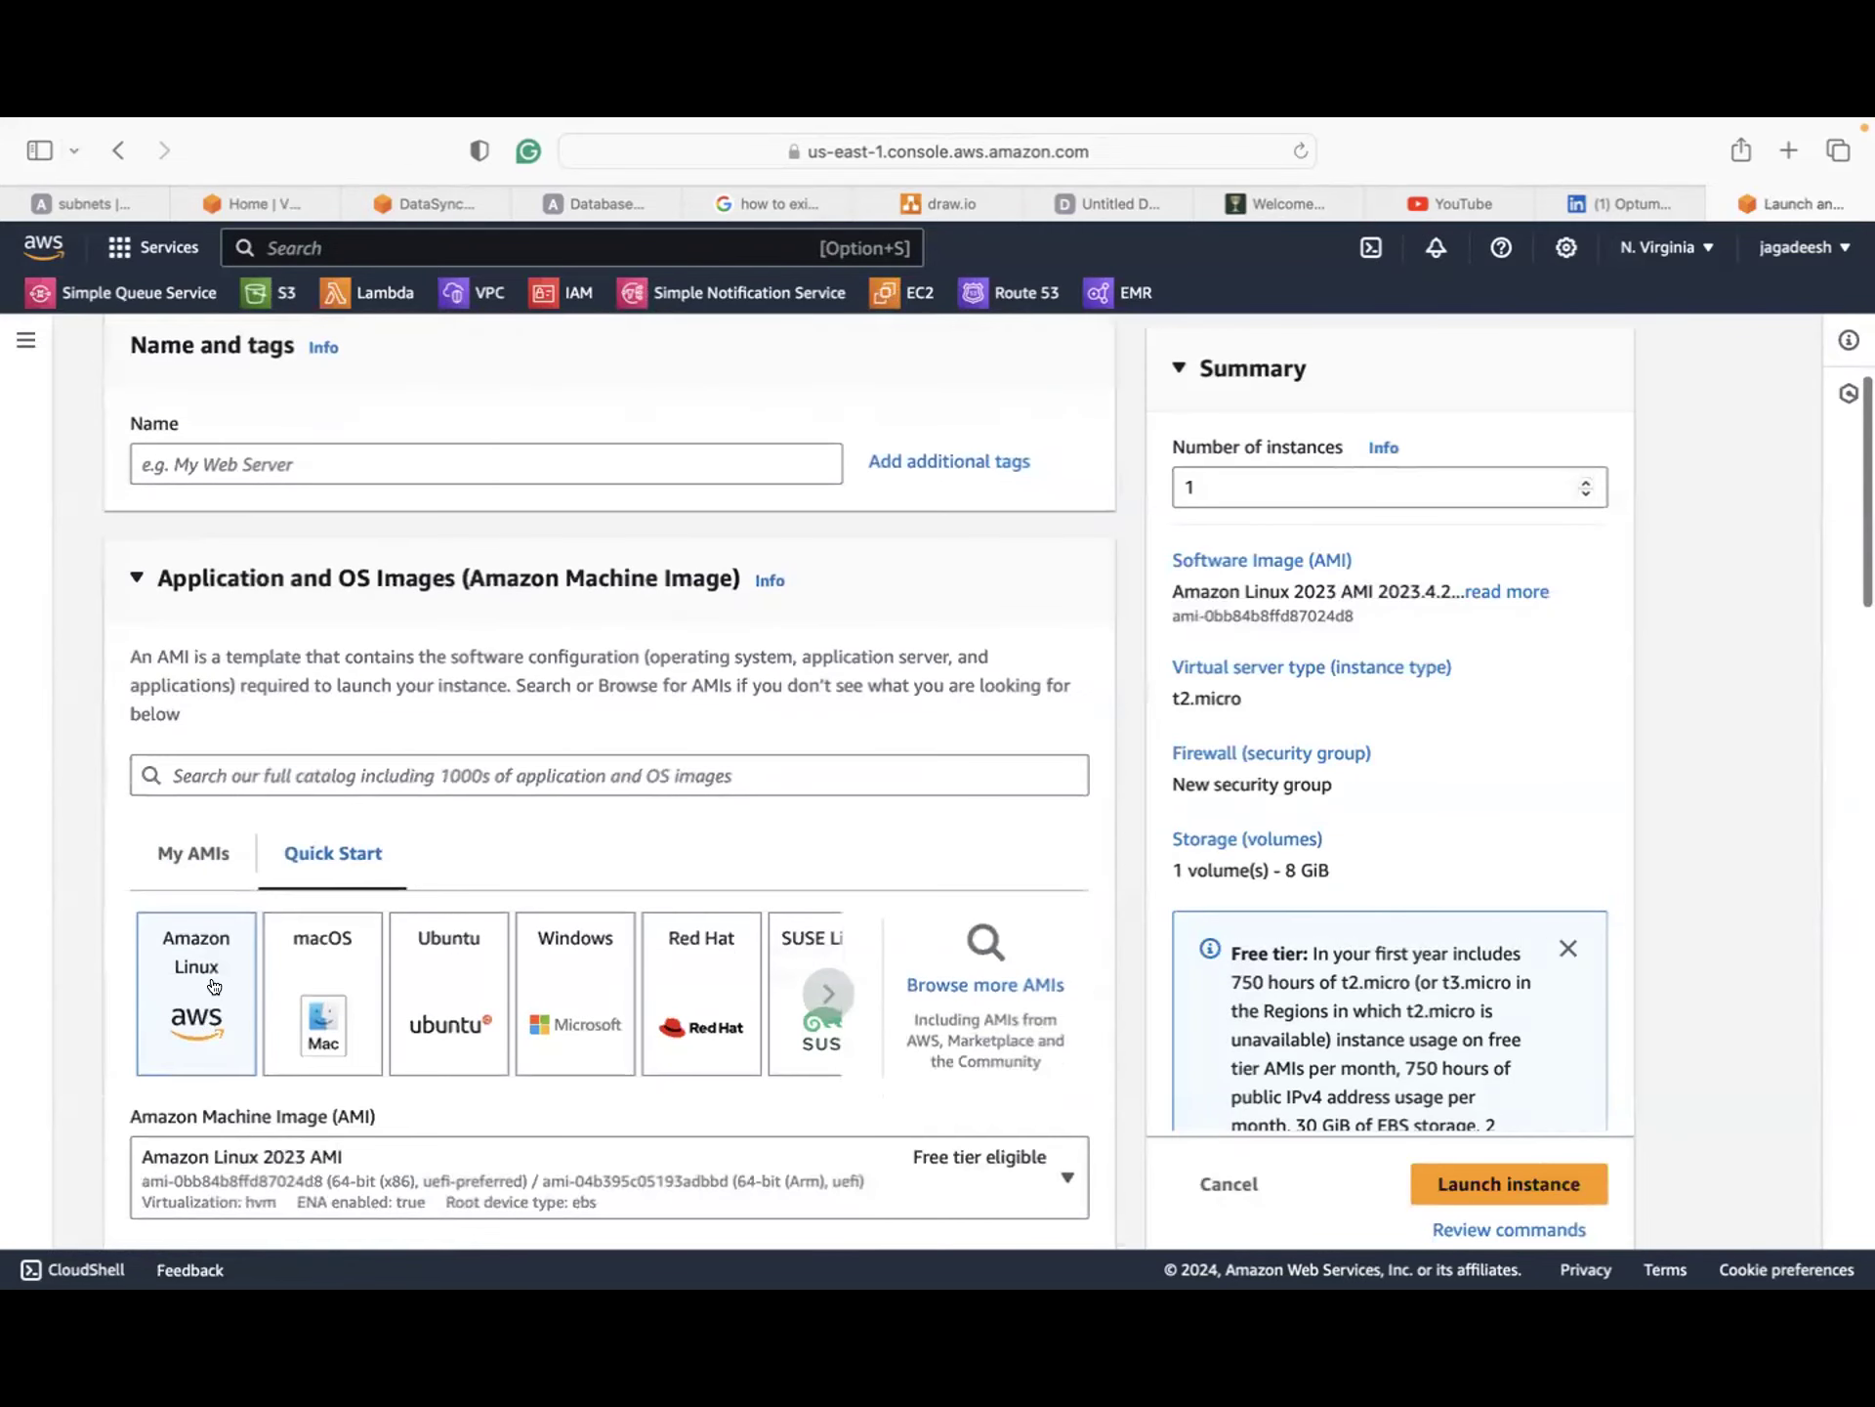
pyautogui.click(385, 460)
pyautogui.write('PU')
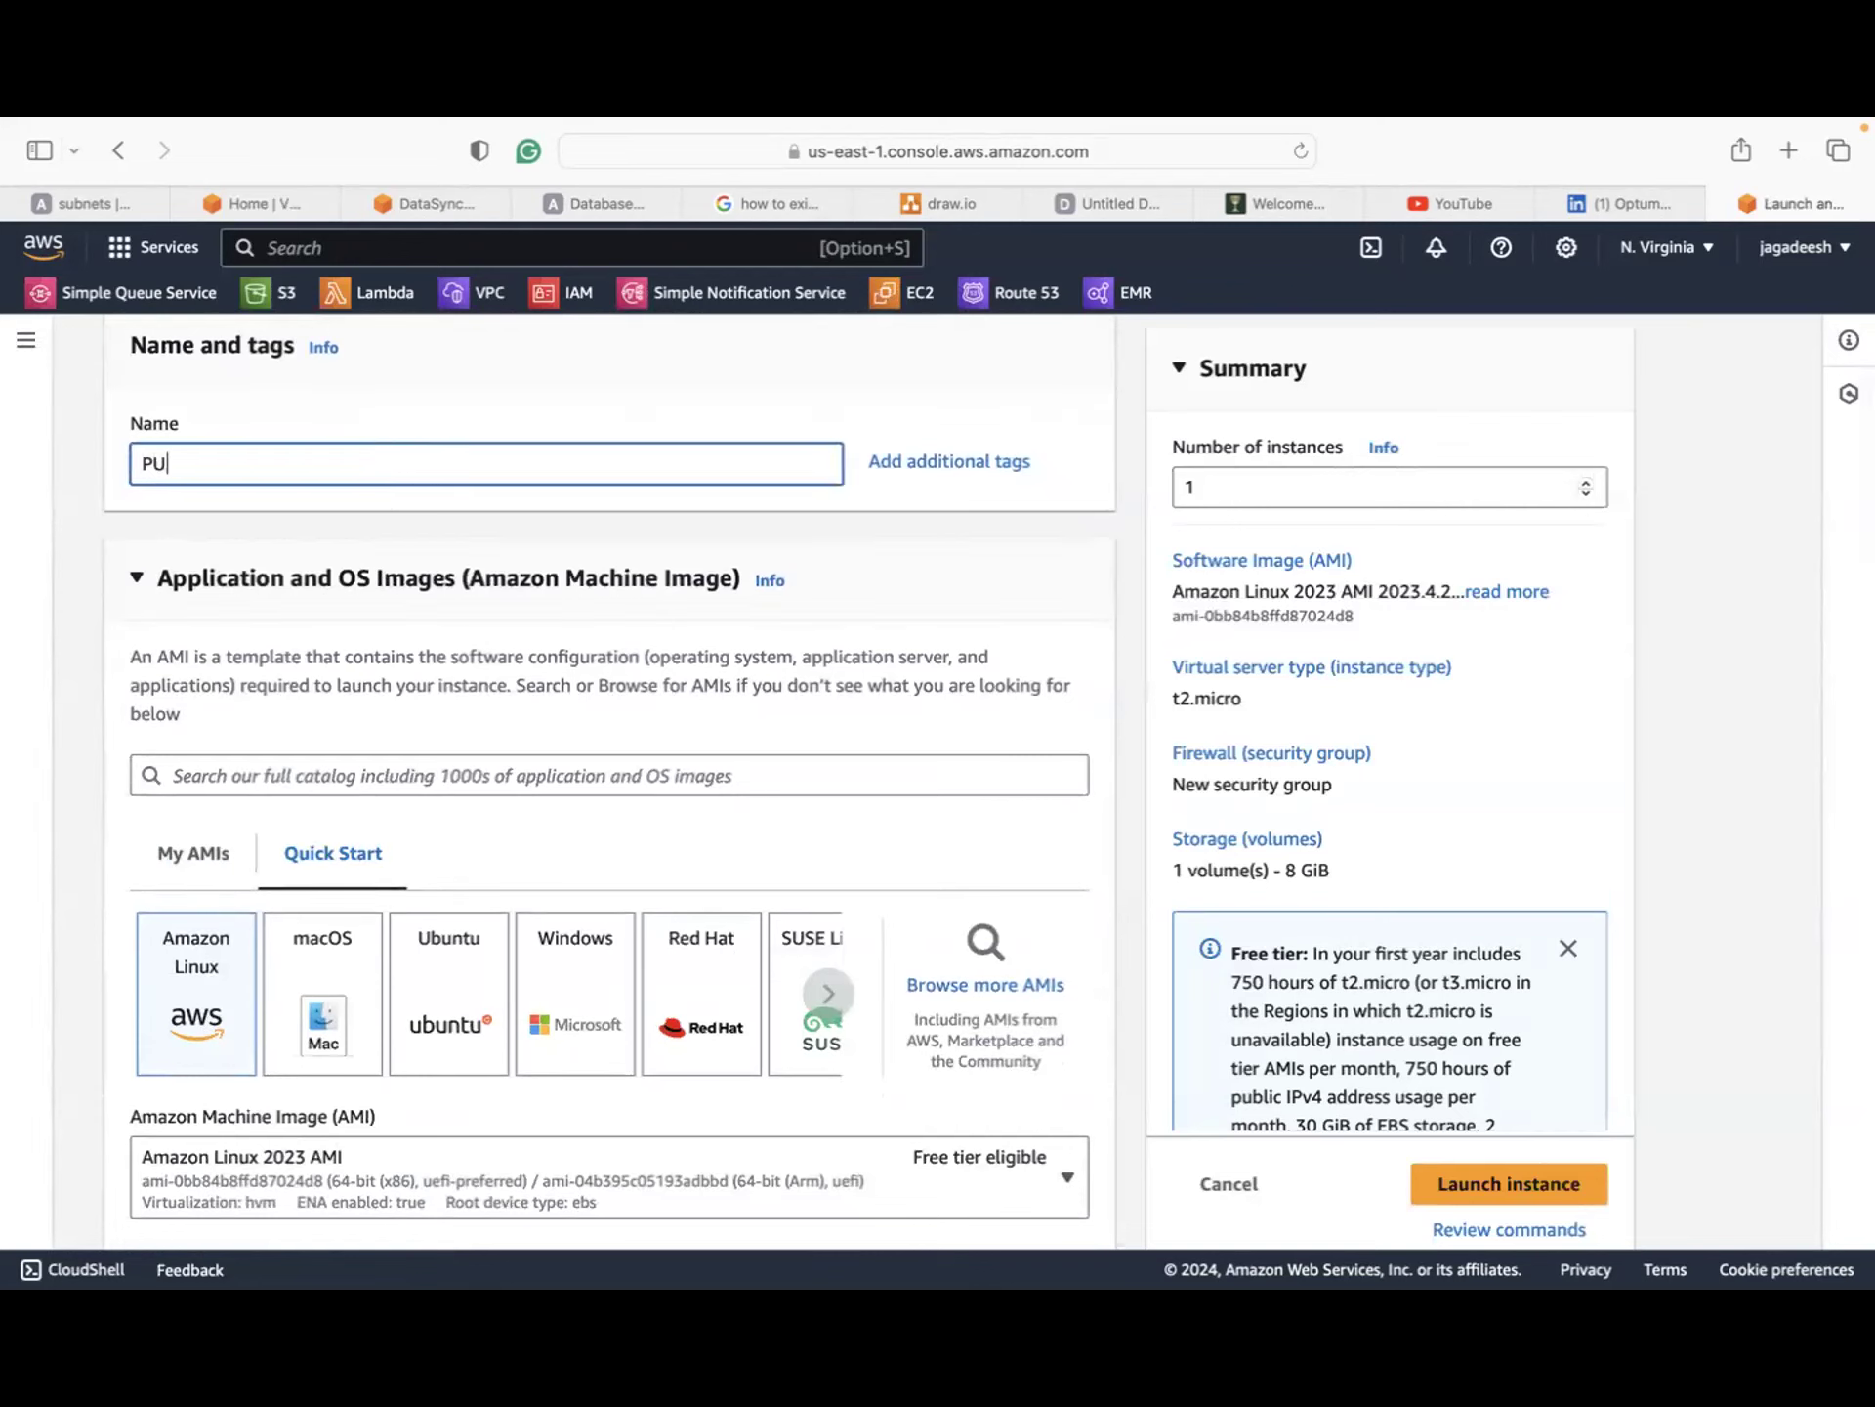
pyautogui.write('ublic-EC2')
# Step: Choose the existing key pair awsclass for the Public-EC2 instance login
pyautogui.scroll(-10, 425, 860)
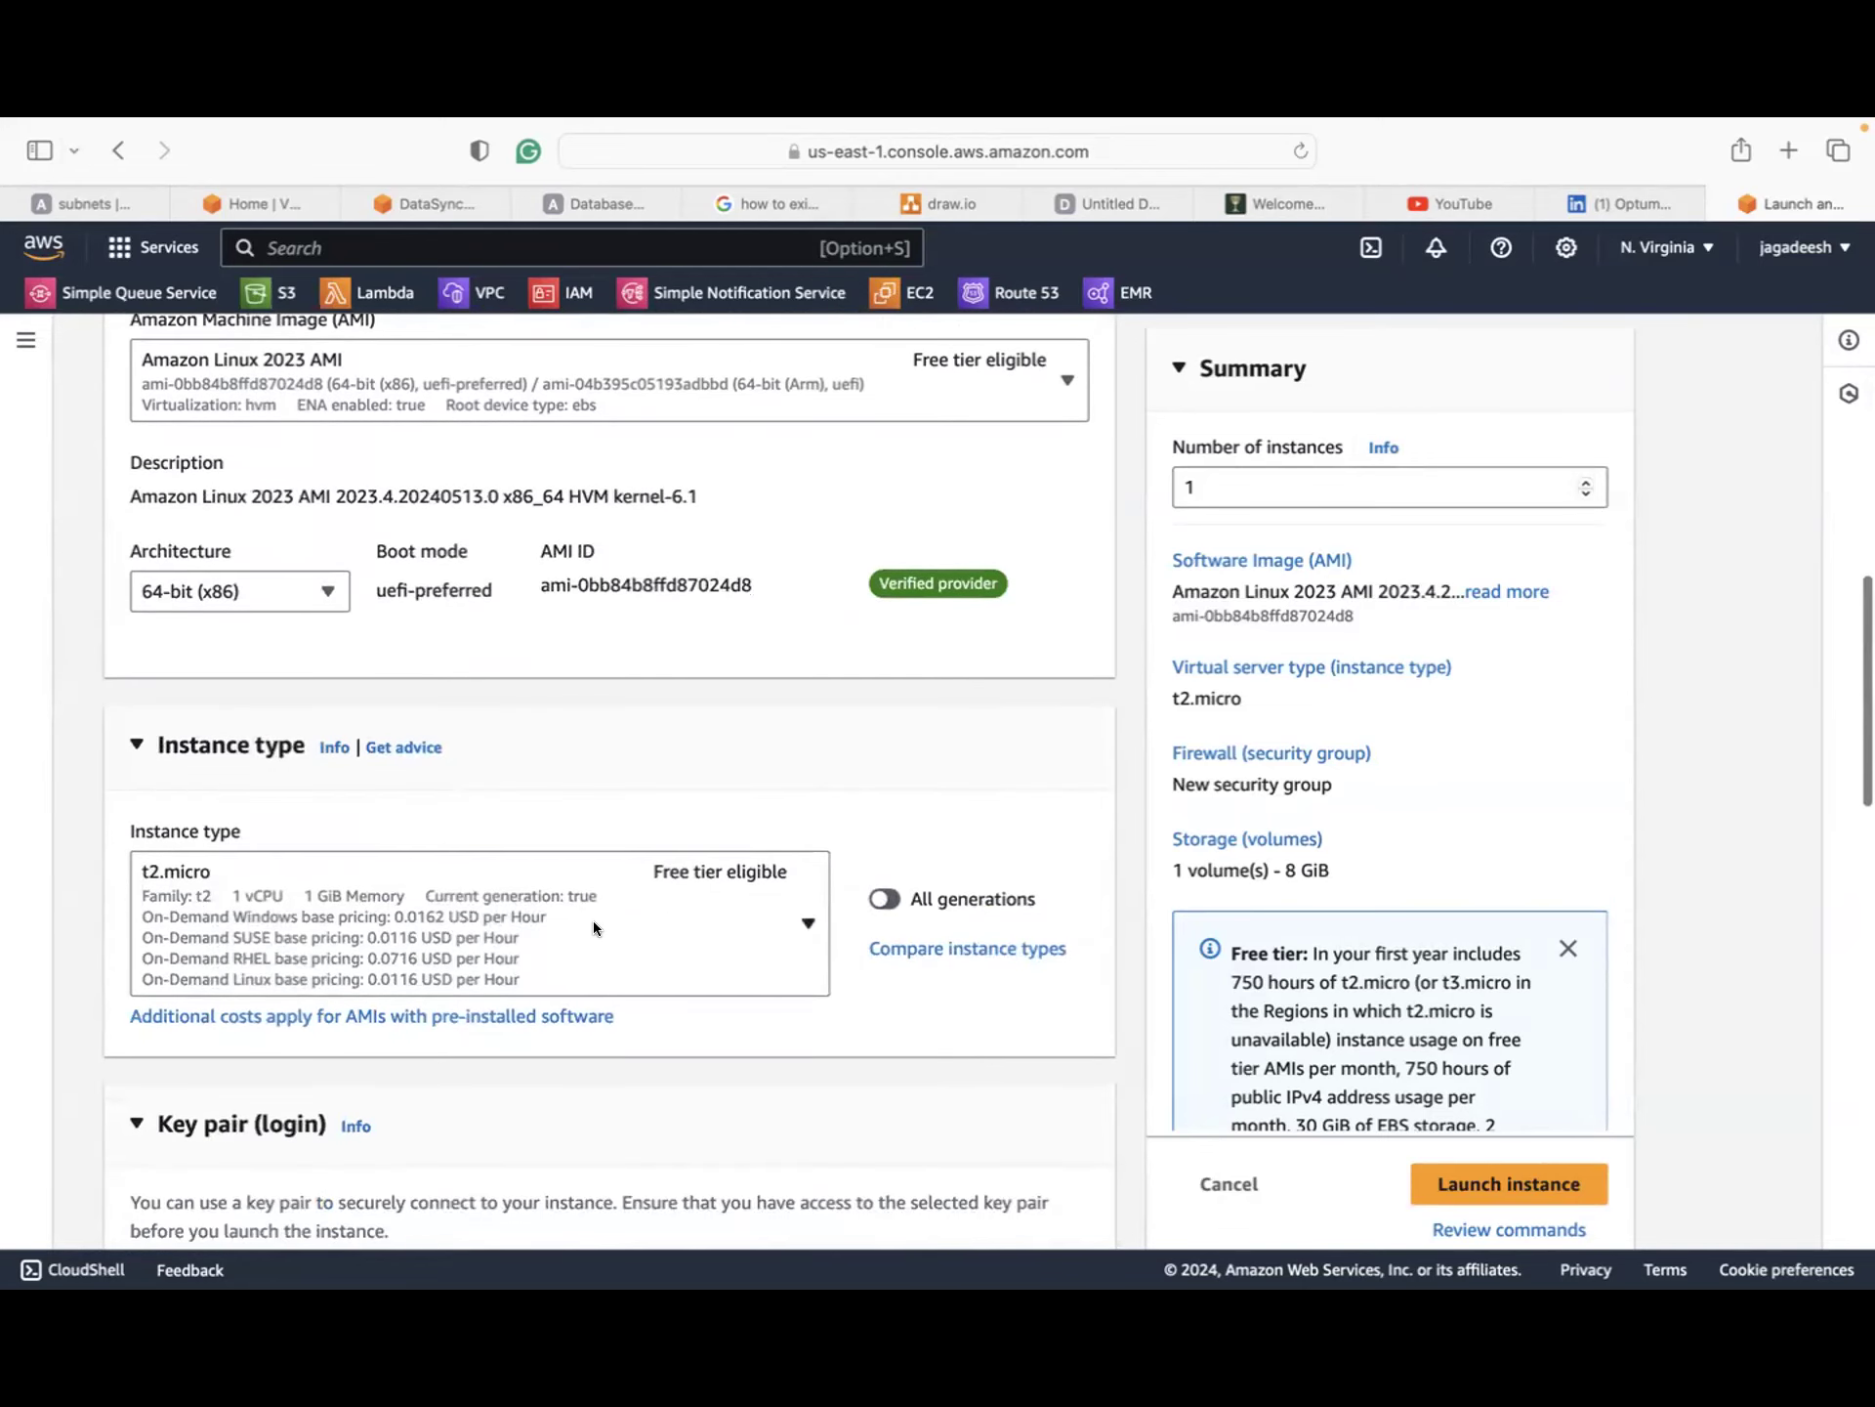
pyautogui.scroll(-6, 586, 926)
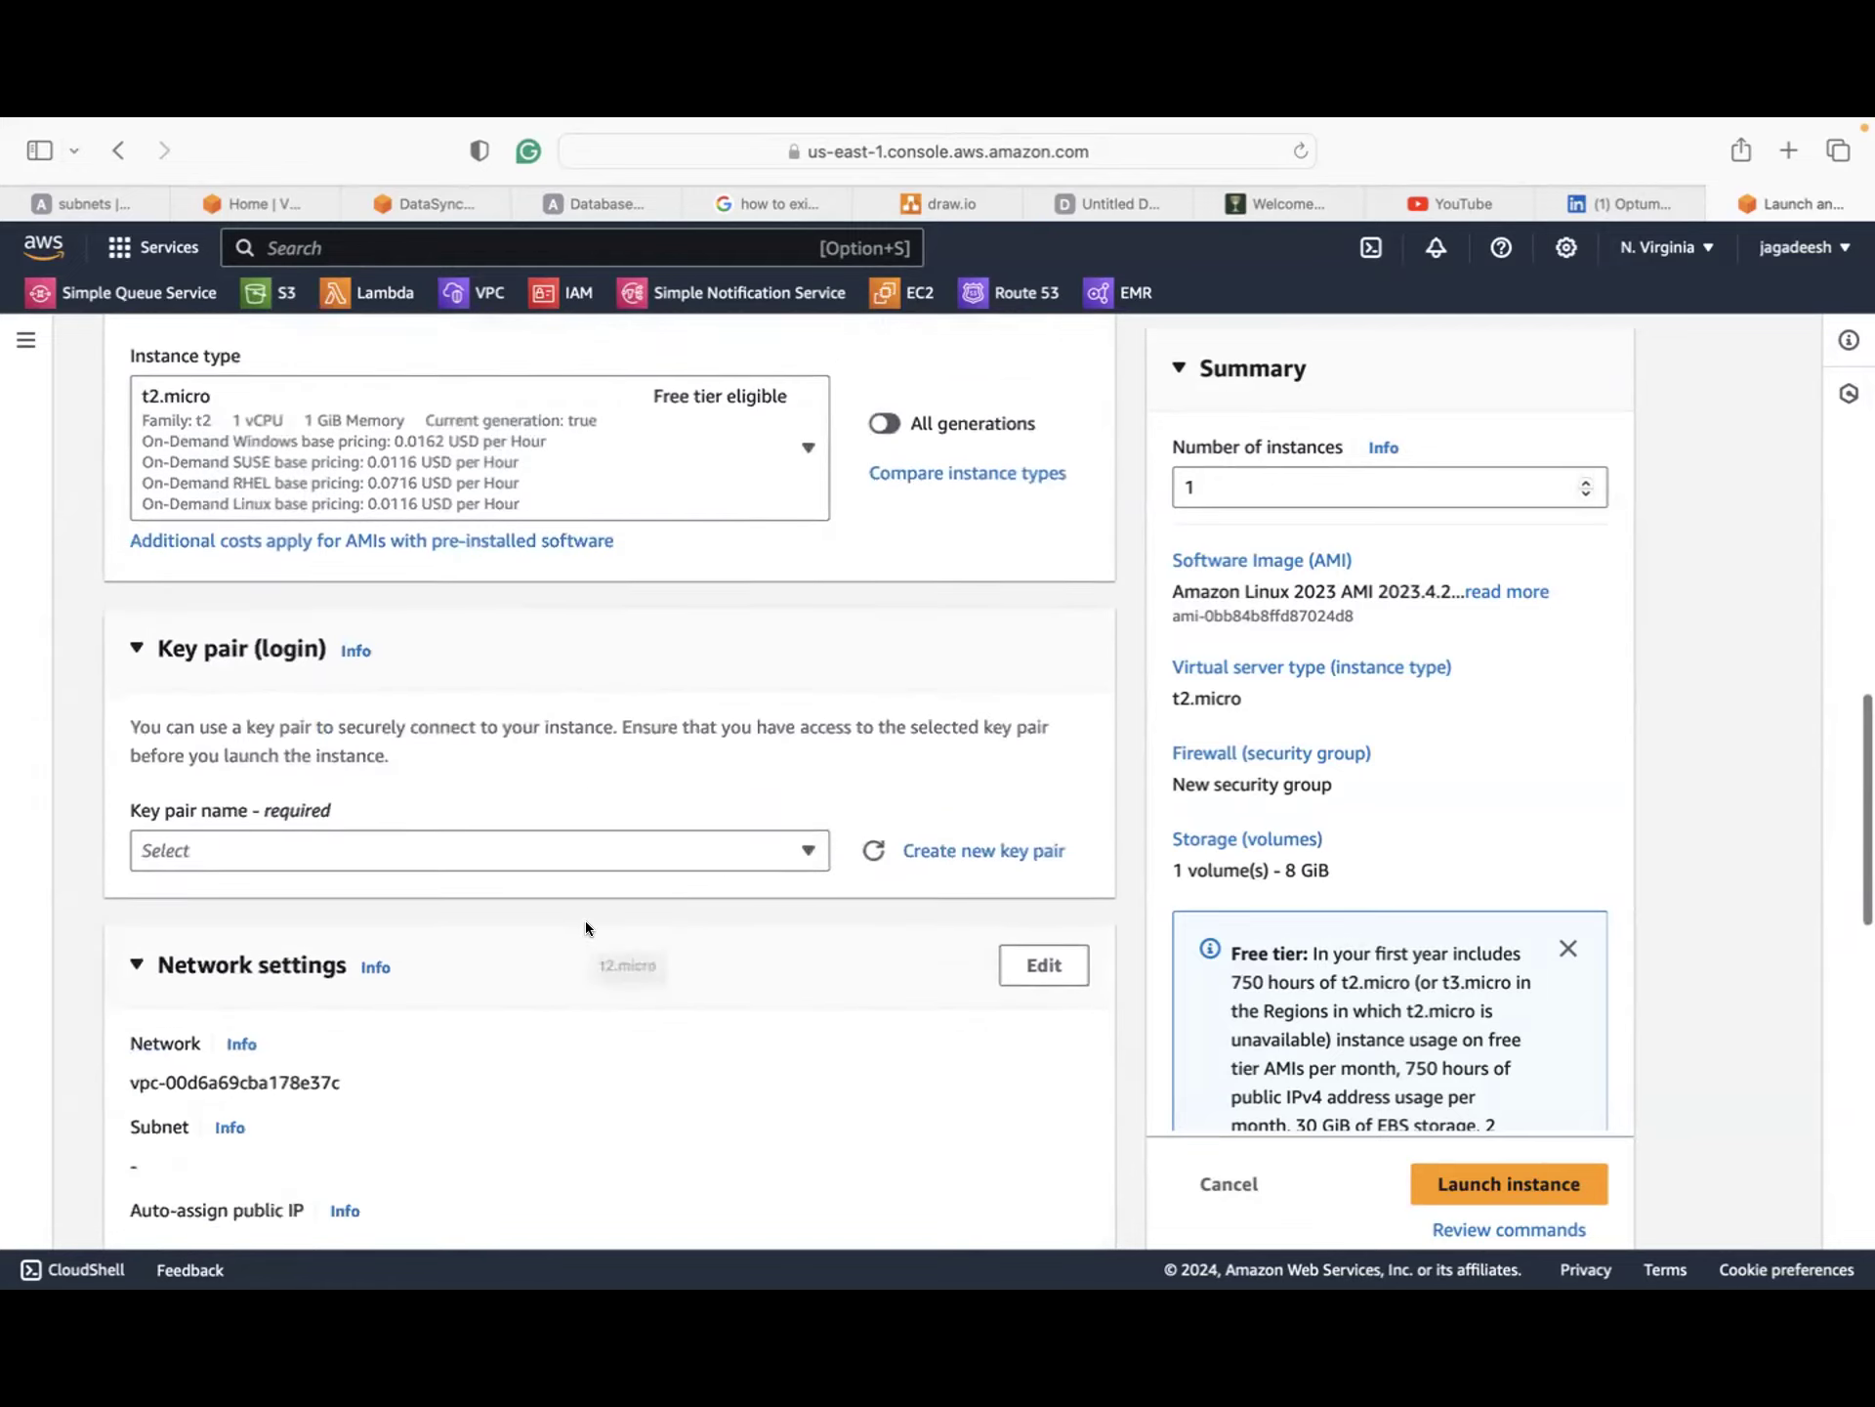
pyautogui.click(483, 777)
pyautogui.scroll(-3, 381, 1038)
pyautogui.scroll(-4, 381, 1039)
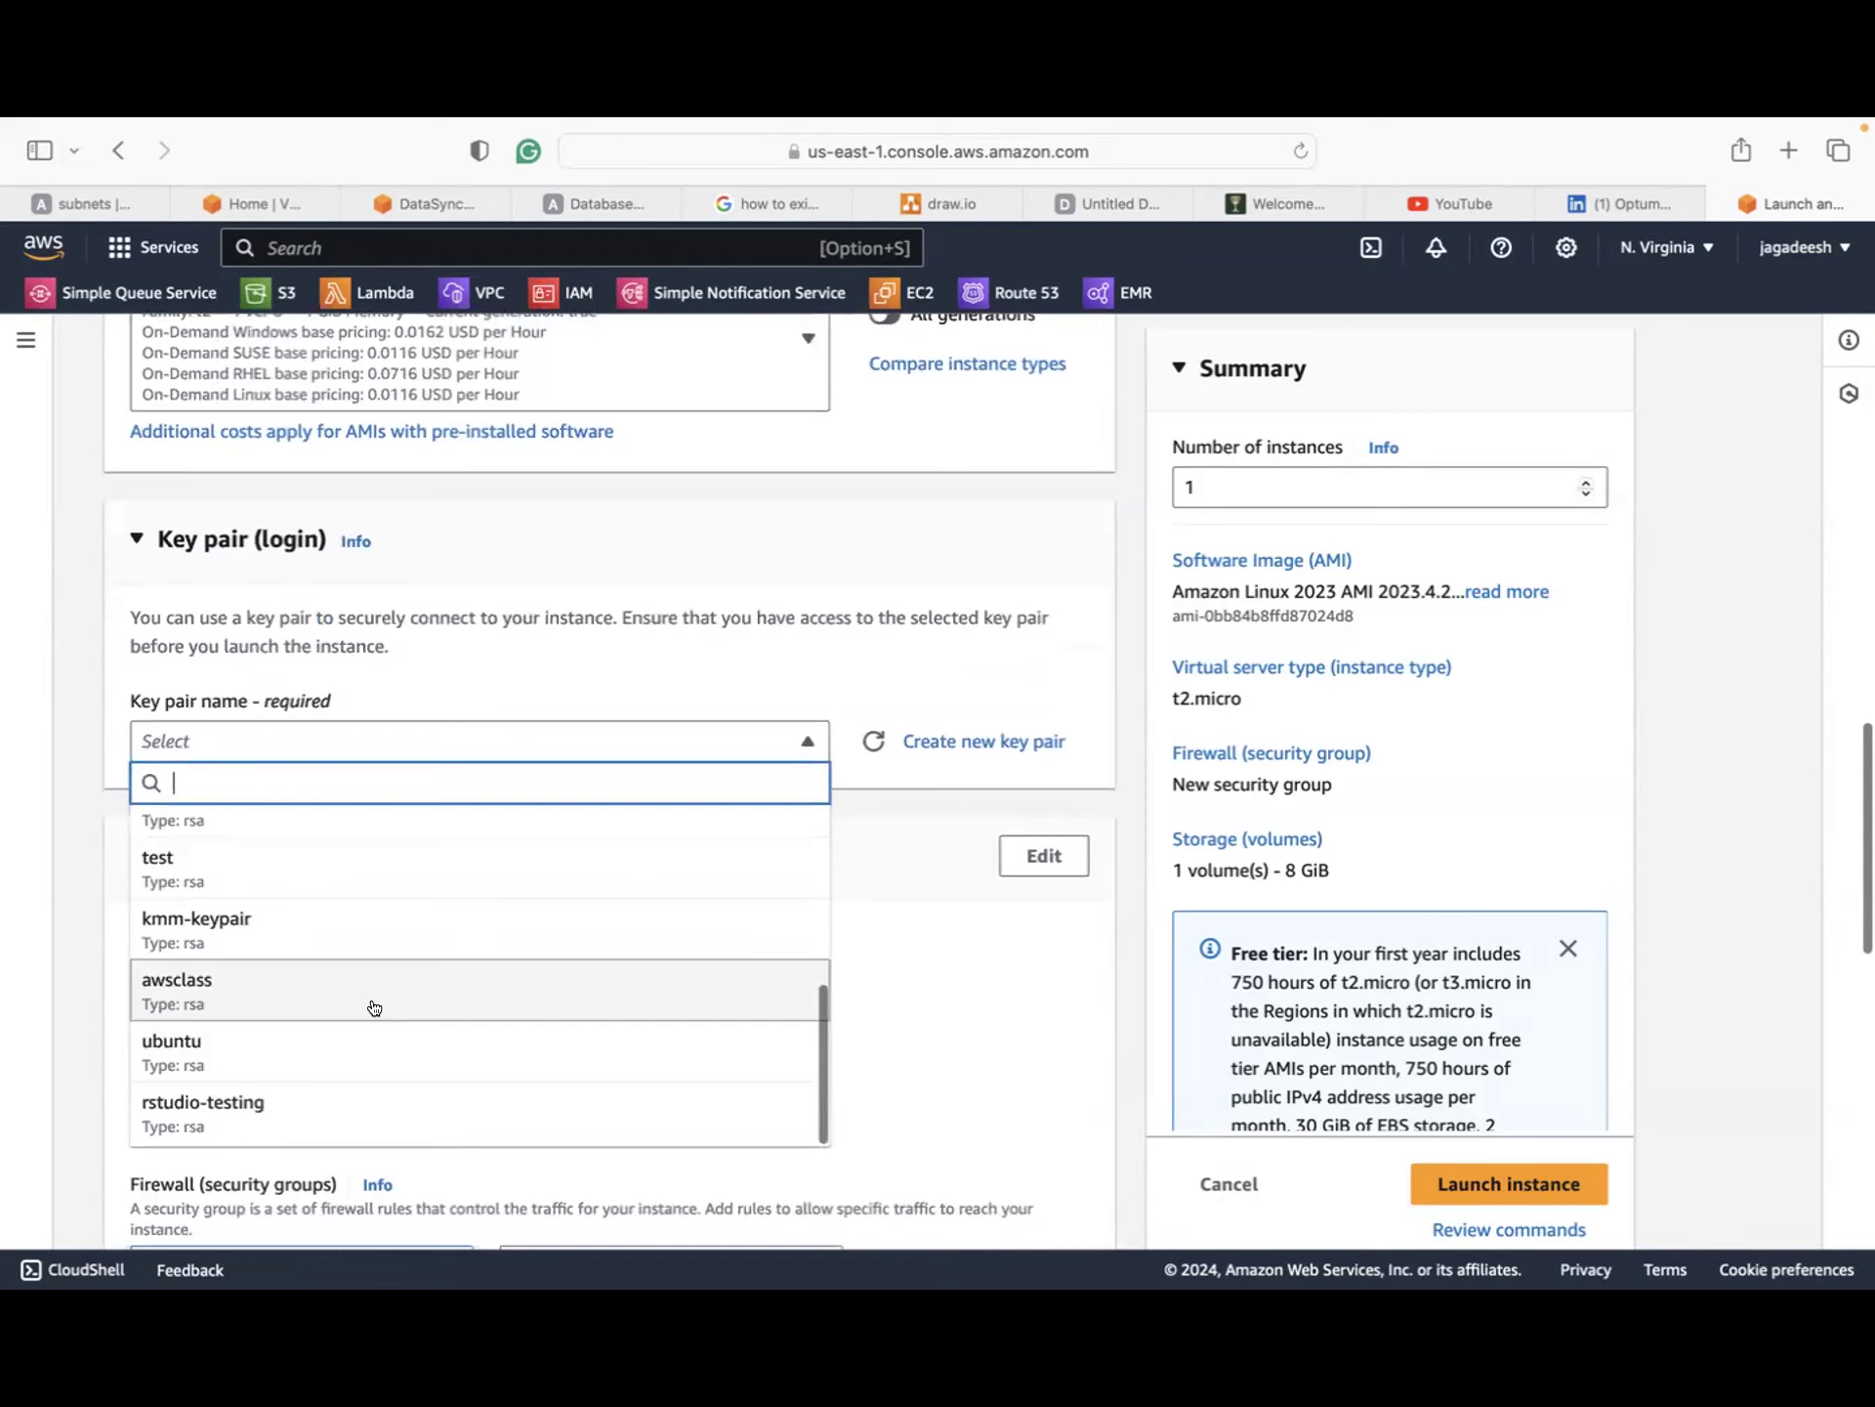
pyautogui.click(374, 1007)
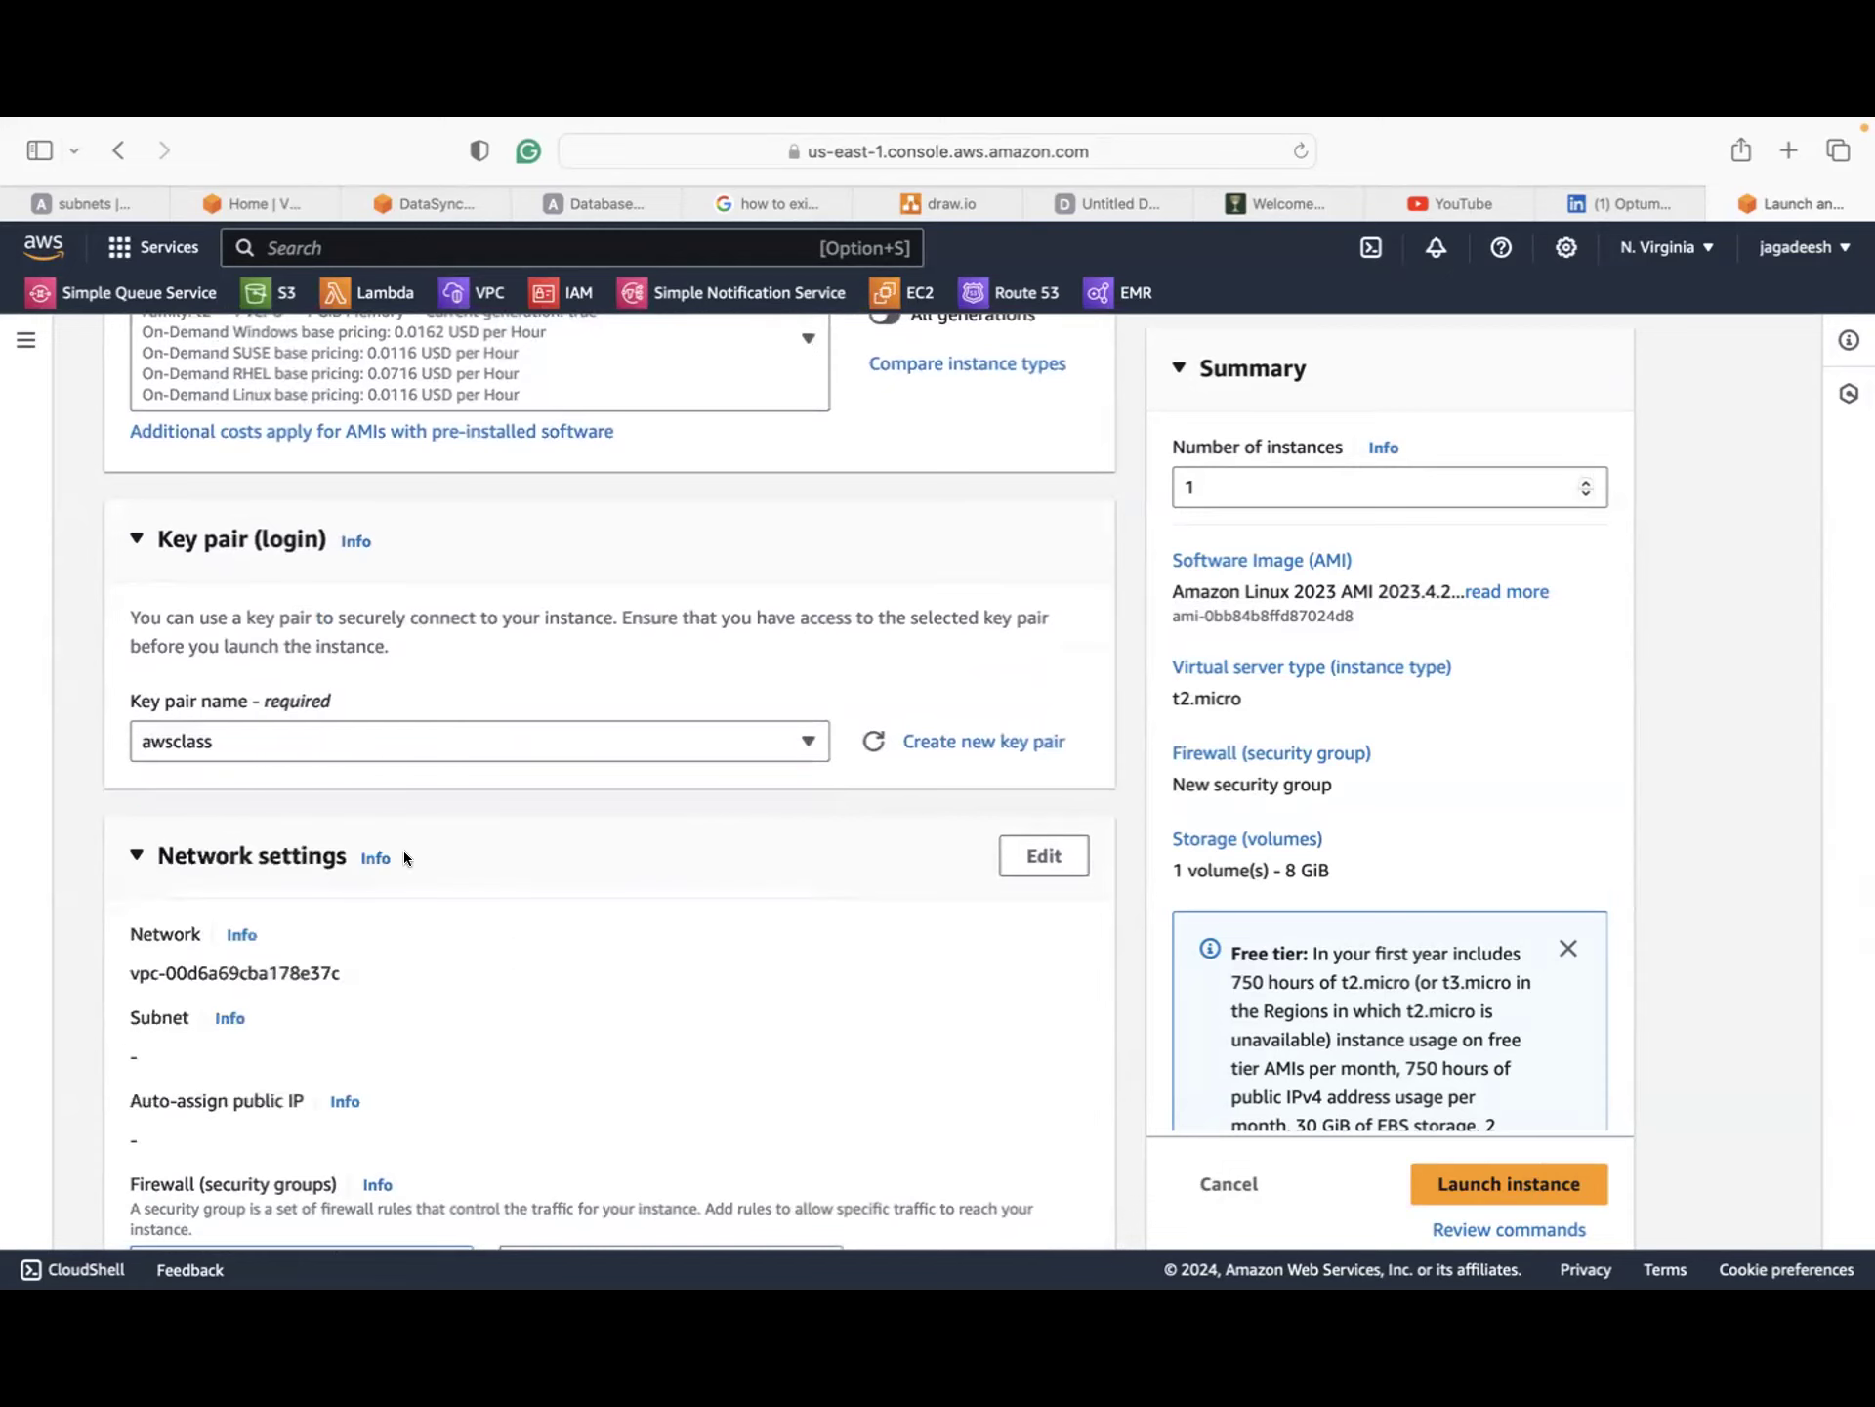
# Step: Edit the instance's network settings to use AWS-CLASS-VPC and Subnet-public
pyautogui.click(1066, 852)
pyautogui.scroll(-3, 1066, 852)
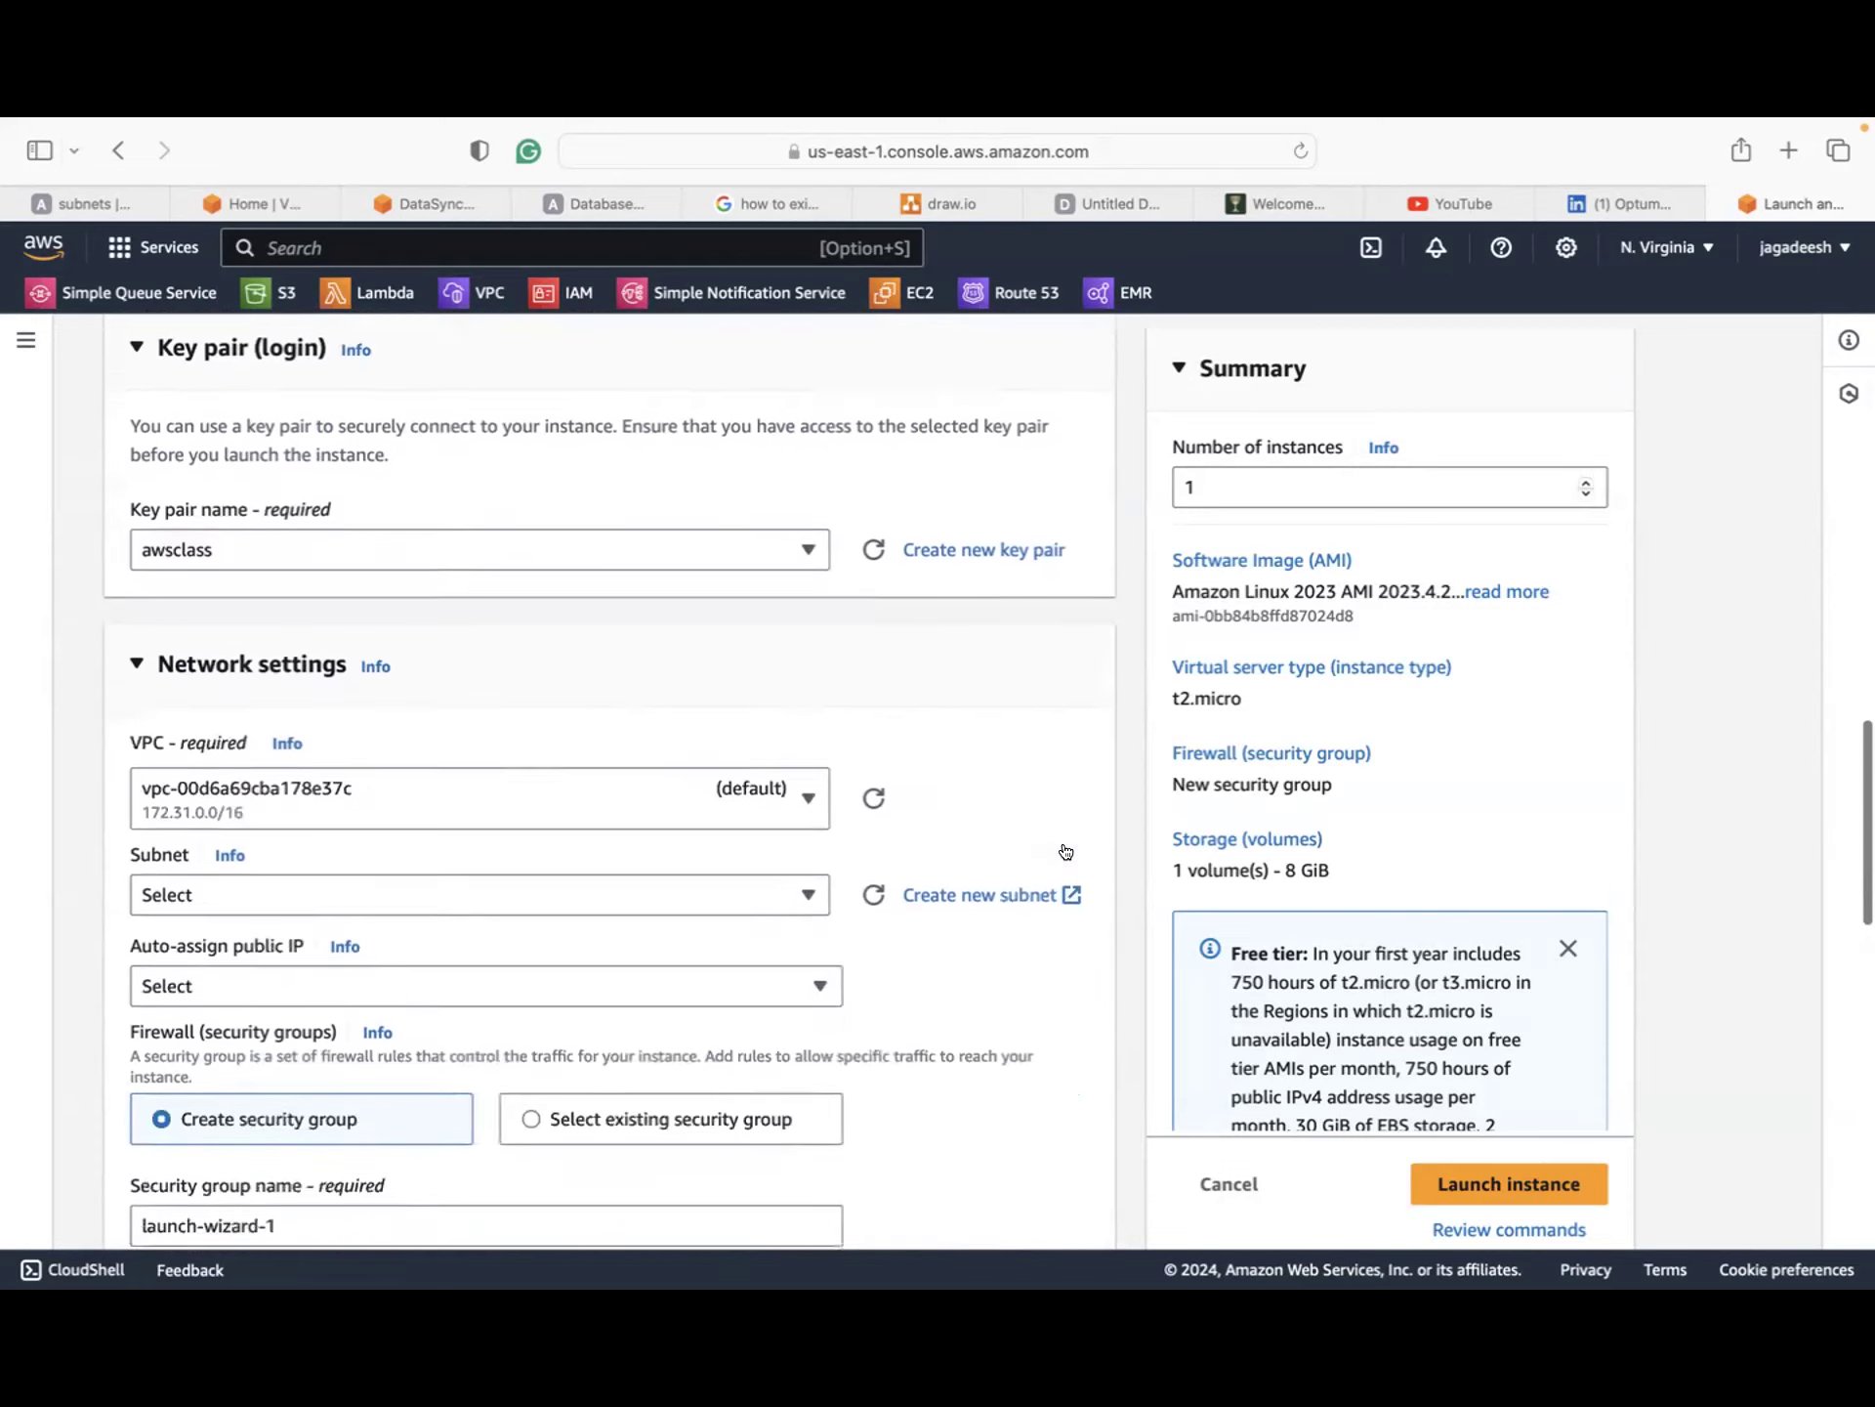
pyautogui.click(445, 709)
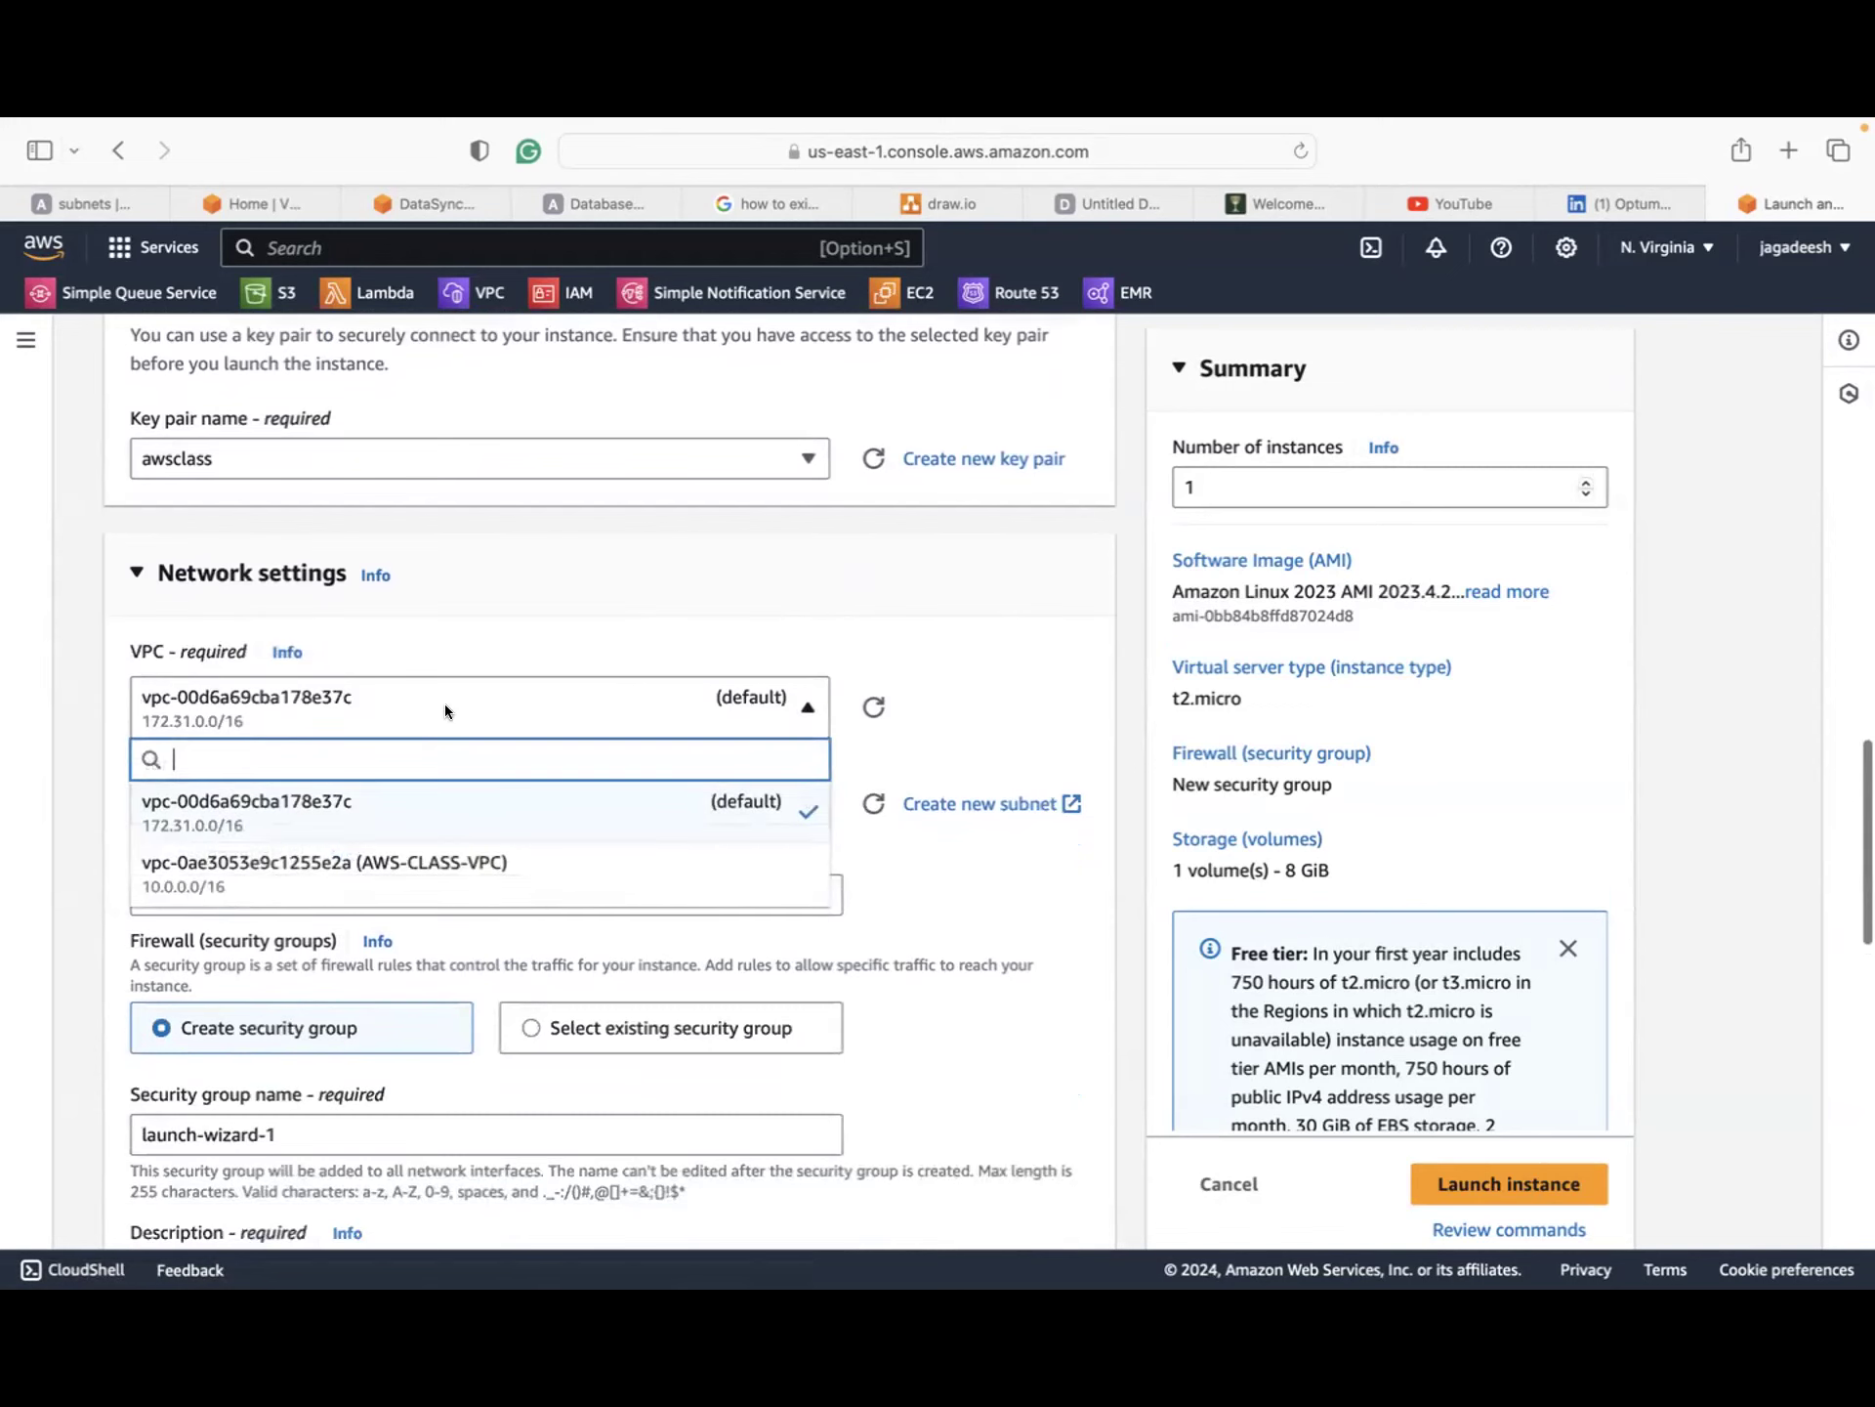
pyautogui.click(459, 864)
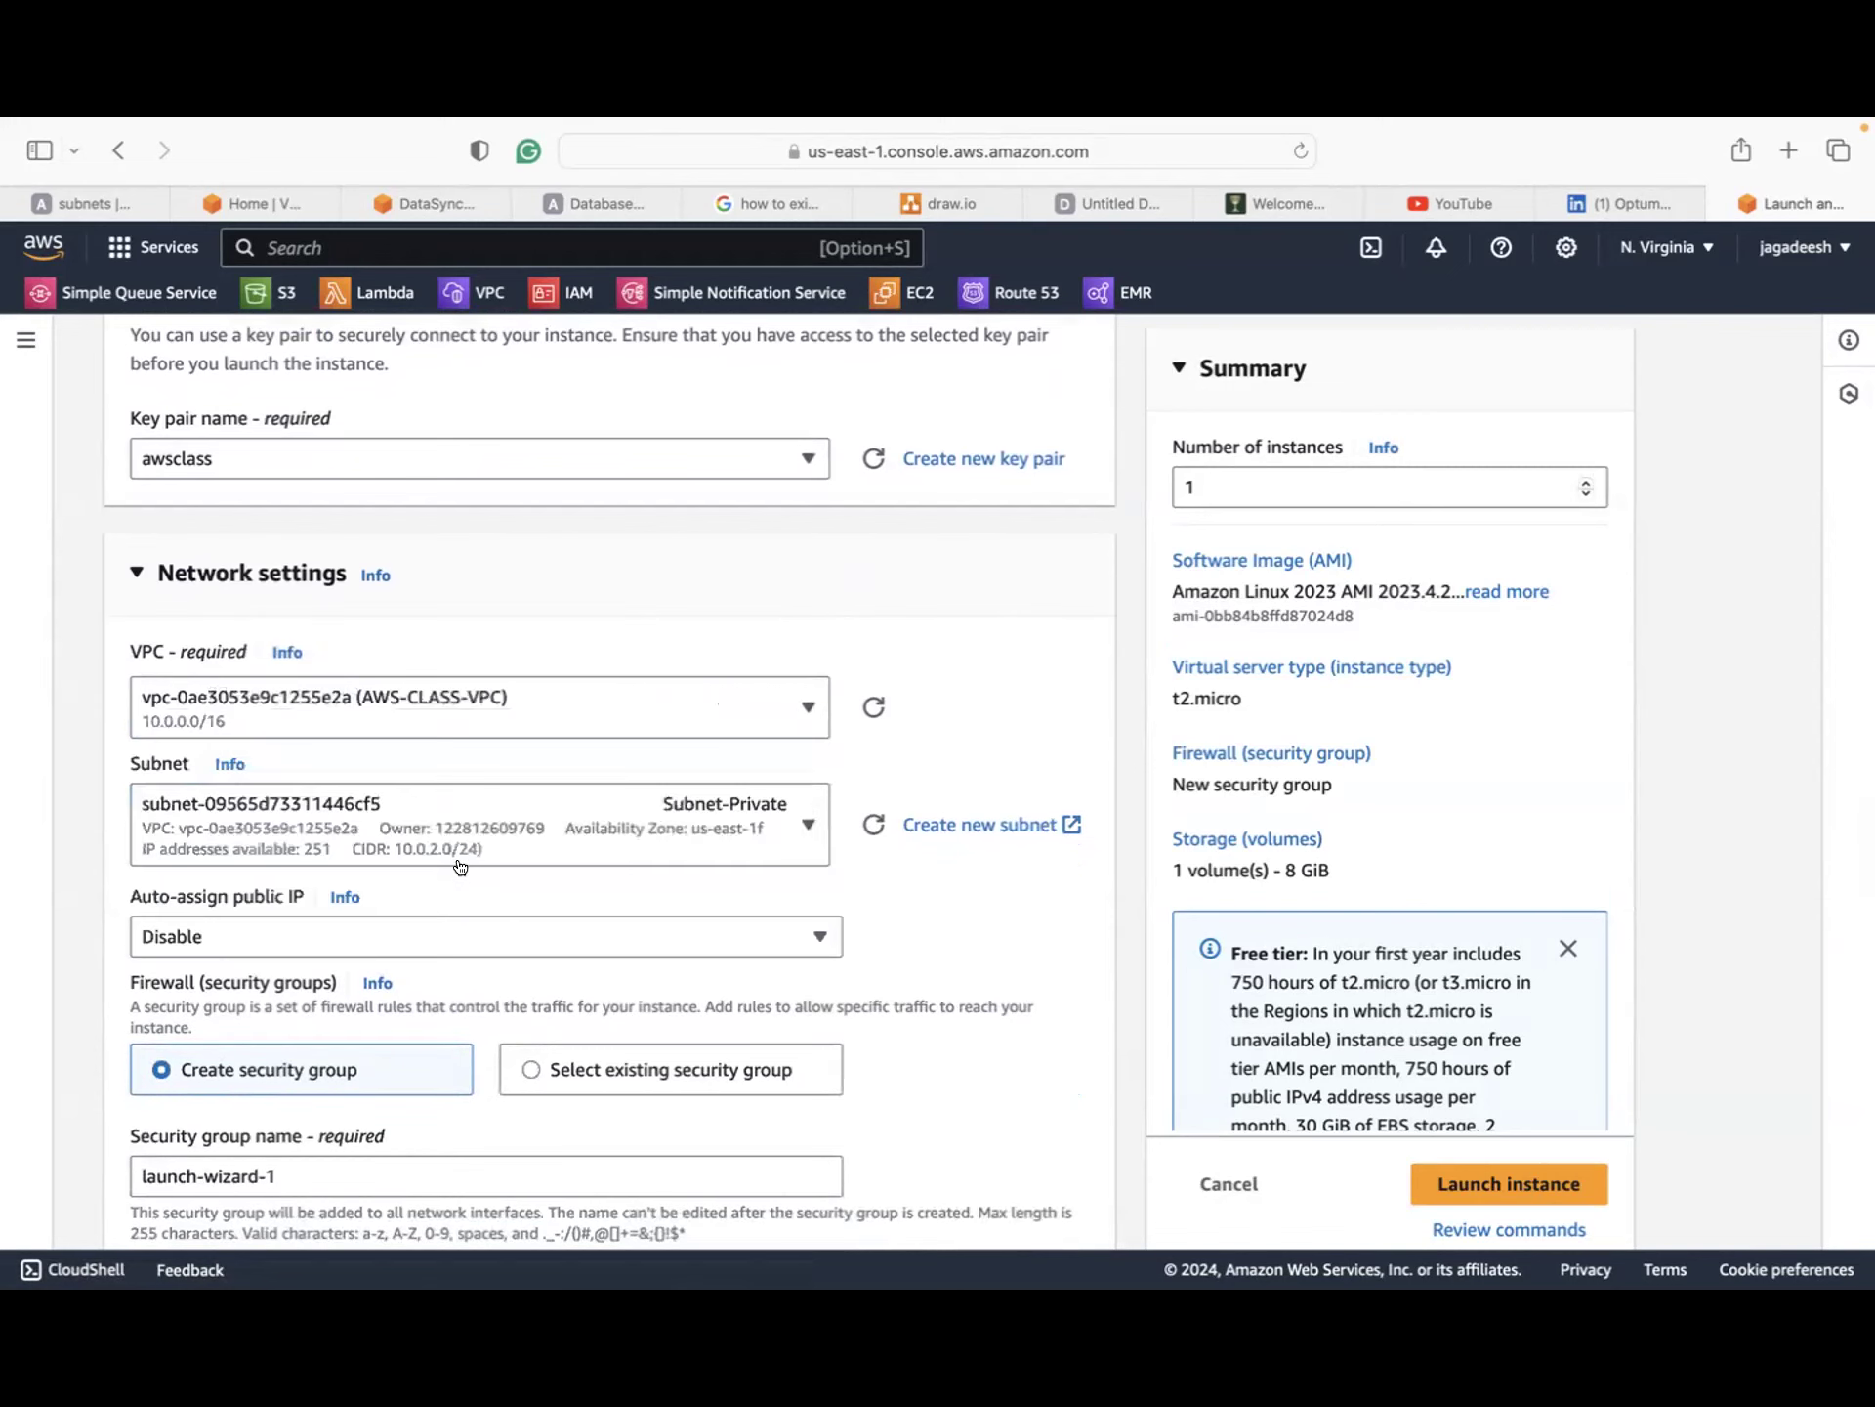
pyautogui.click(465, 809)
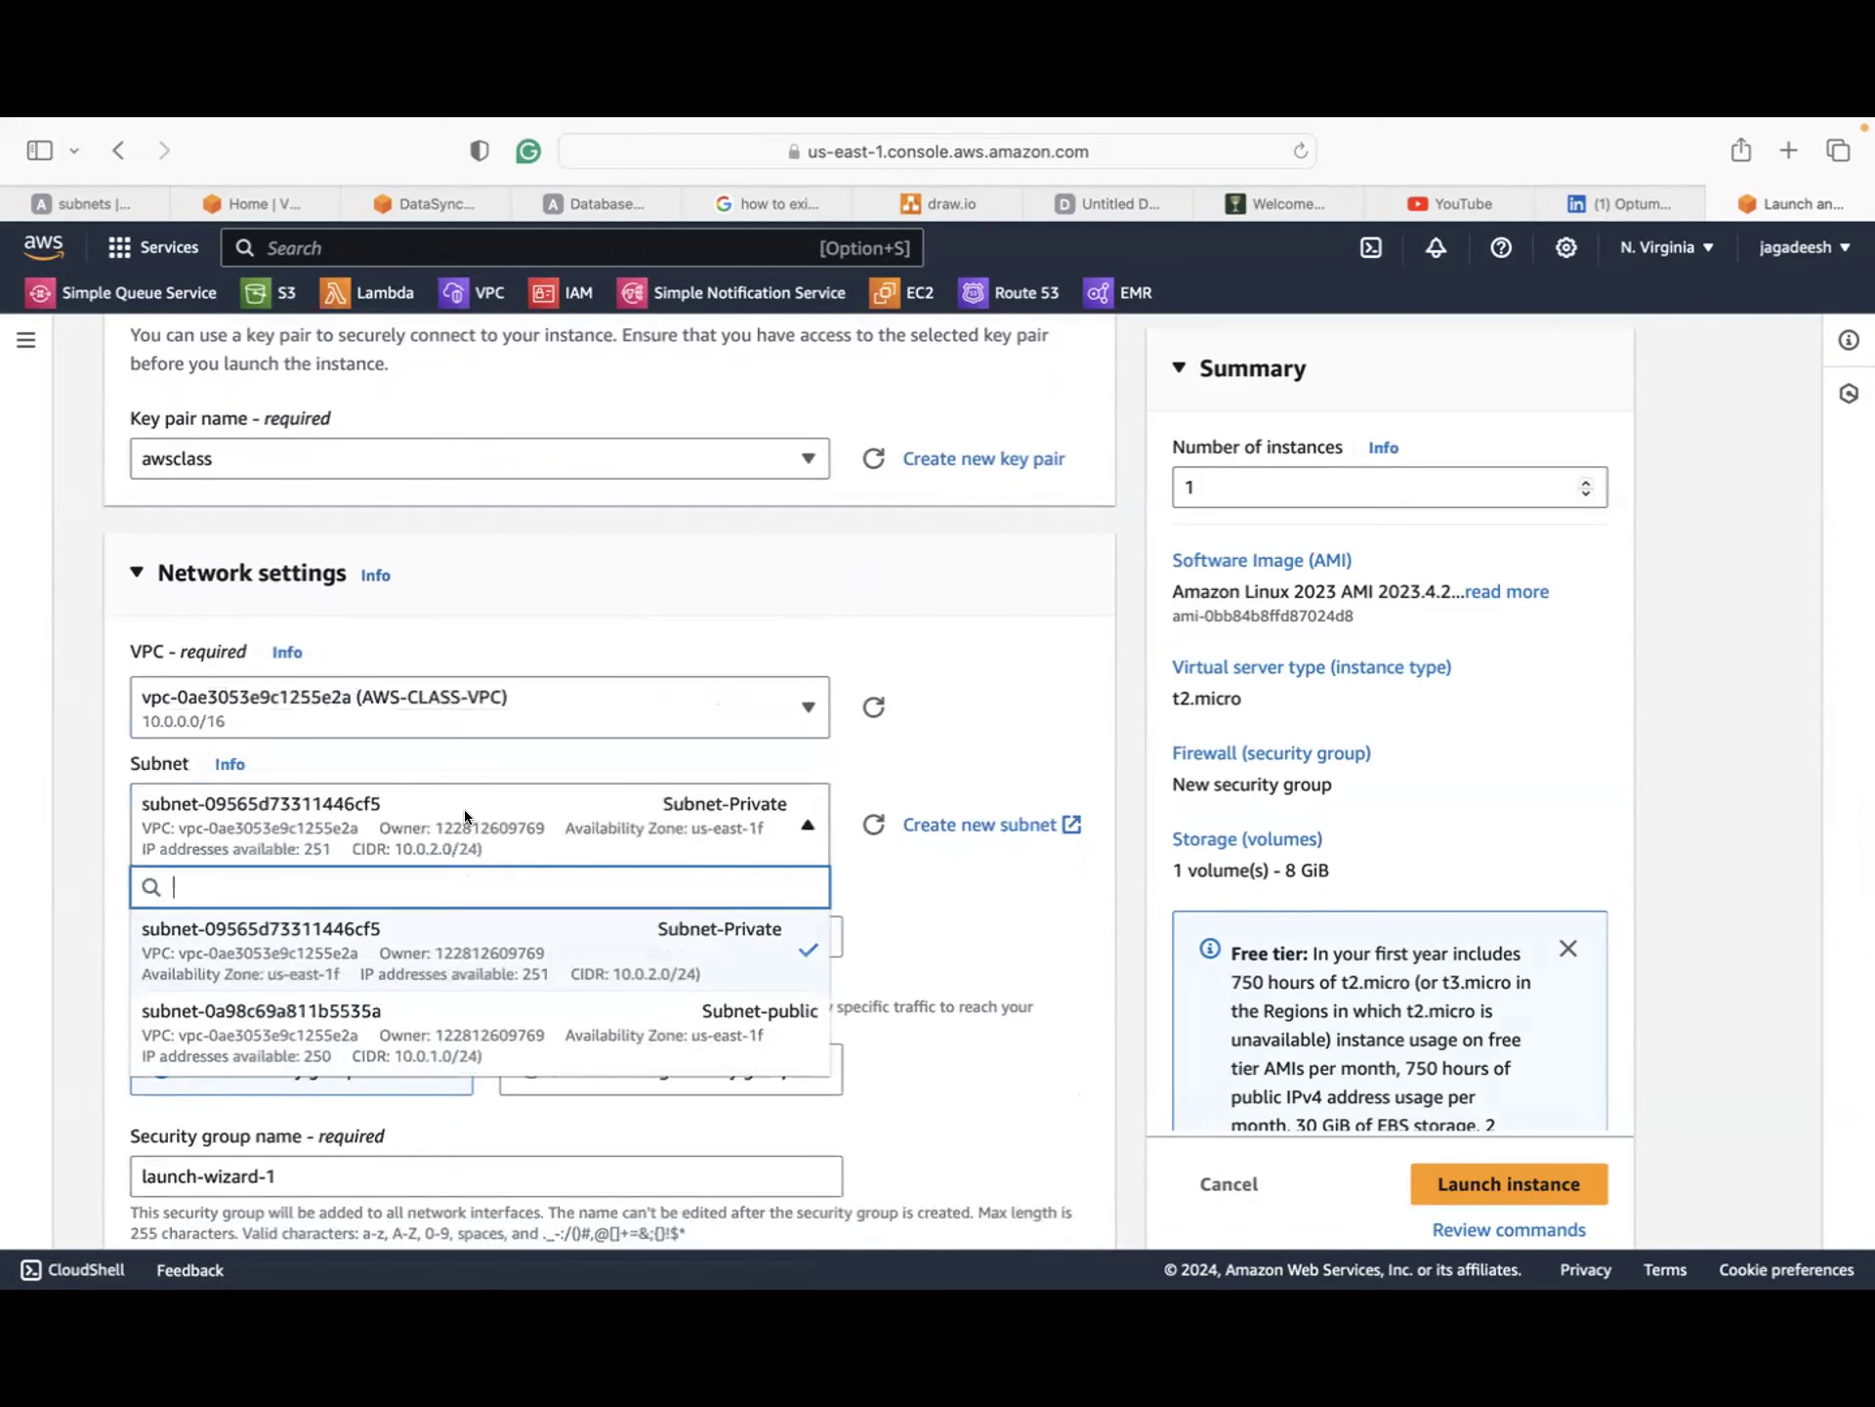
pyautogui.click(474, 1012)
# Step: Enable auto-assigned public IP for Public-EC2 and launch the instance
pyautogui.scroll(-2, 472, 1004)
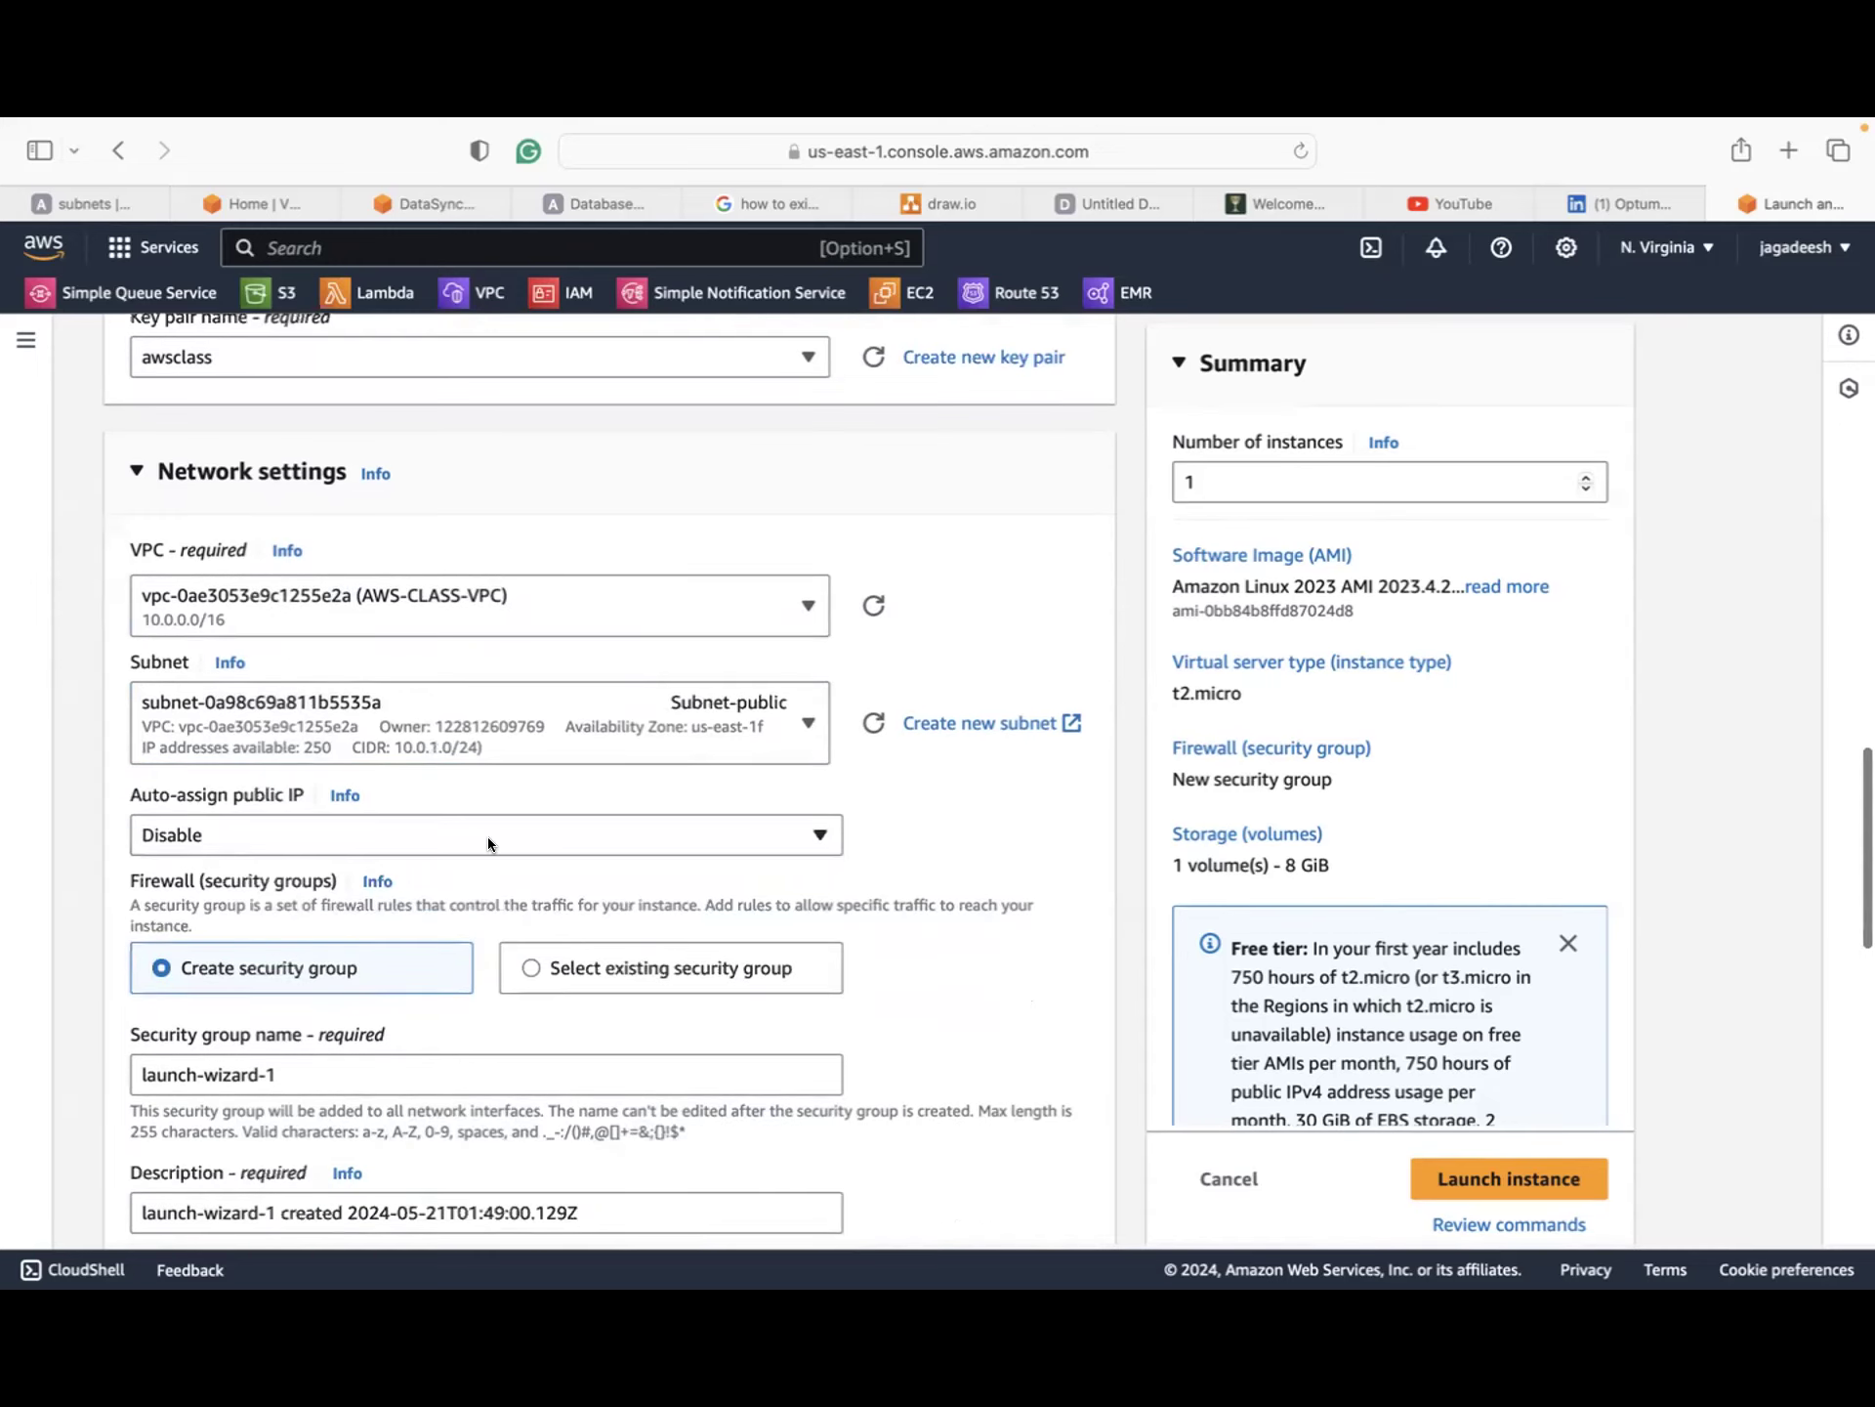
pyautogui.click(488, 832)
pyautogui.click(435, 880)
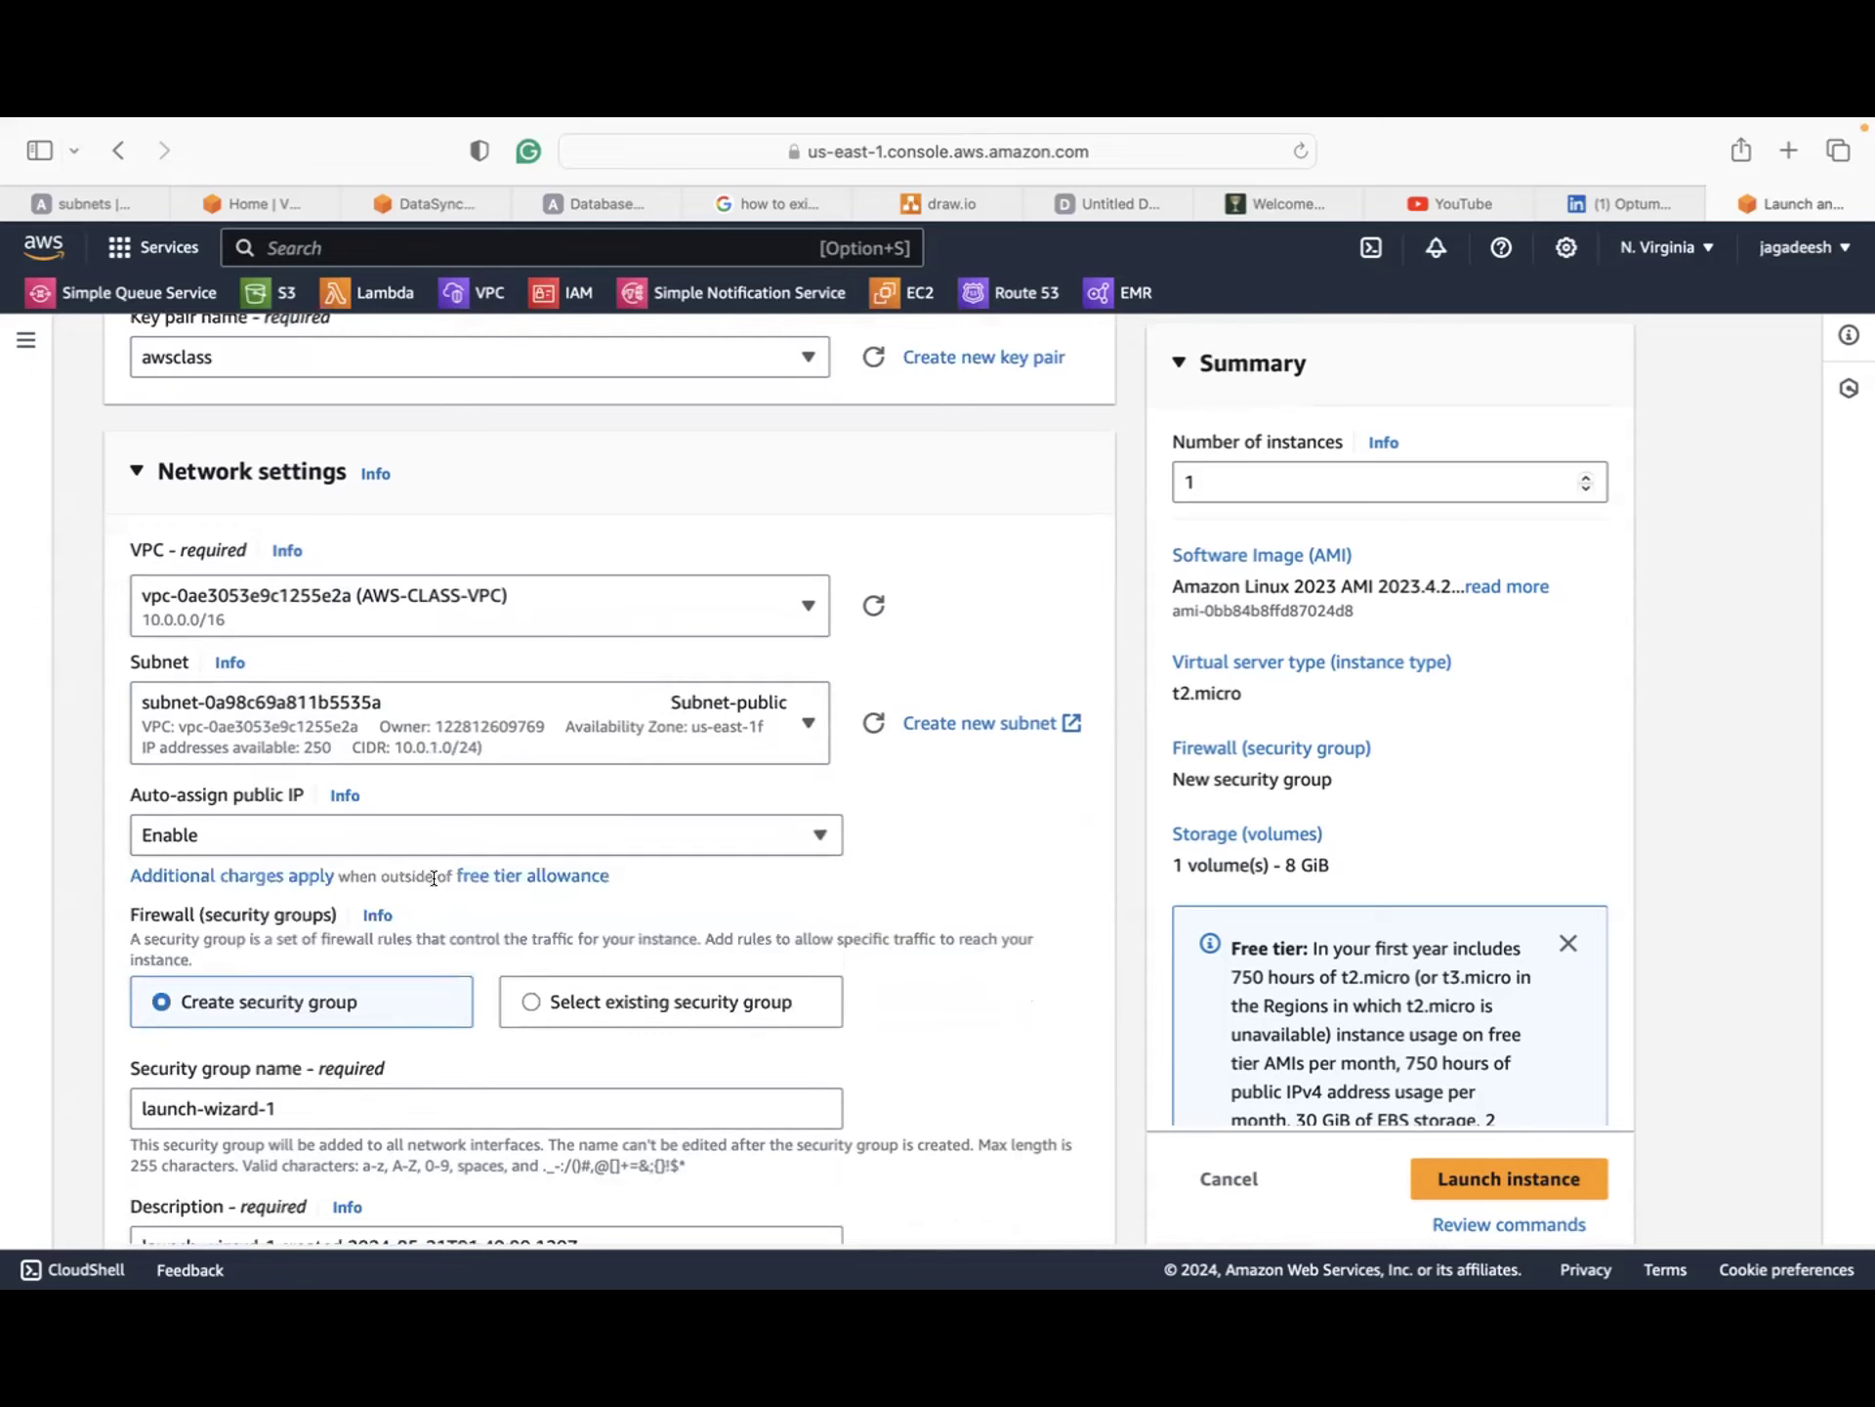
pyautogui.scroll(-6, 481, 1067)
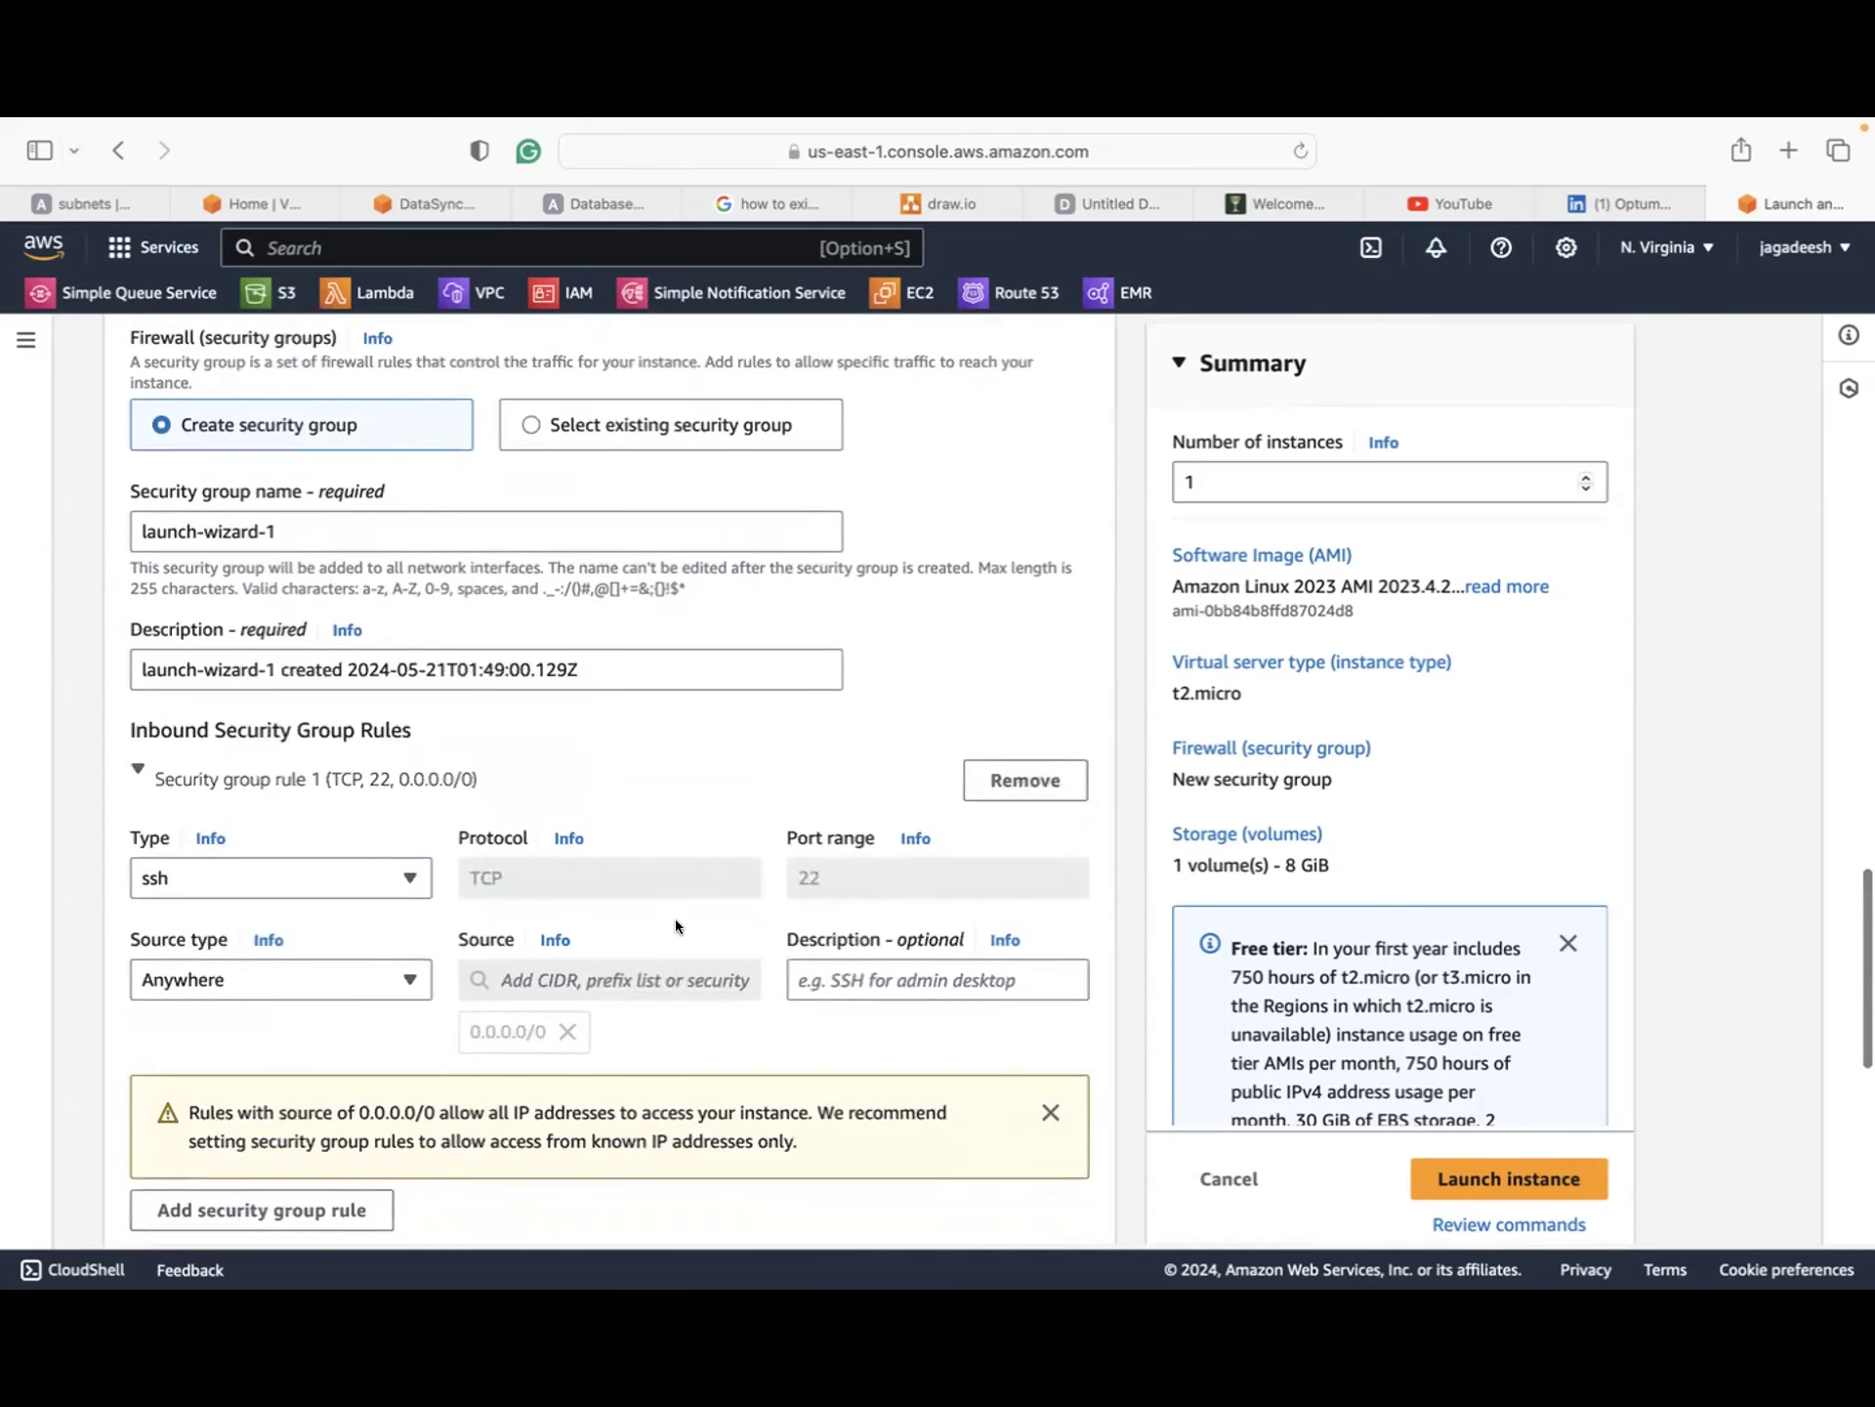
pyautogui.scroll(-8, 721, 904)
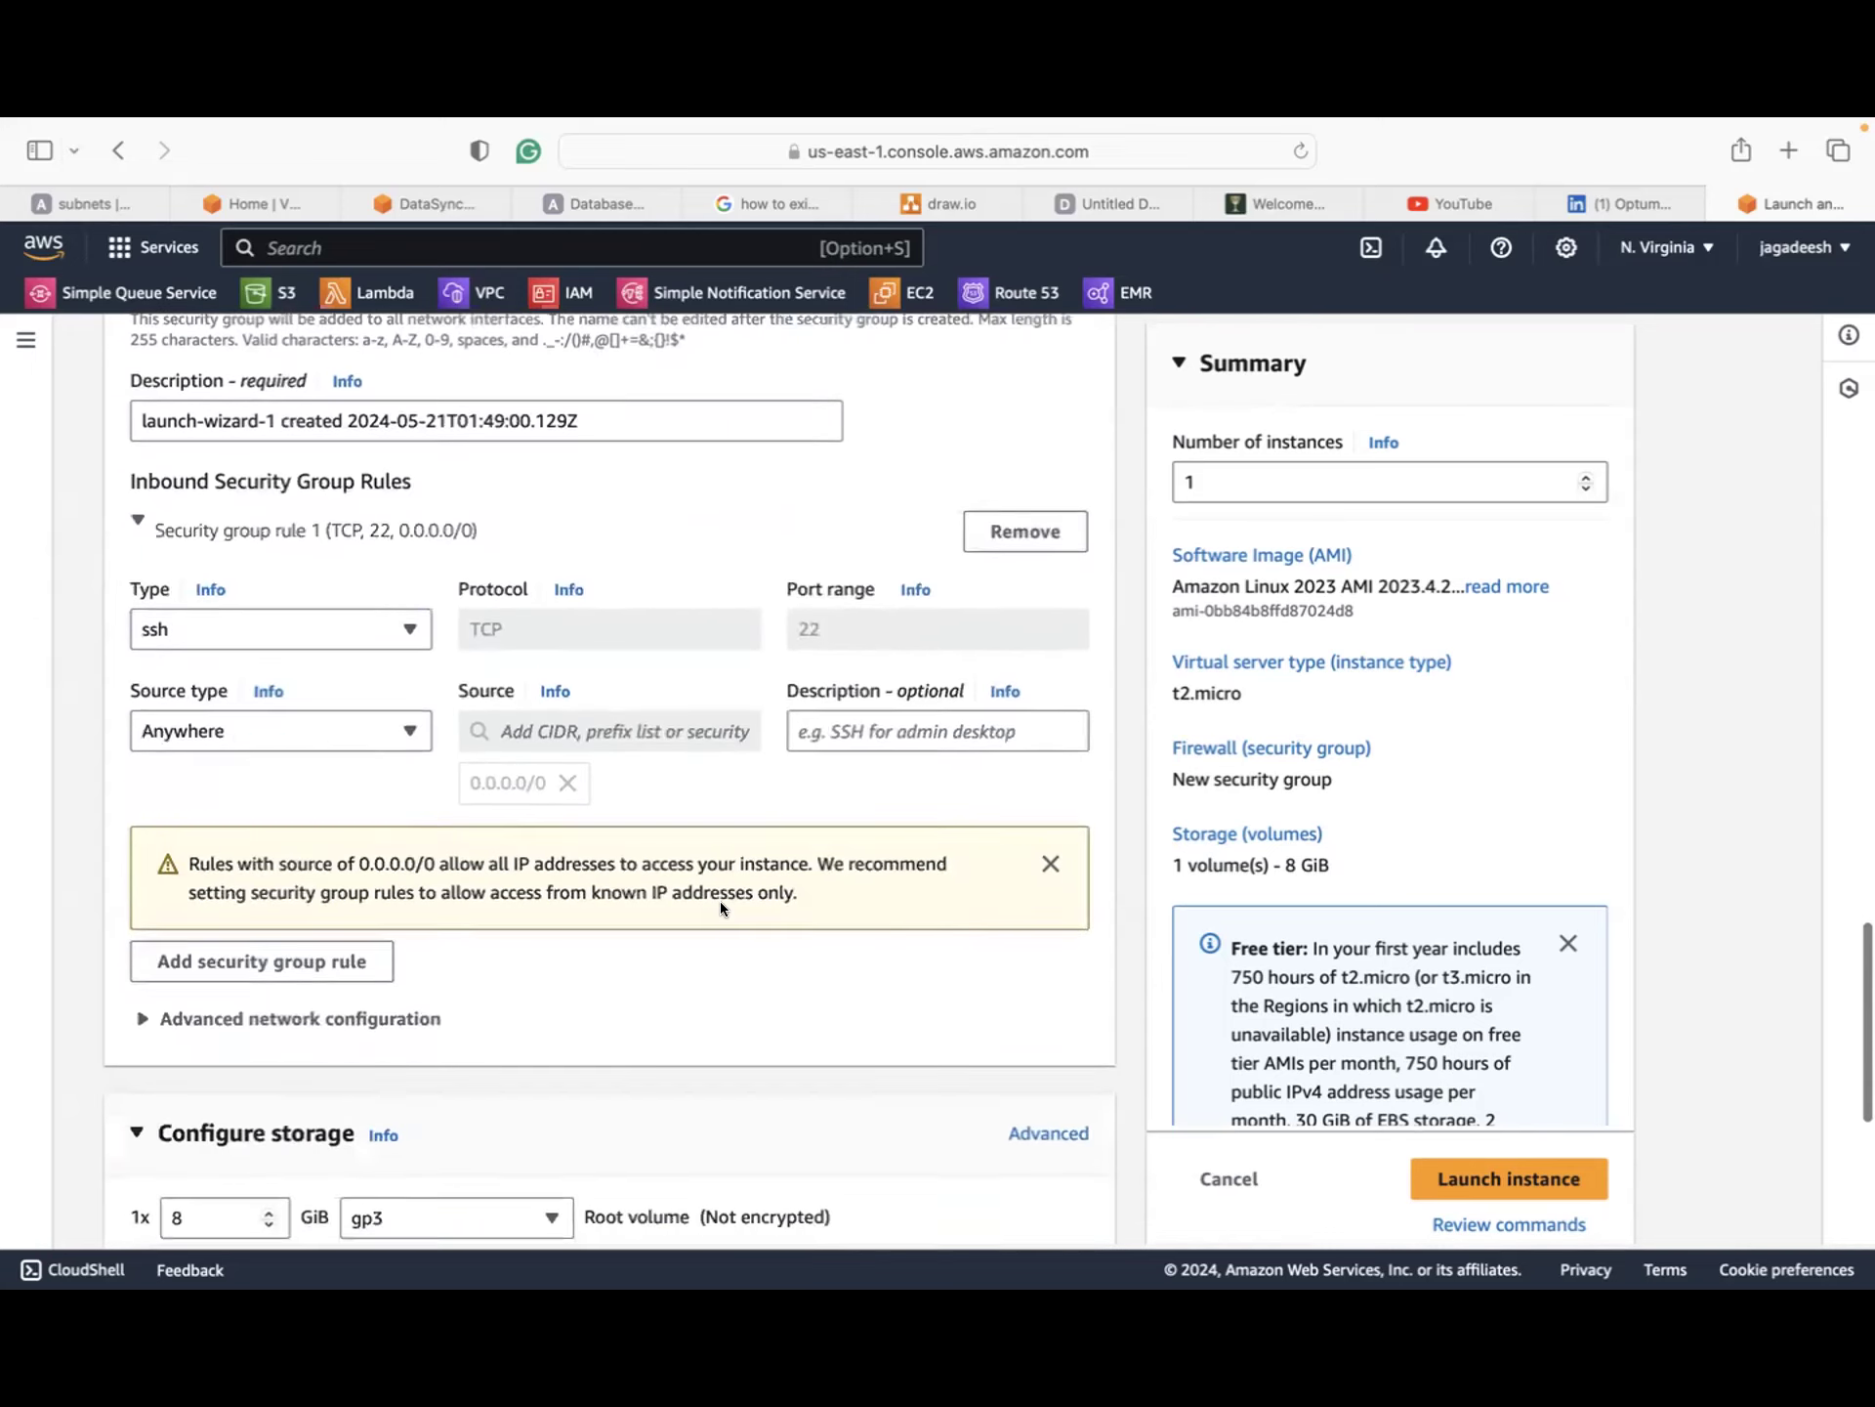
pyautogui.click(1495, 1128)
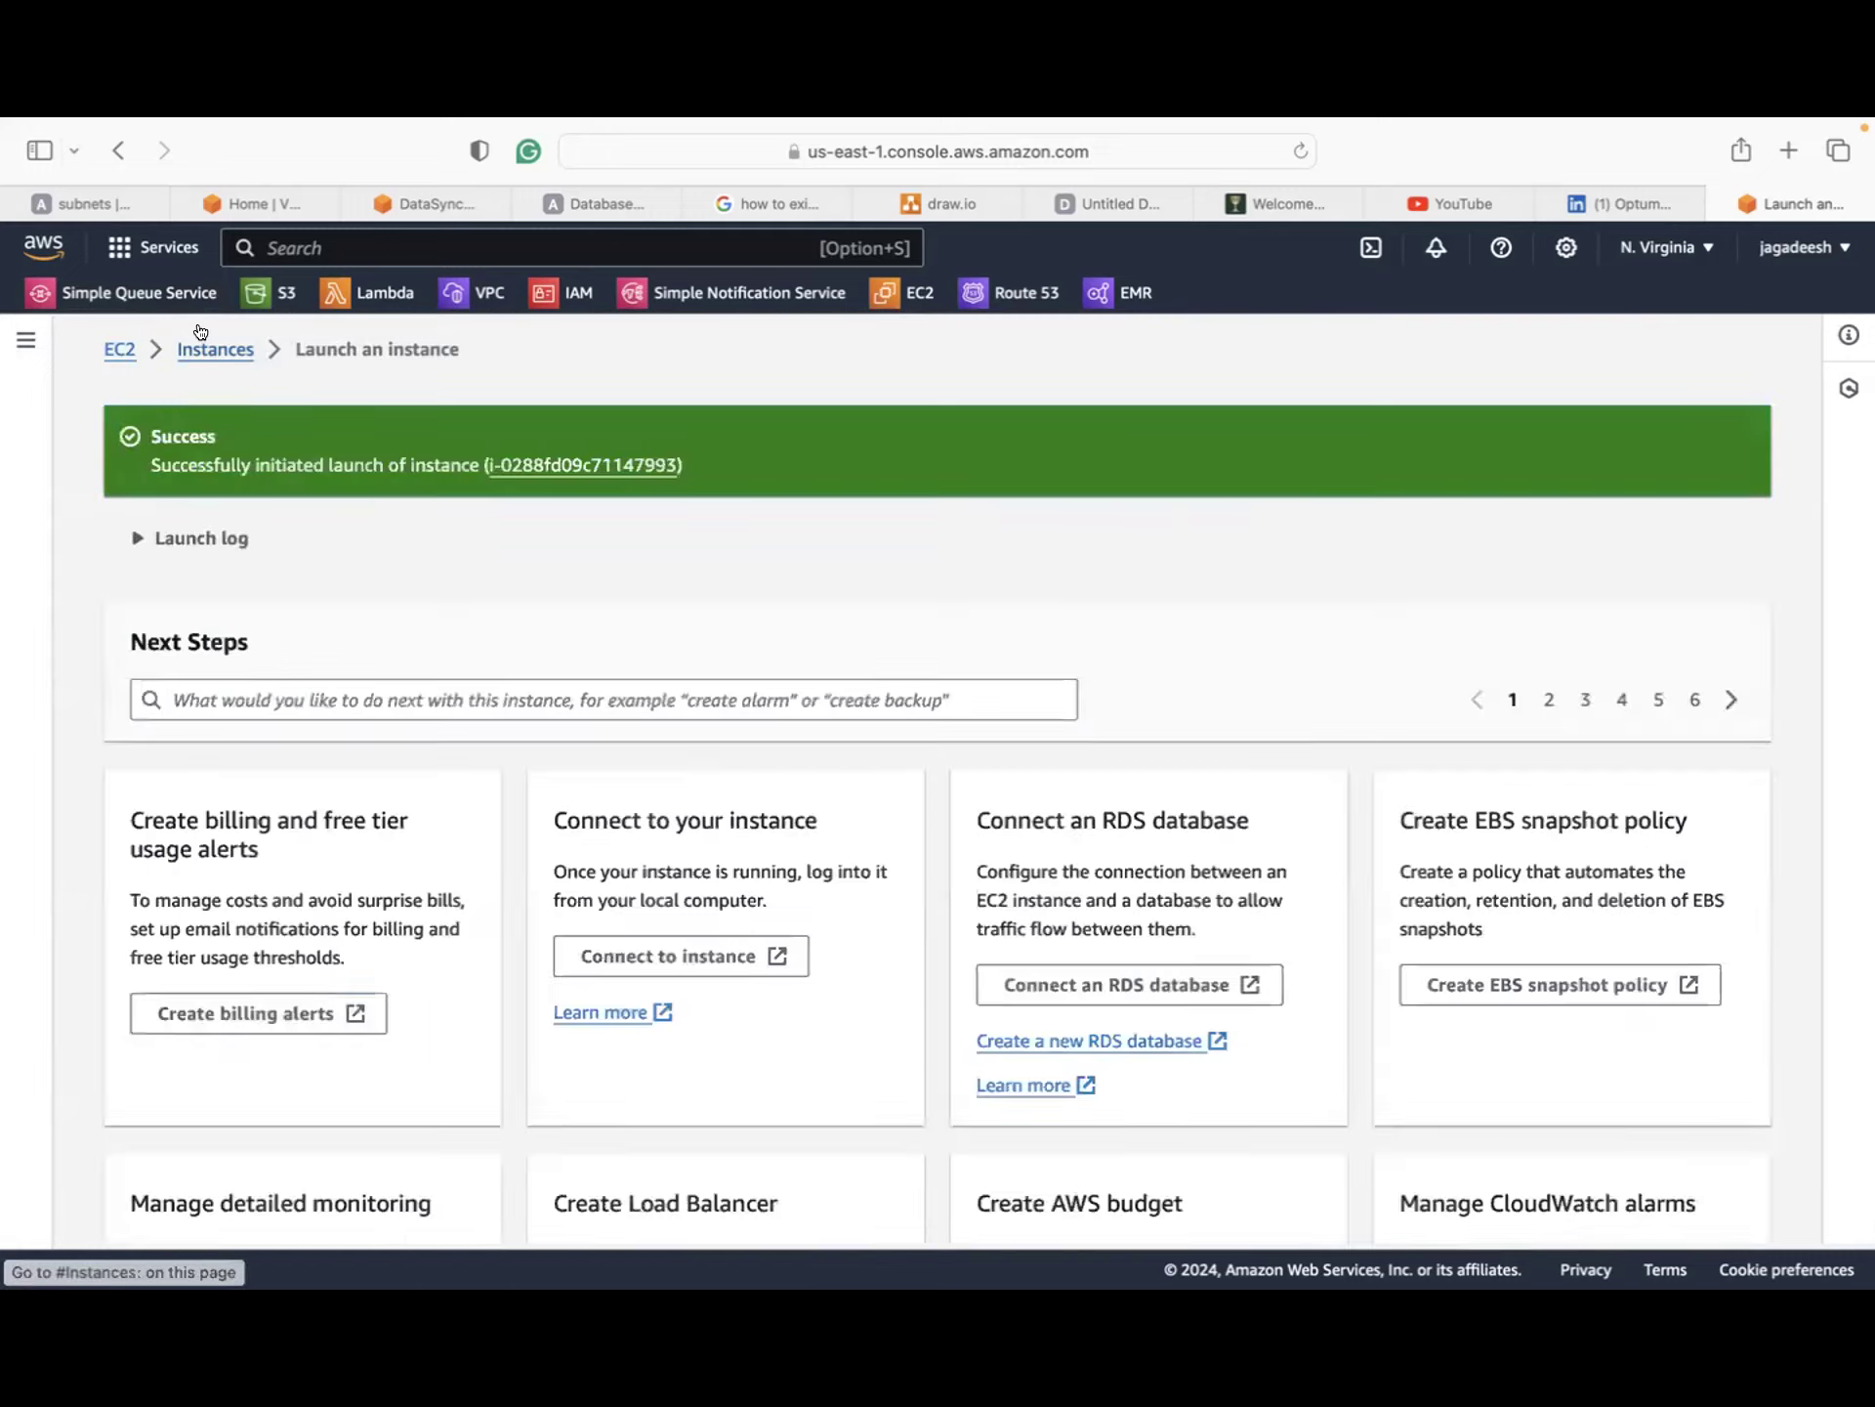
# Step: Return to the instances list and start launching another instance named ec2-Private
pyautogui.click(201, 344)
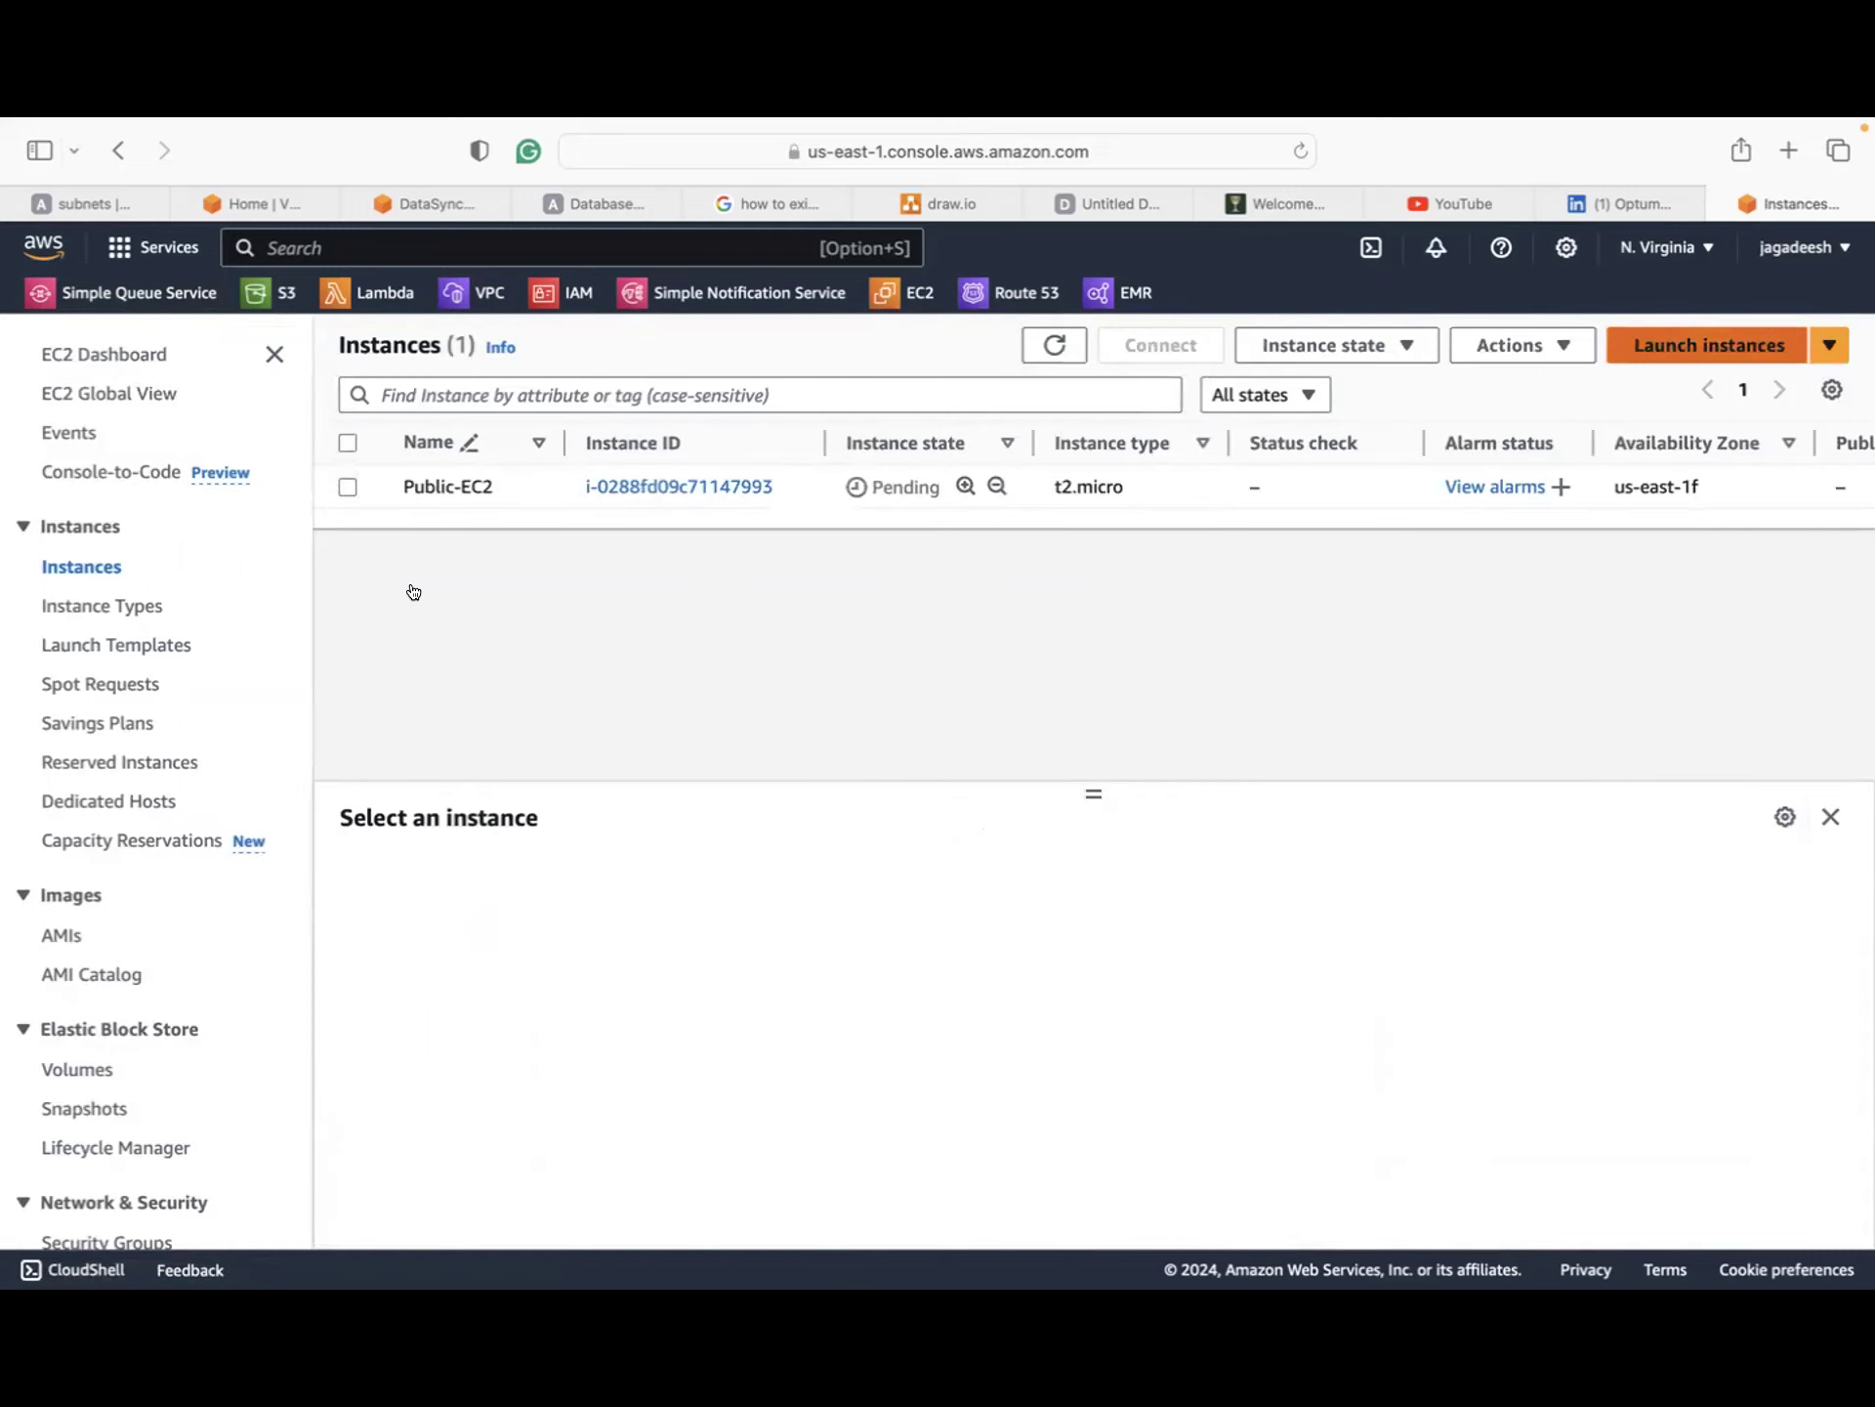
pyautogui.click(1641, 351)
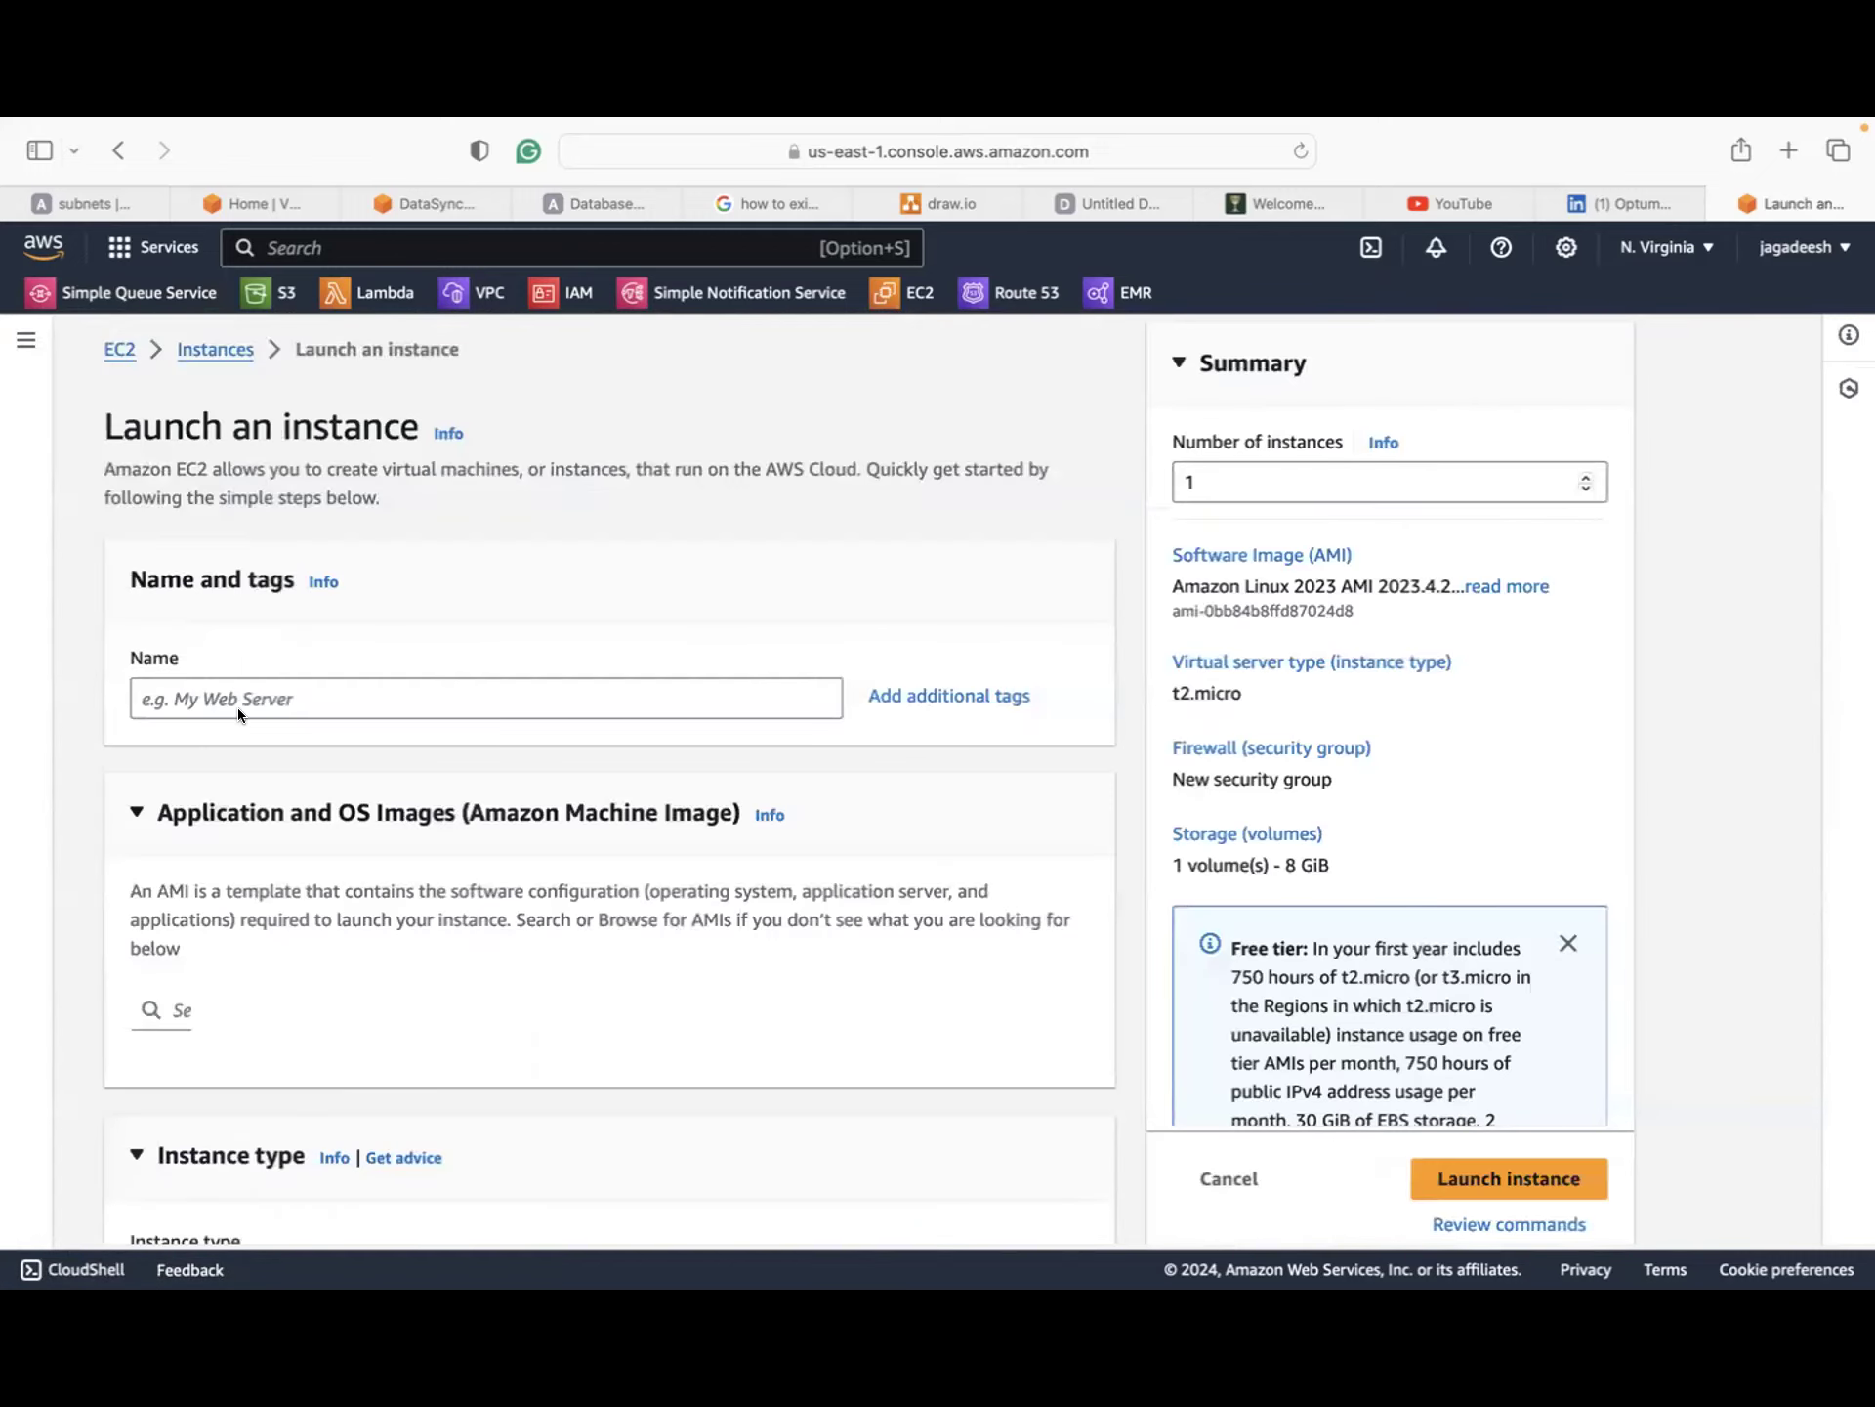
pyautogui.write('ec2')
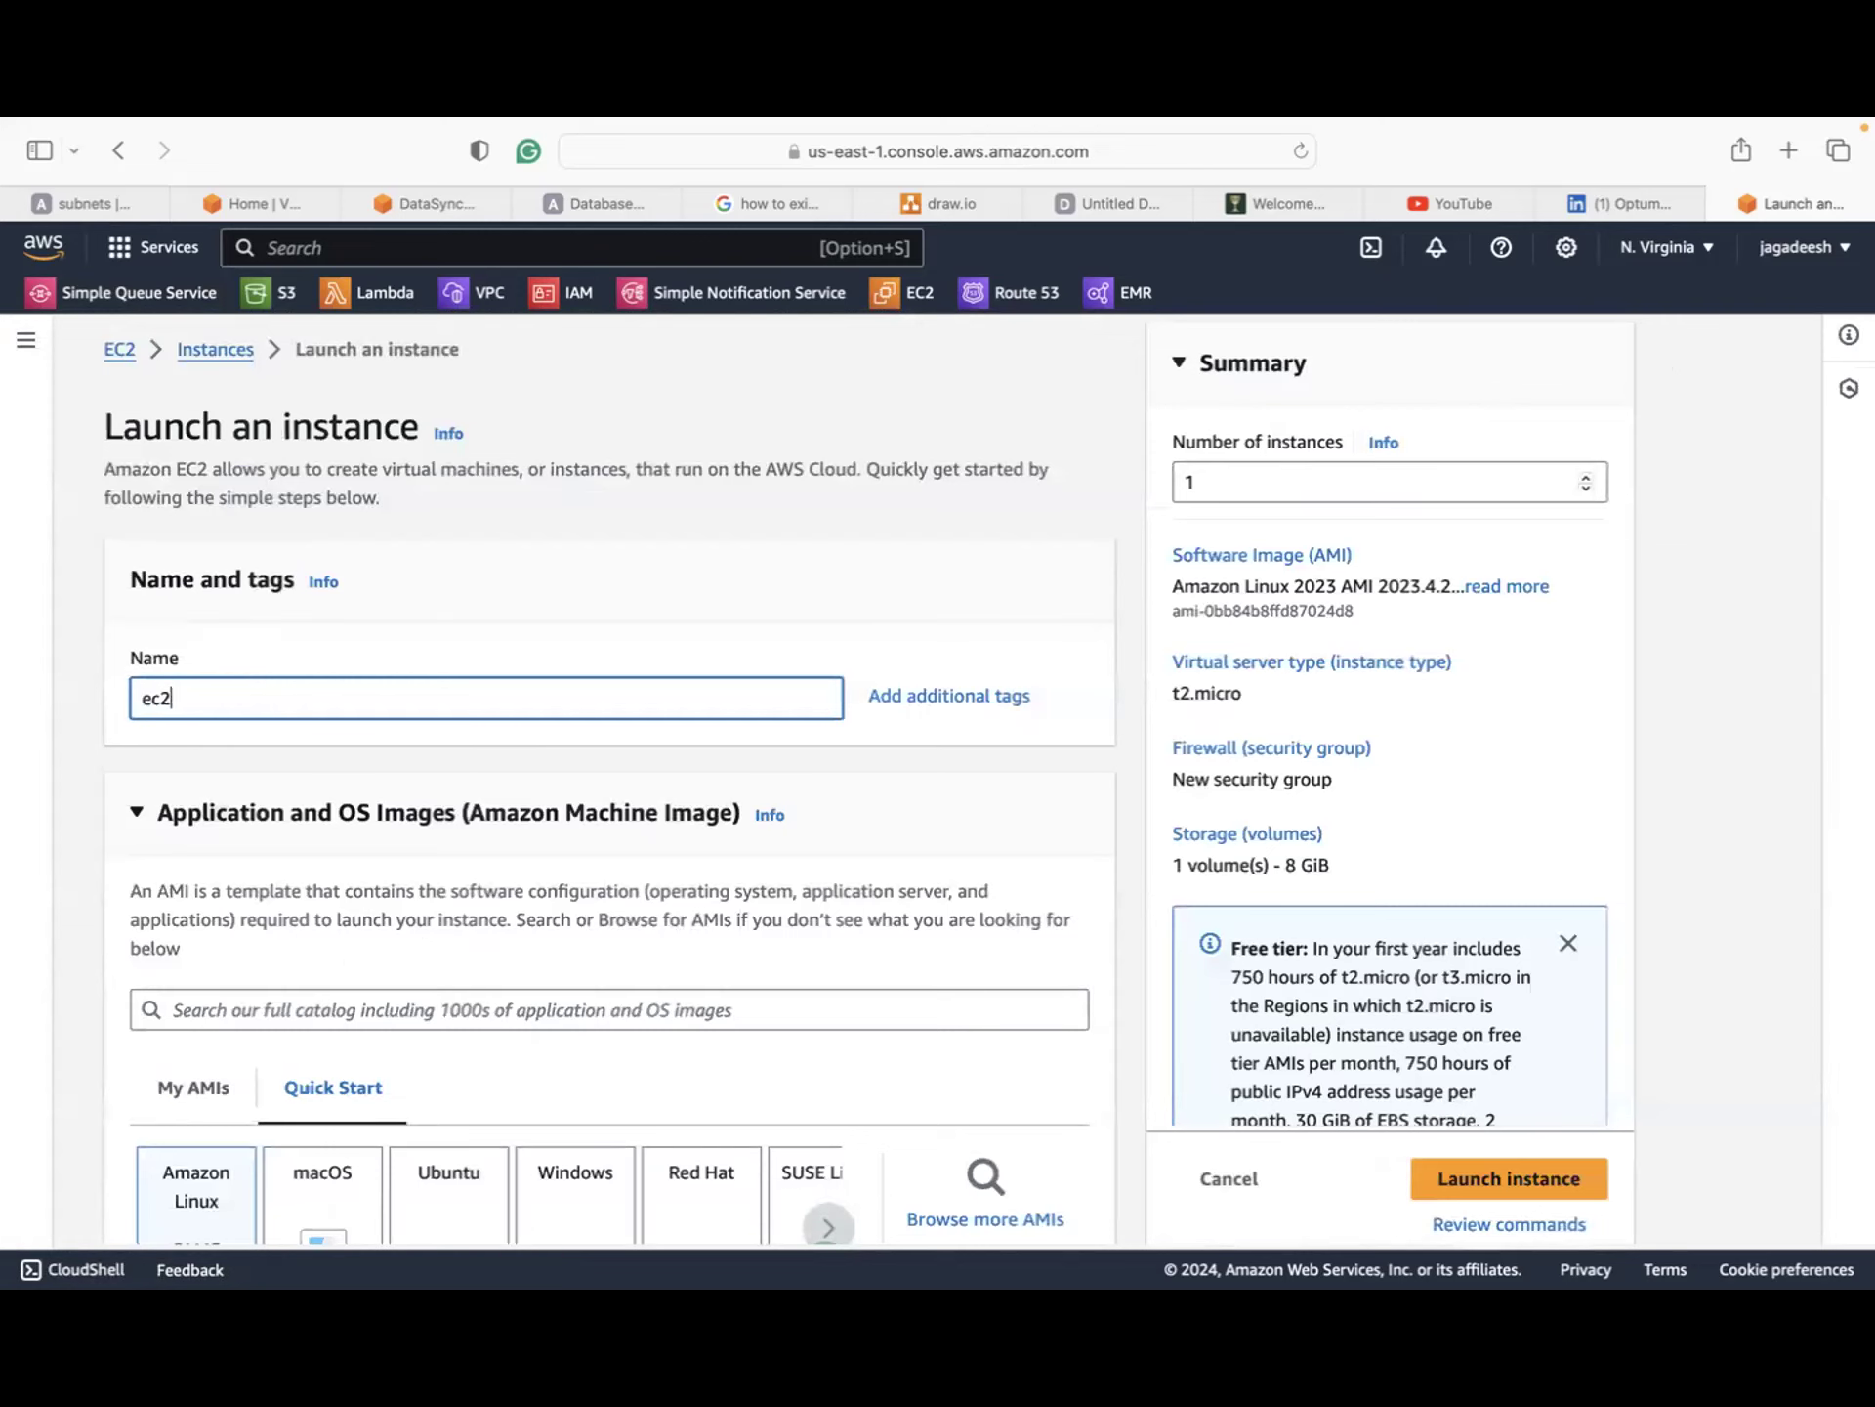
pyautogui.write('-Private')
# Step: Choose the existing key pair awsclass for the ec2-Private instance login
pyautogui.scroll(-10, 333, 953)
pyautogui.scroll(-3, 332, 953)
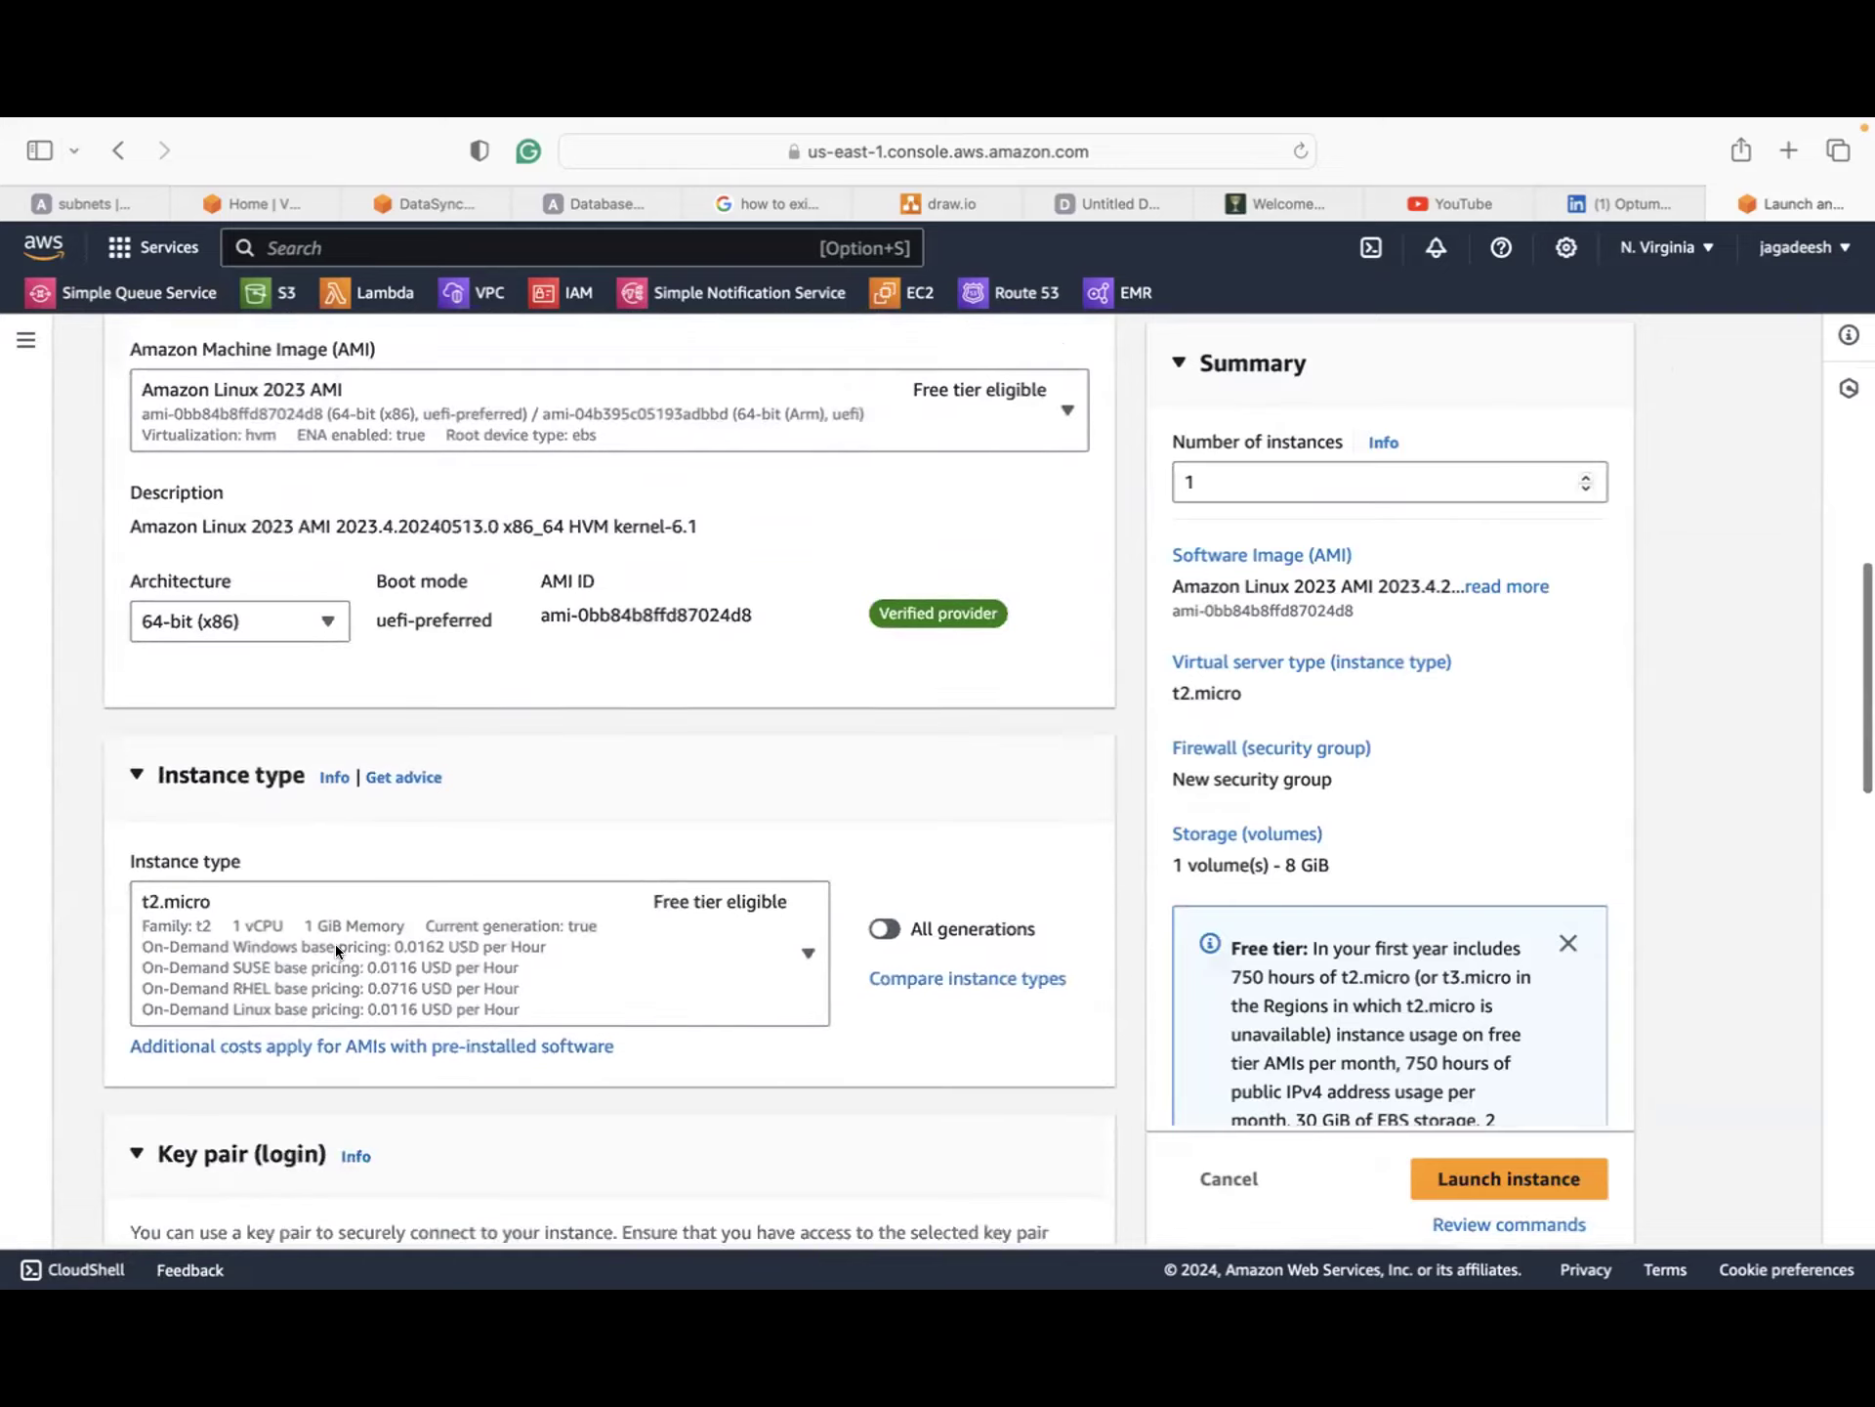
pyautogui.scroll(-3, 759, 1044)
pyautogui.click(559, 1090)
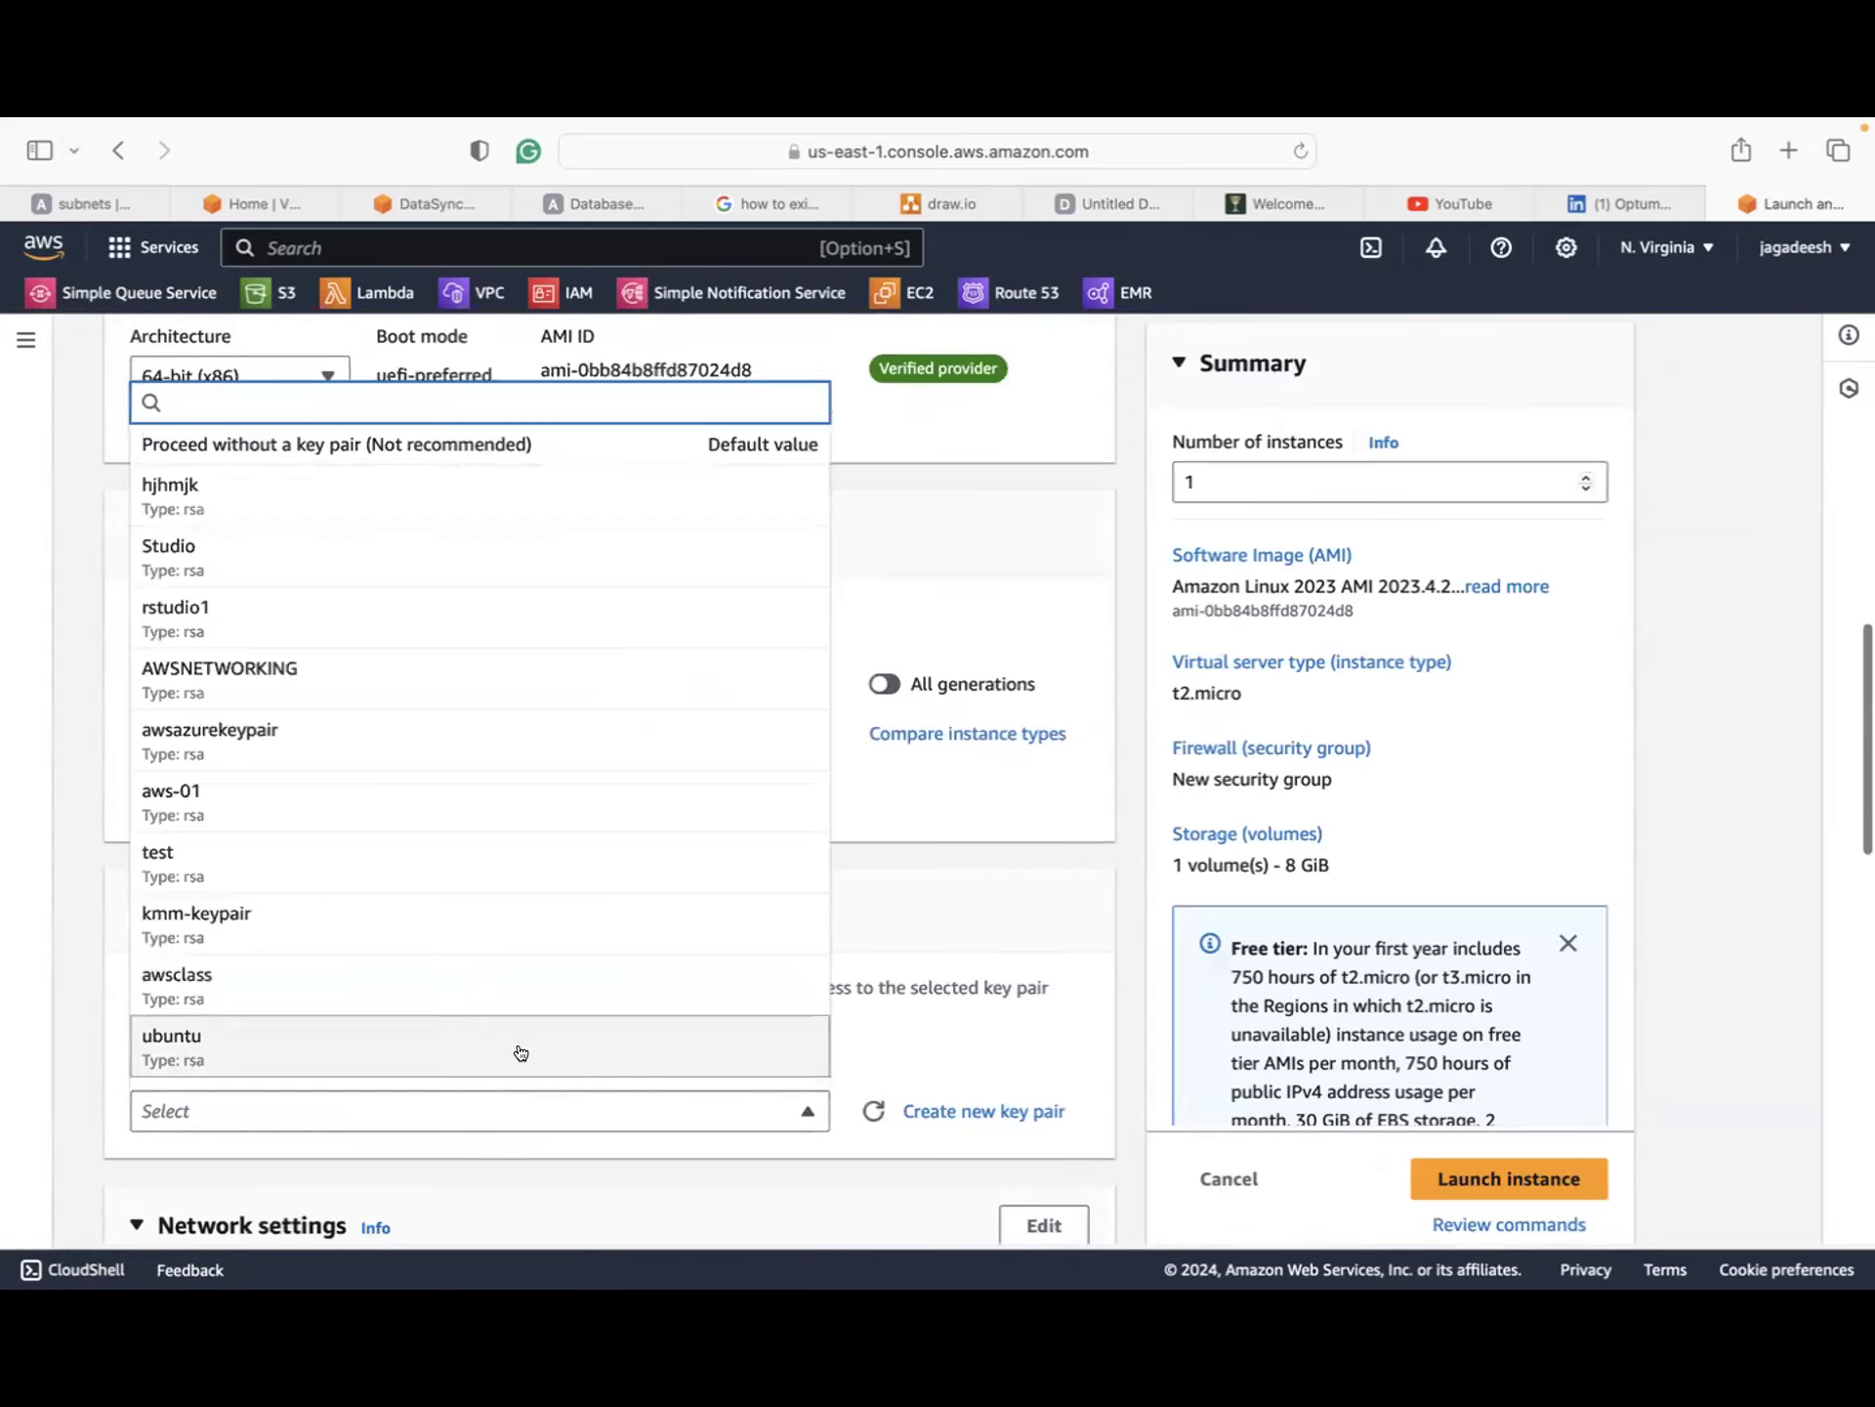
pyautogui.click(462, 985)
# Step: Edit the network settings to use AWS-CLASS-VPC, keeping Subnet-Private and auto-assigned public IP disabled
pyautogui.scroll(-5, 466, 980)
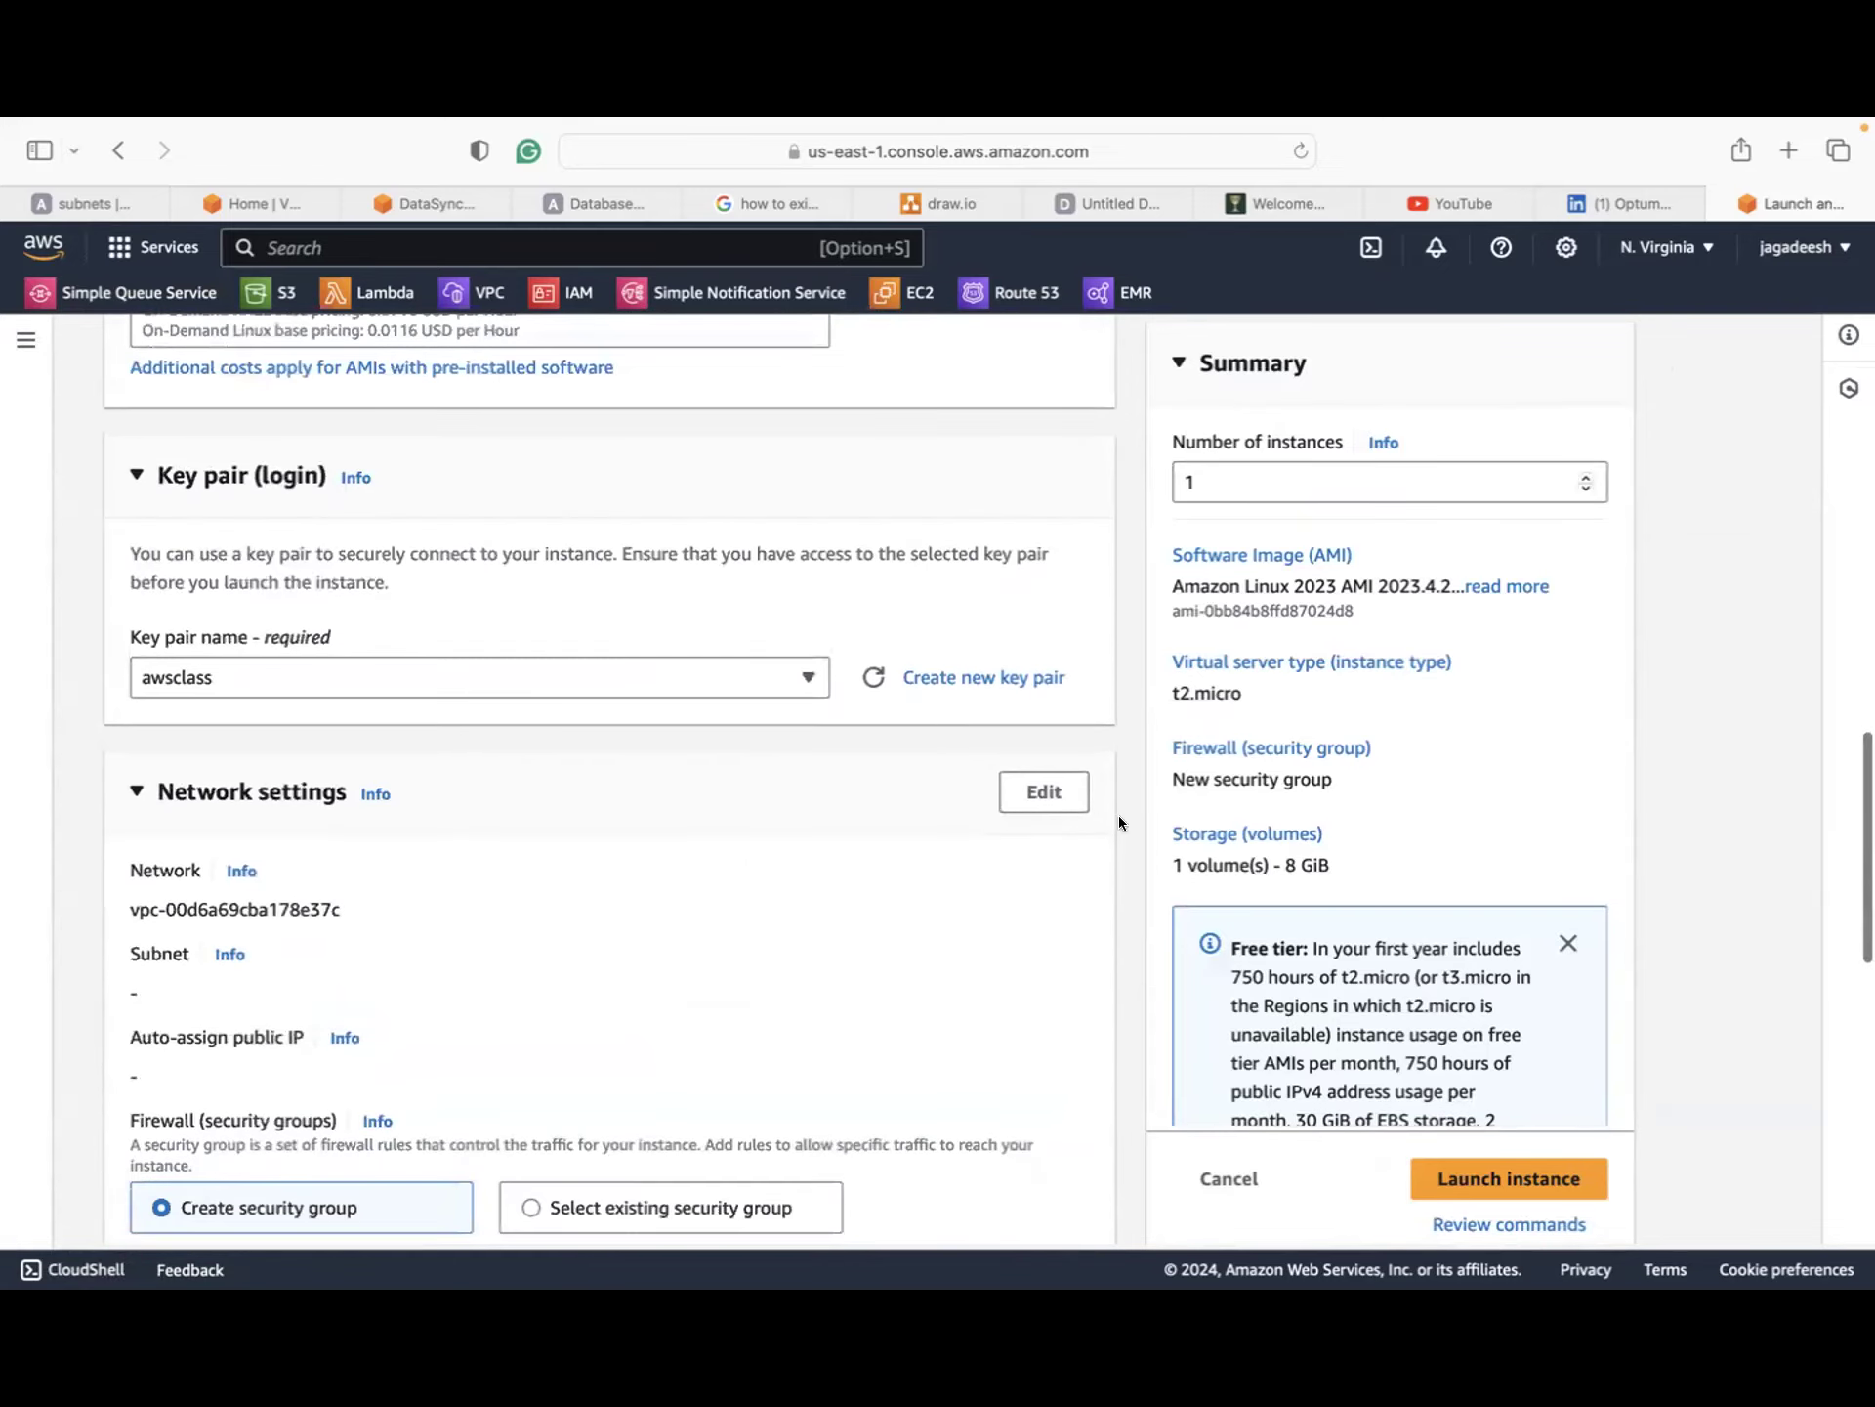
pyautogui.click(1043, 792)
pyautogui.click(676, 948)
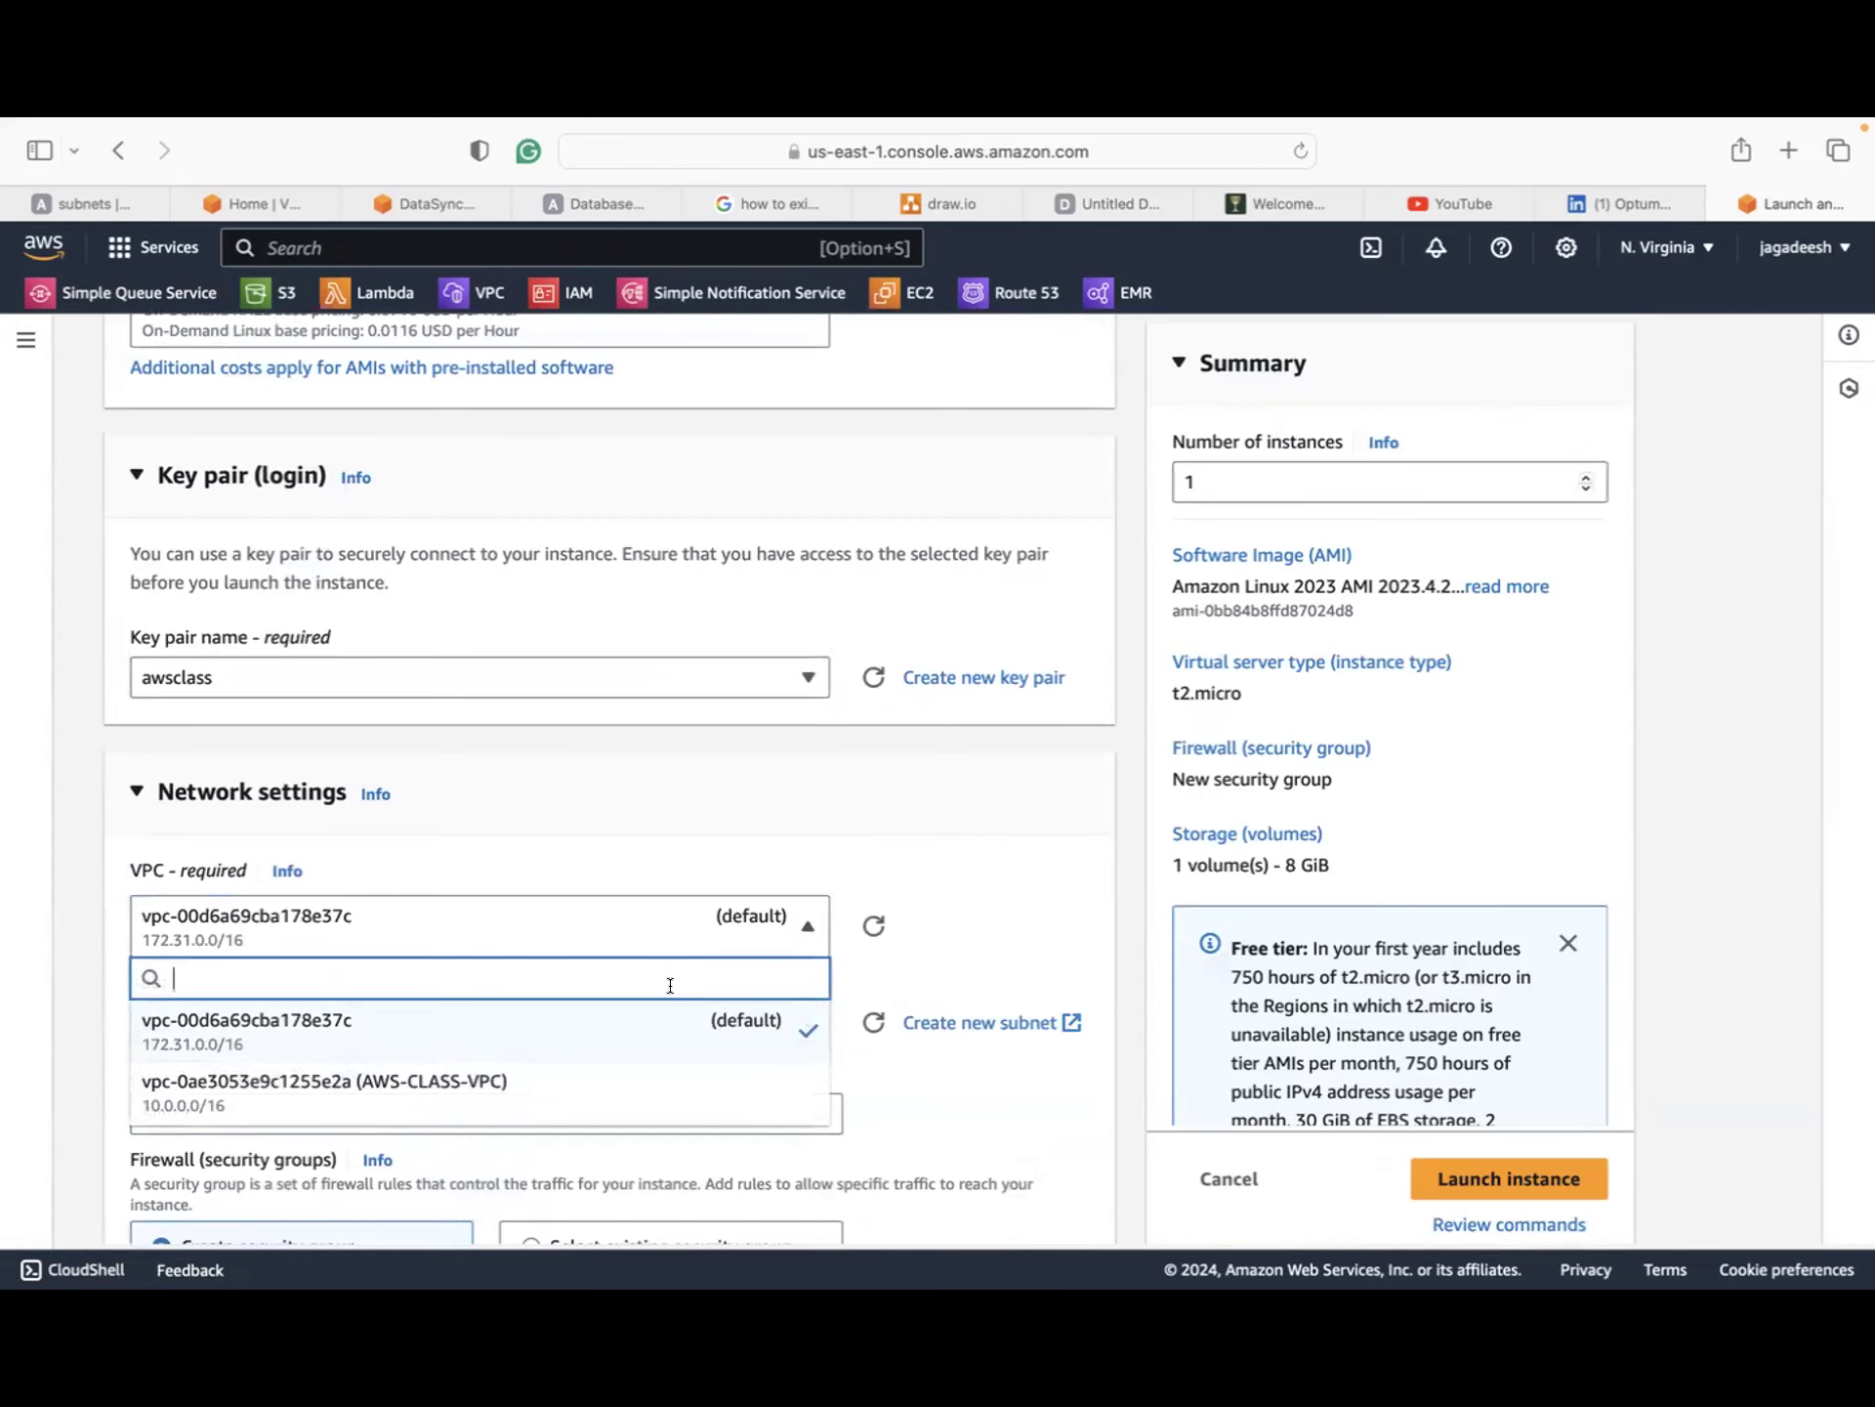
pyautogui.click(637, 1073)
pyautogui.scroll(-2, 635, 1063)
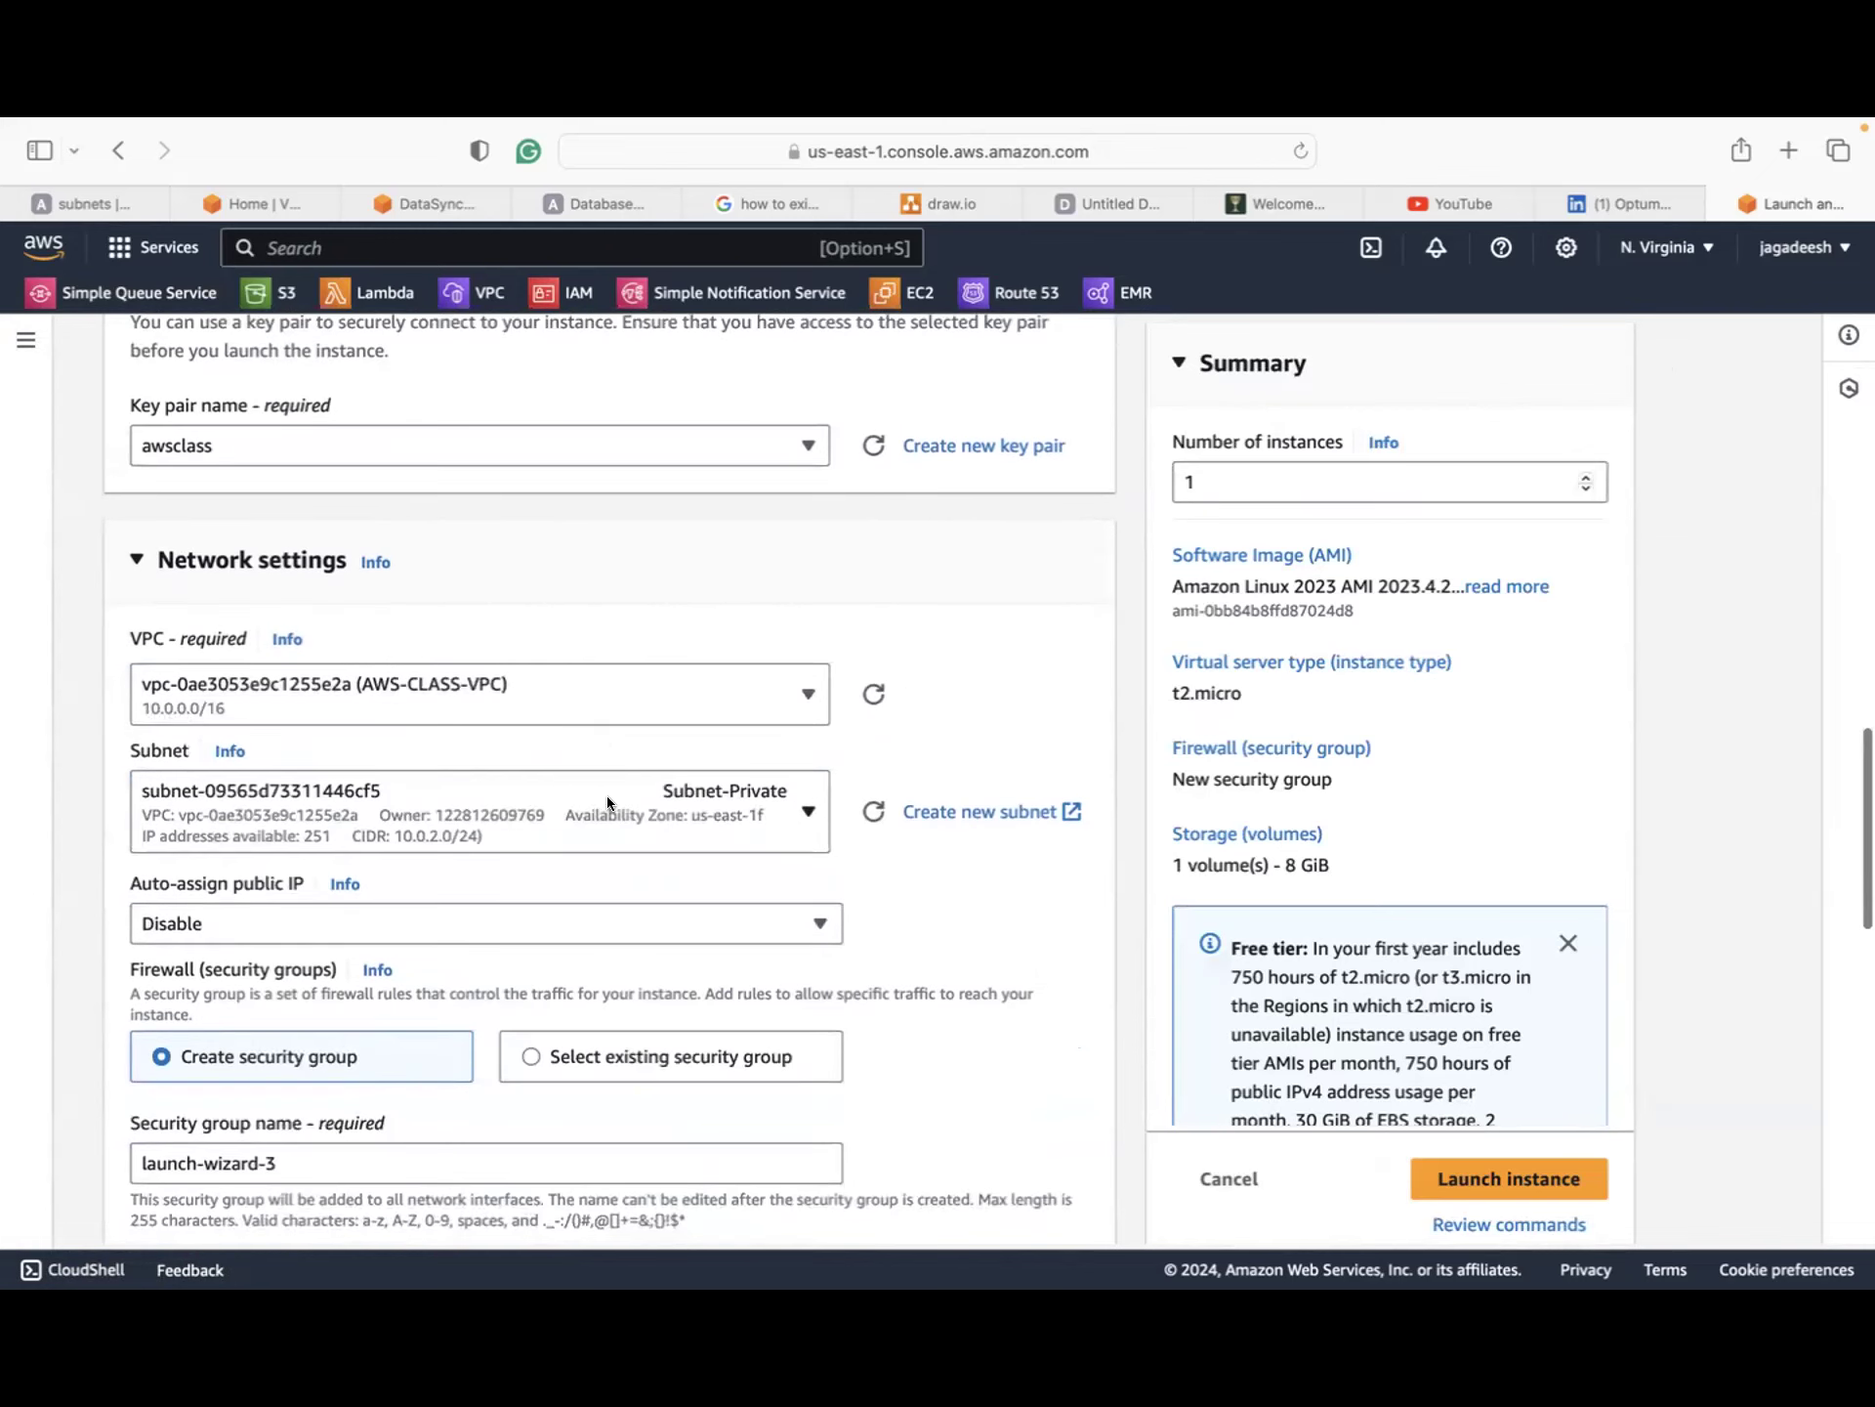
pyautogui.click(576, 918)
pyautogui.click(517, 990)
# Step: Launch the ec2-Private instance, go back to the instances list and refresh it
pyautogui.scroll(-10, 514, 981)
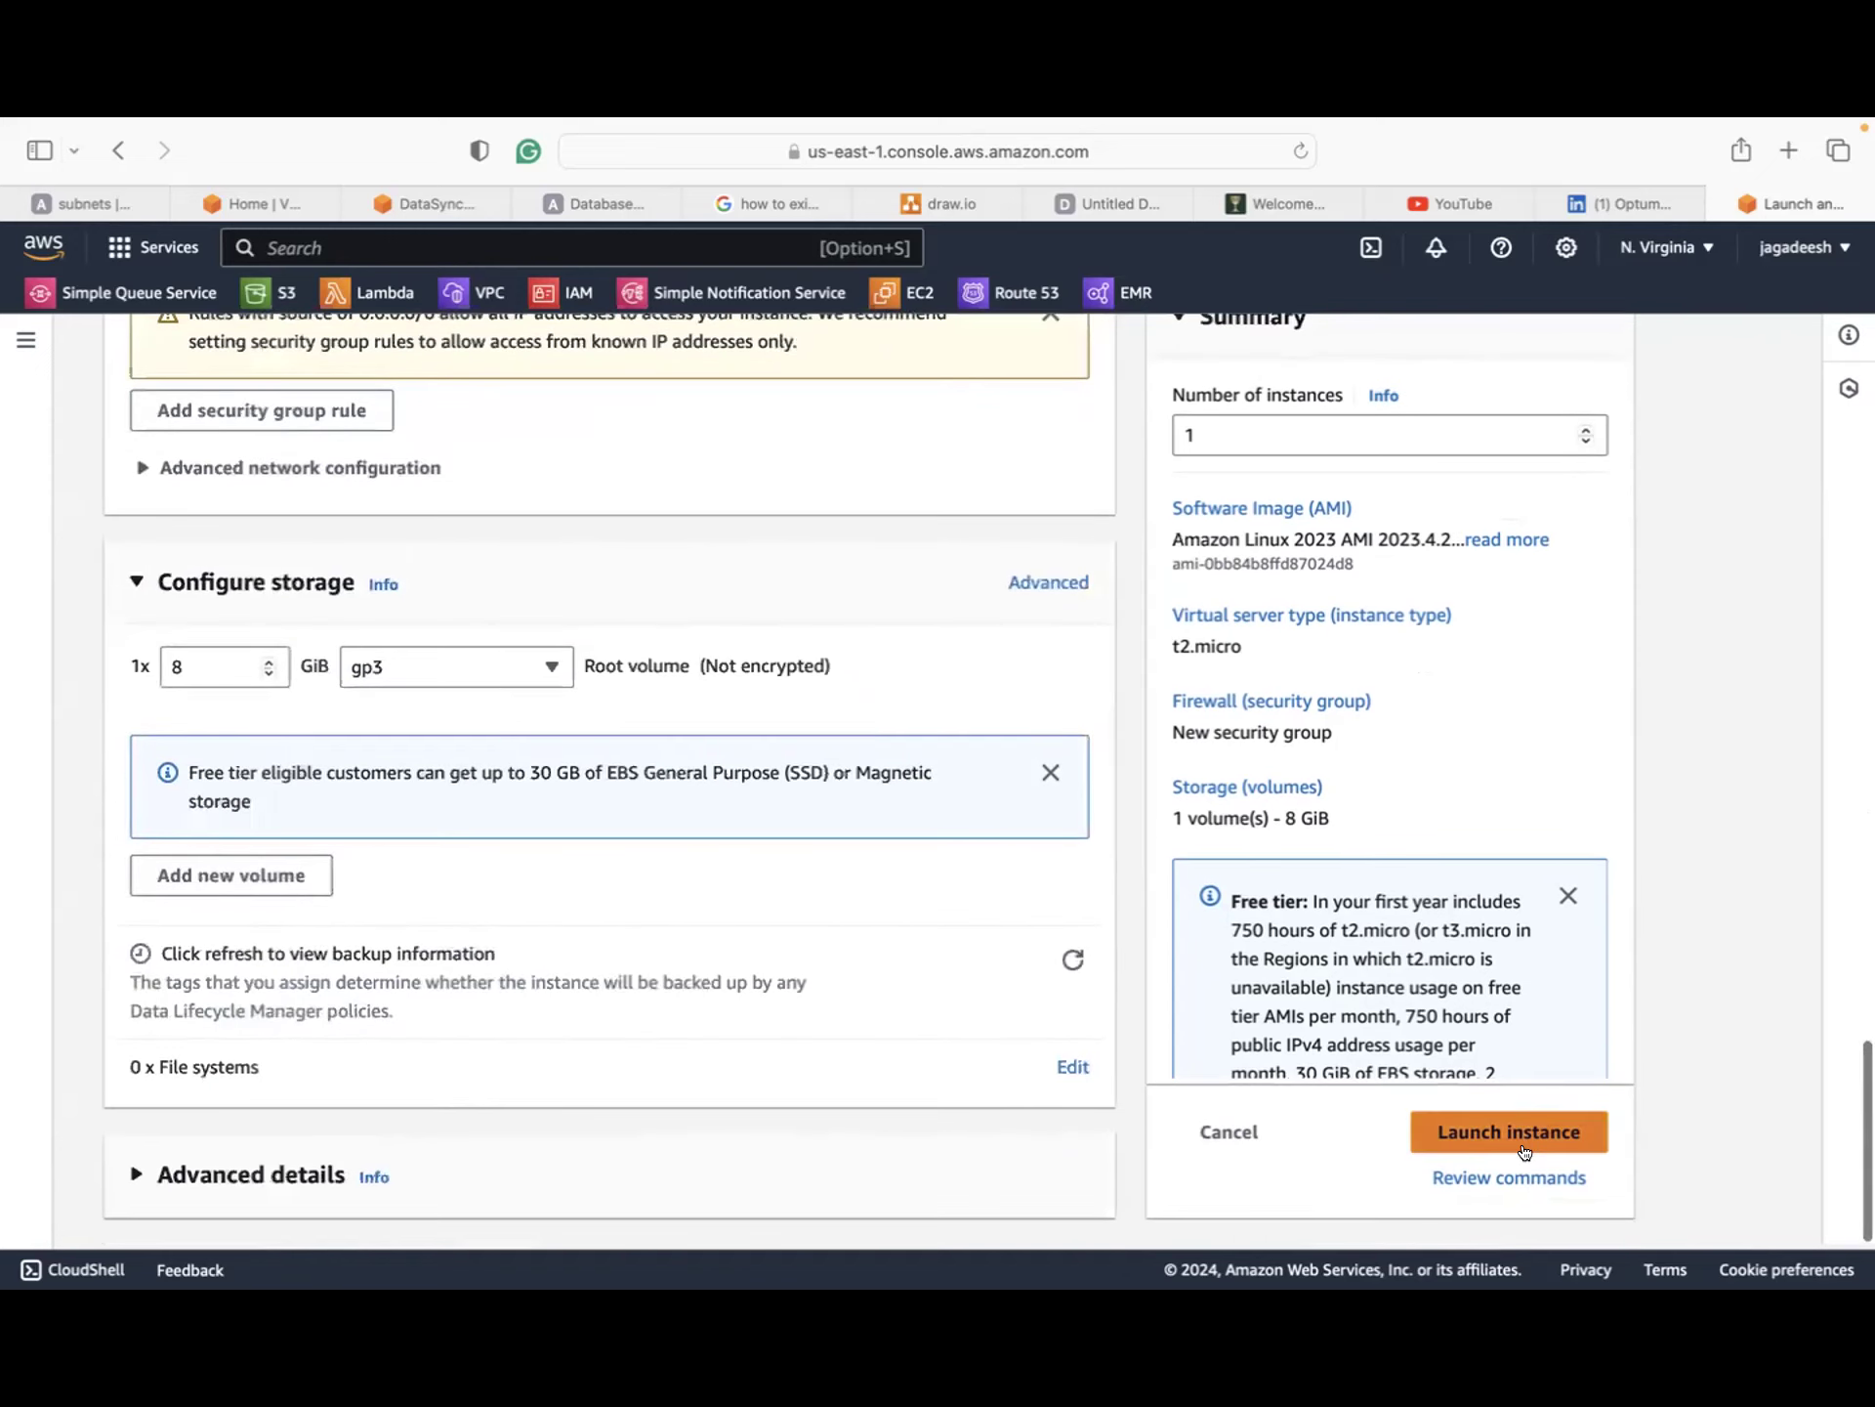
pyautogui.click(1523, 1133)
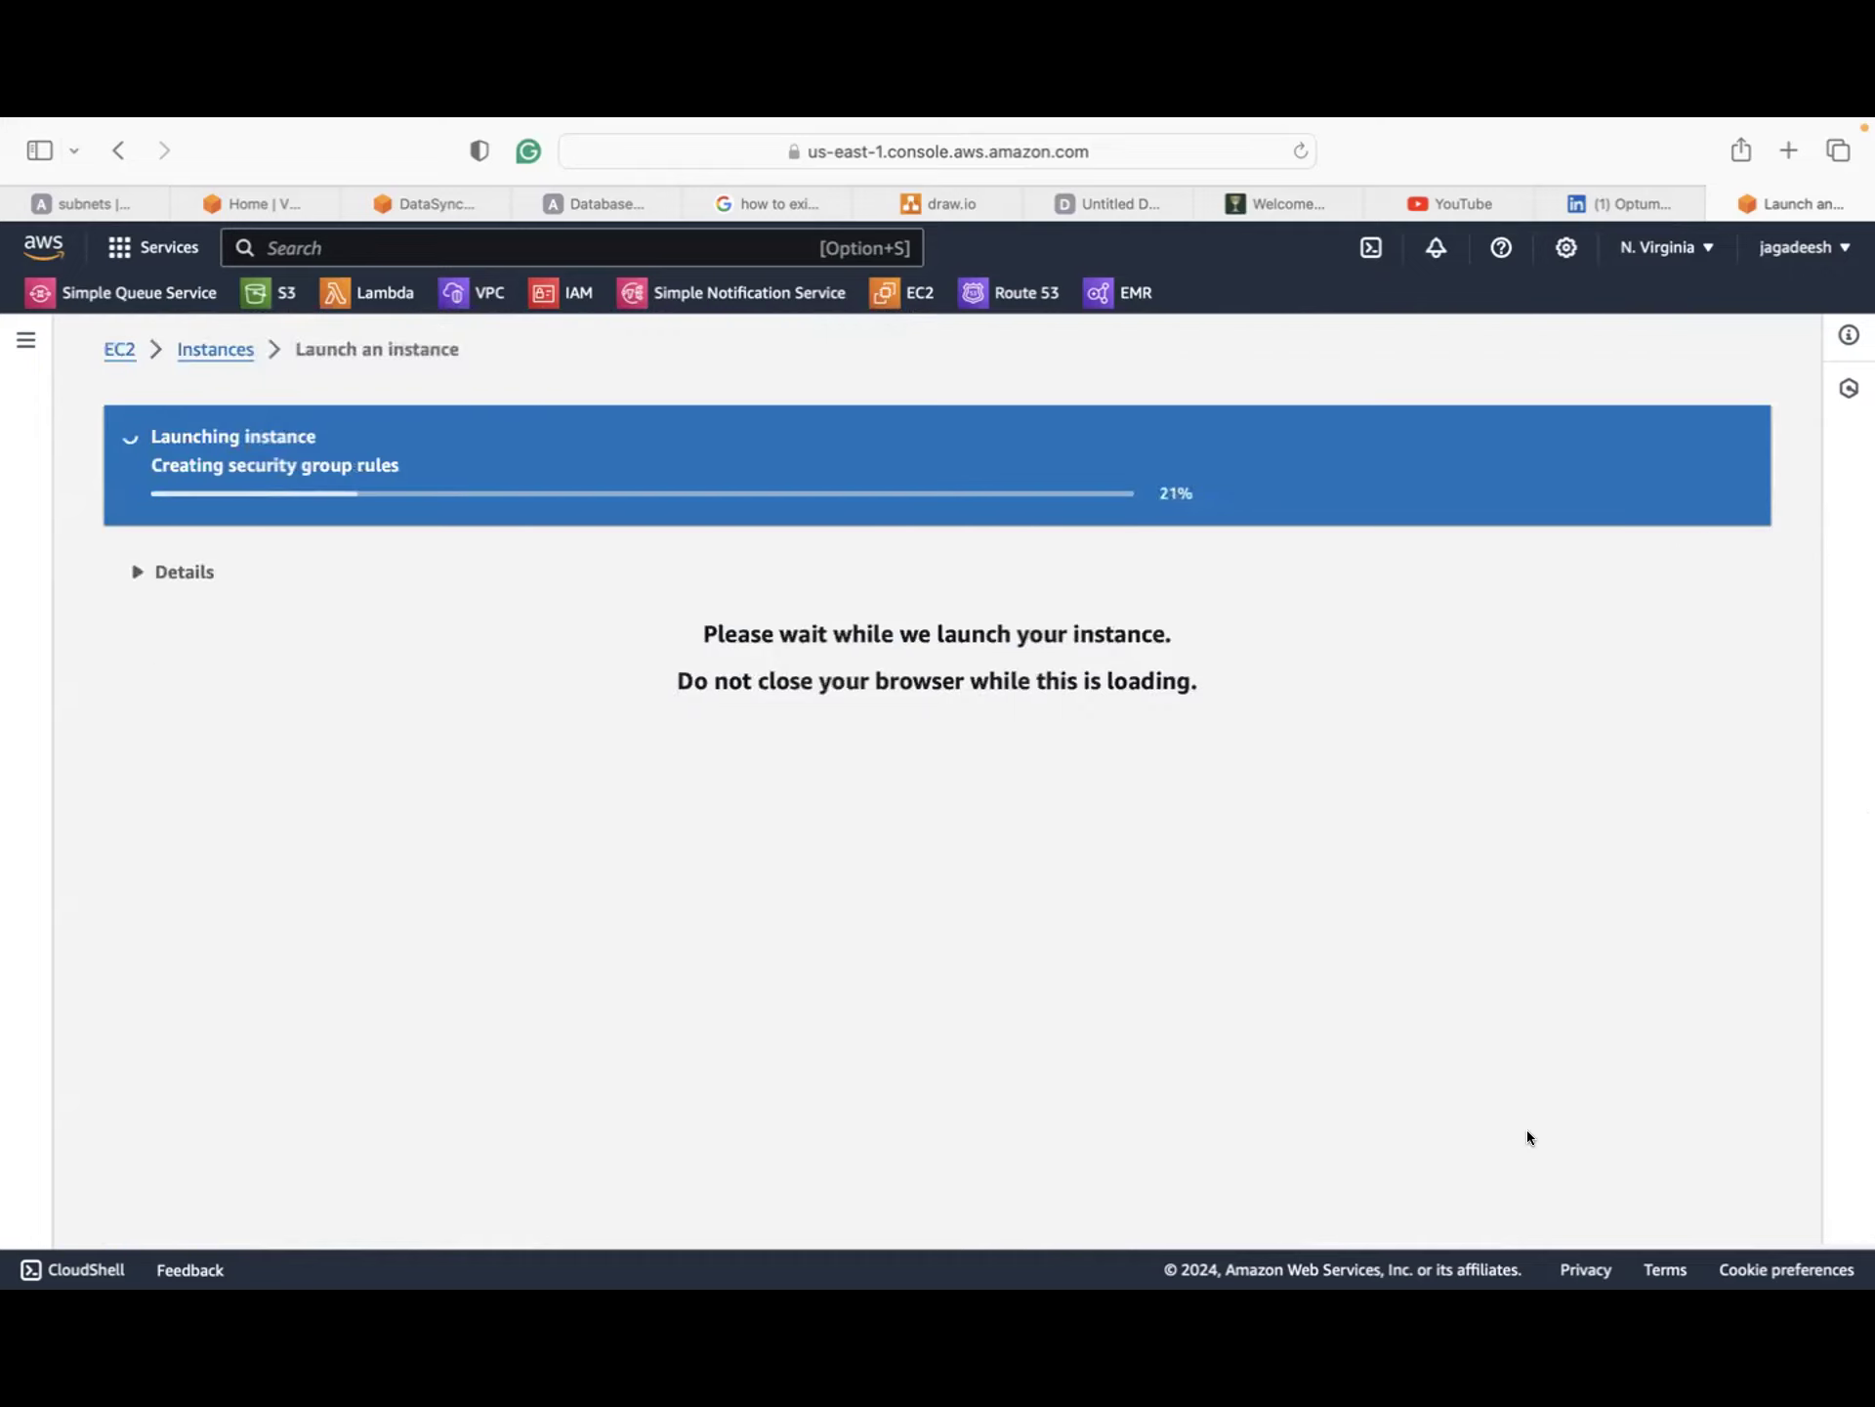
pyautogui.click(183, 348)
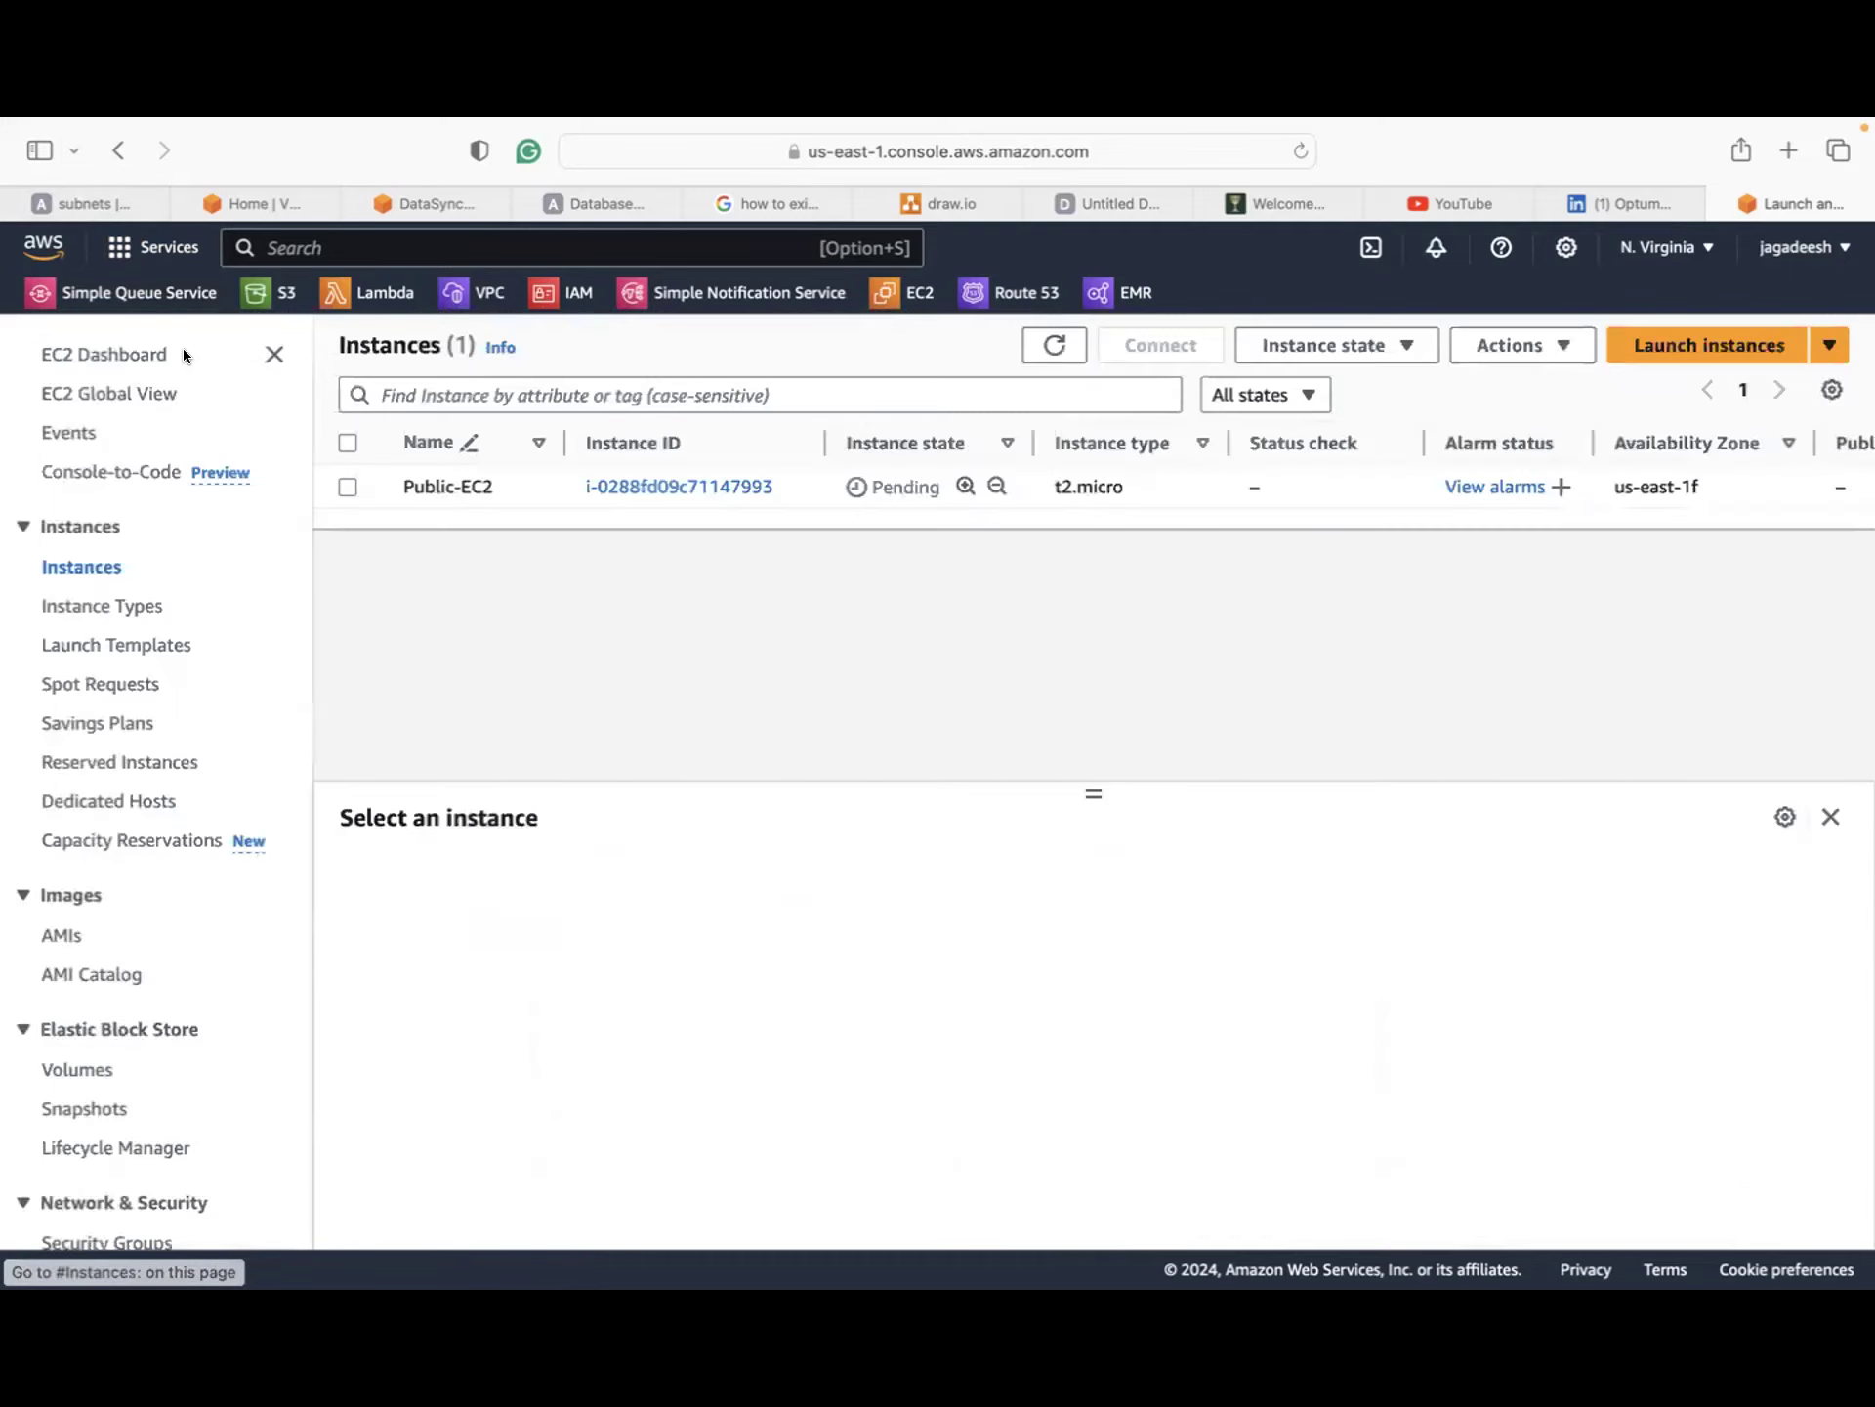
pyautogui.click(1055, 344)
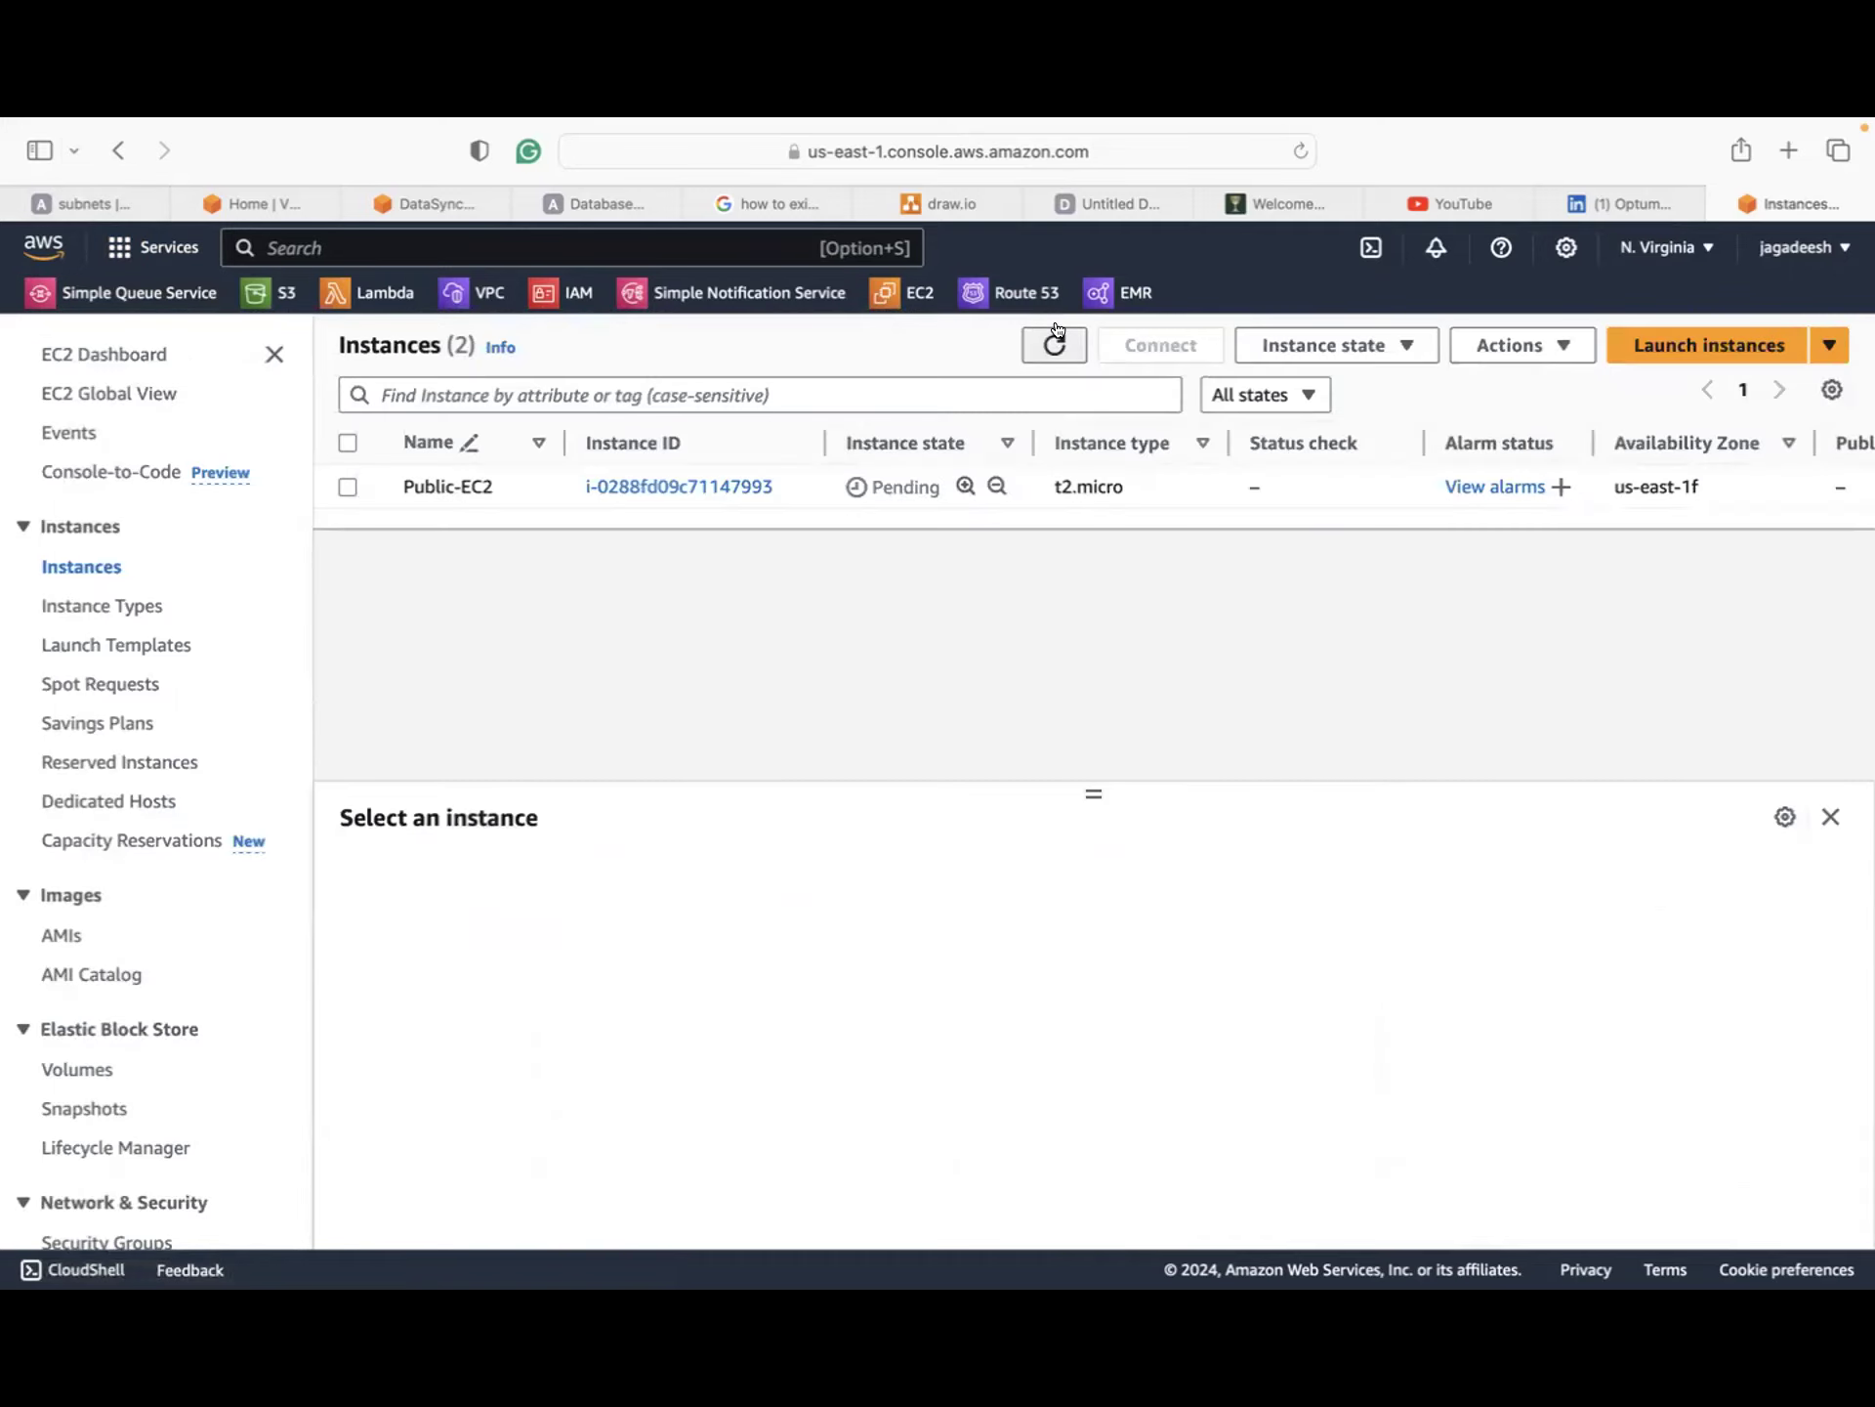
pyautogui.click(1052, 340)
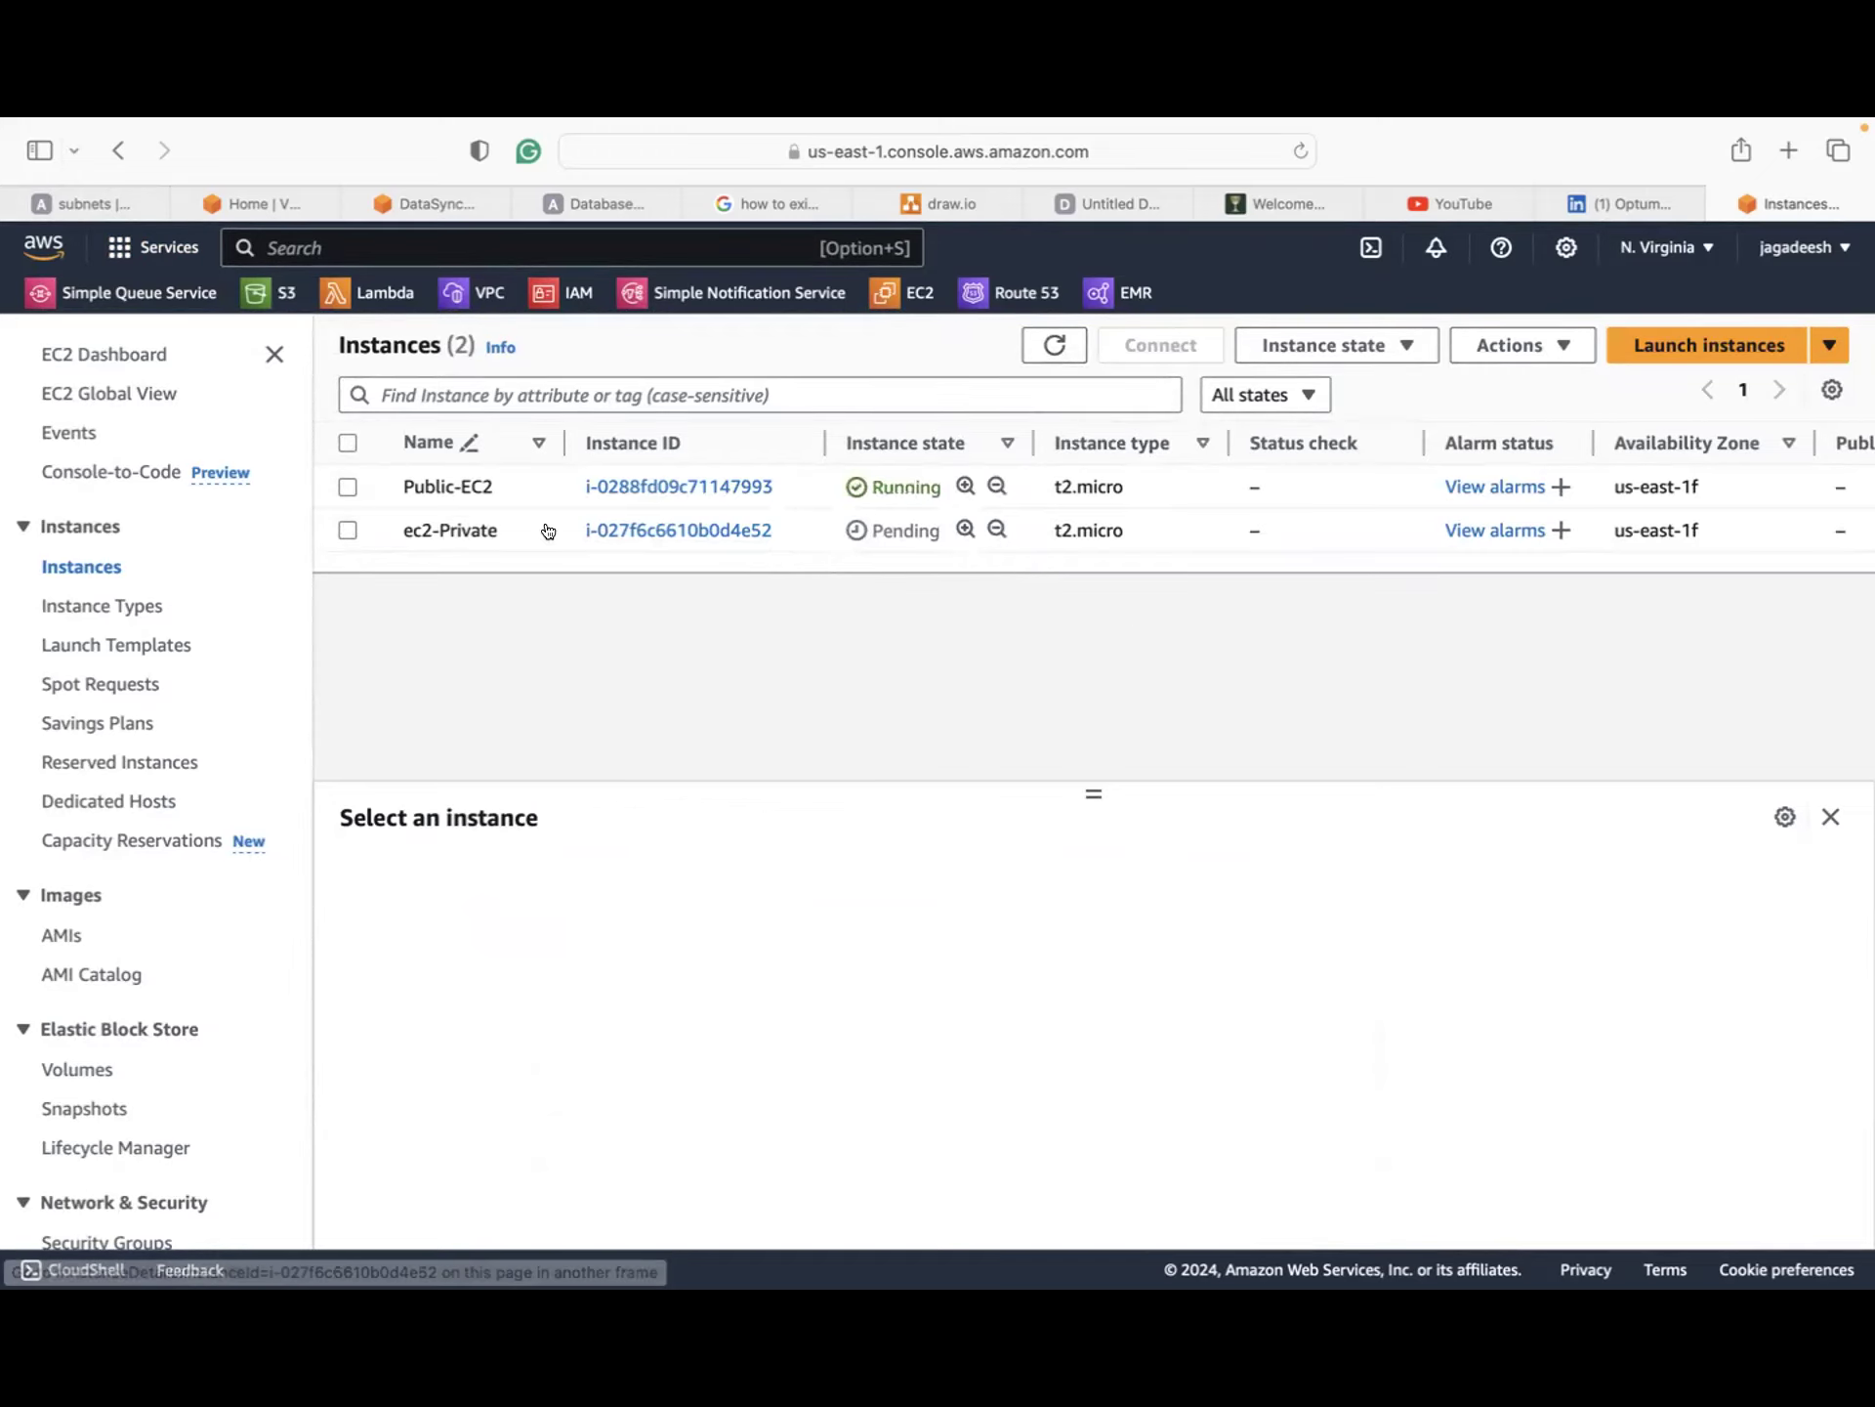
# Step: Open the SSH client connection instructions for Public-EC2 and copy the chmod 400 "awsclass.pem" command
pyautogui.click(349, 480)
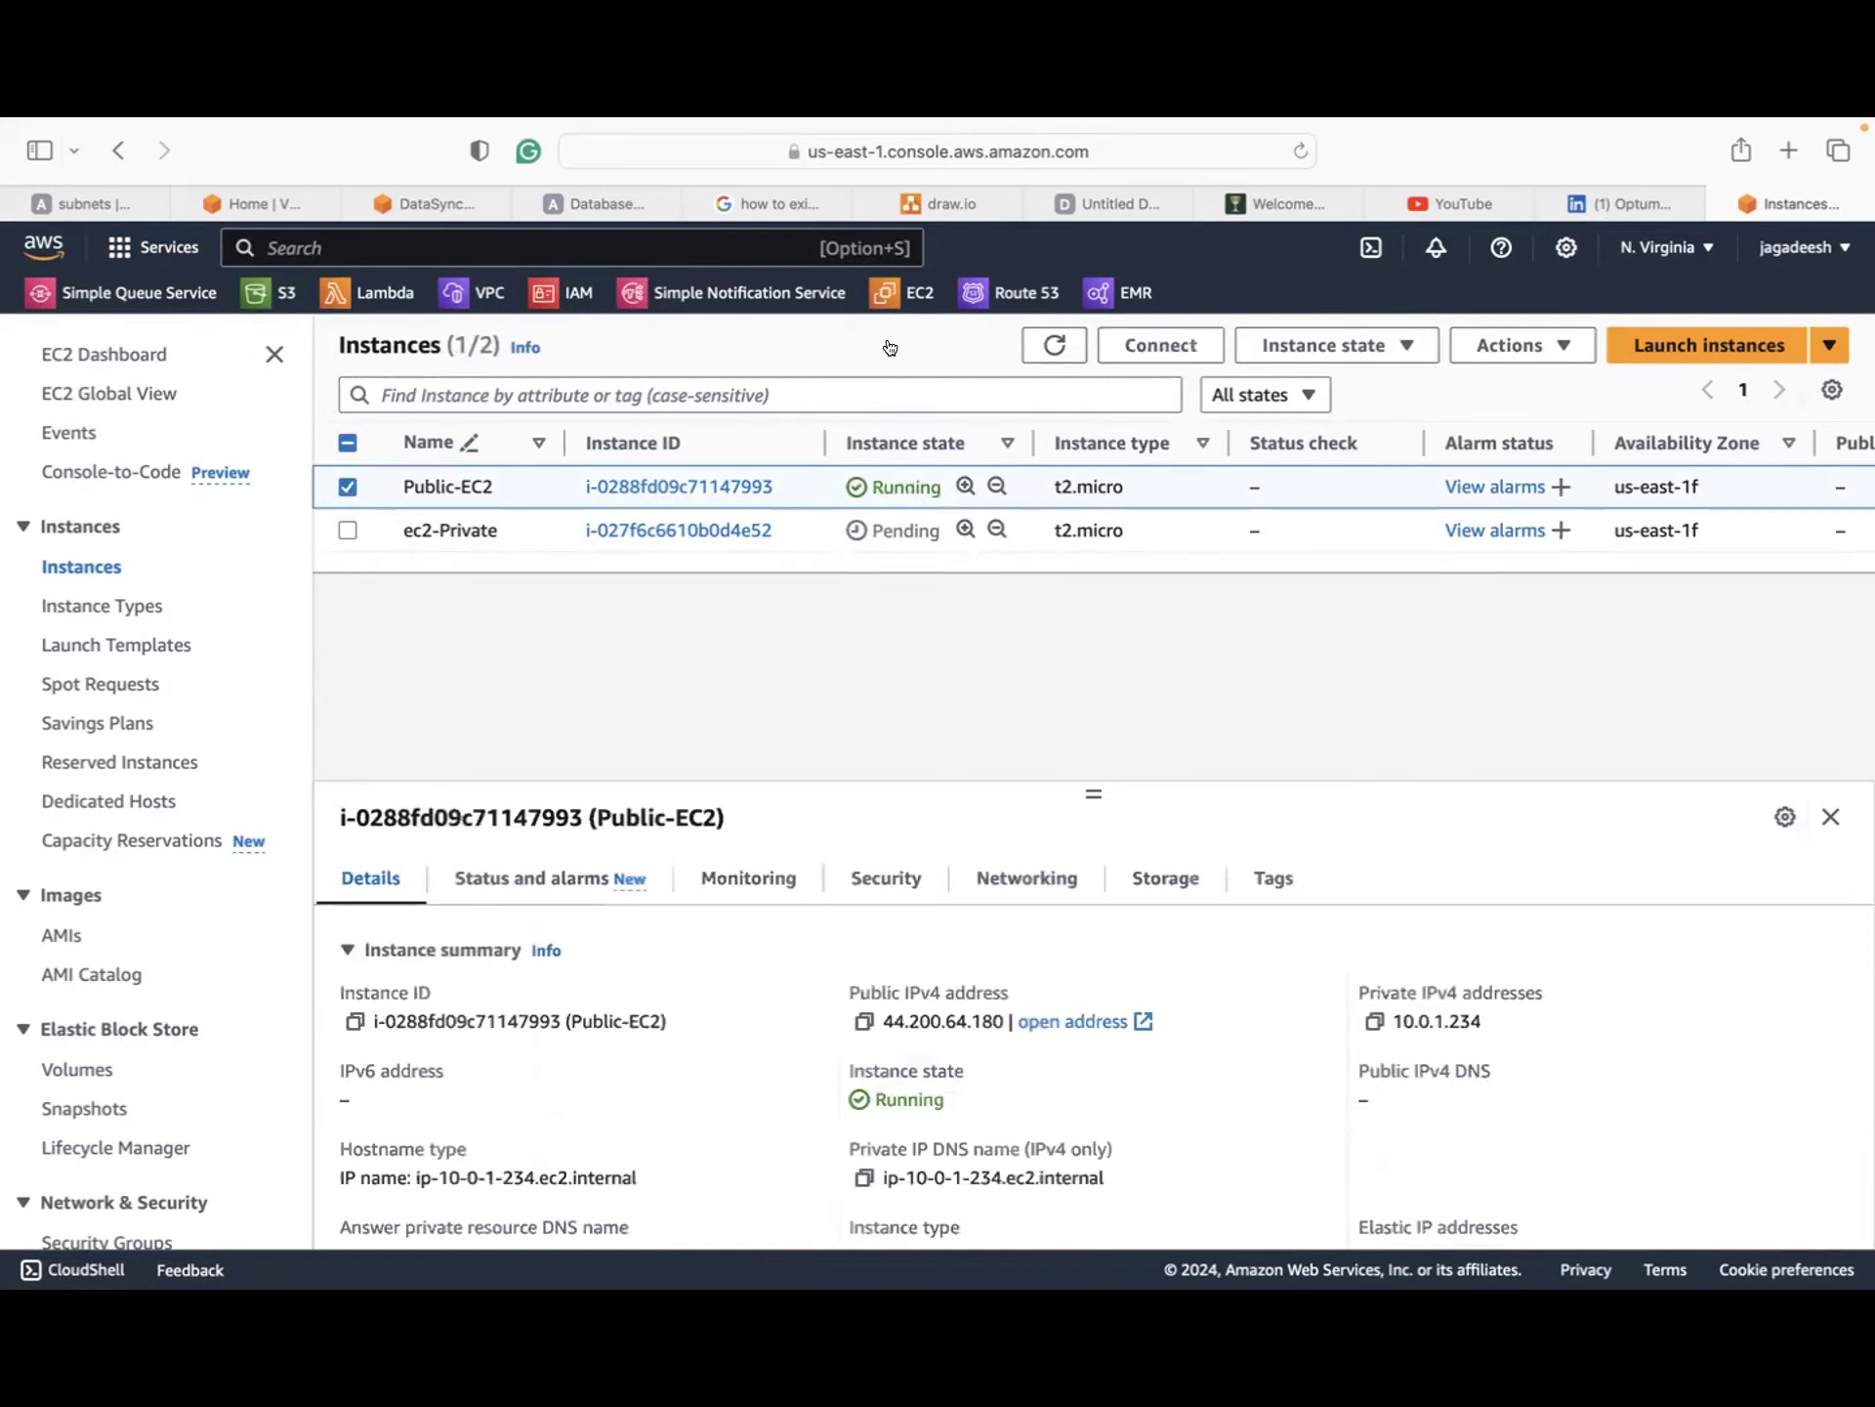
pyautogui.click(1151, 342)
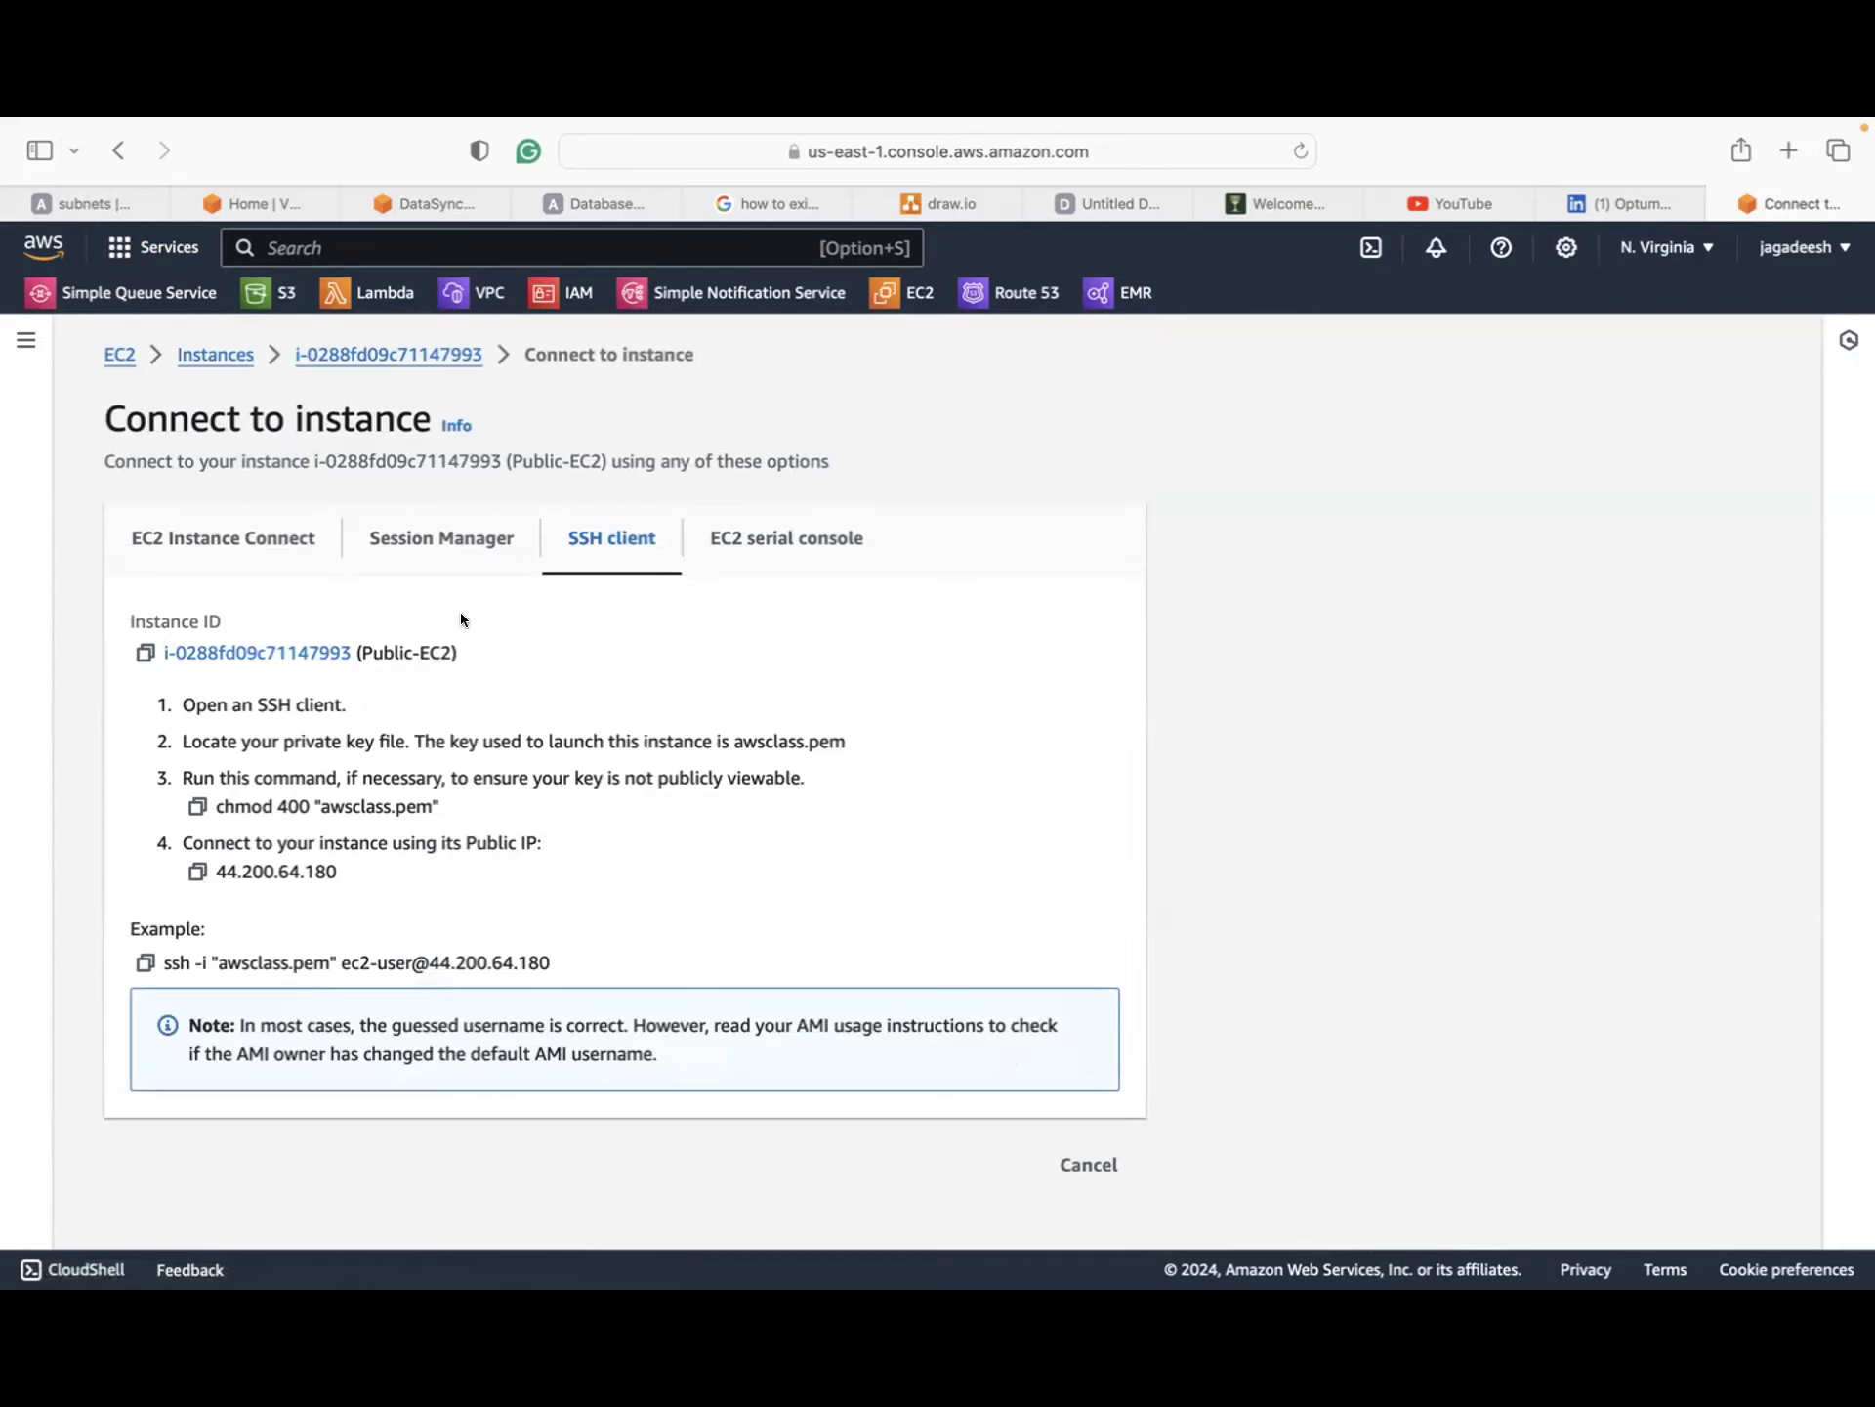
pyautogui.click(197, 806)
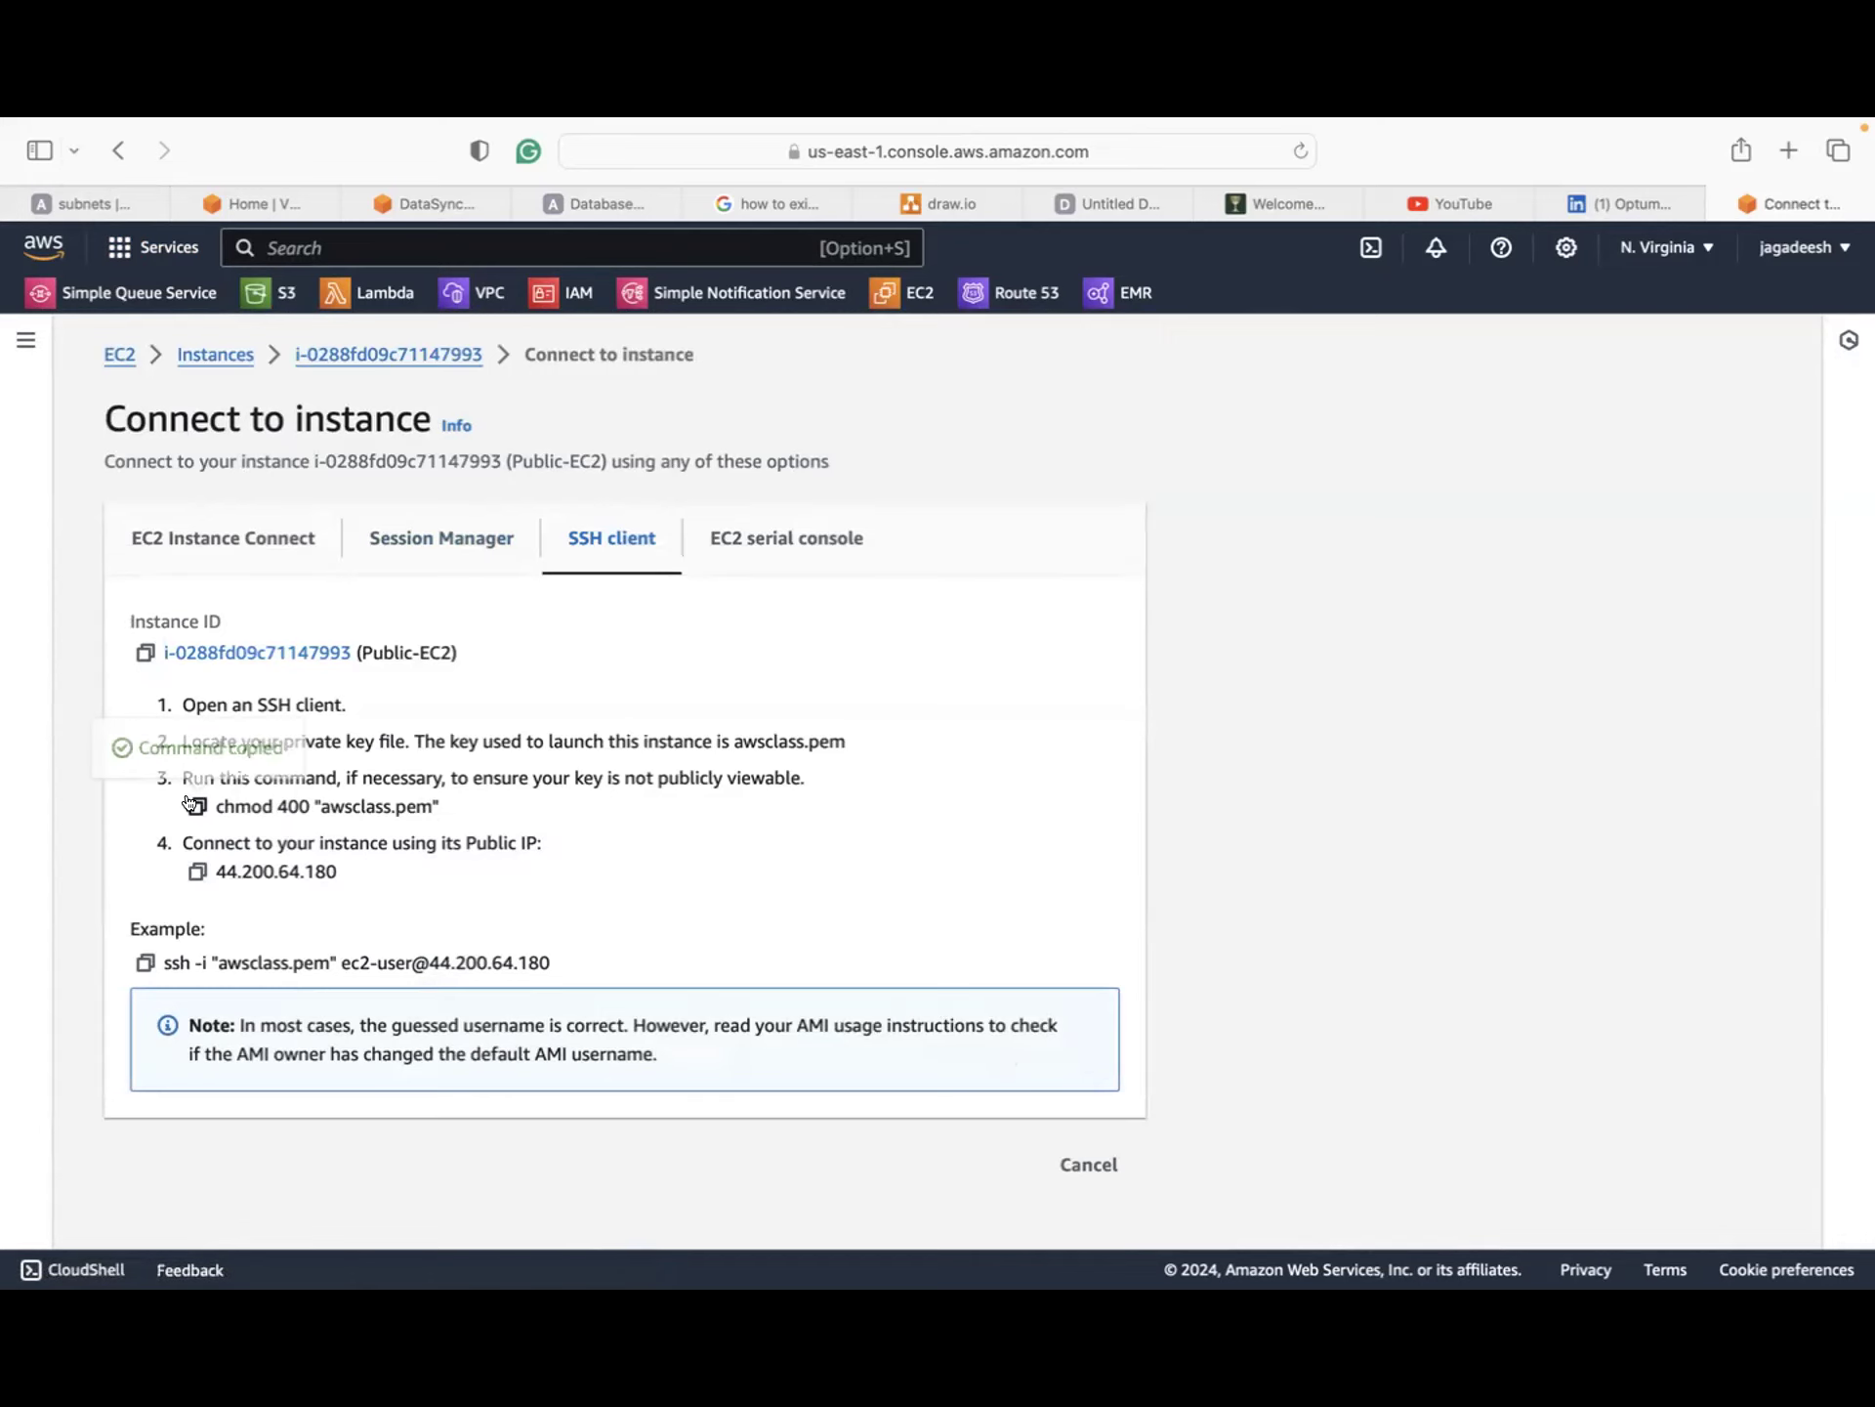
# Step: Switch to Terminal and clear its screen
pyautogui.hotkey('ctrl', 'Up')
pyautogui.click(1098, 1252)
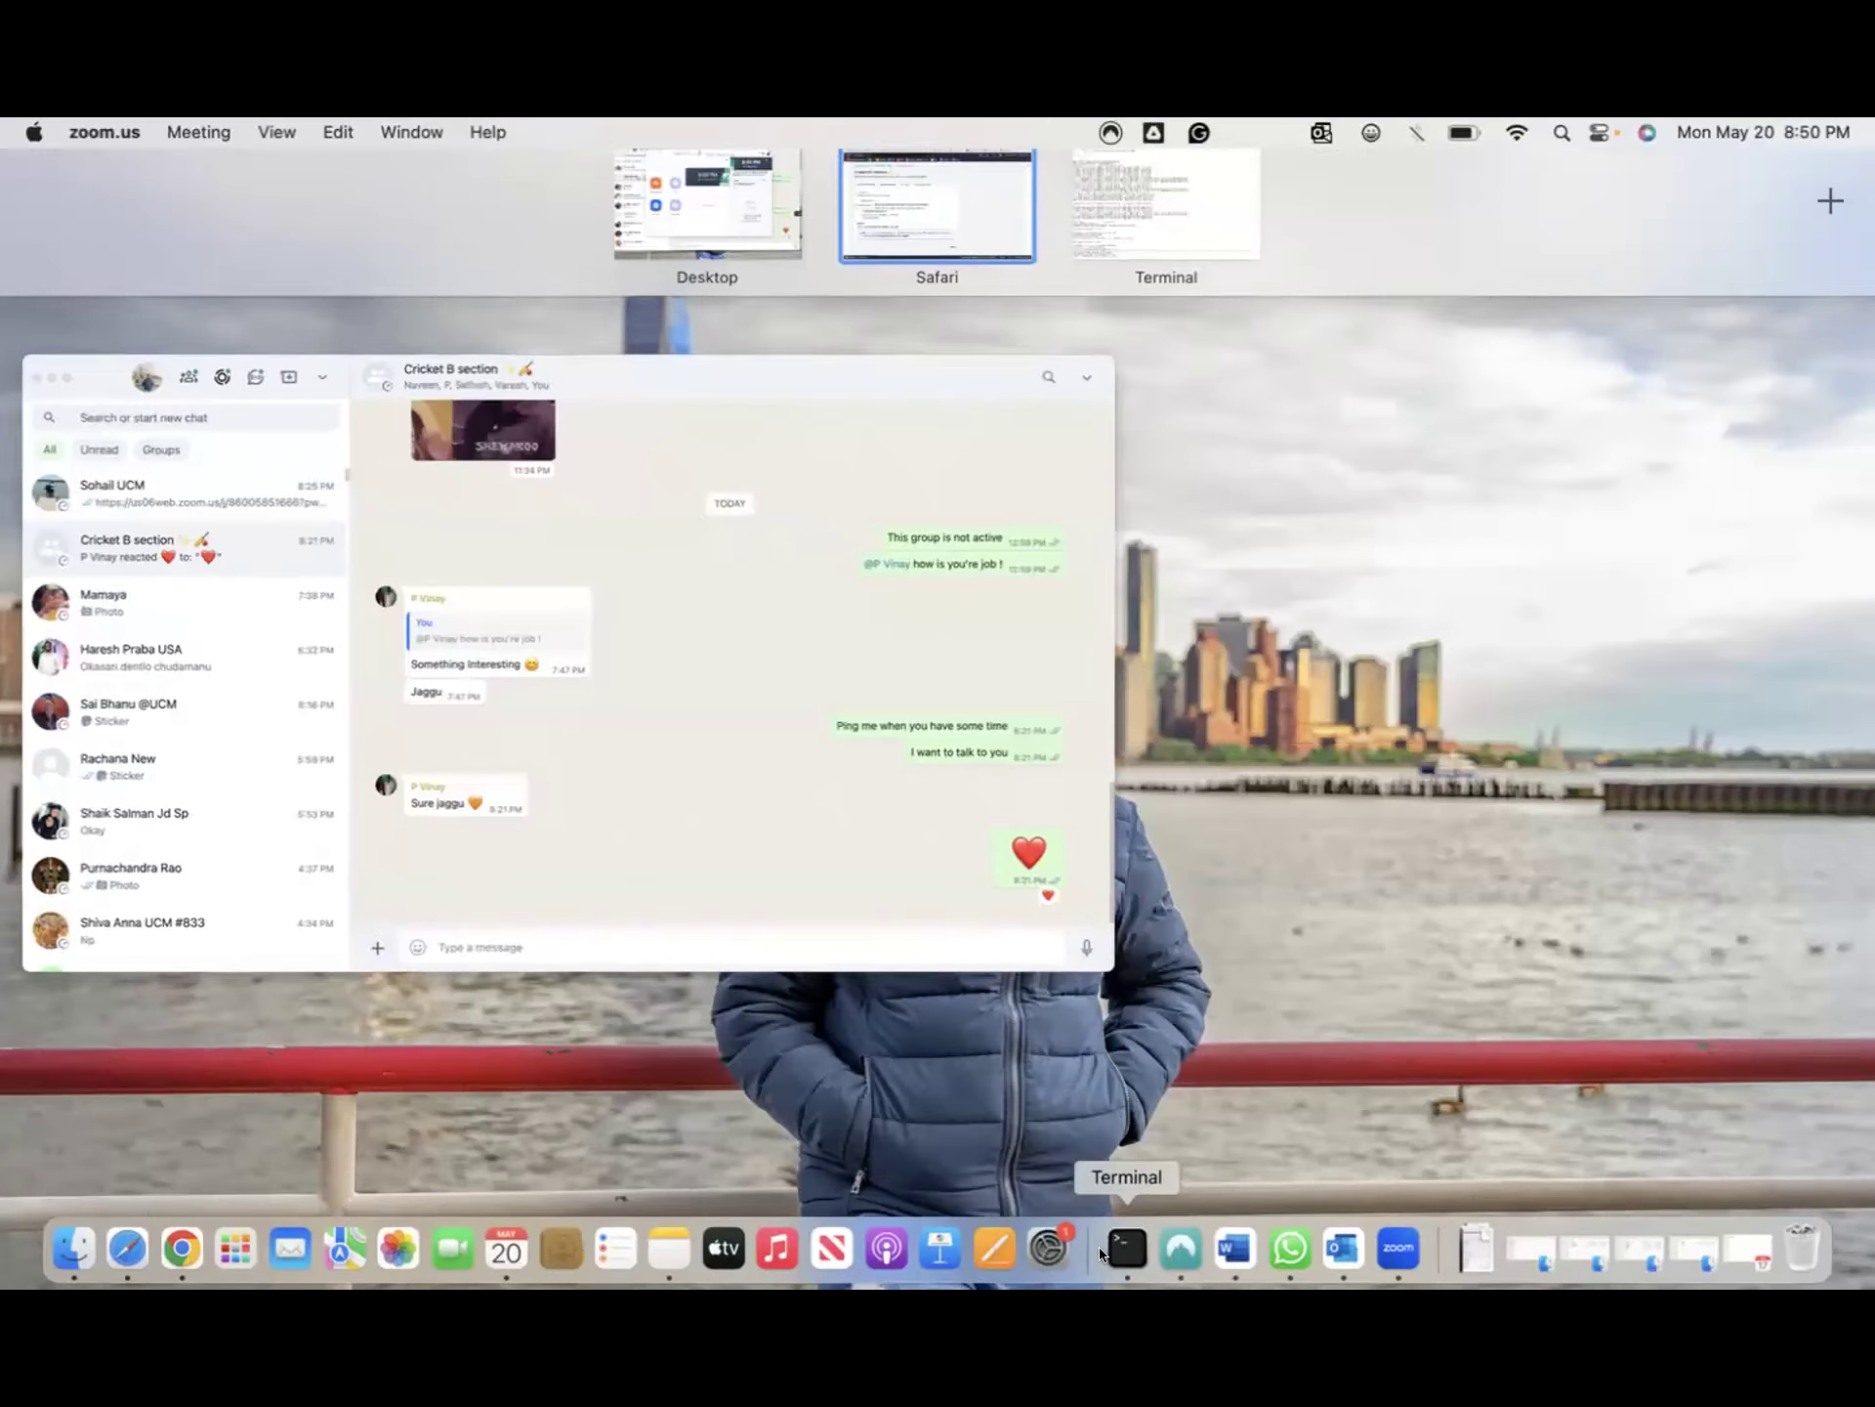
pyautogui.write('clear')
pyautogui.press('Return')
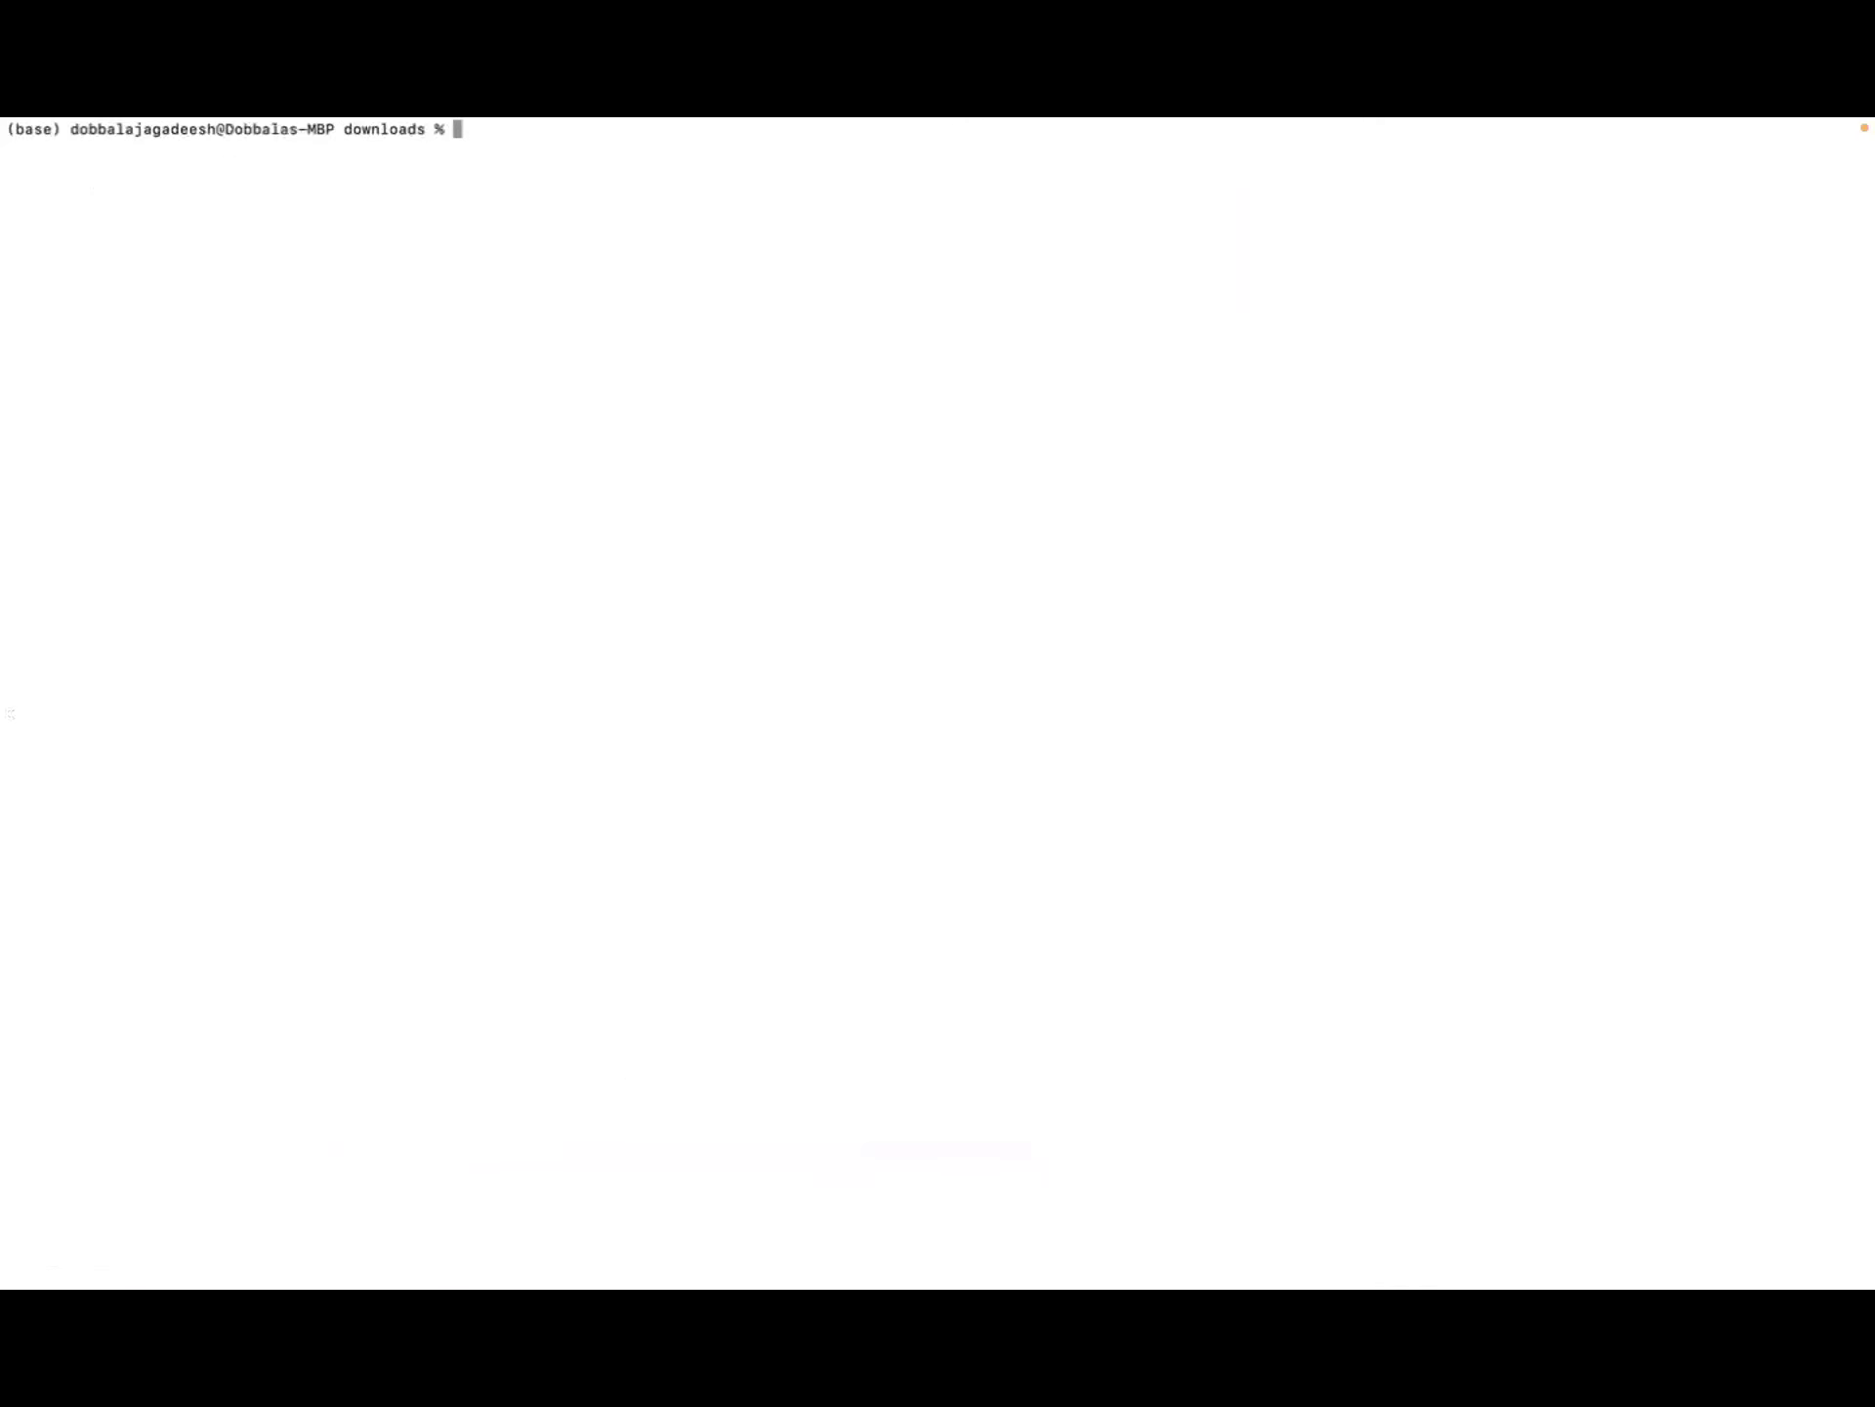
# Step: Print the working directory and run the copied chmod 400 "awsclass.pem" command there
pyautogui.write('cd')
pyautogui.press('BackSpace')
pyautogui.press('BackSpace')
pyautogui.write('pwd')
pyautogui.press('Return')
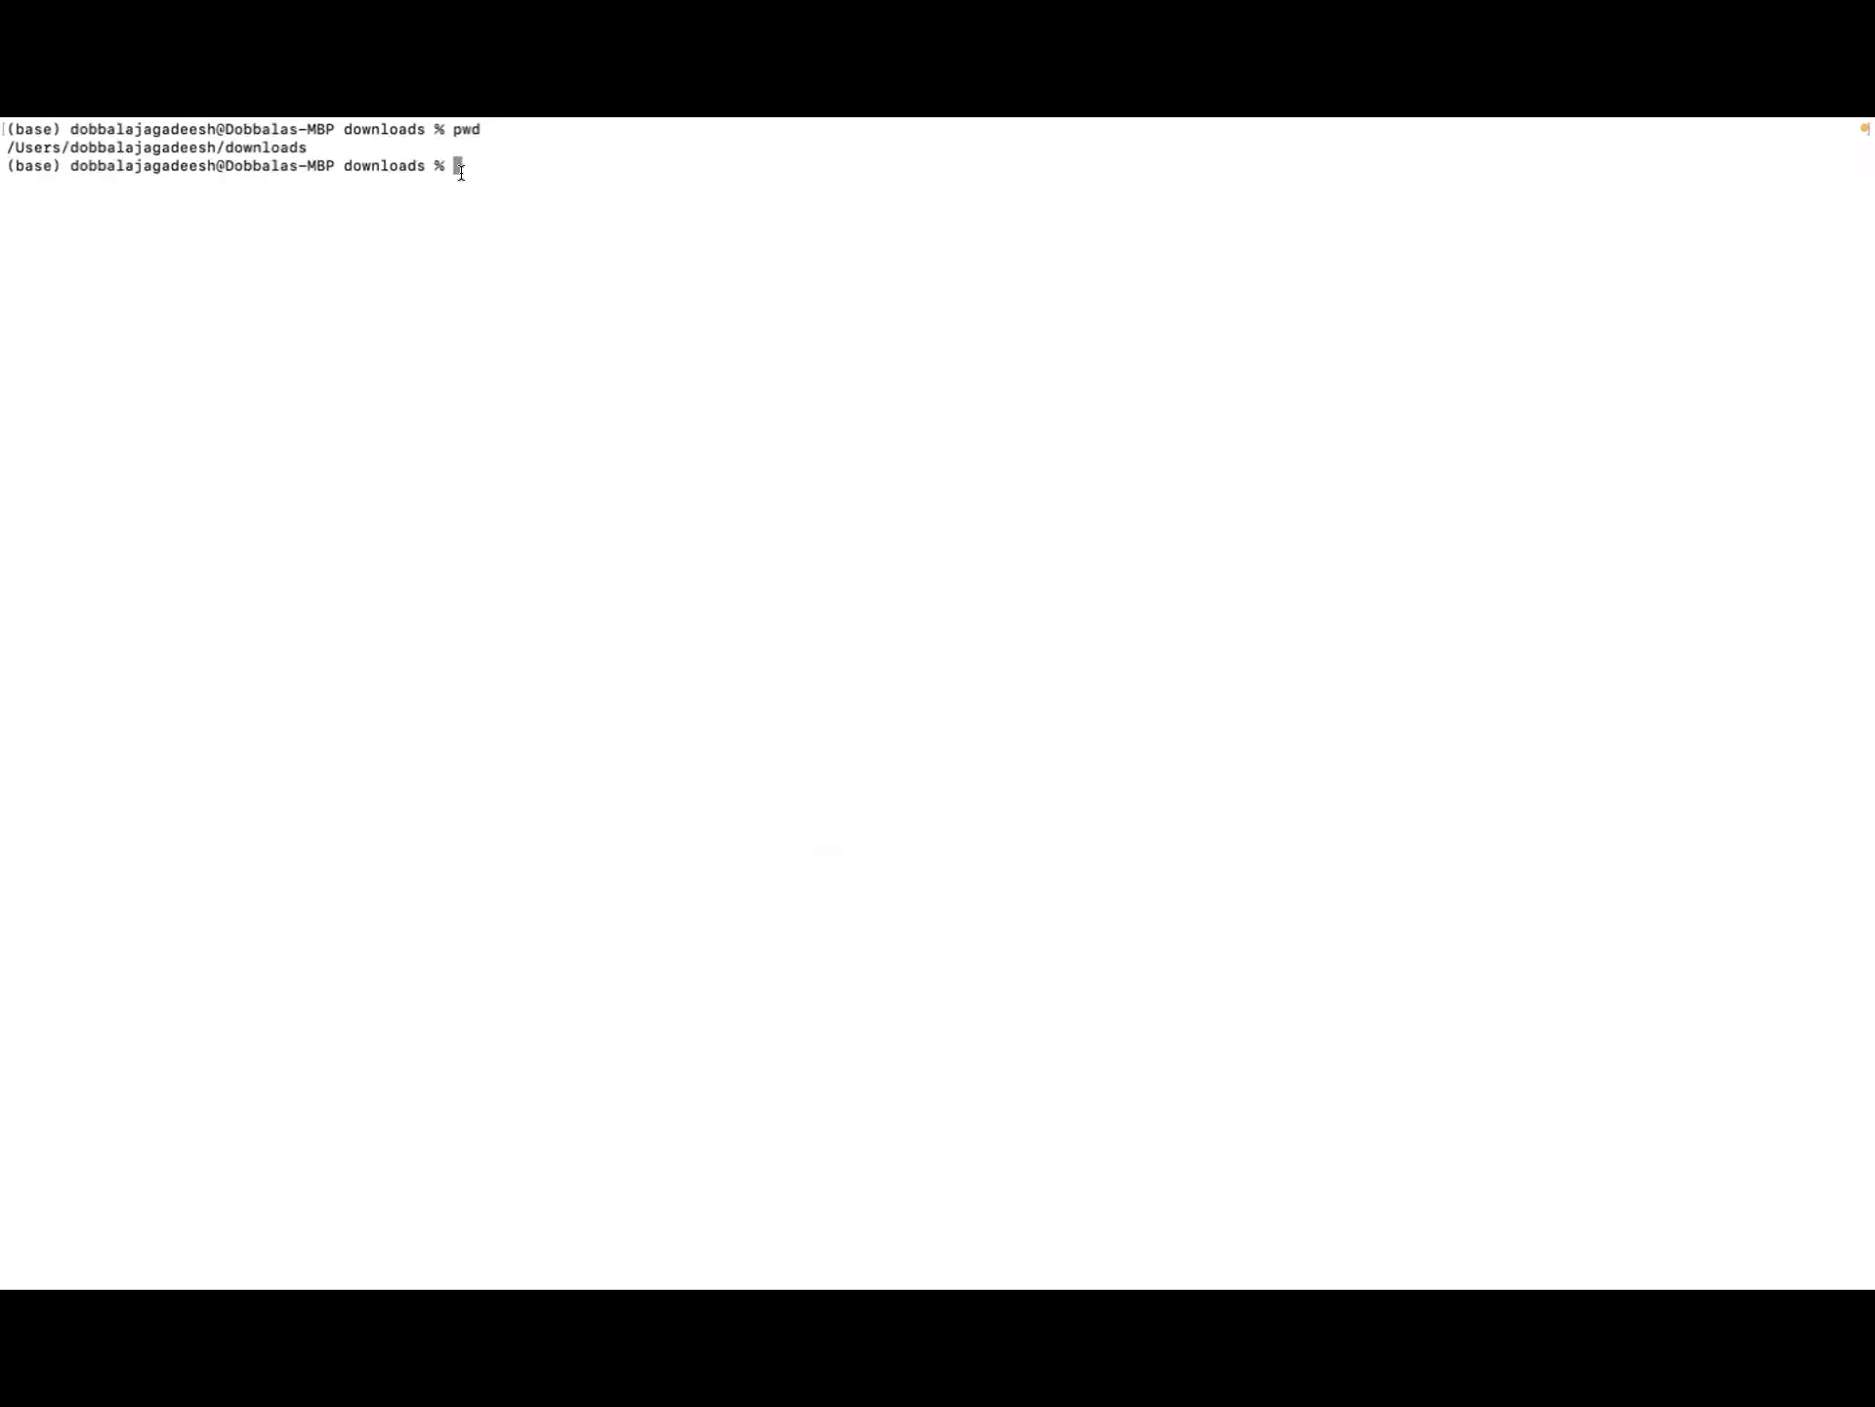
pyautogui.press('super+v')
pyautogui.press('Return')
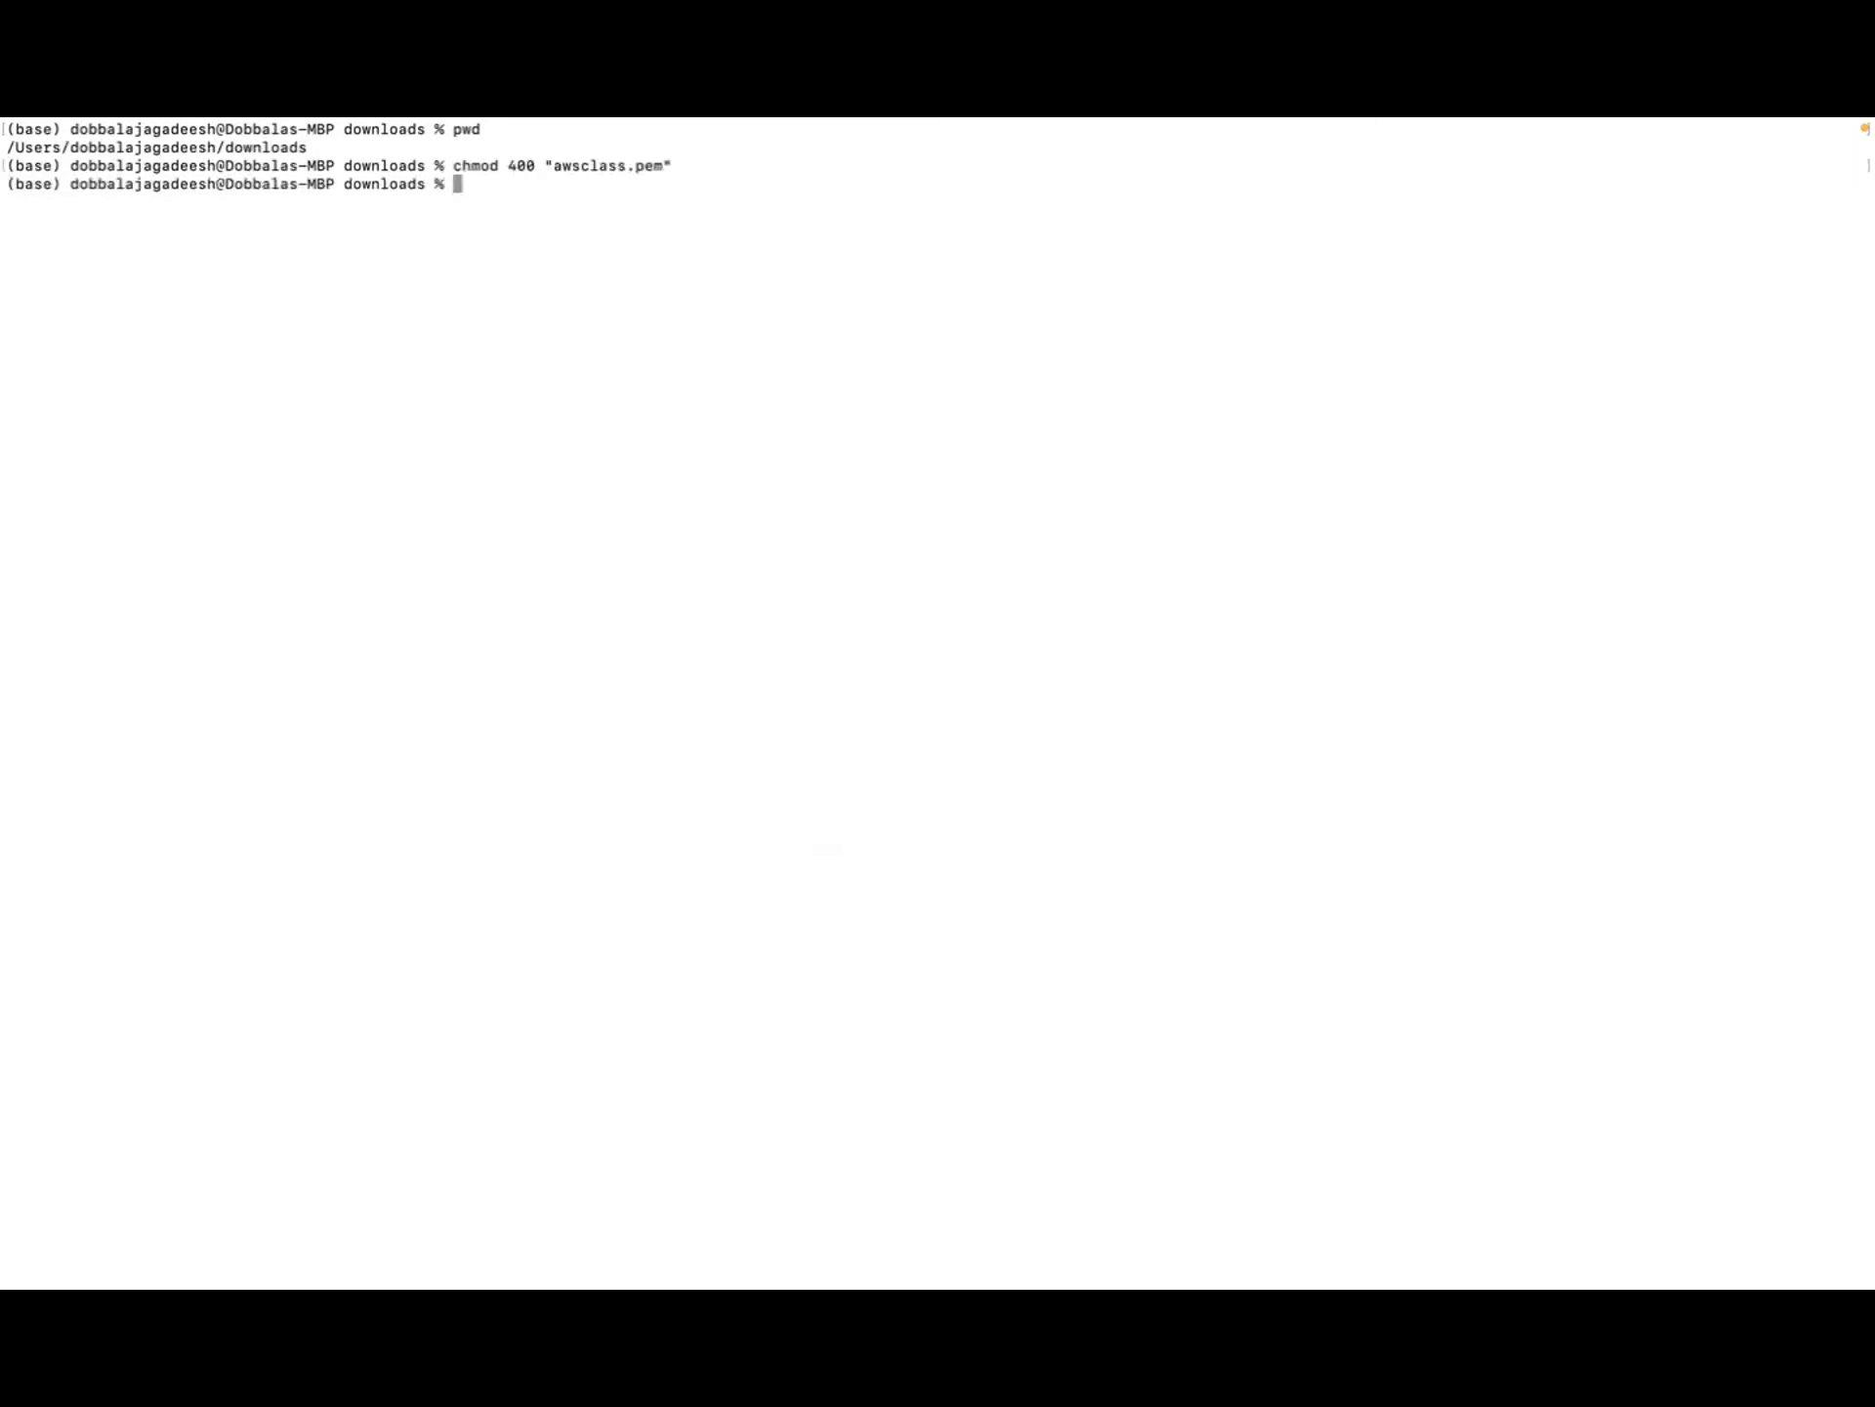
# Step: Switch back to Safari and copy the example ssh command for Public-EC2
pyautogui.hotkey('ctrl', 'Up')
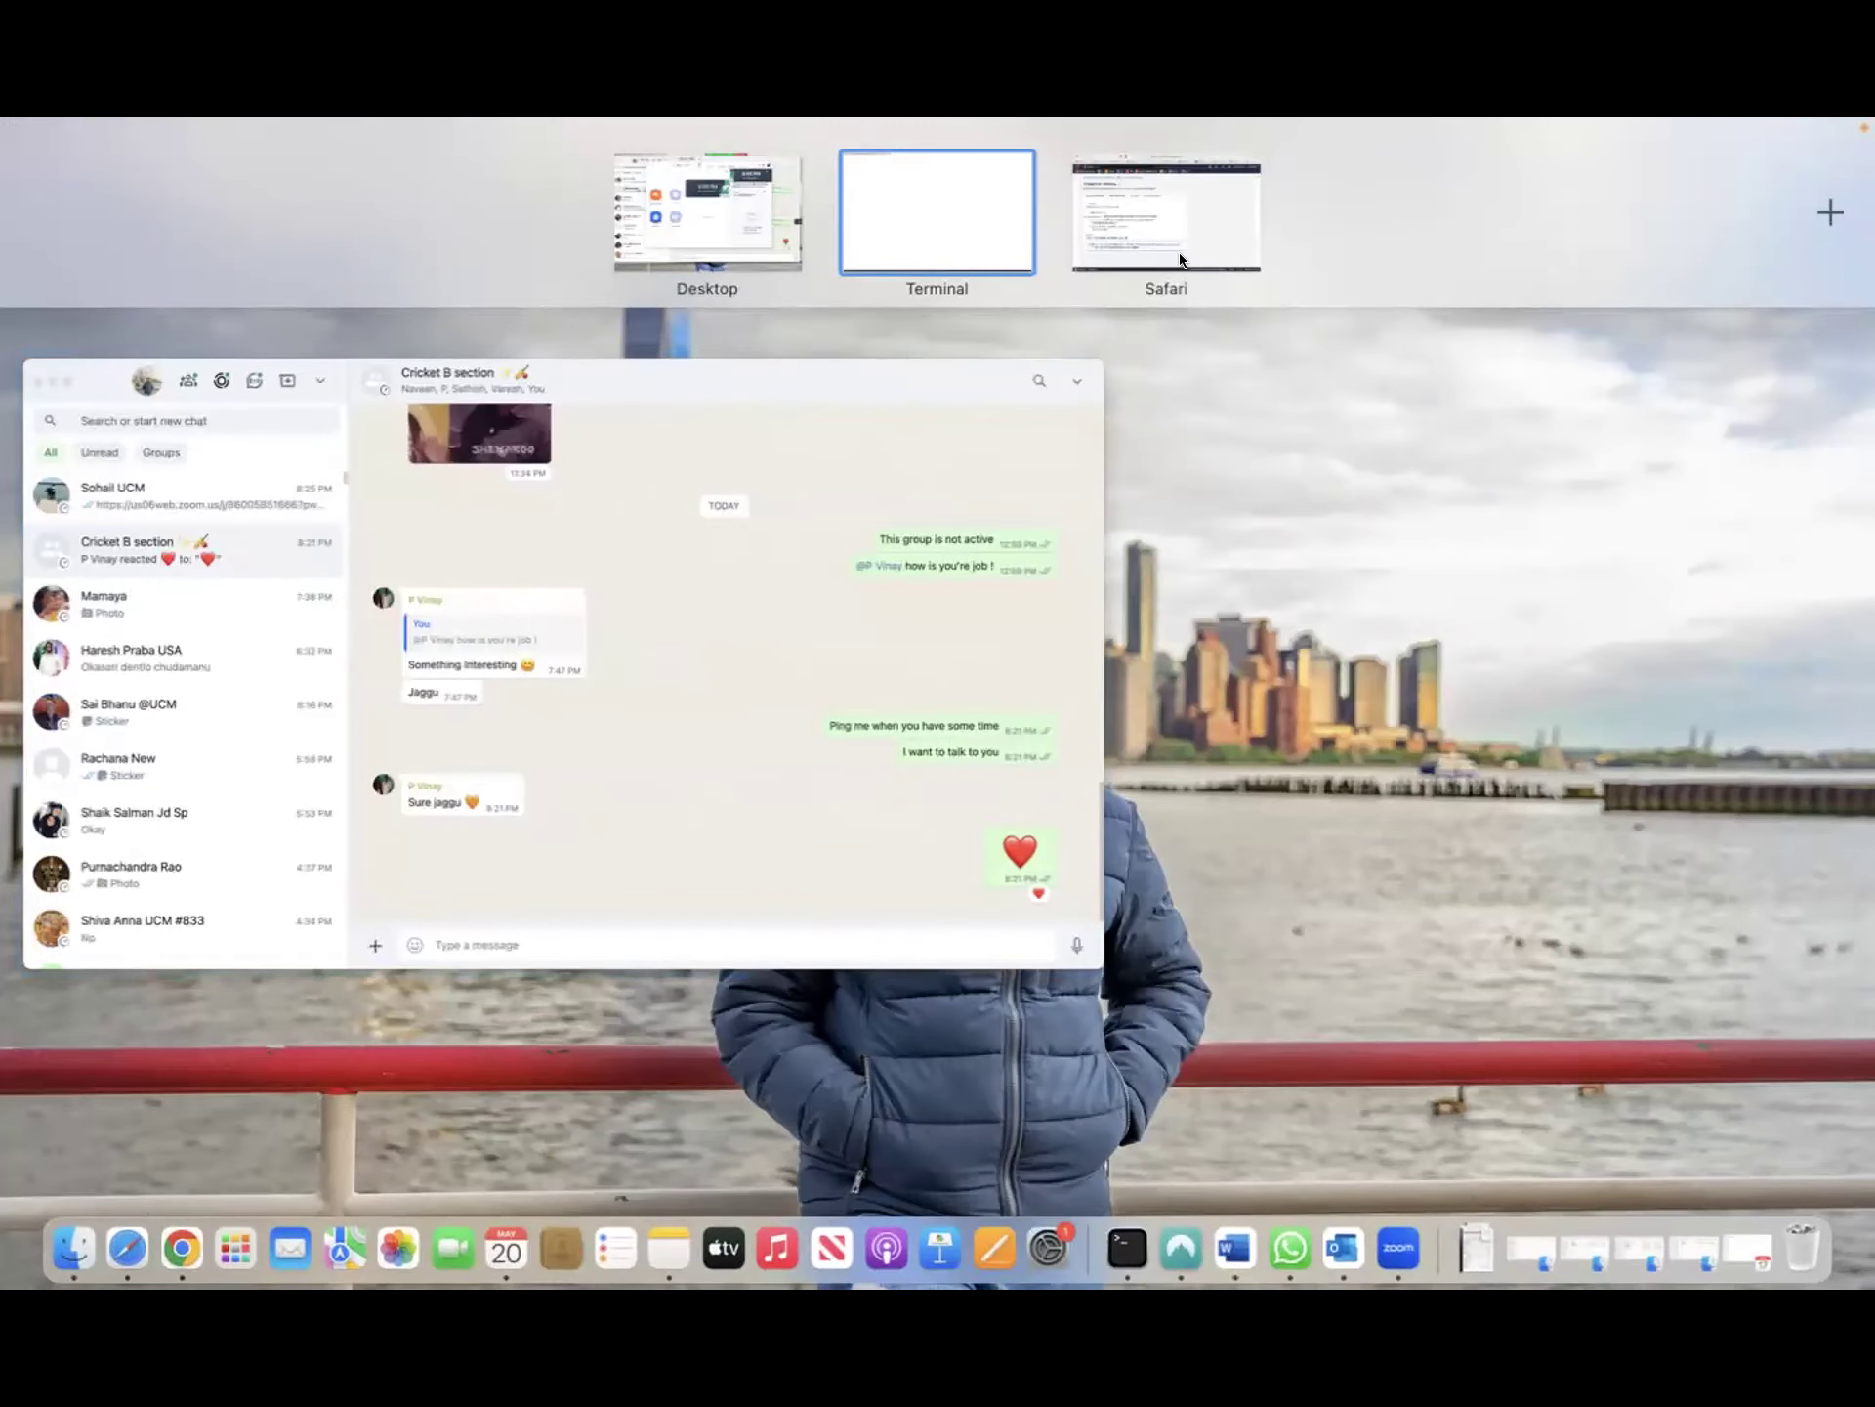
pyautogui.click(1180, 260)
pyautogui.click(143, 964)
# Step: Switch to Terminal, run the copied ssh command to log in to Public-EC2, and accept the host with yes
pyautogui.hotkey('ctrl', 'Up')
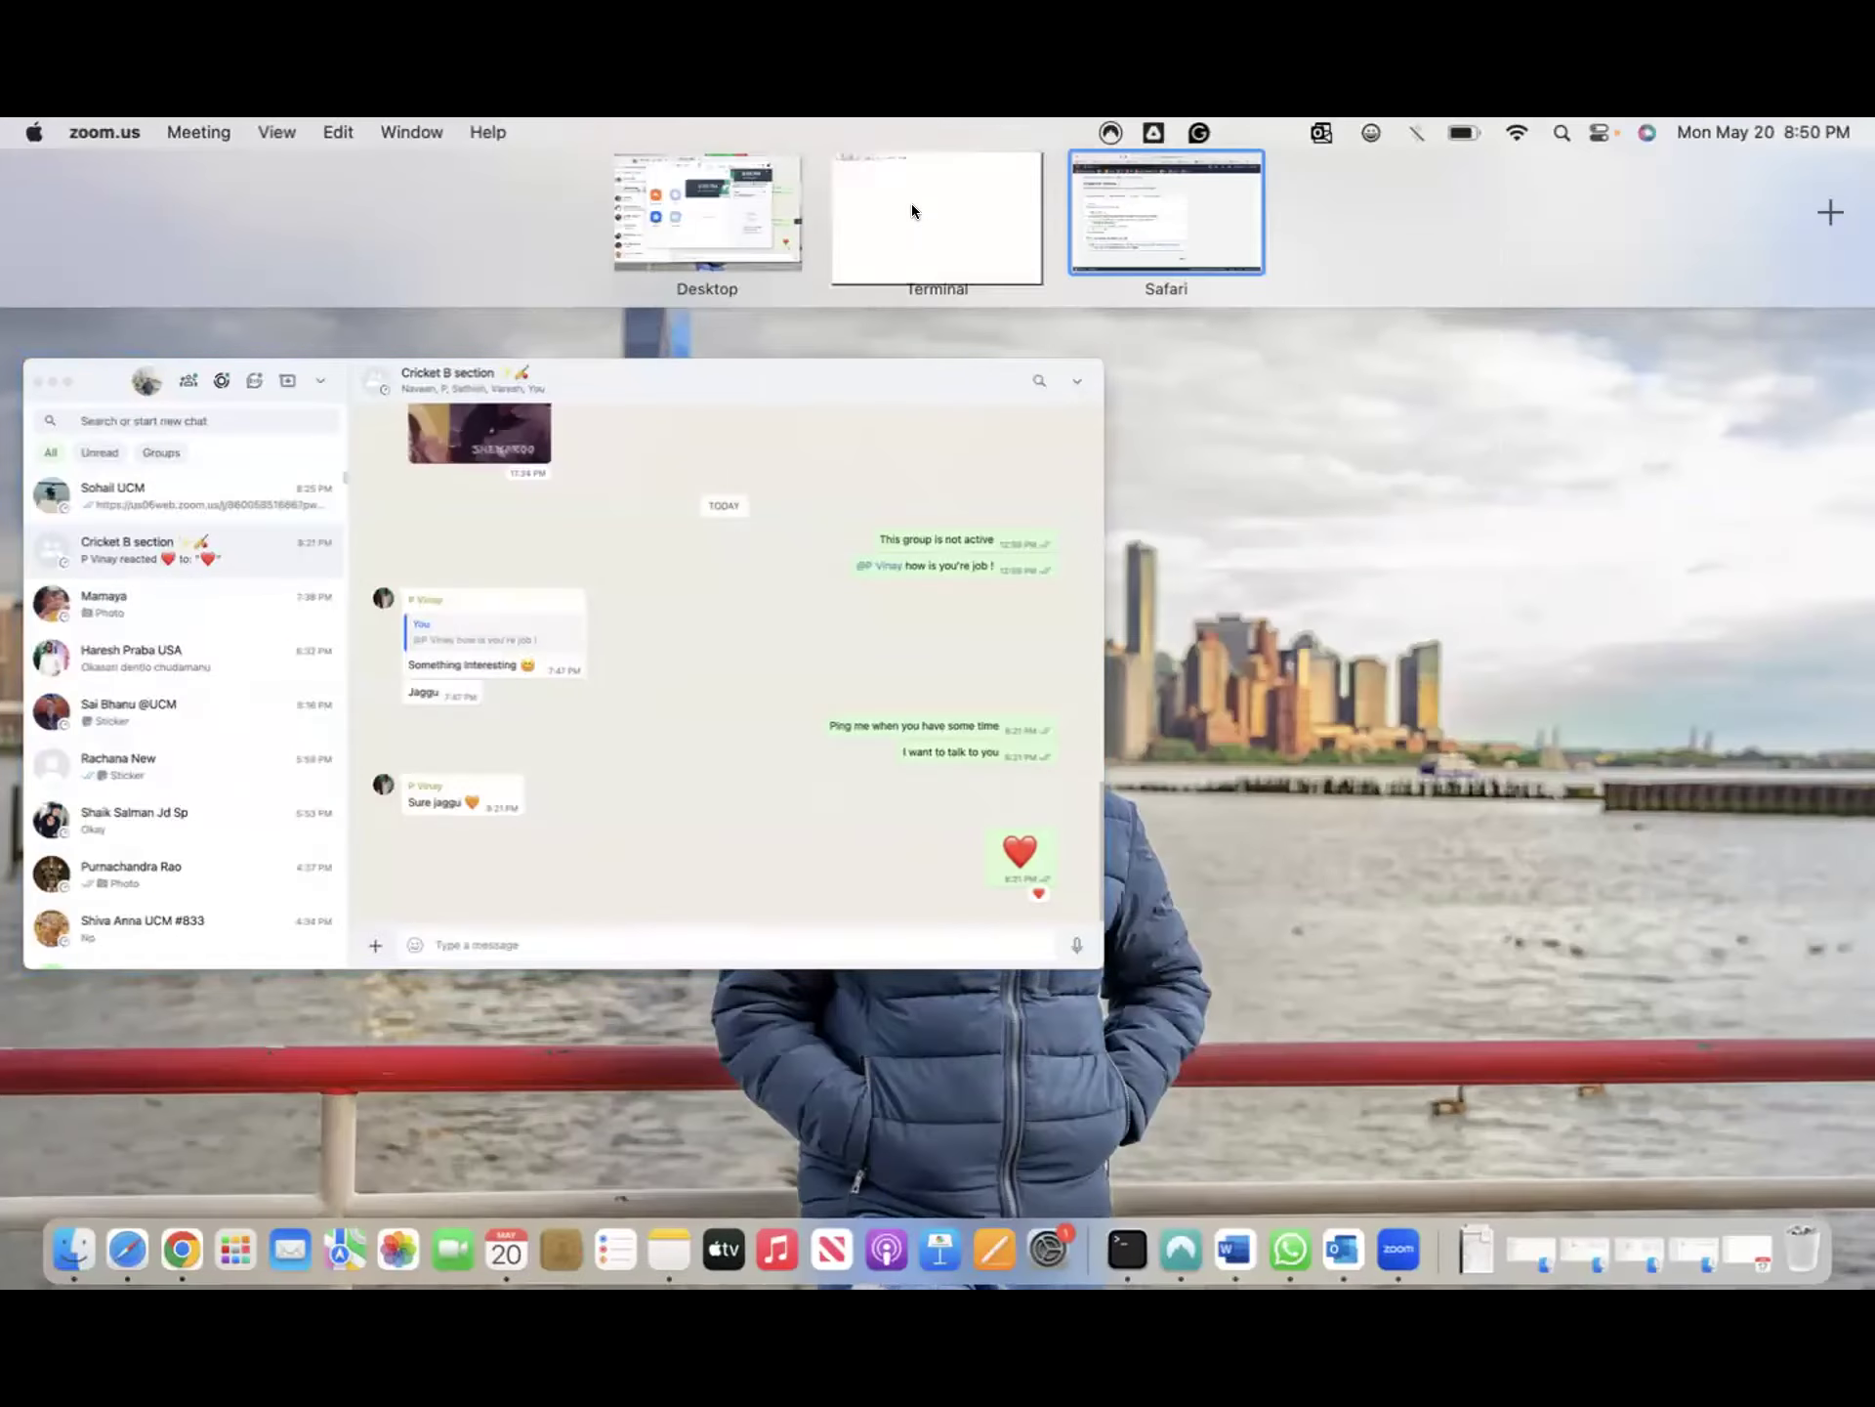
pyautogui.click(911, 203)
pyautogui.press('super+v')
pyautogui.press('Return')
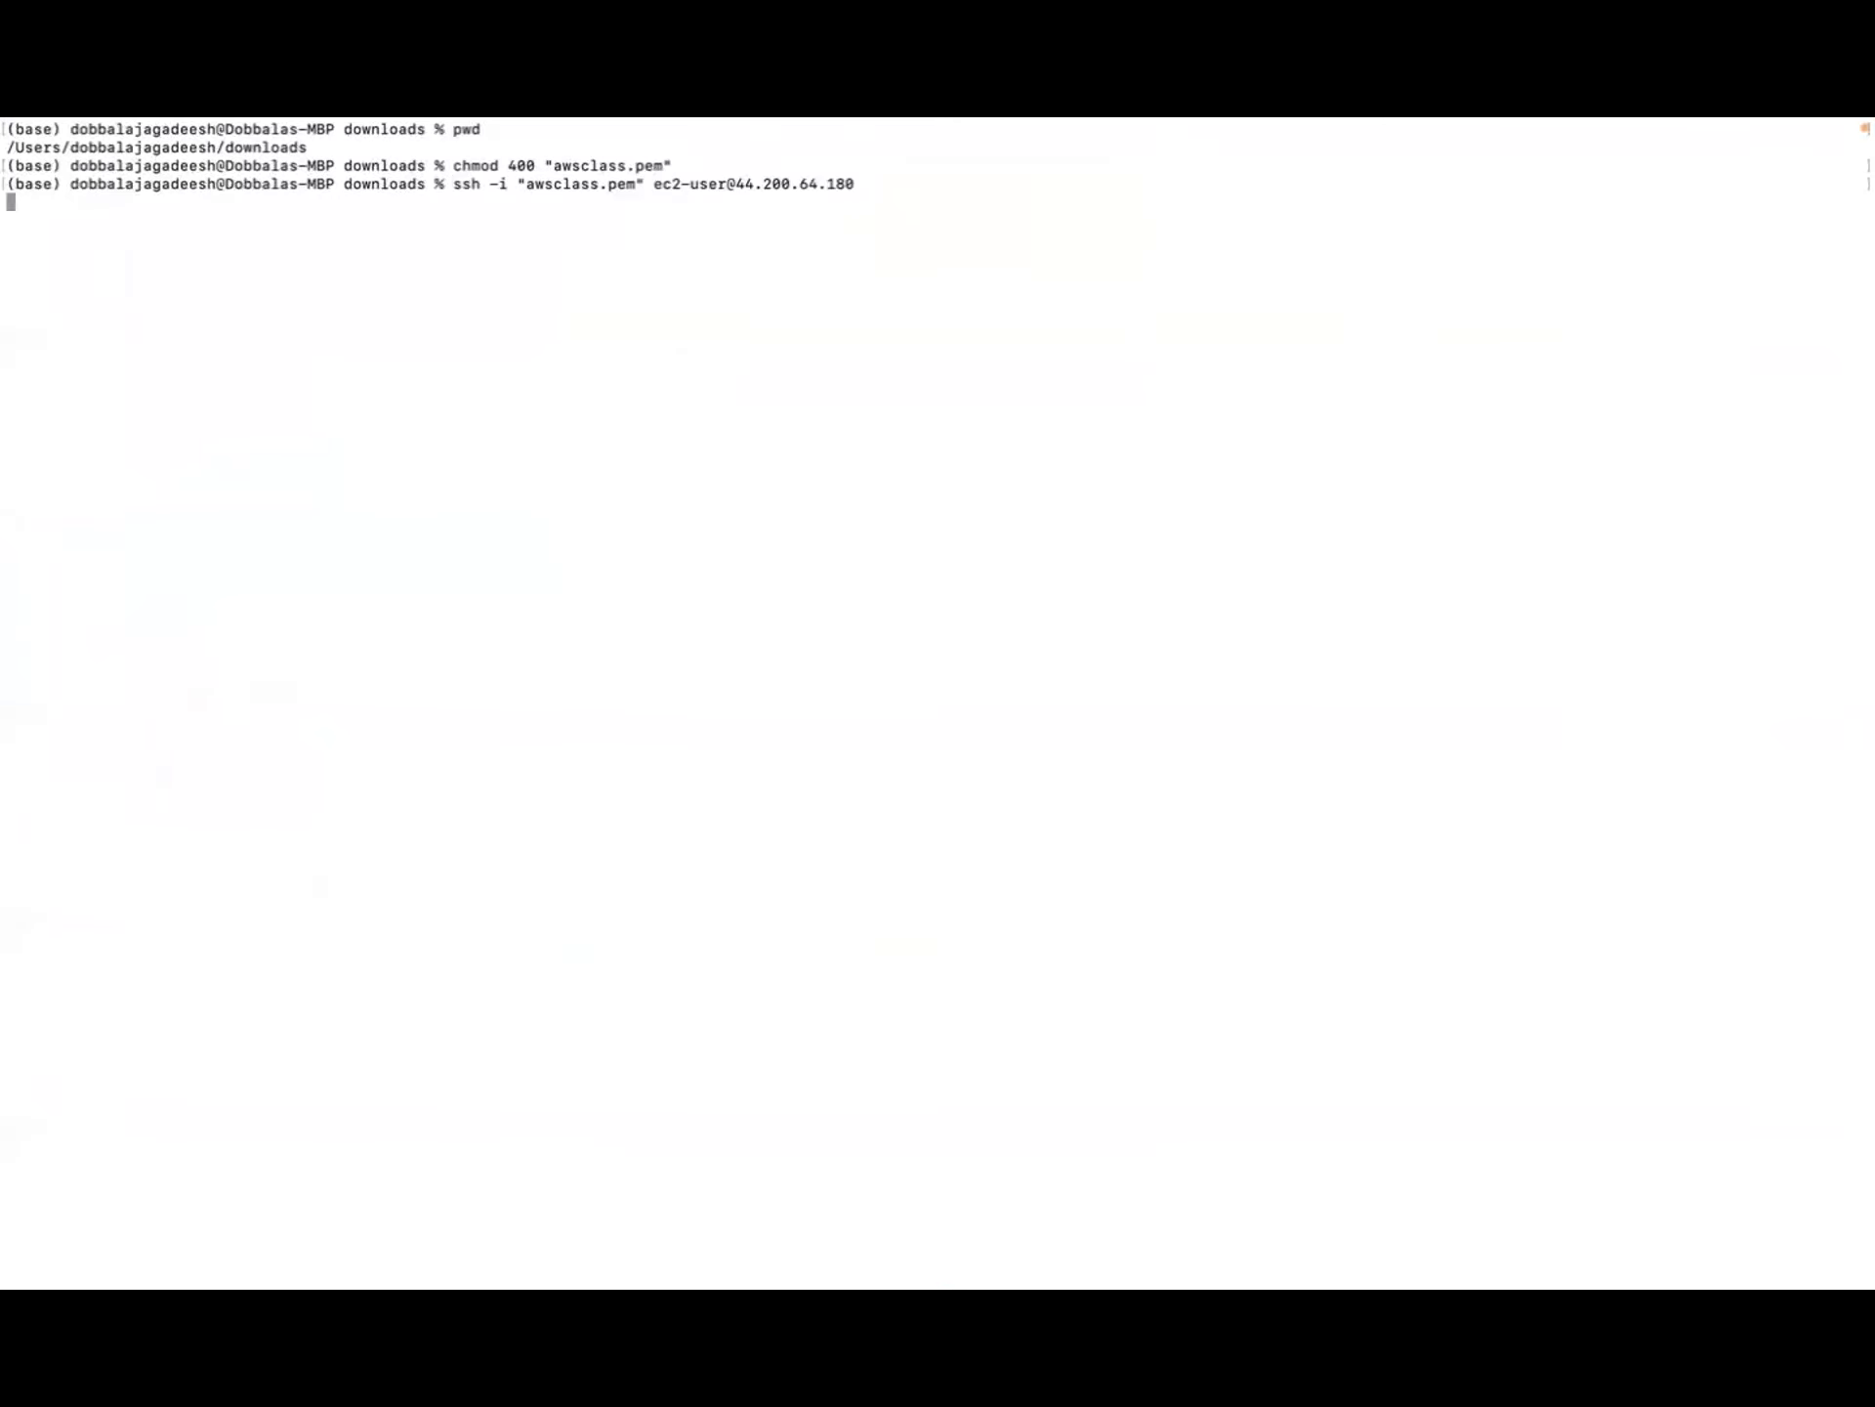
pyautogui.write('yes')
pyautogui.press('Return')
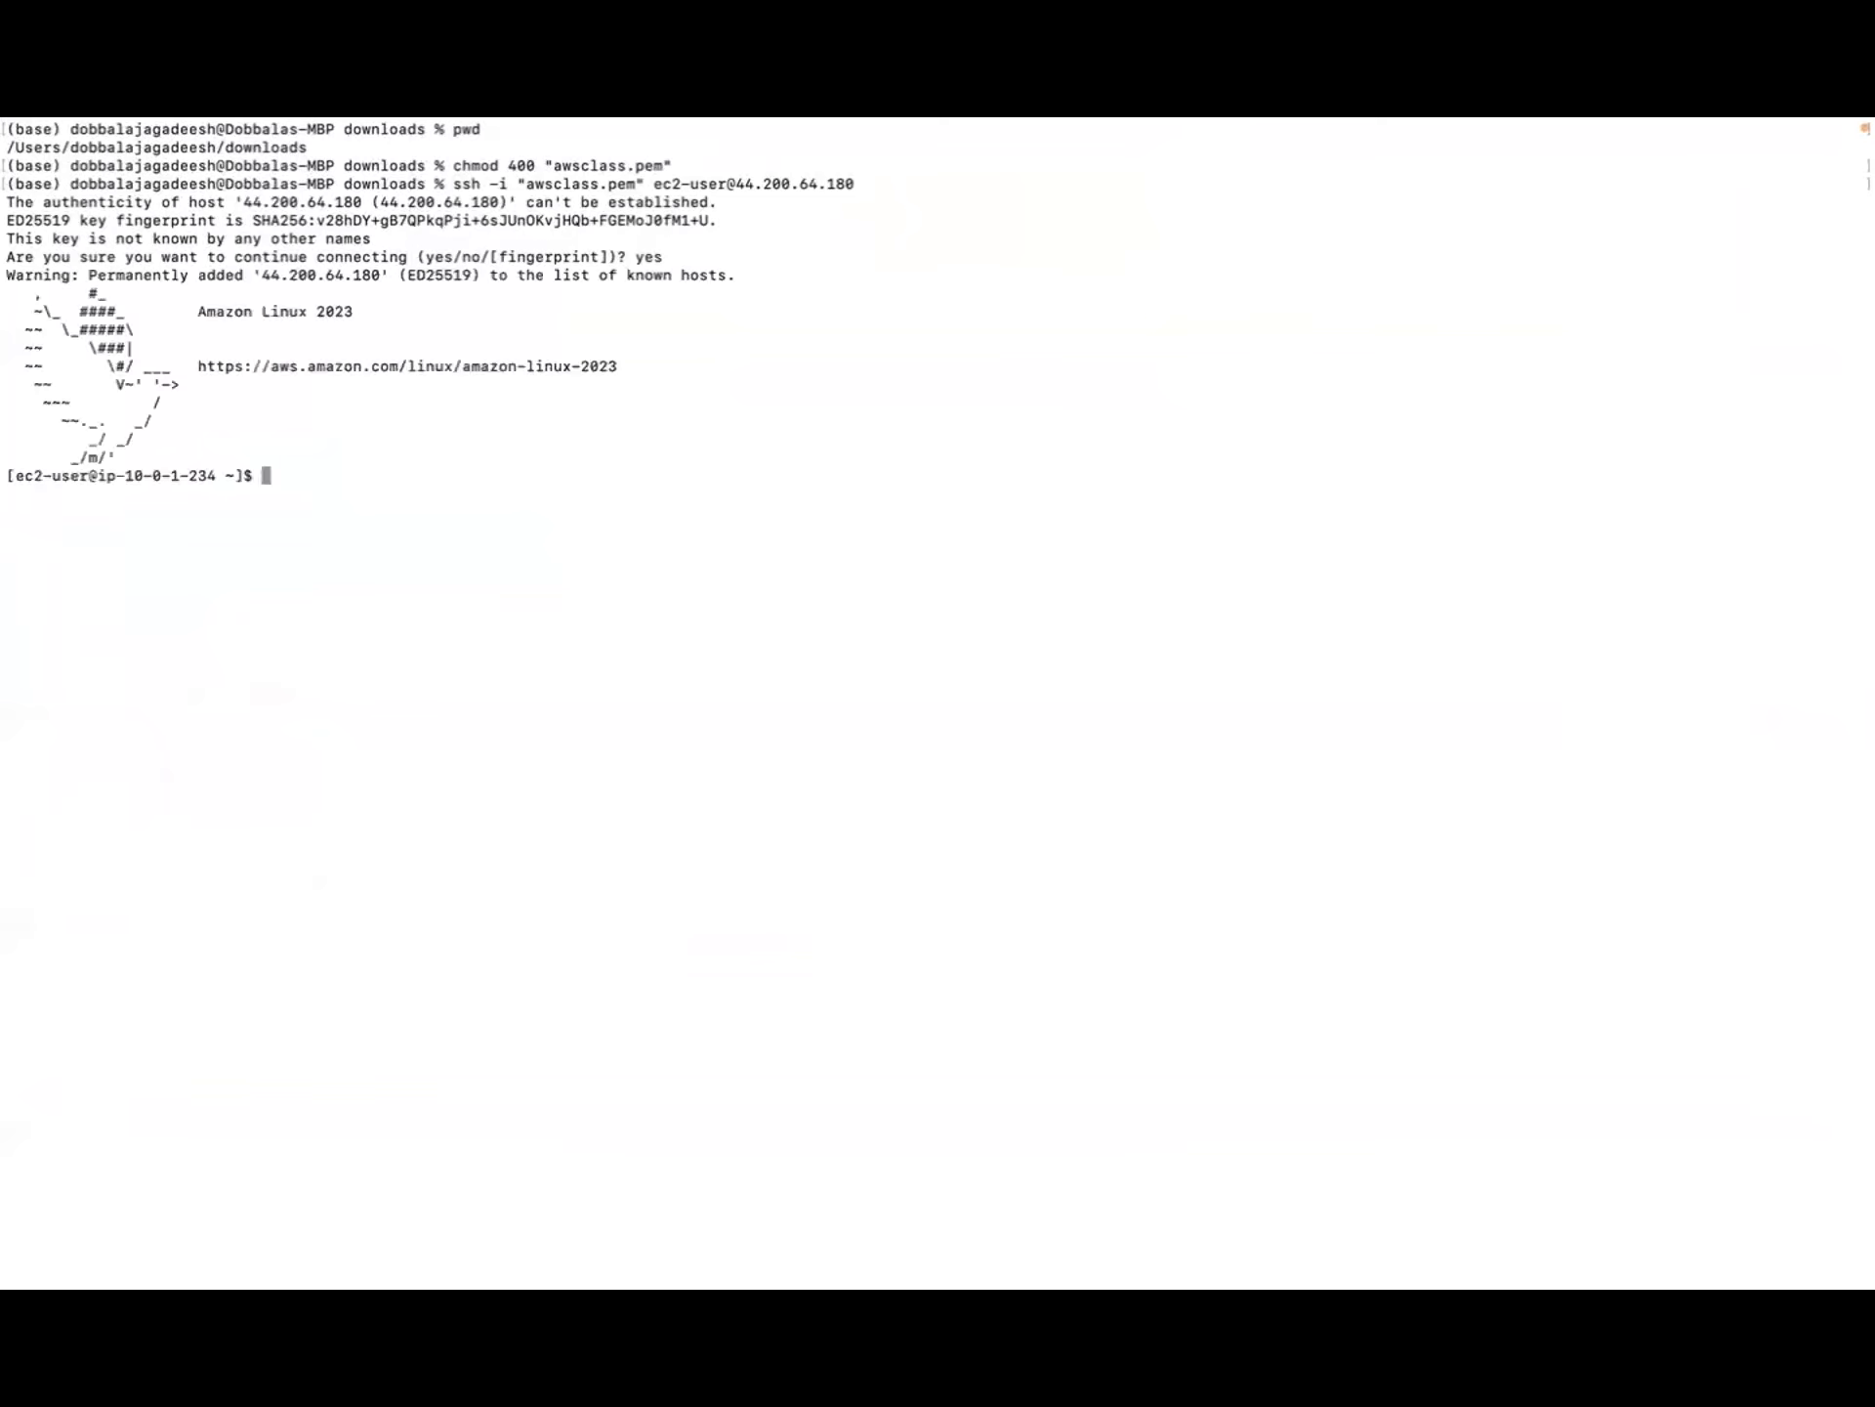
# Step: Ping google.com from Public-EC2 to test its internet access, and stop the ping
pyautogui.write('ping google.com')
pyautogui.press('Return')
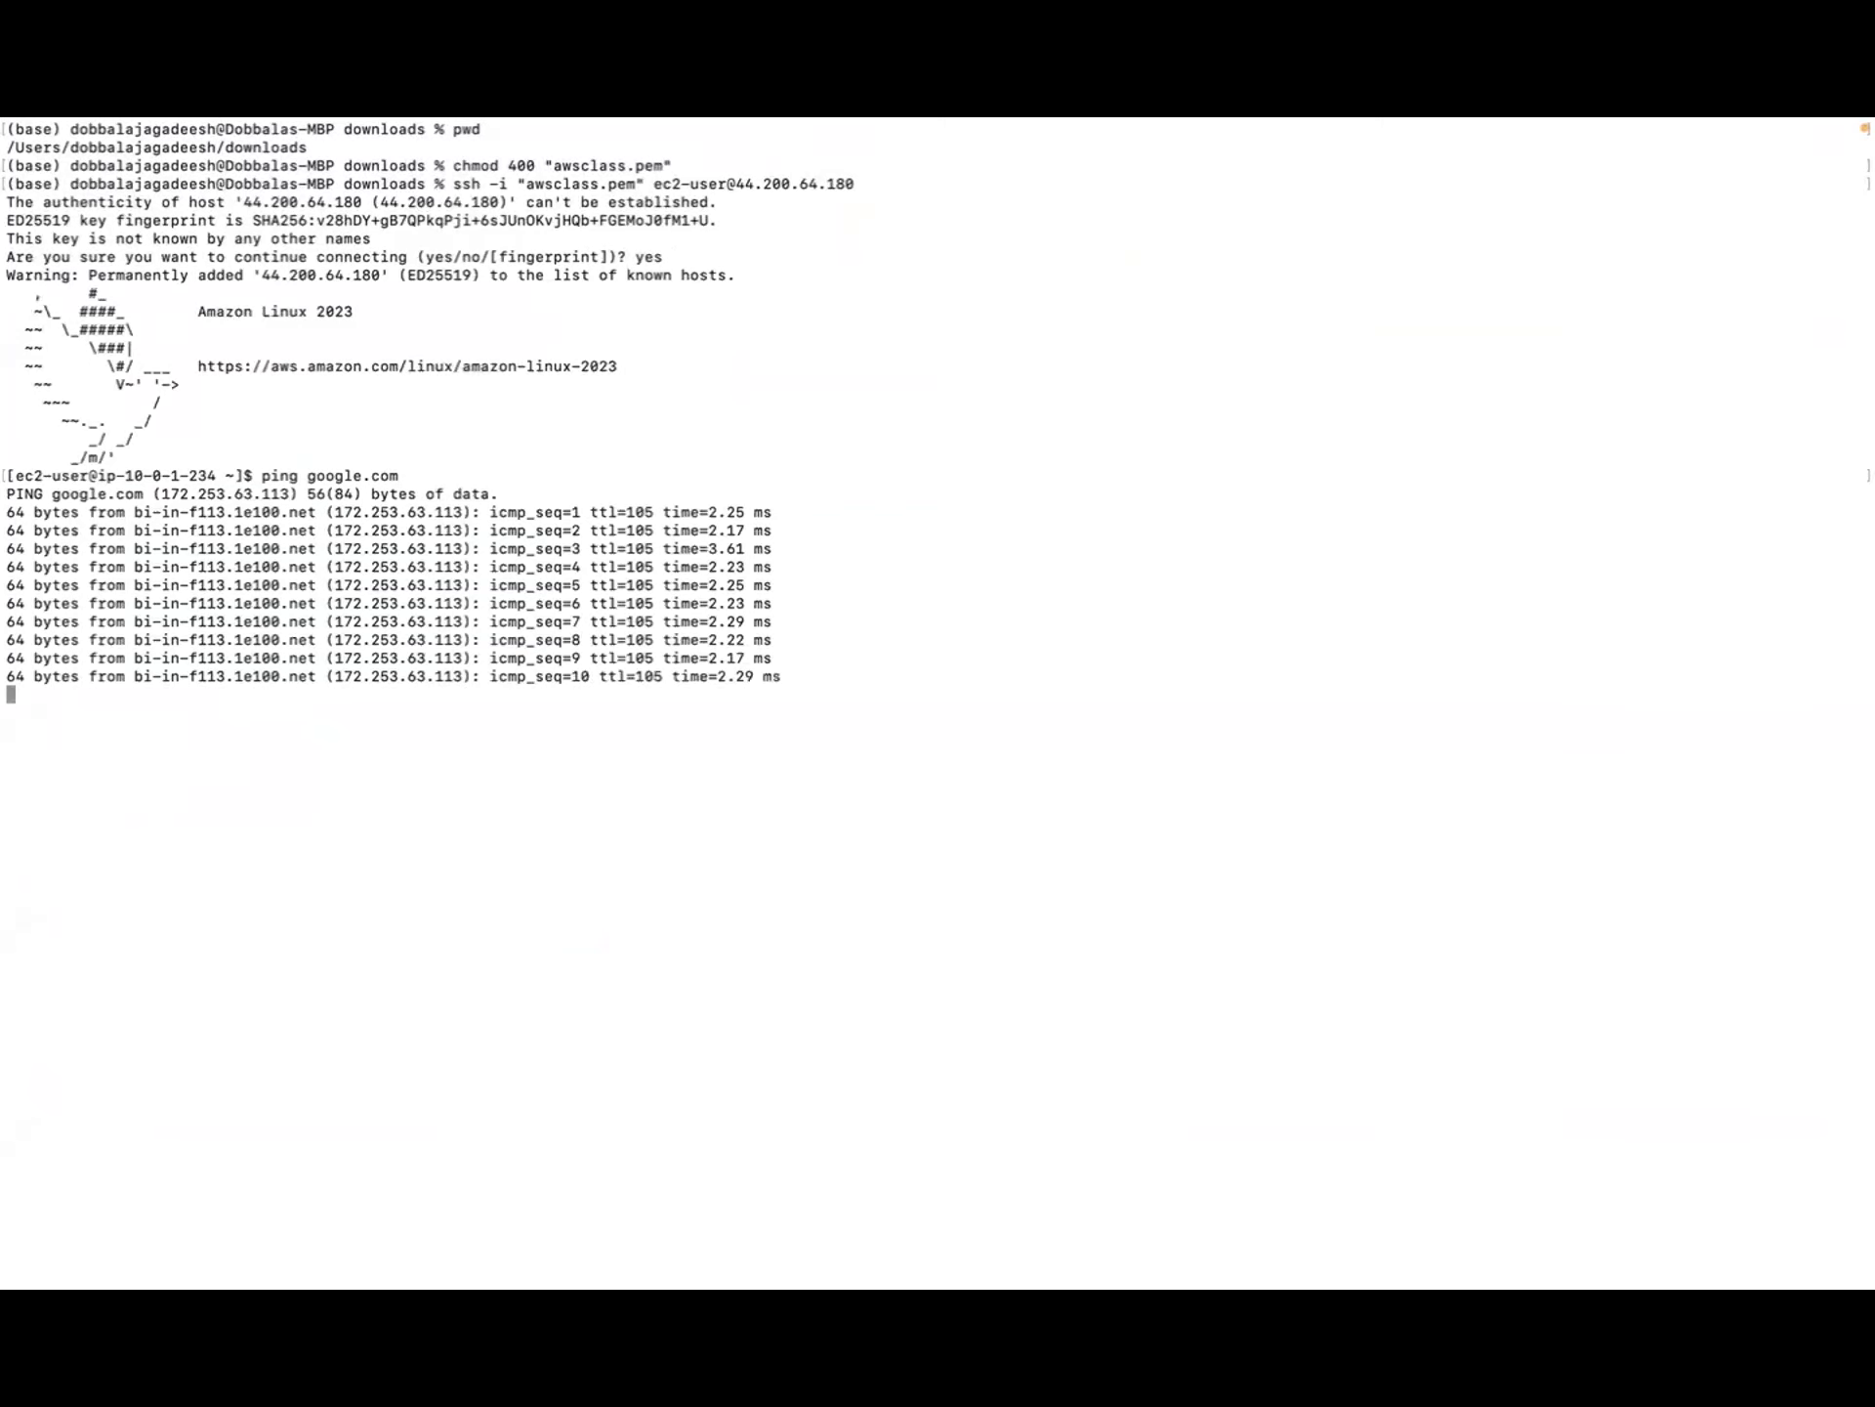
pyautogui.hotkey('ctrl', 'z')
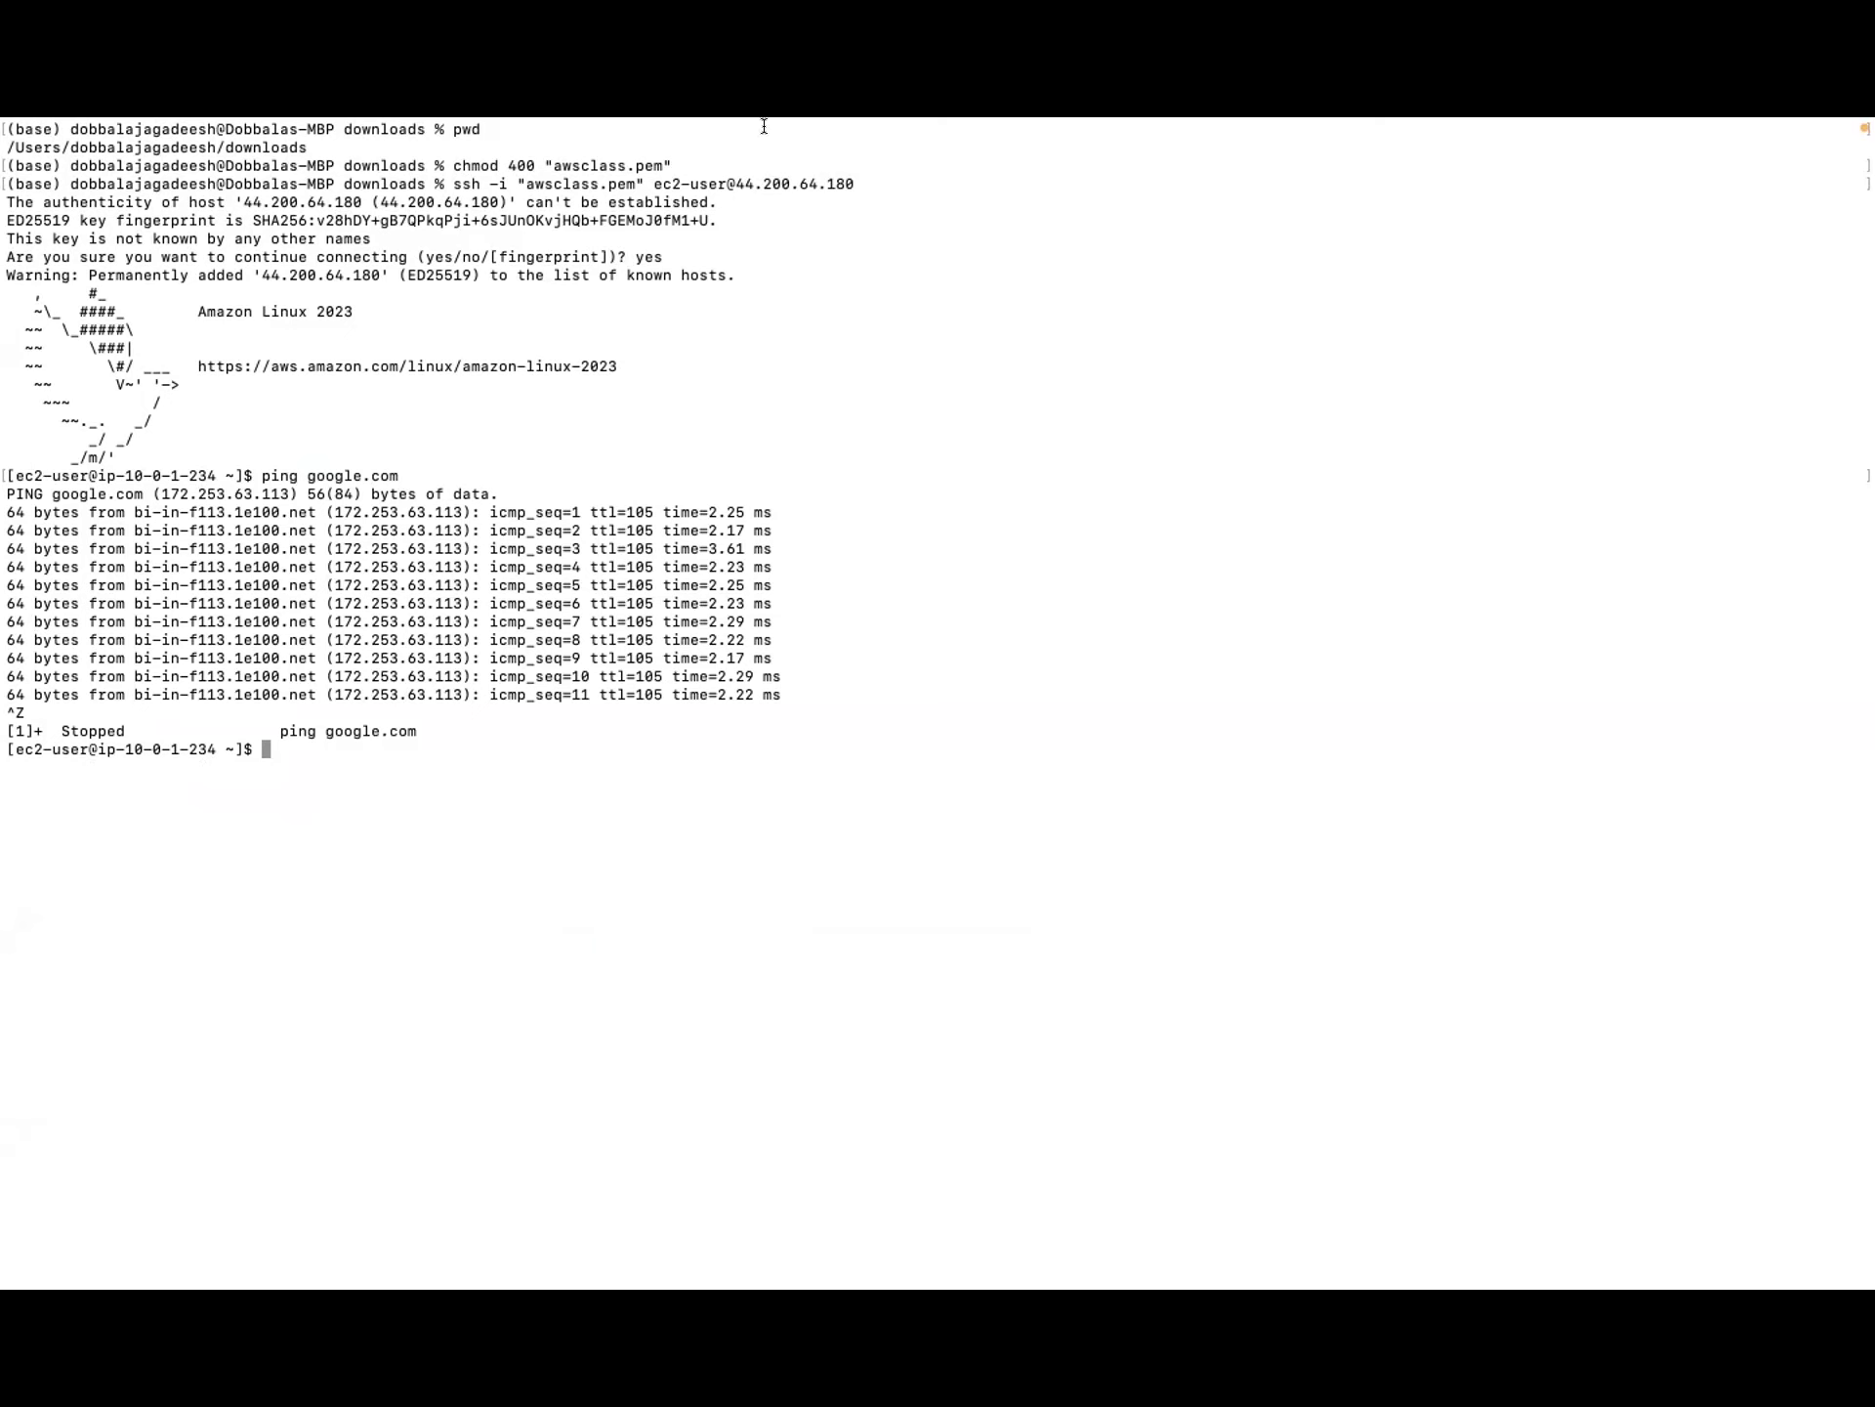
# Step: Switch to Safari and open the instance summary of ec2-Private from the instances list
pyautogui.hotkey('ctrl', 'Up')
pyautogui.click(1166, 213)
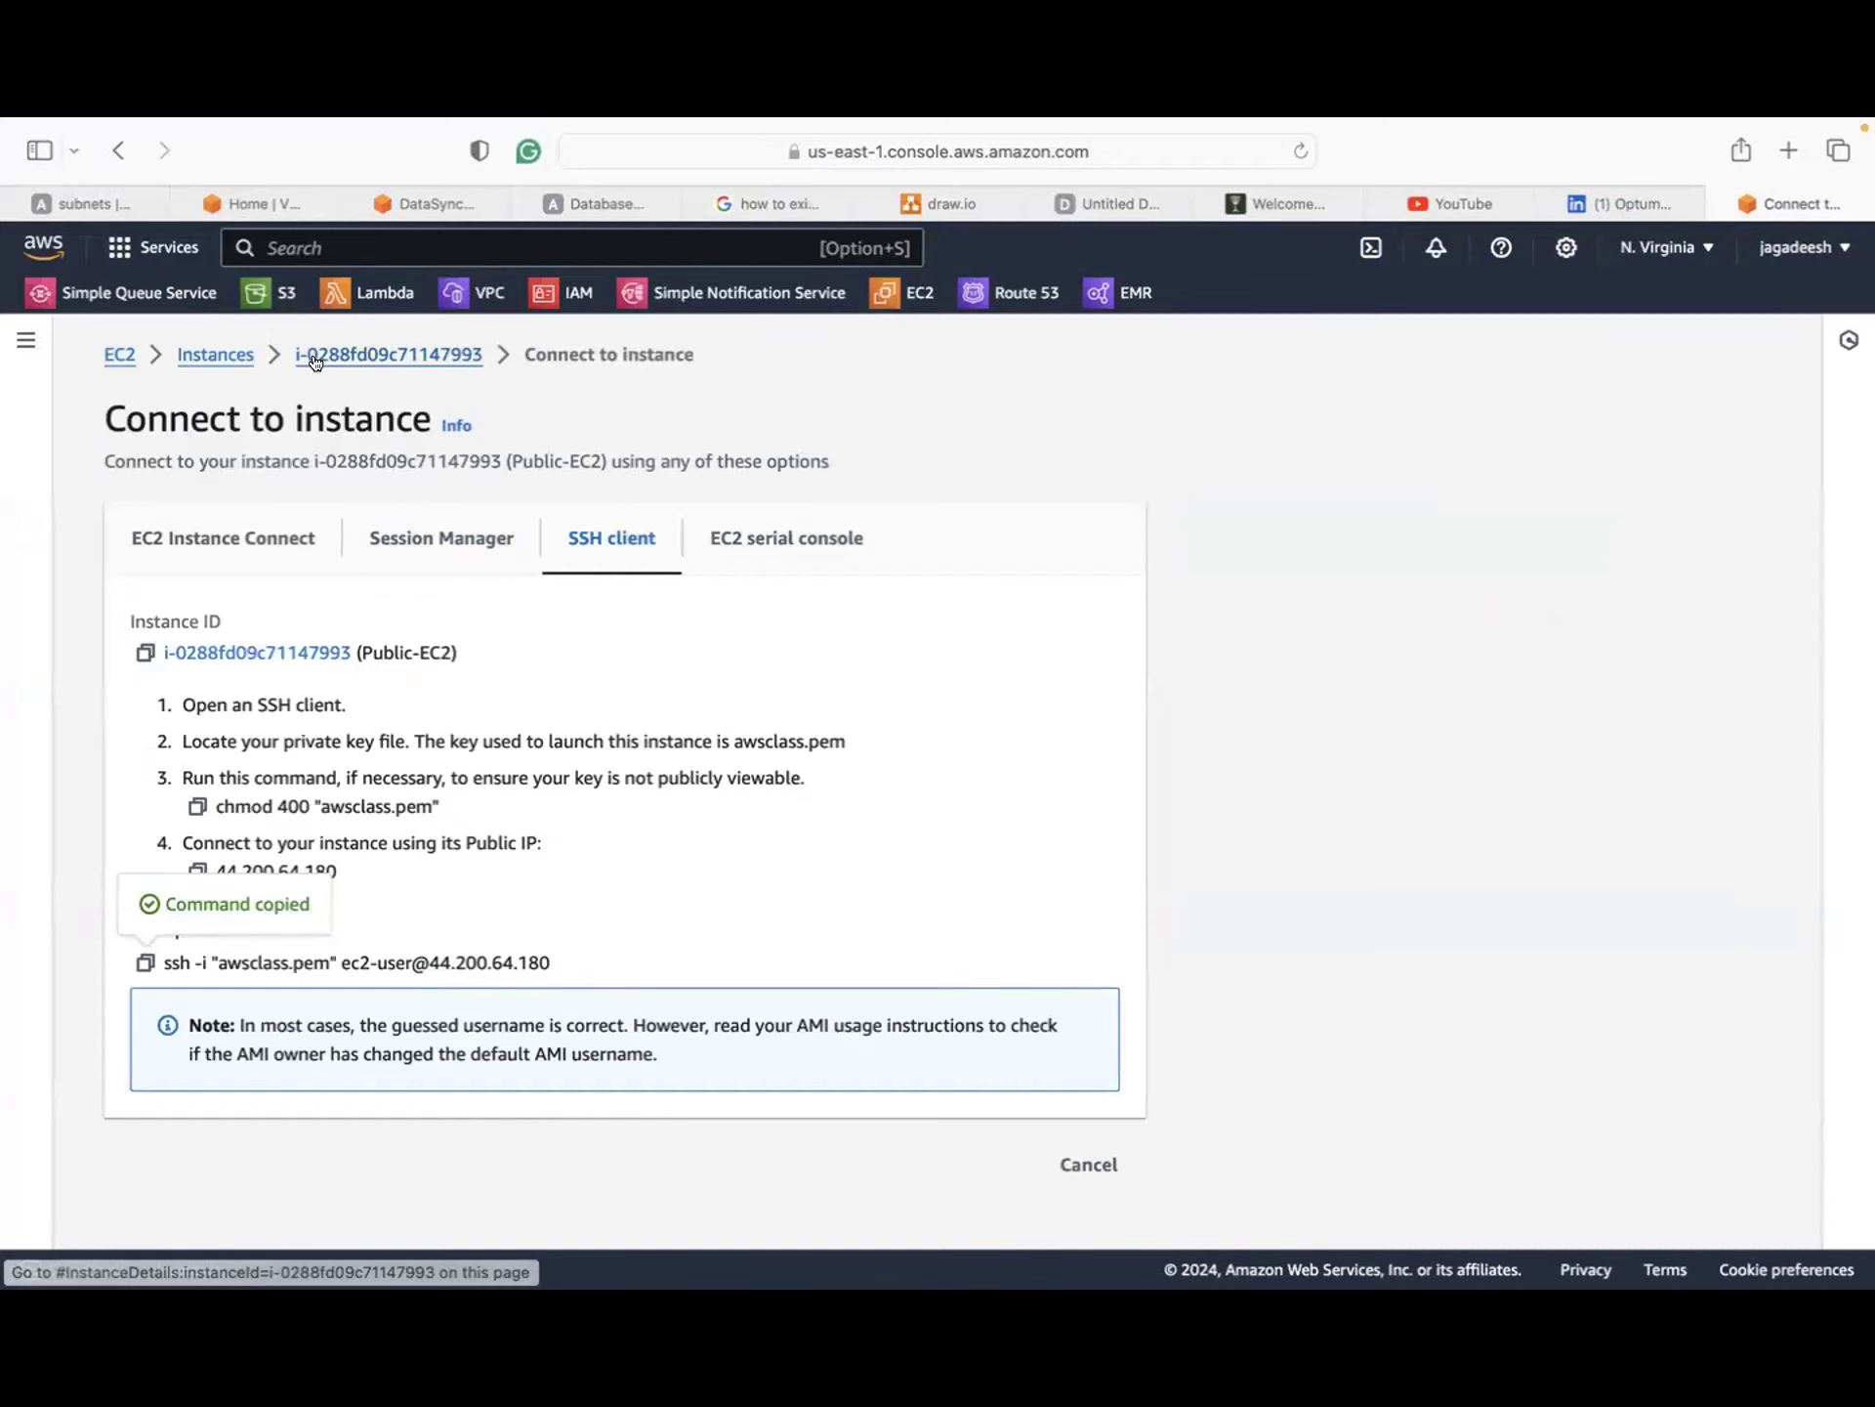
pyautogui.click(235, 357)
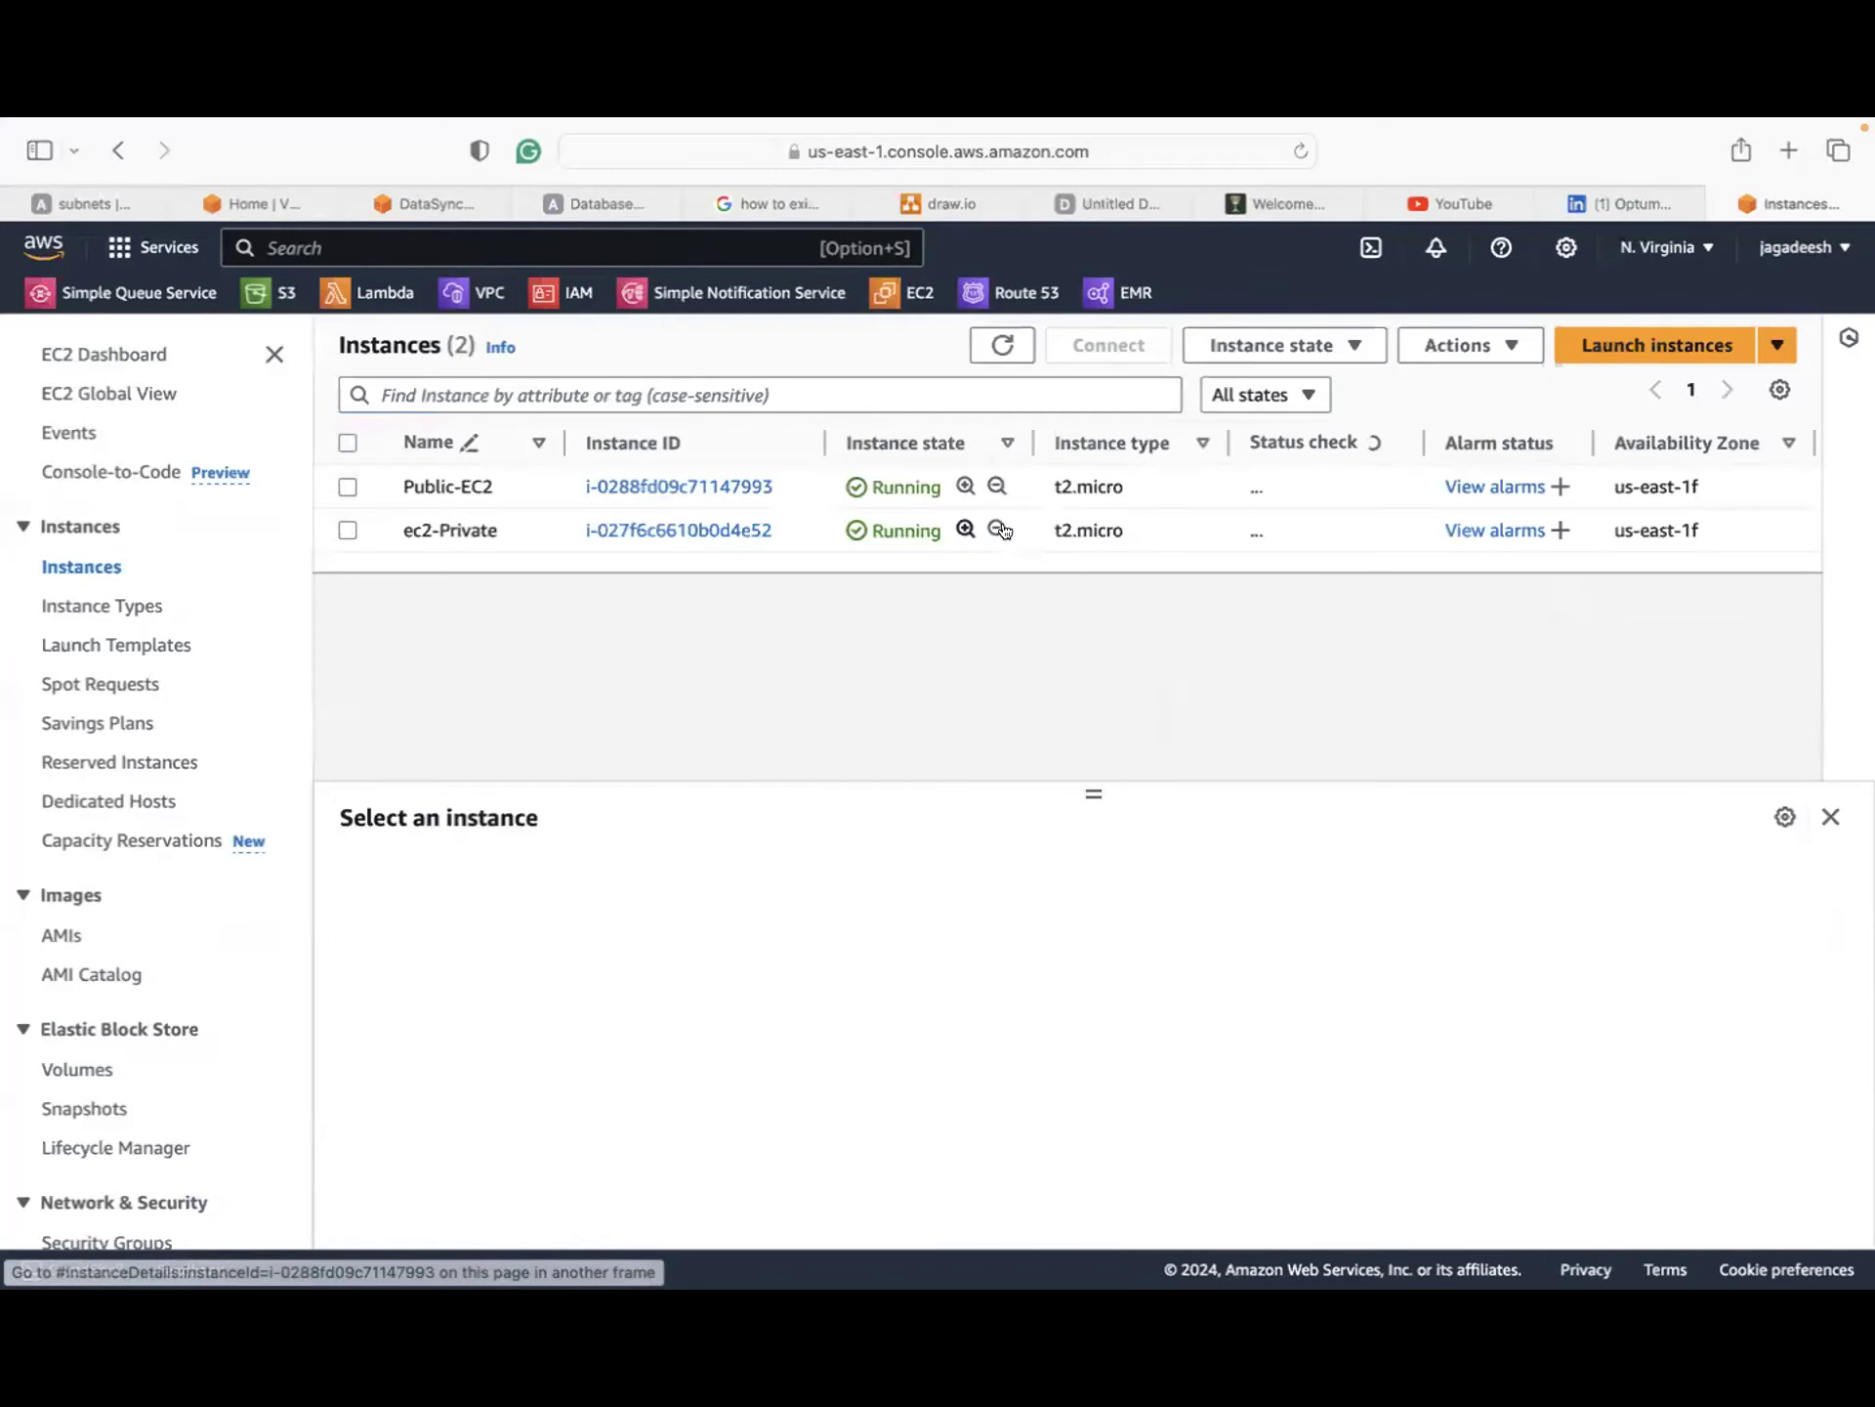
pyautogui.click(708, 533)
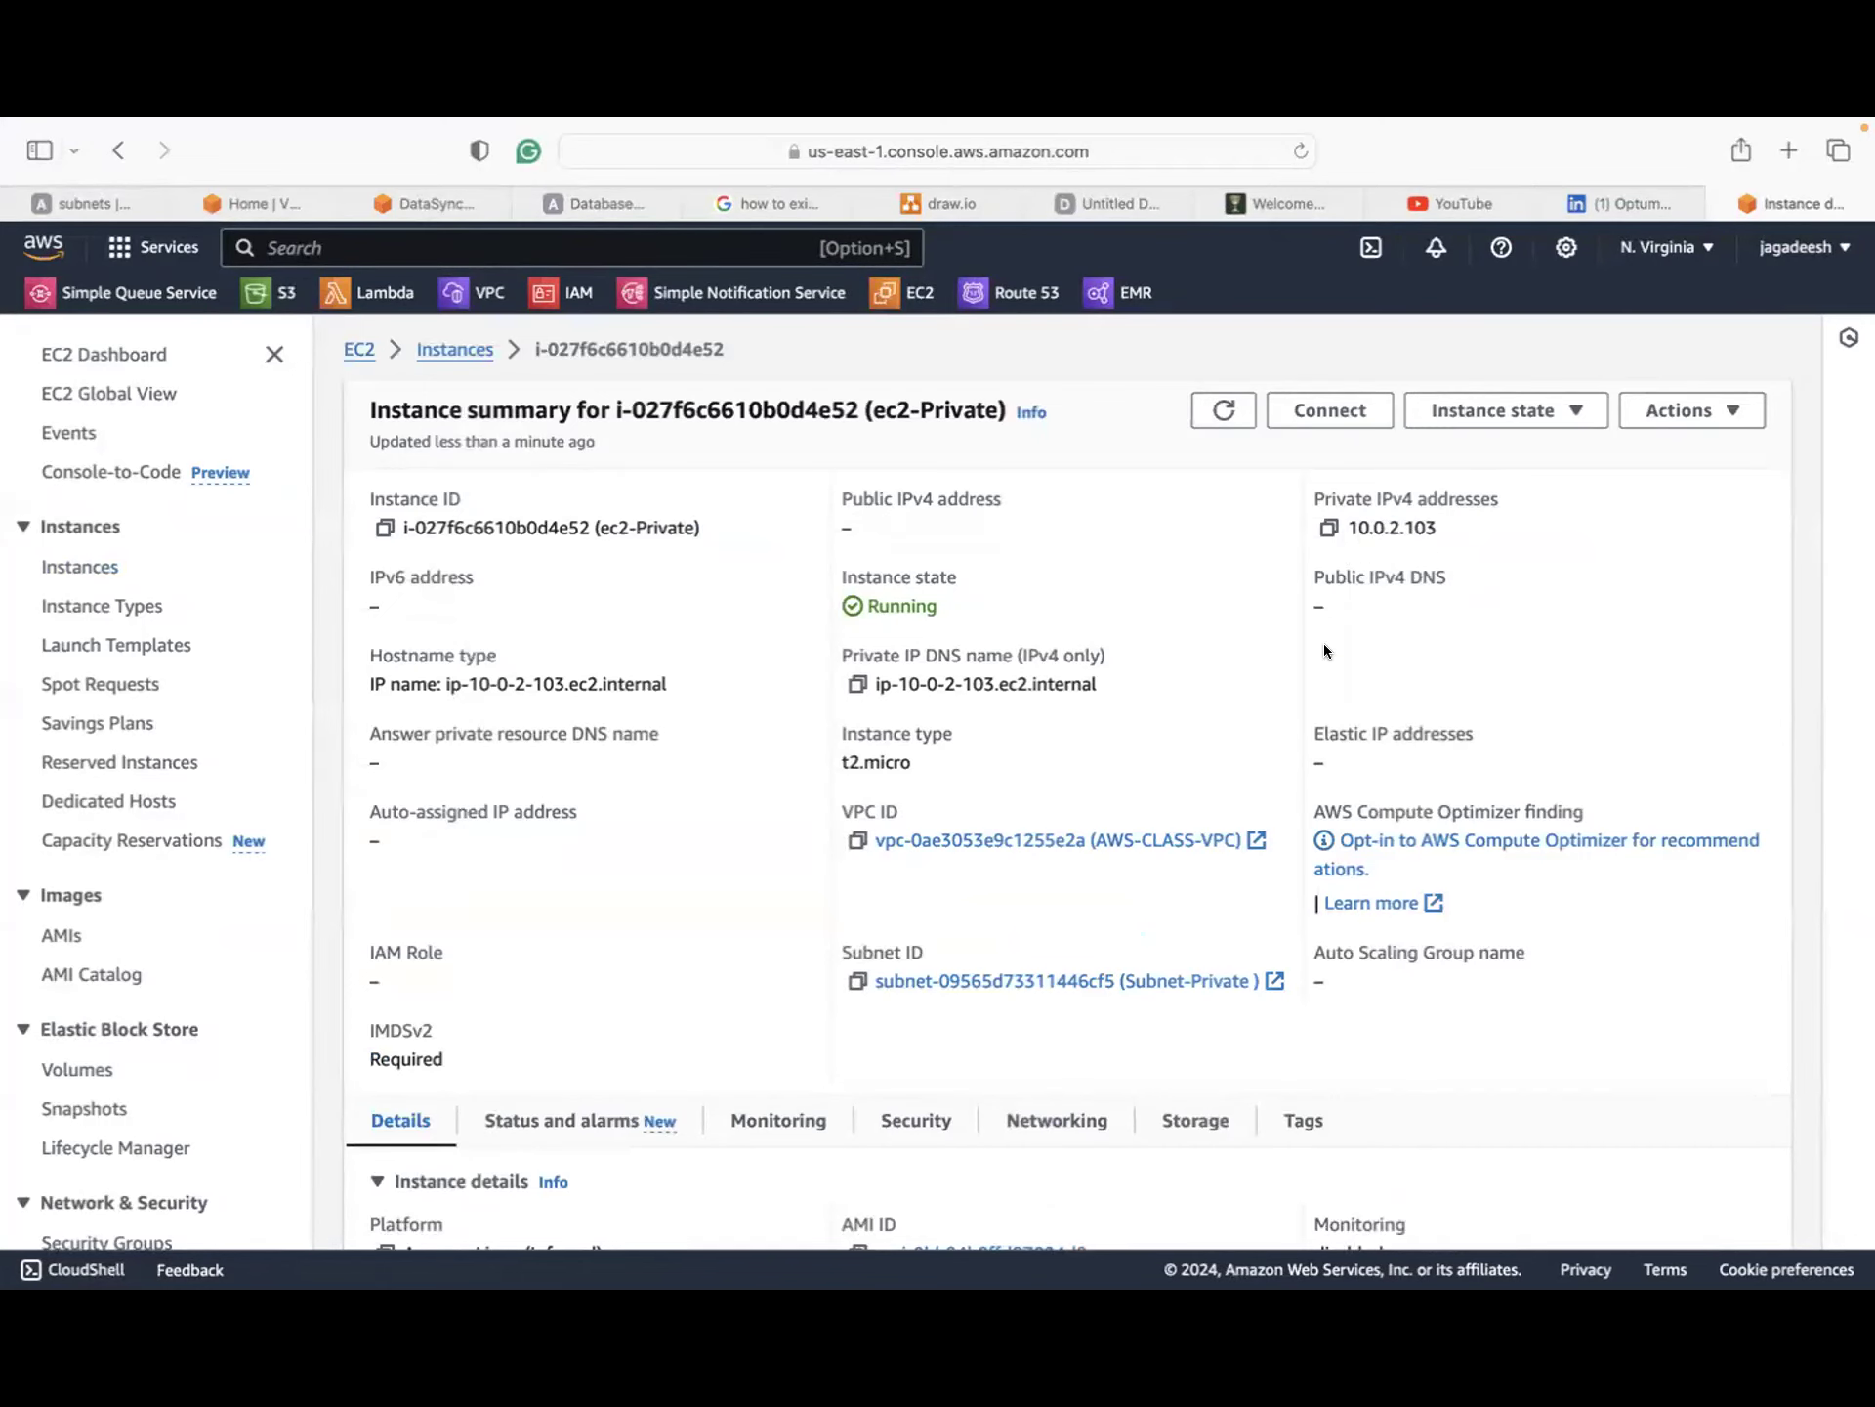
# Step: Switch to Terminal and list Public-EC2's home directory with ls and ls -lra
pyautogui.hotkey('ctrl', 'Up')
pyautogui.click(883, 170)
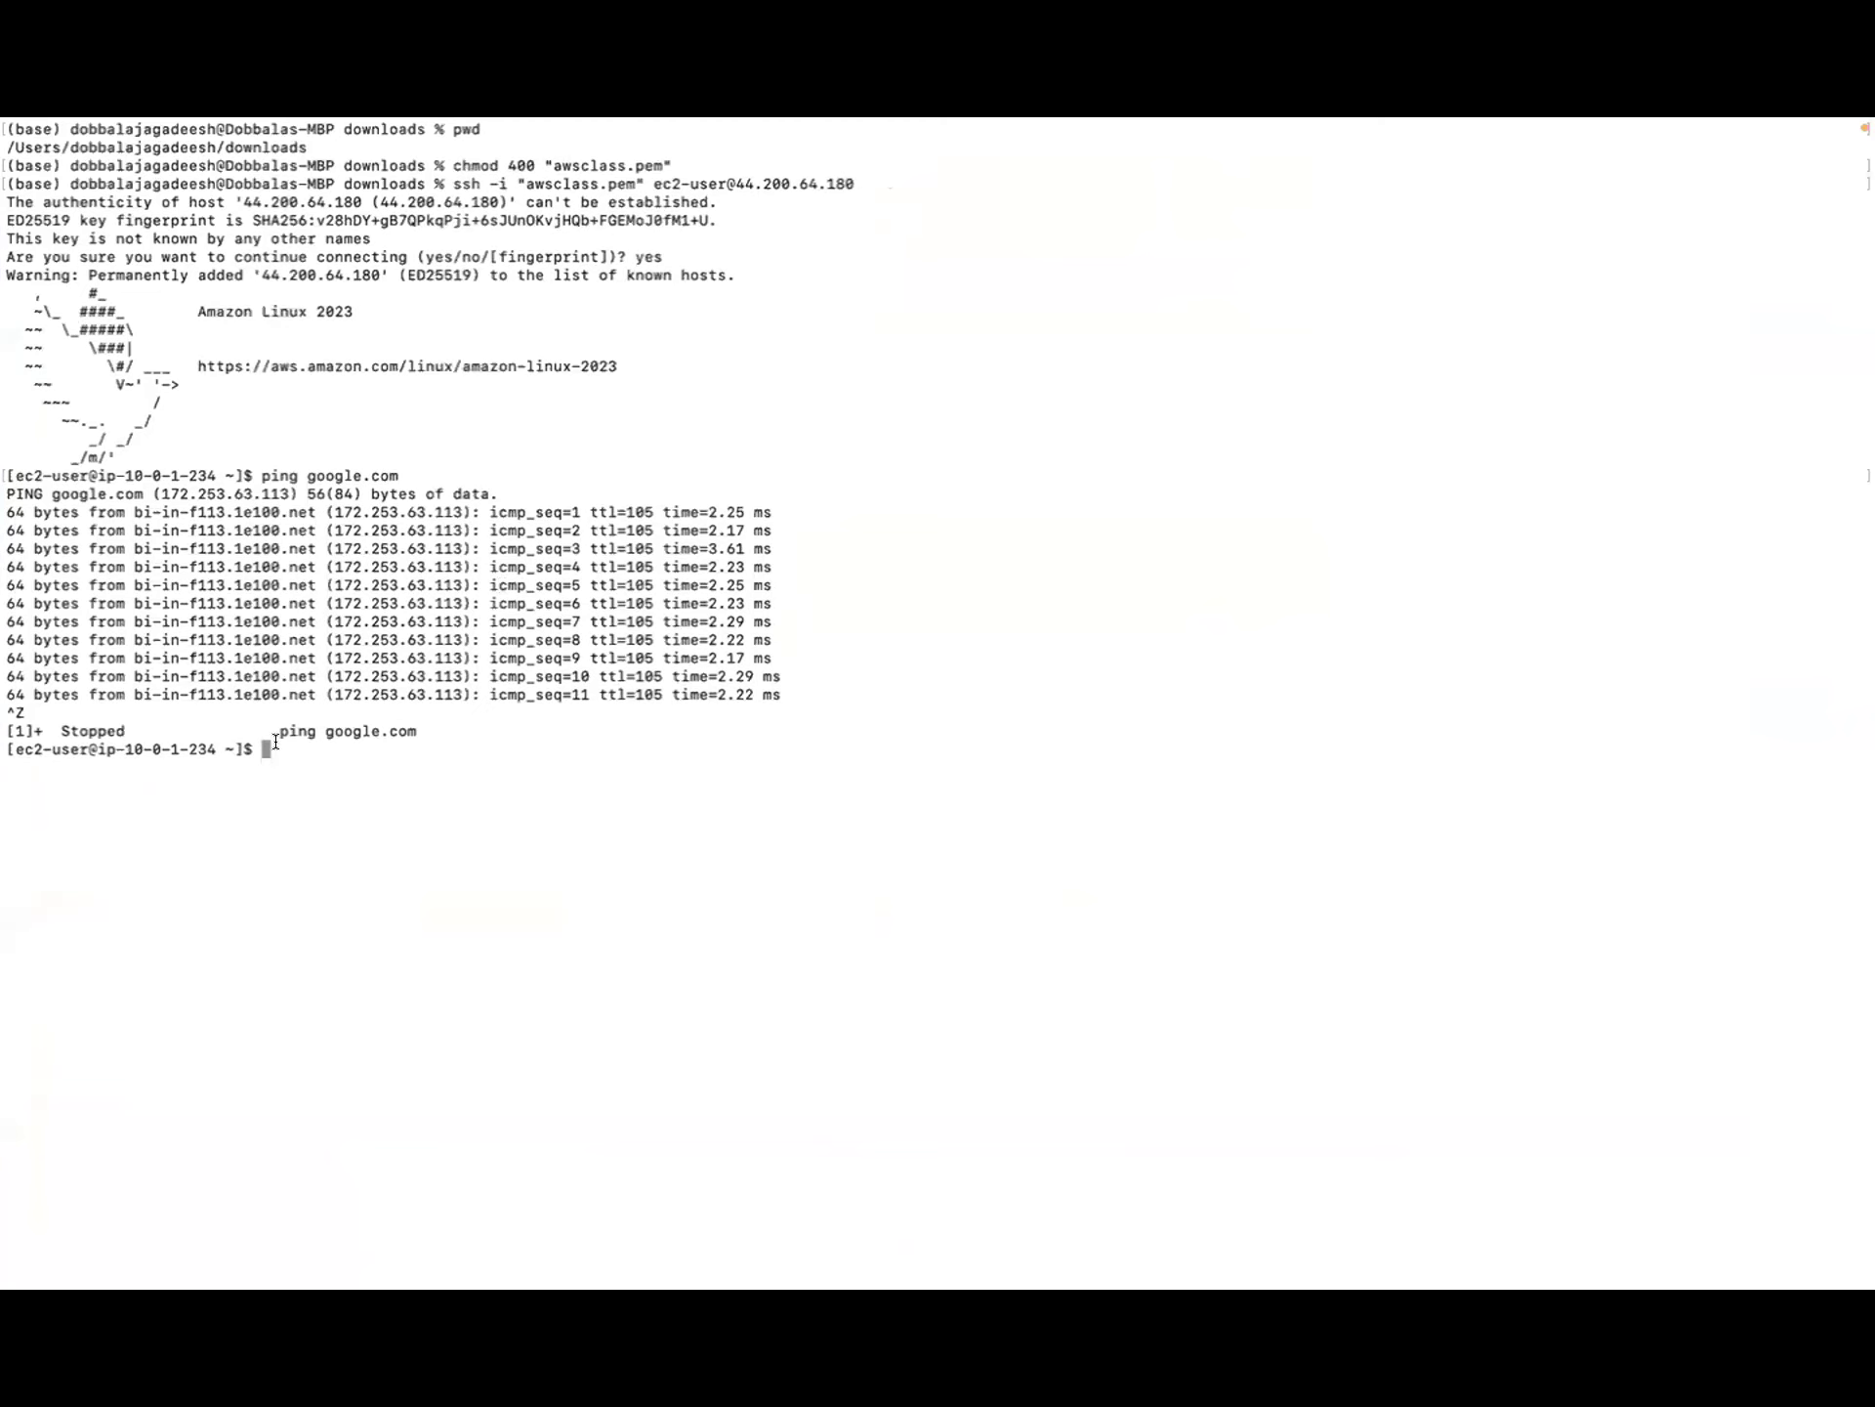
pyautogui.write('ls')
pyautogui.press('Return')
pyautogui.write('ls -lra')
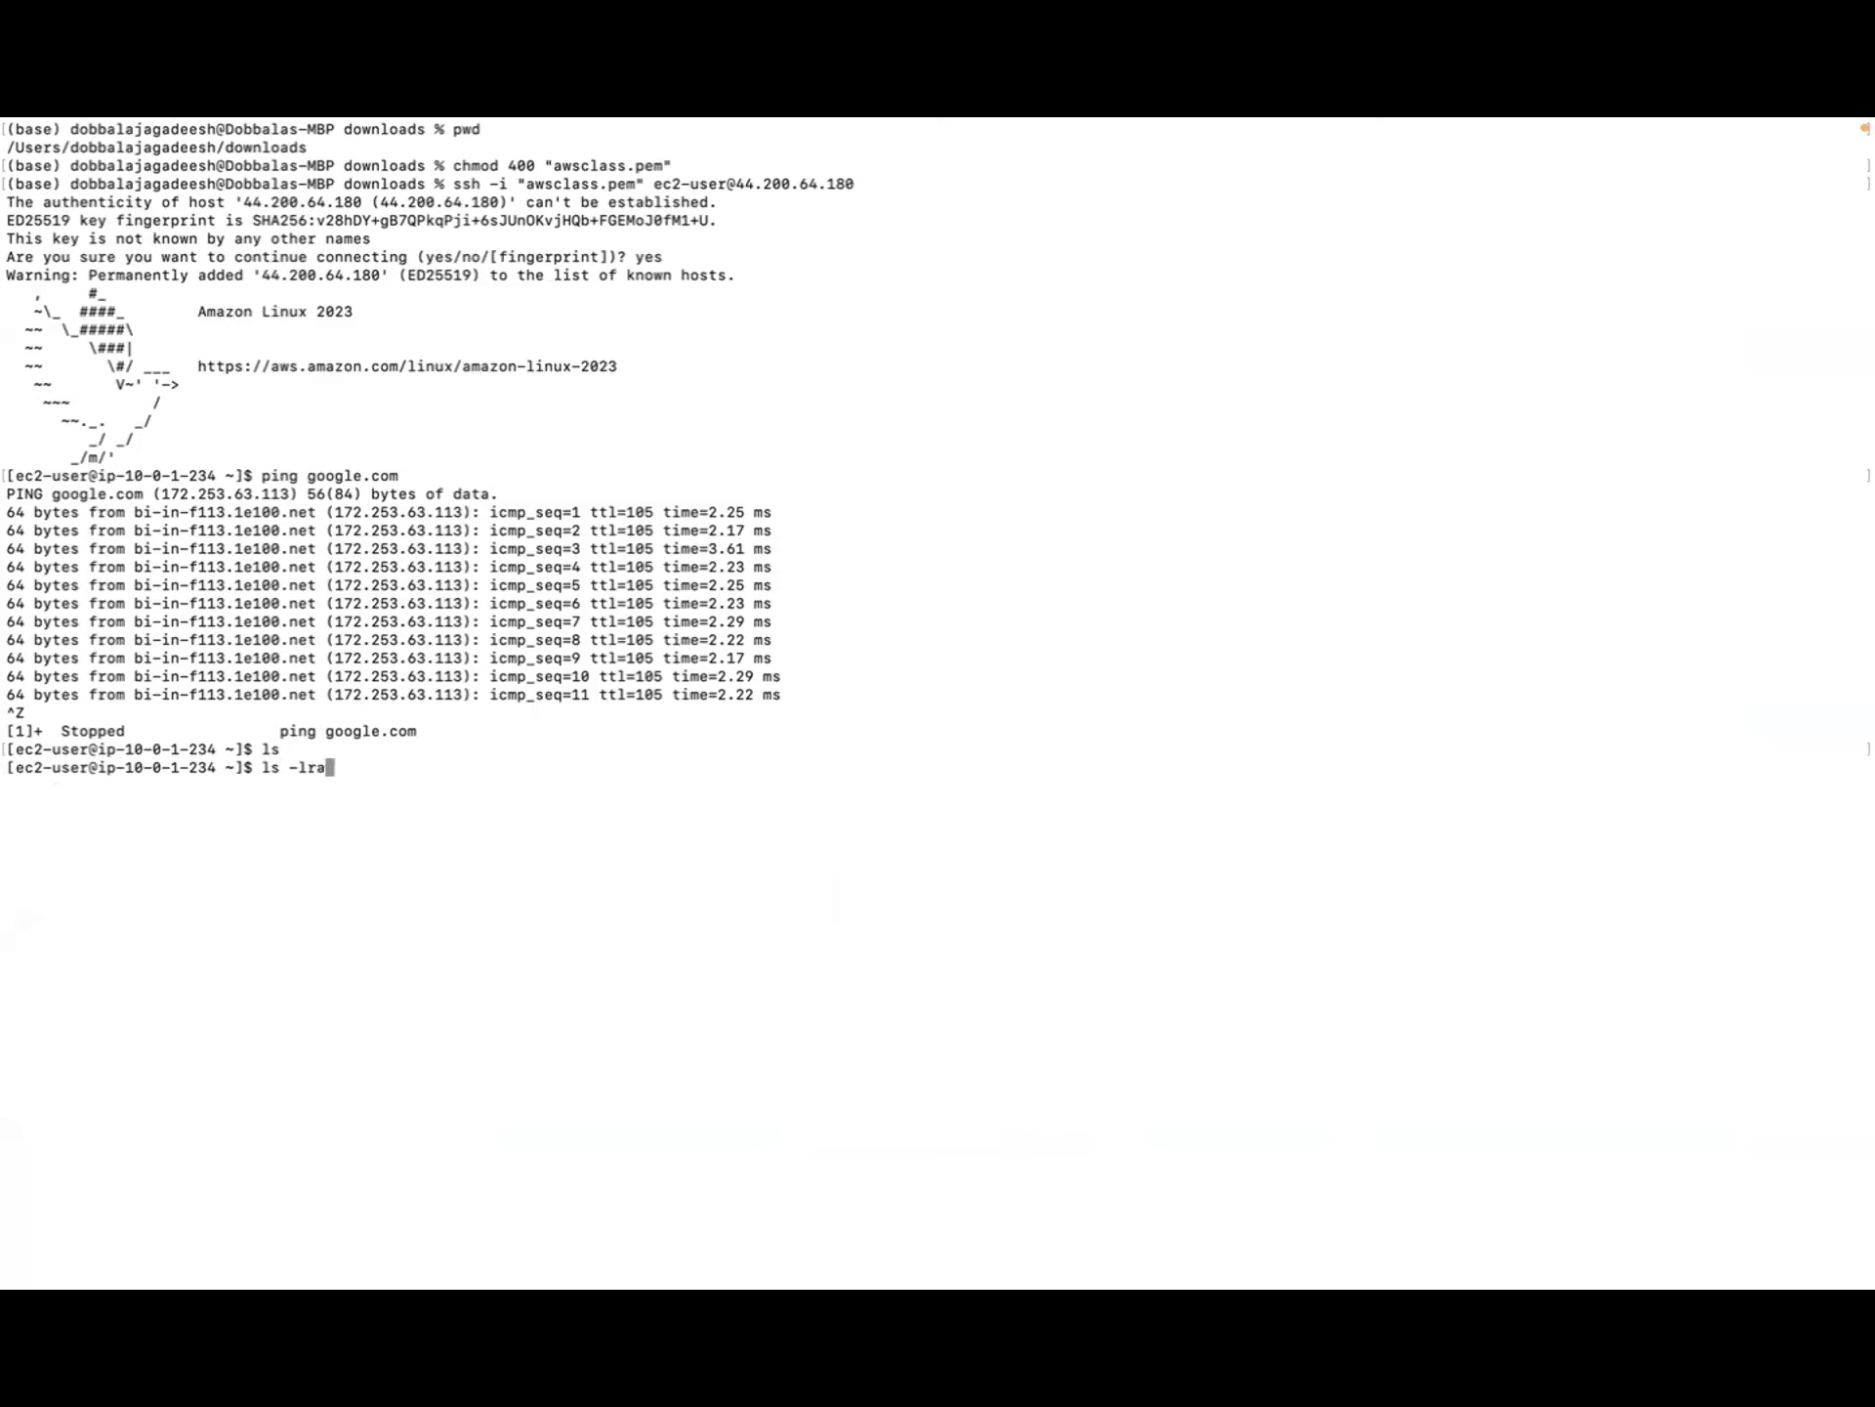
pyautogui.press('Return')
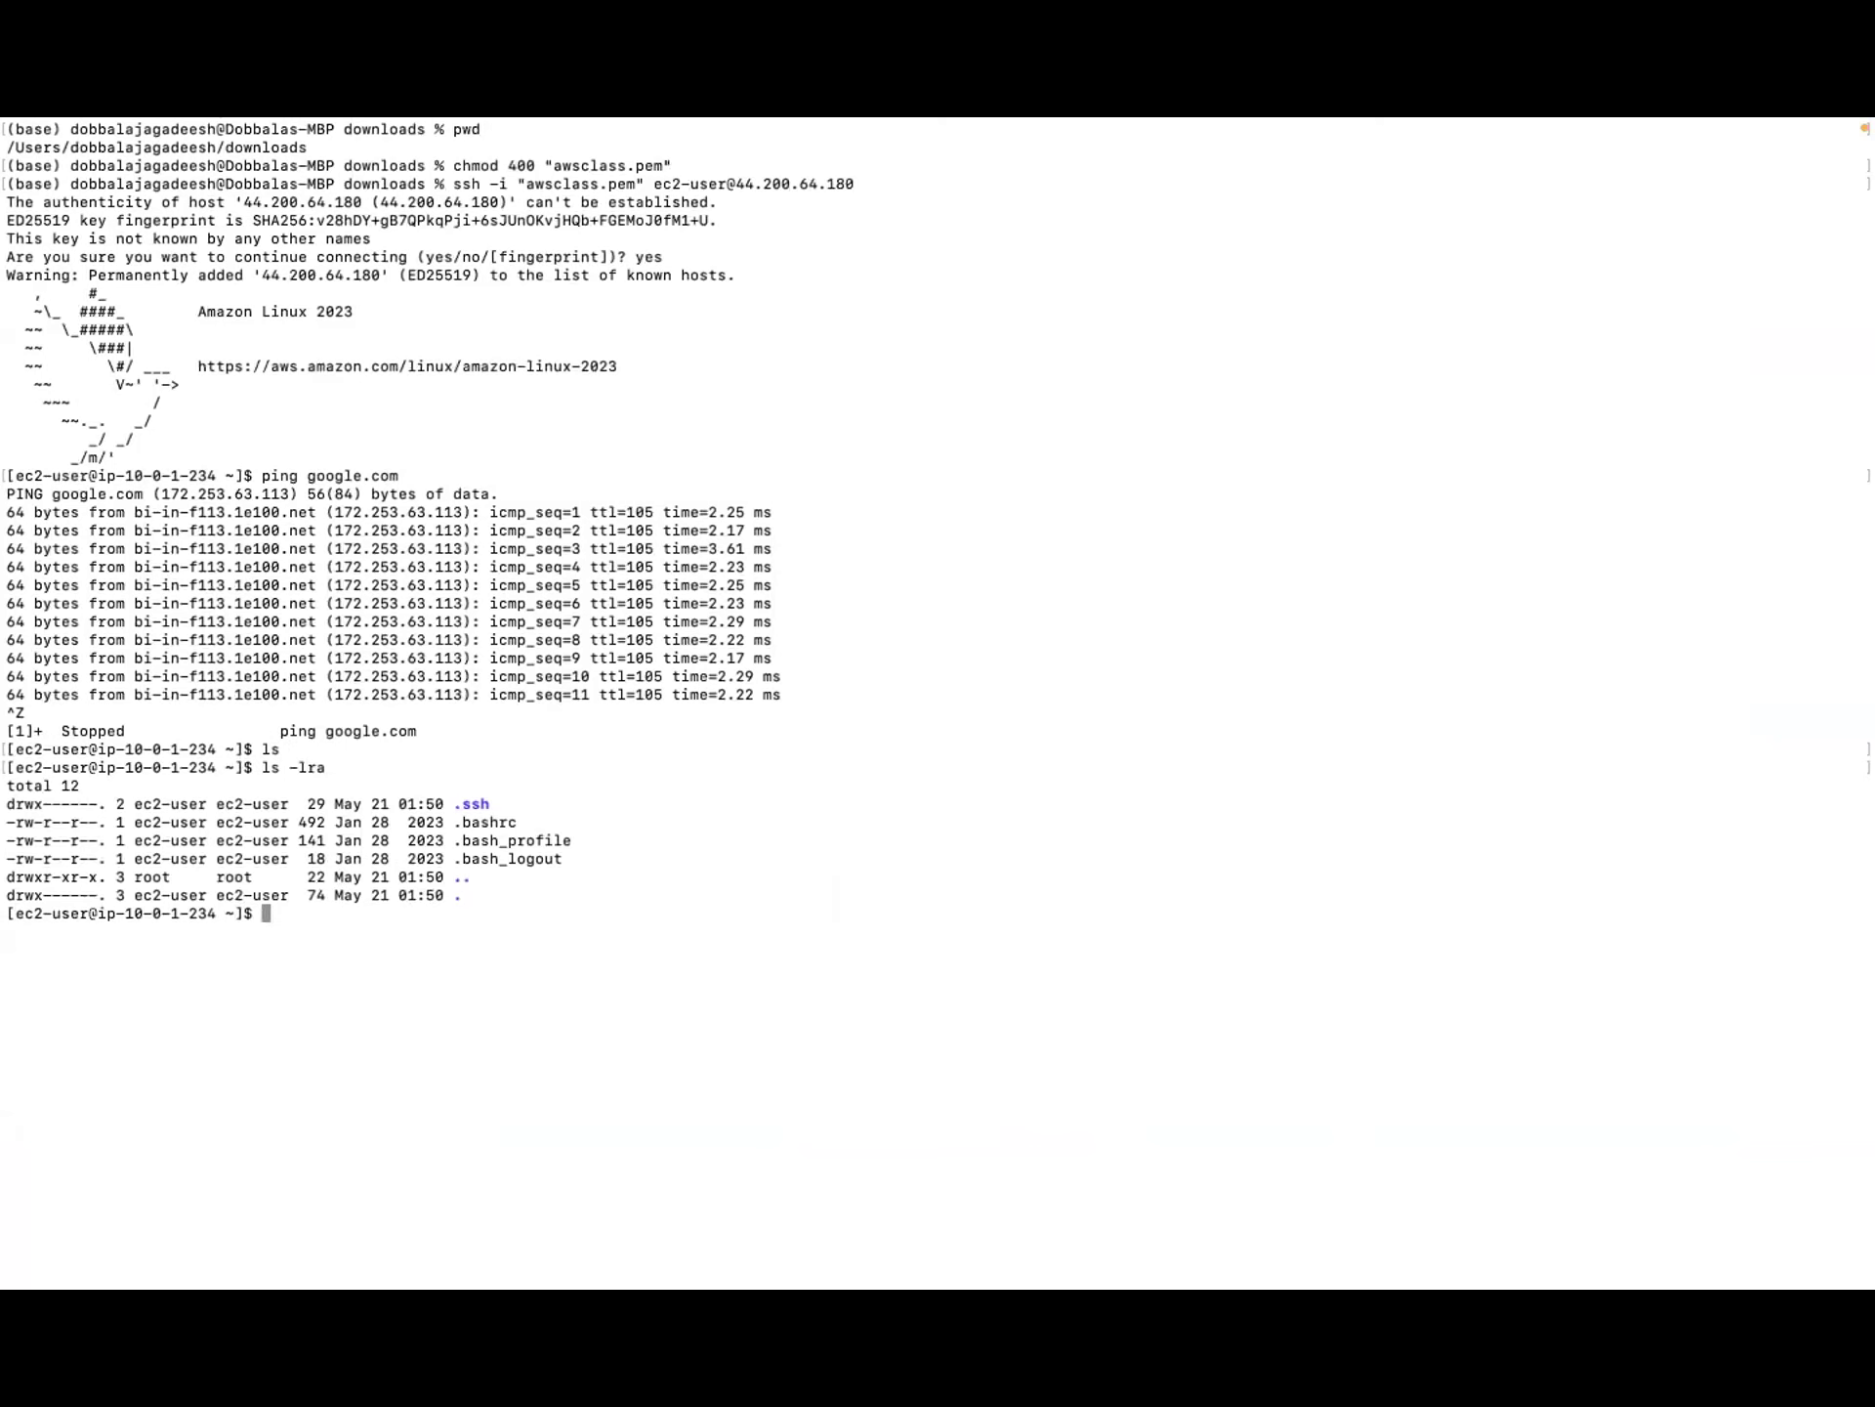
# Step: Create an empty file named keyaws on Public-EC2 and list the directory to check it
pyautogui.write('touch ')
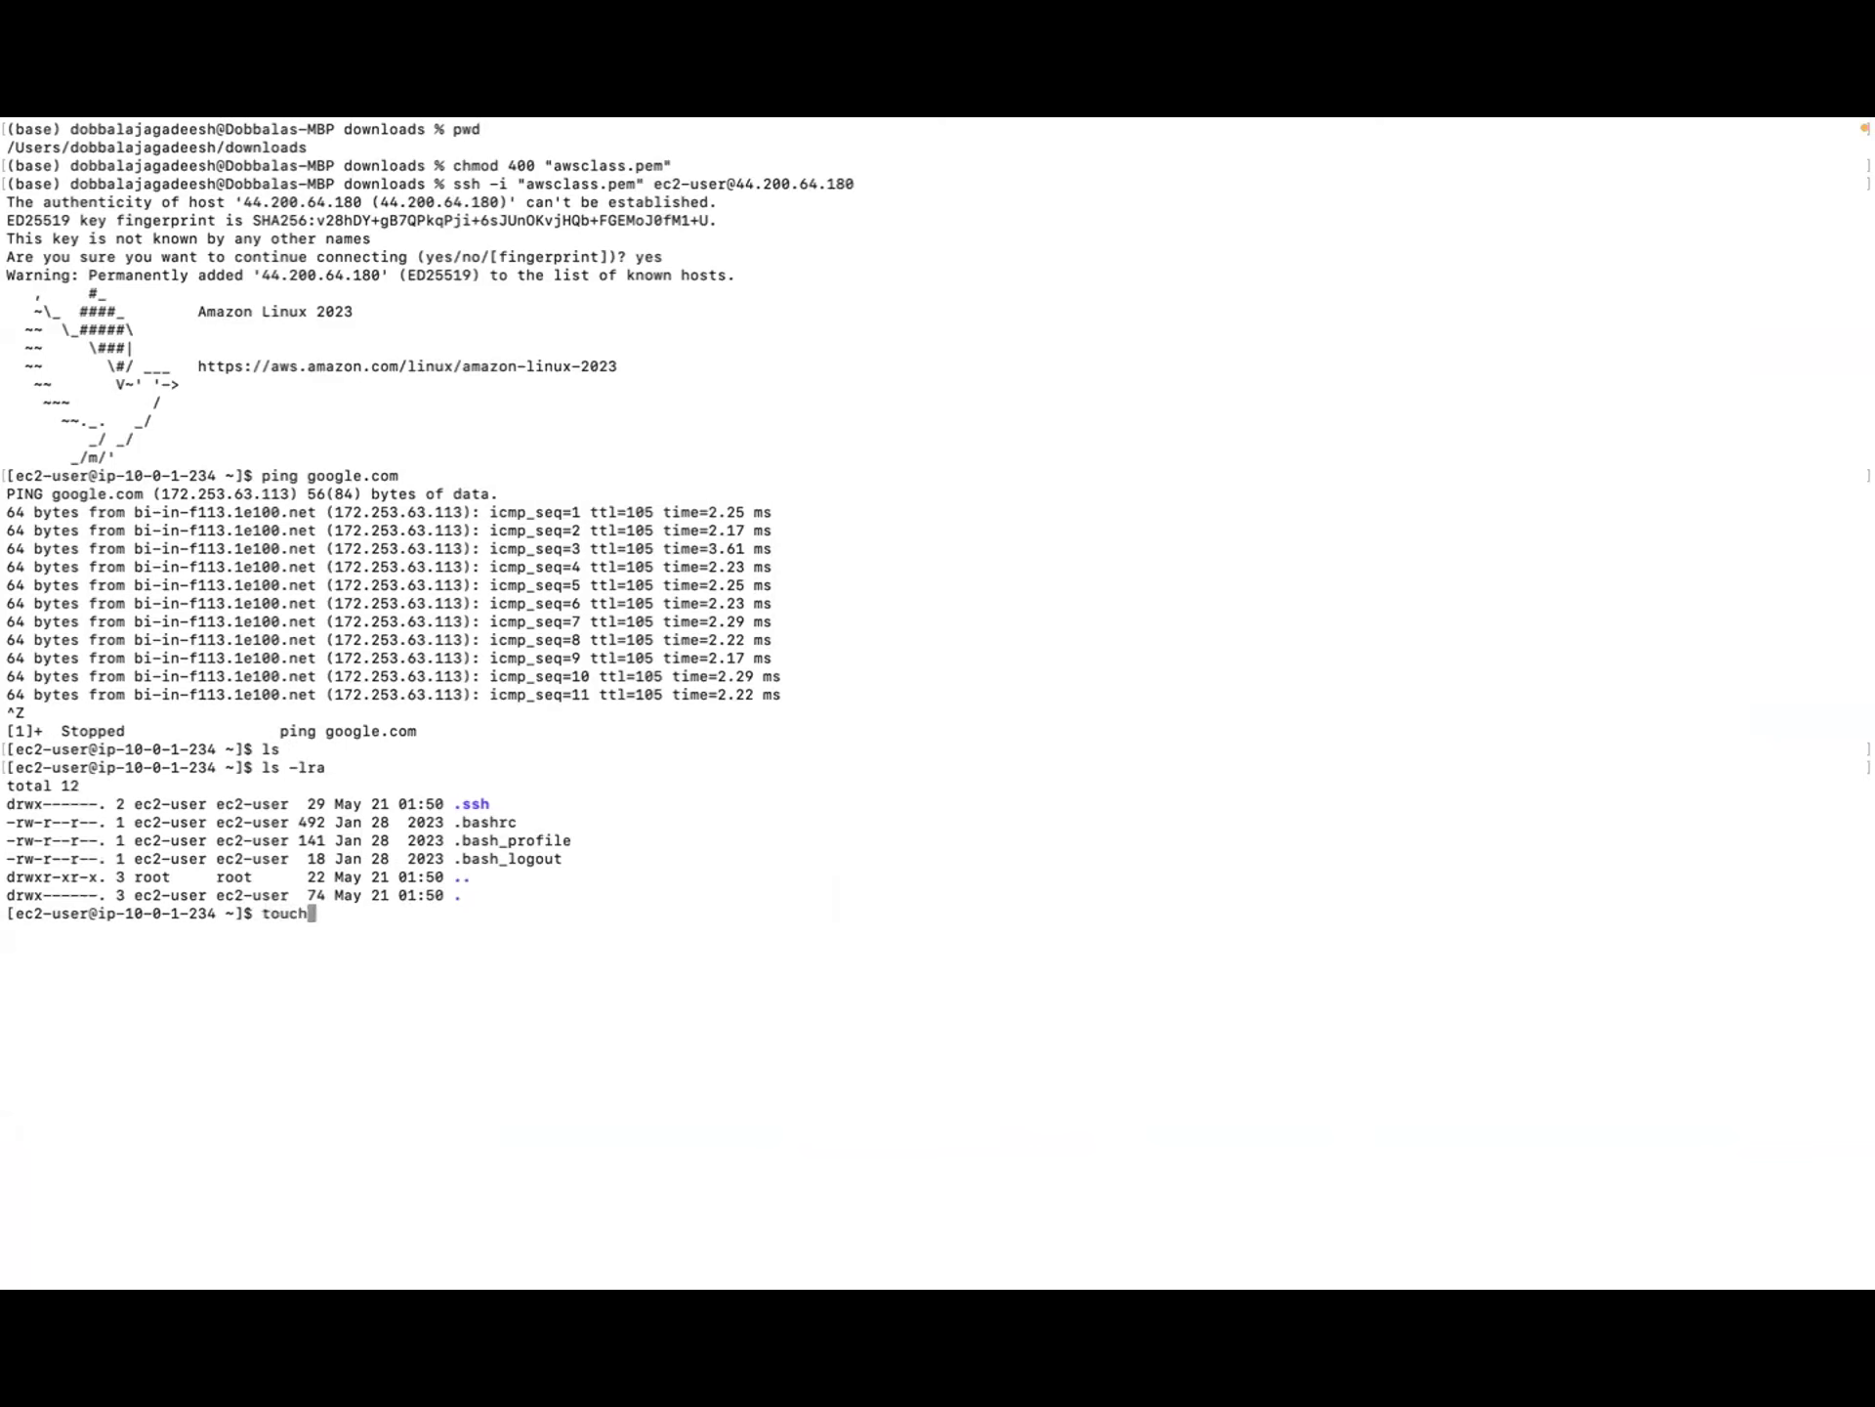
pyautogui.write('keyaws')
pyautogui.press('Return')
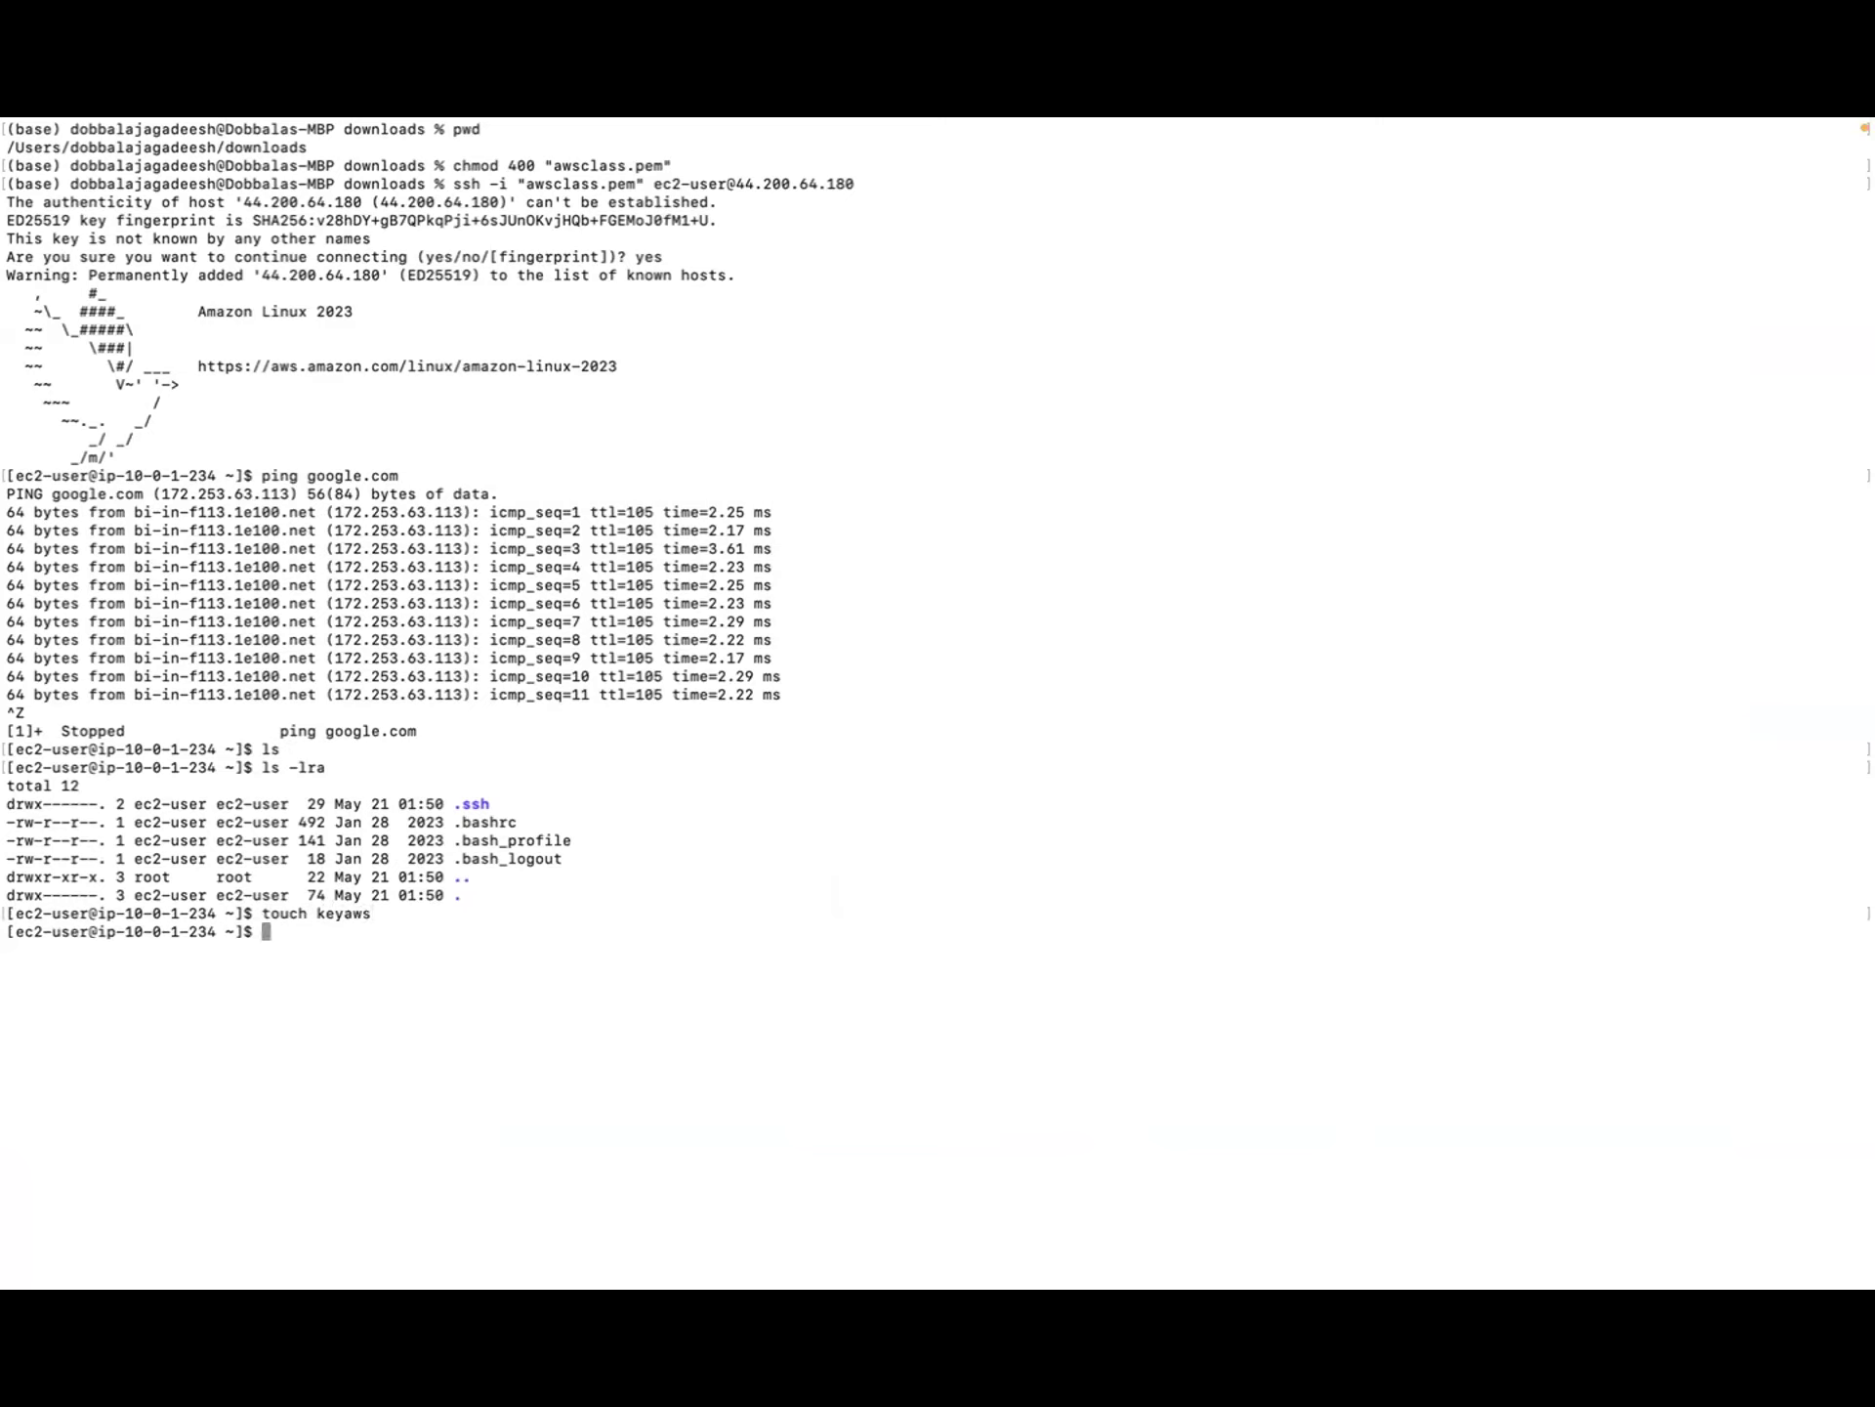
pyautogui.write('ls')
pyautogui.press('Return')
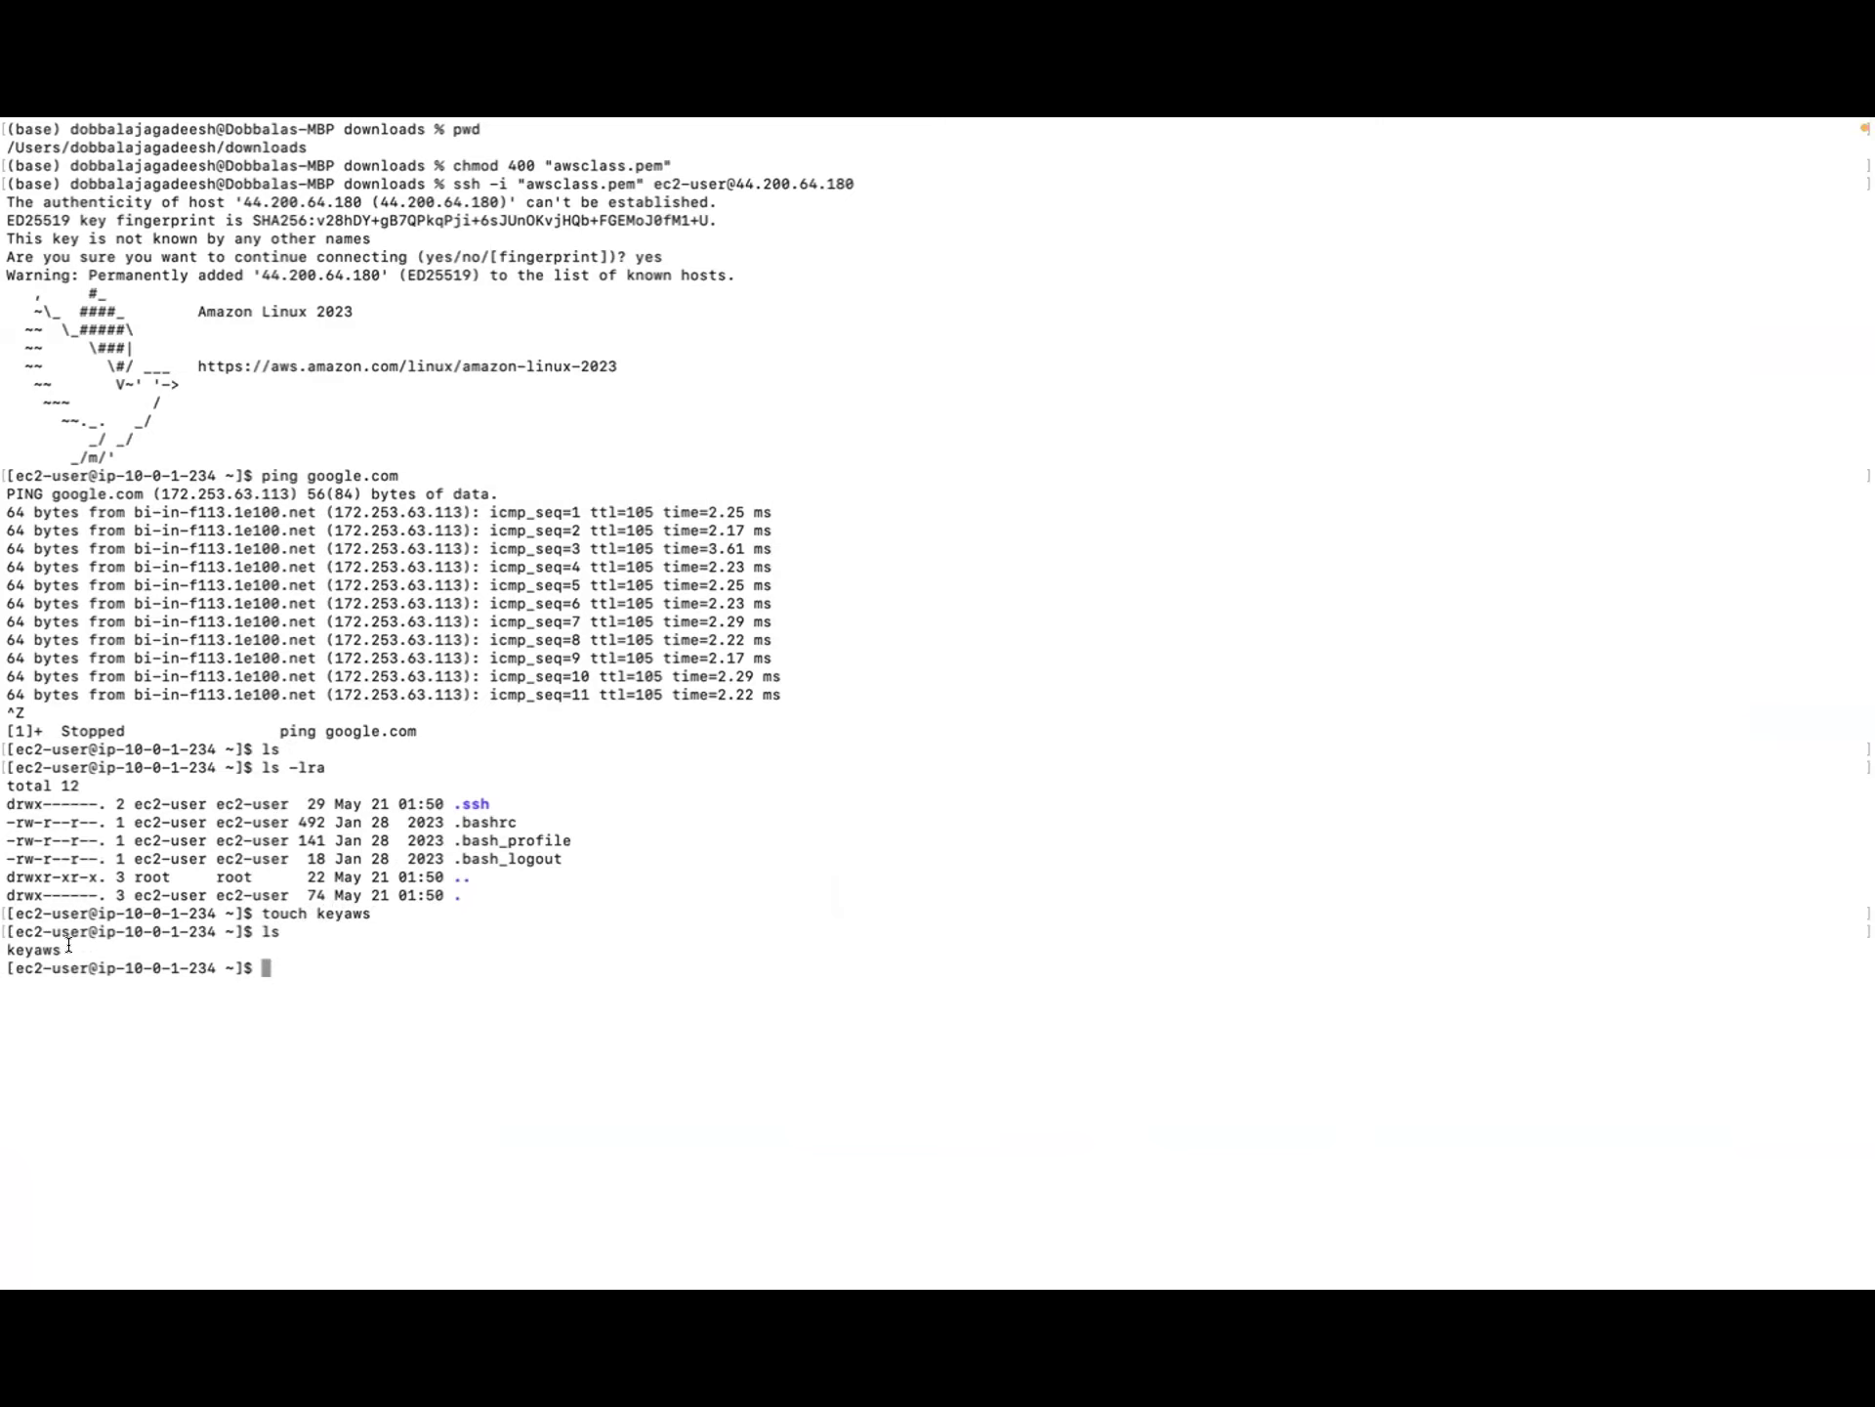
# Step: Open the keyaws file in the vi editor
pyautogui.moveTo(68, 945); pyautogui.dragTo(4, 939)
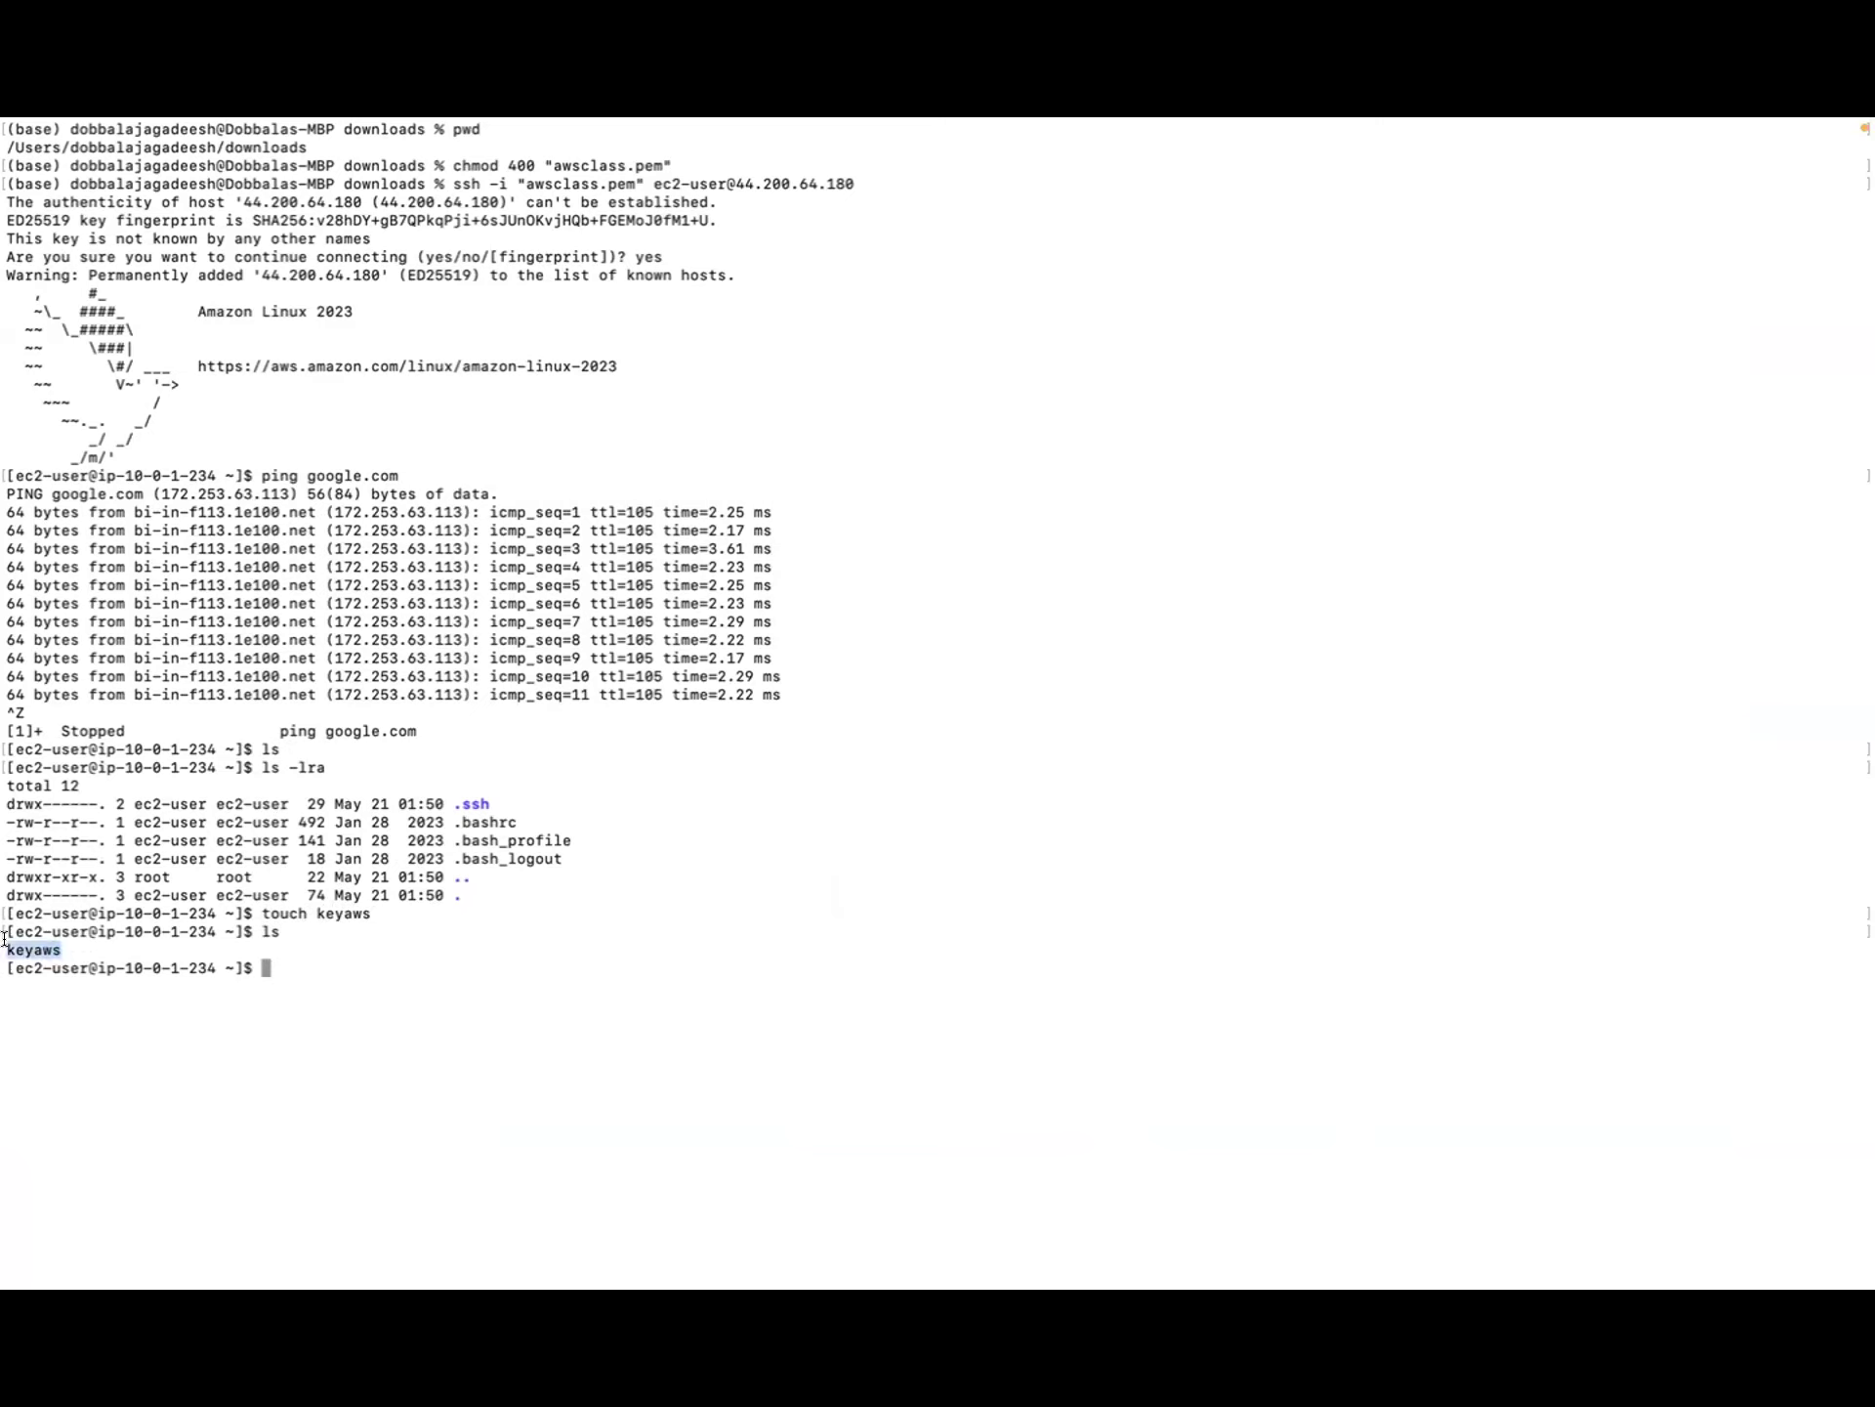
pyautogui.click(287, 963)
pyautogui.write('vi k')
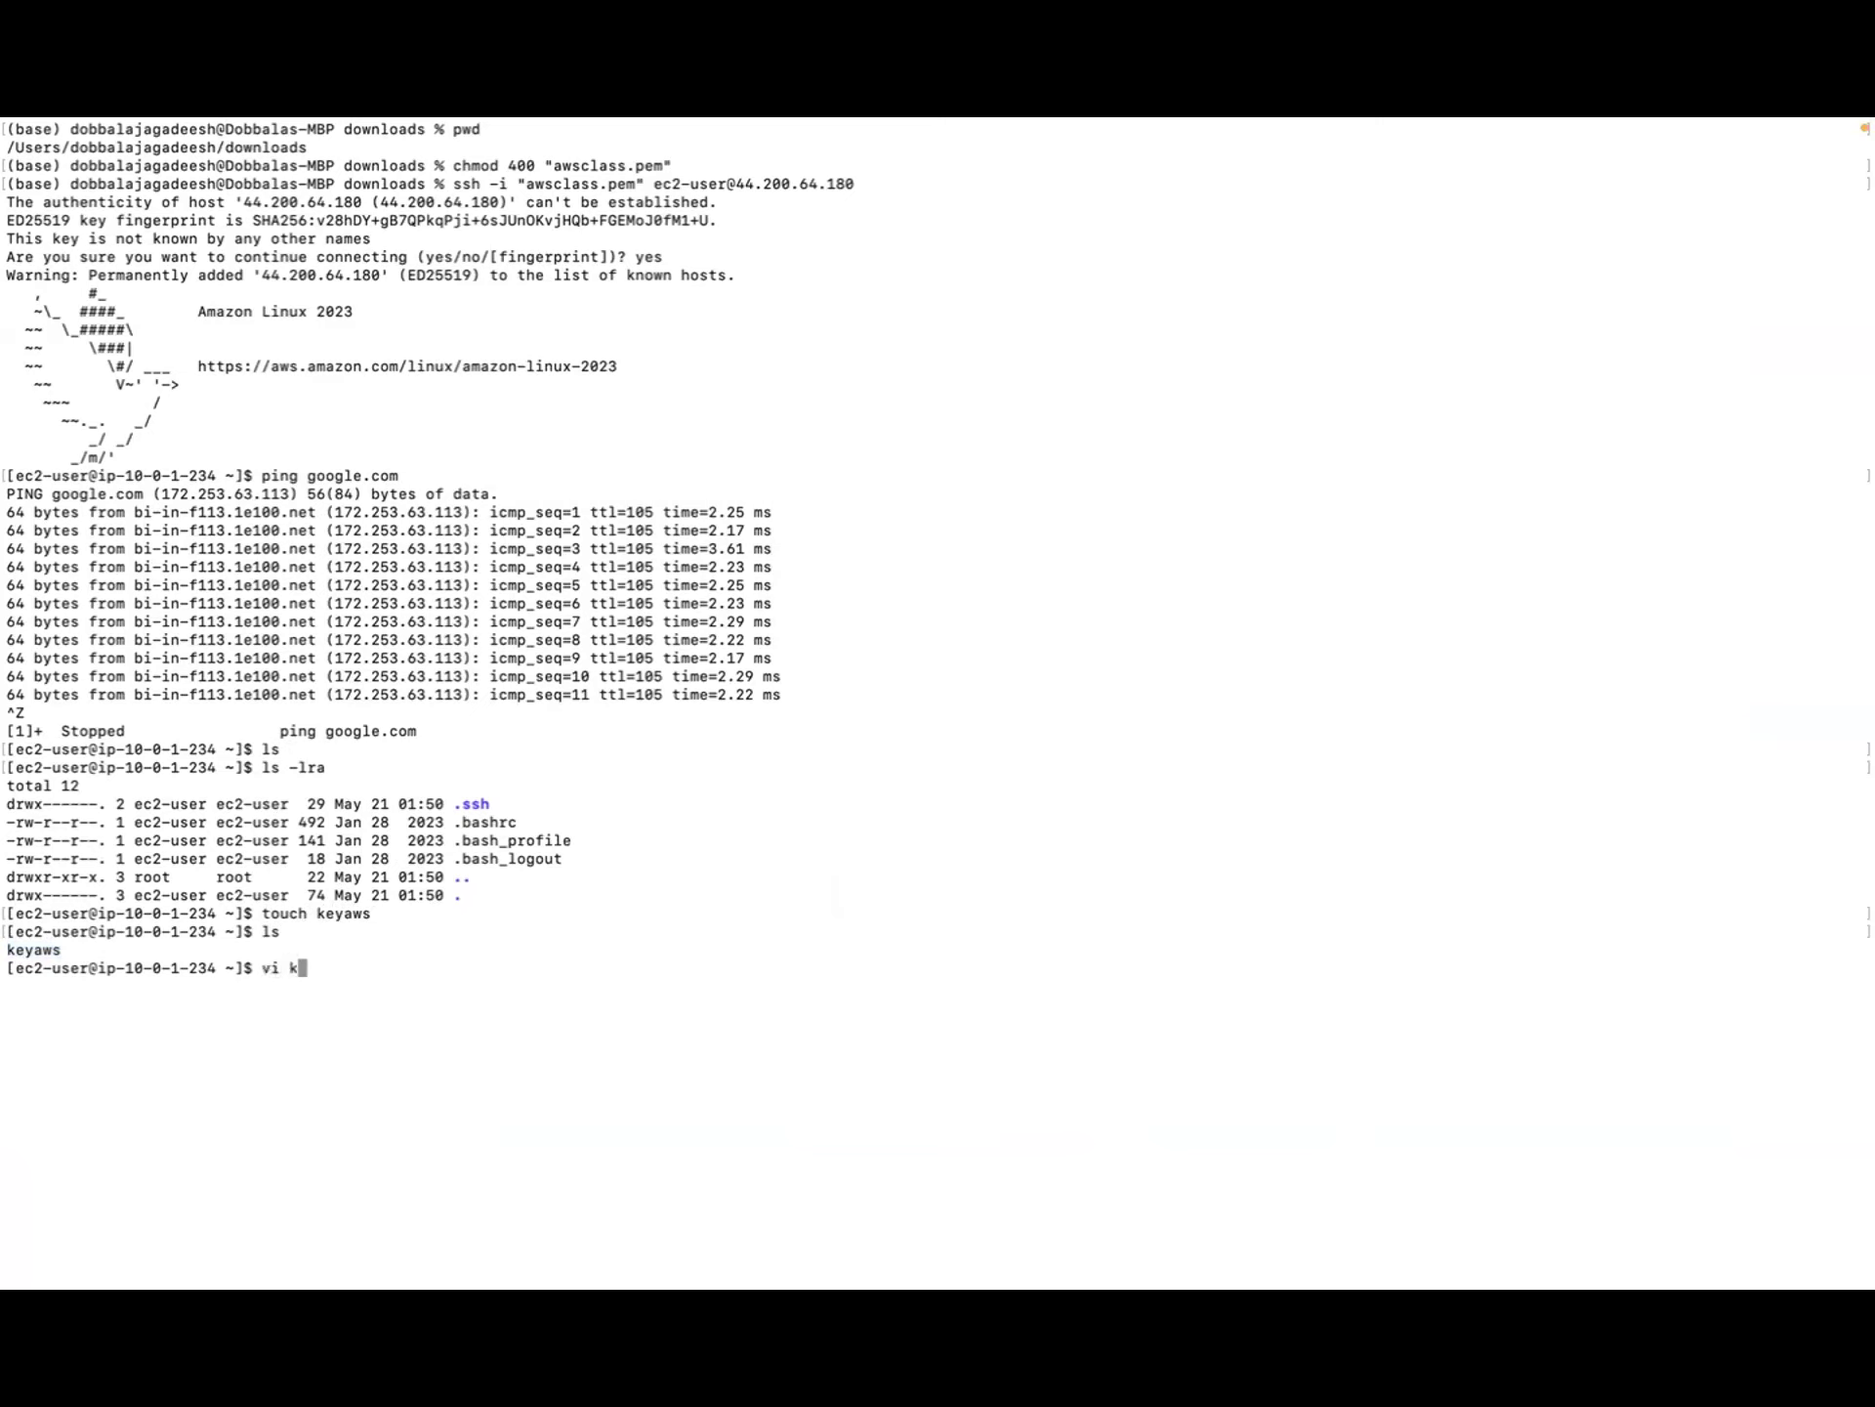